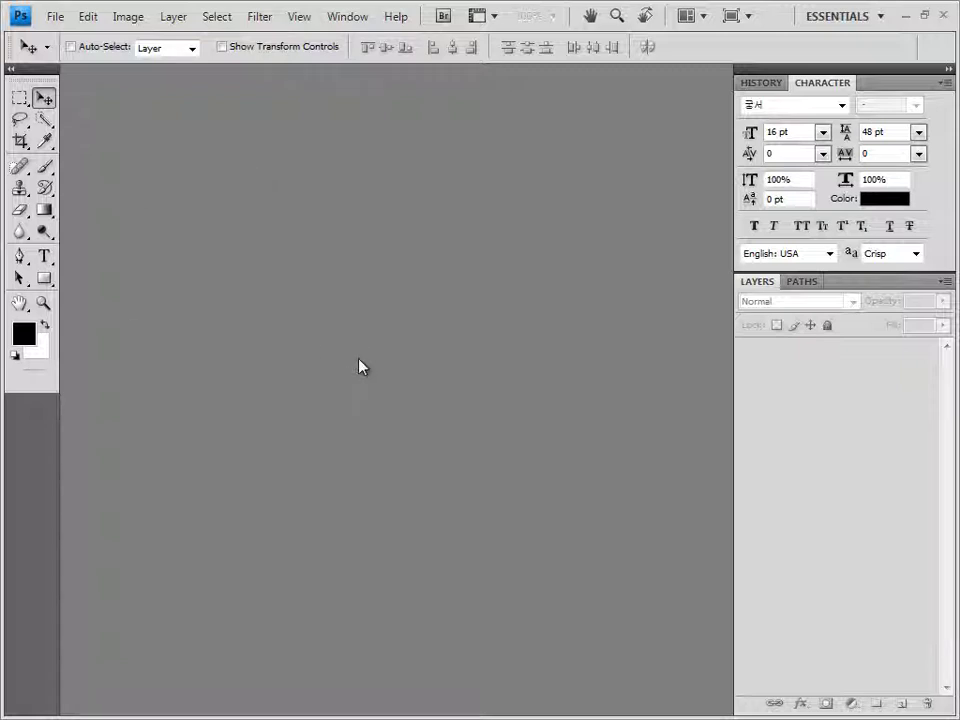
- Create a new document 400 pixels wide and 500 pixels high at 72 pixels/inch, in RGB Color with a white background
key("ctrl+n")
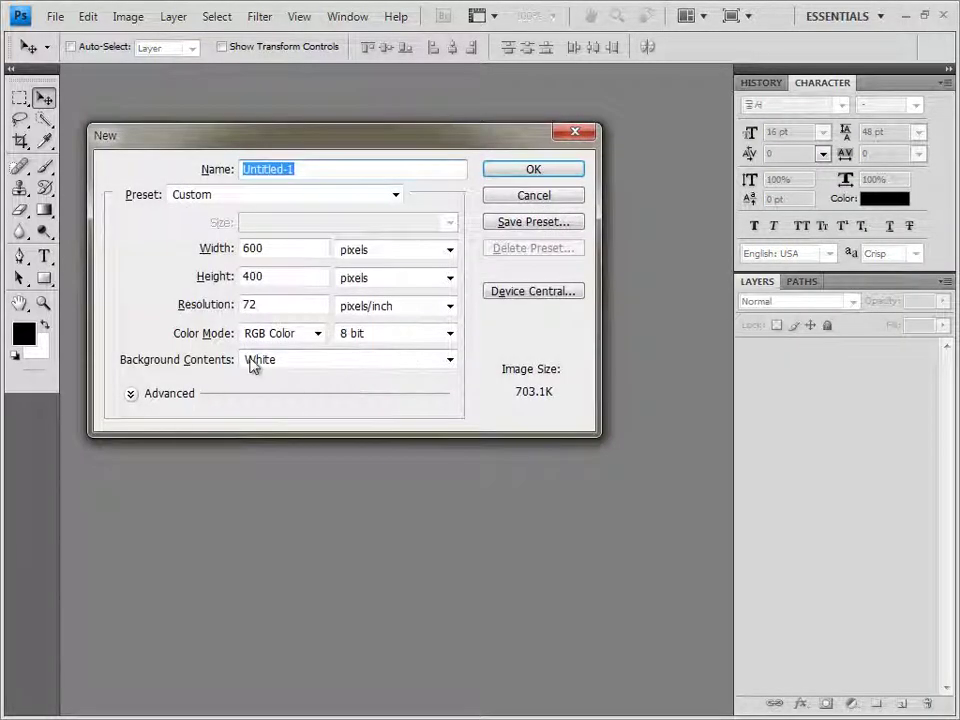
double_click(276, 247)
type("400")
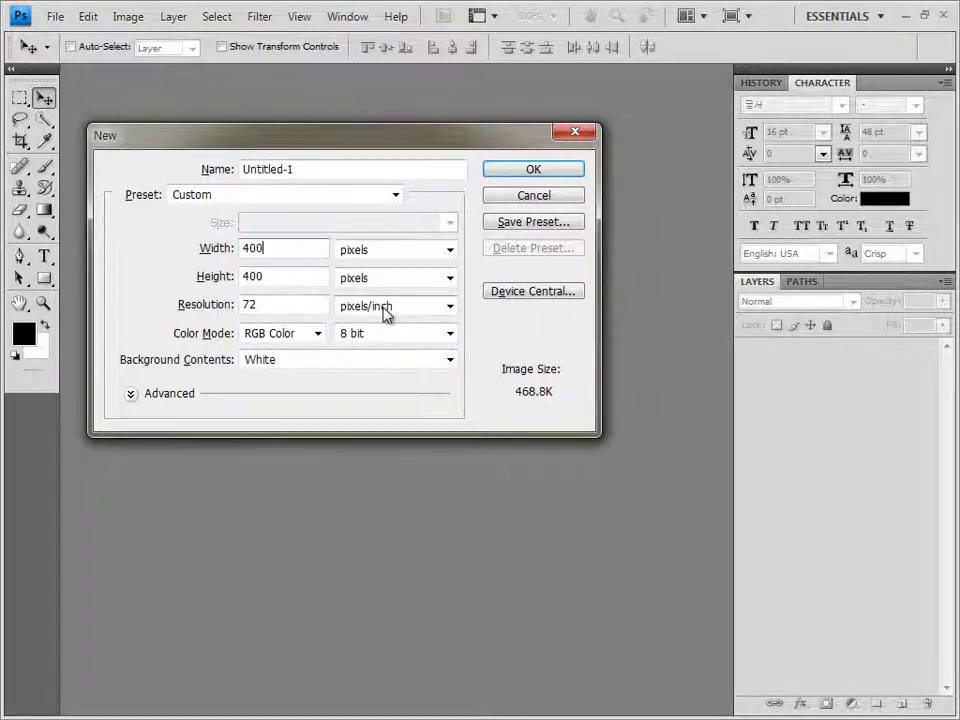
key("Tab")
type("400")
double_click(280, 276)
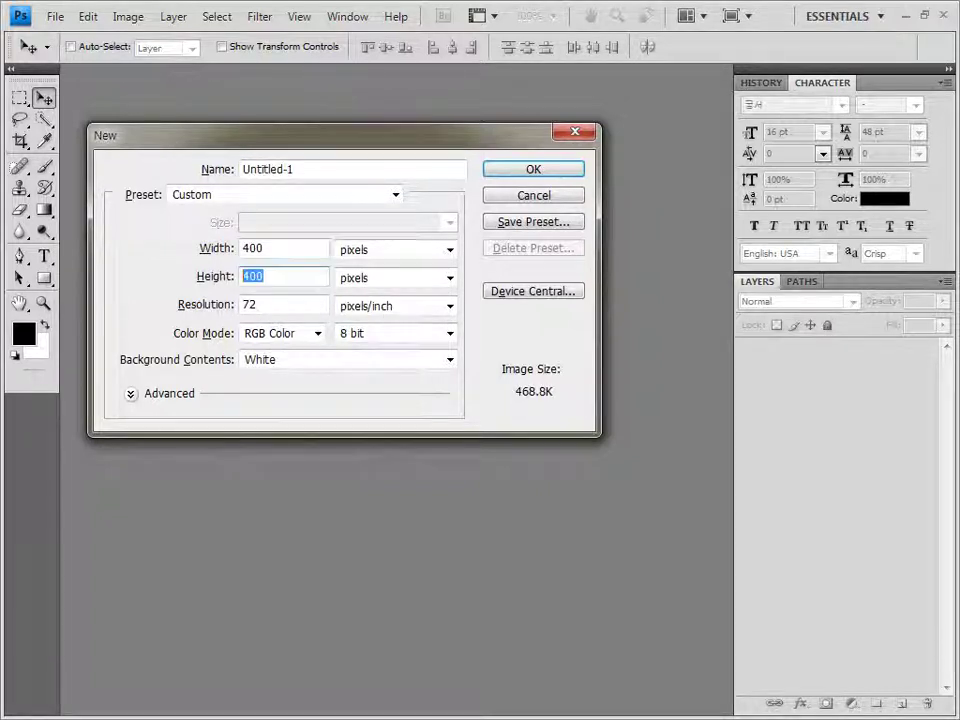
type("500")
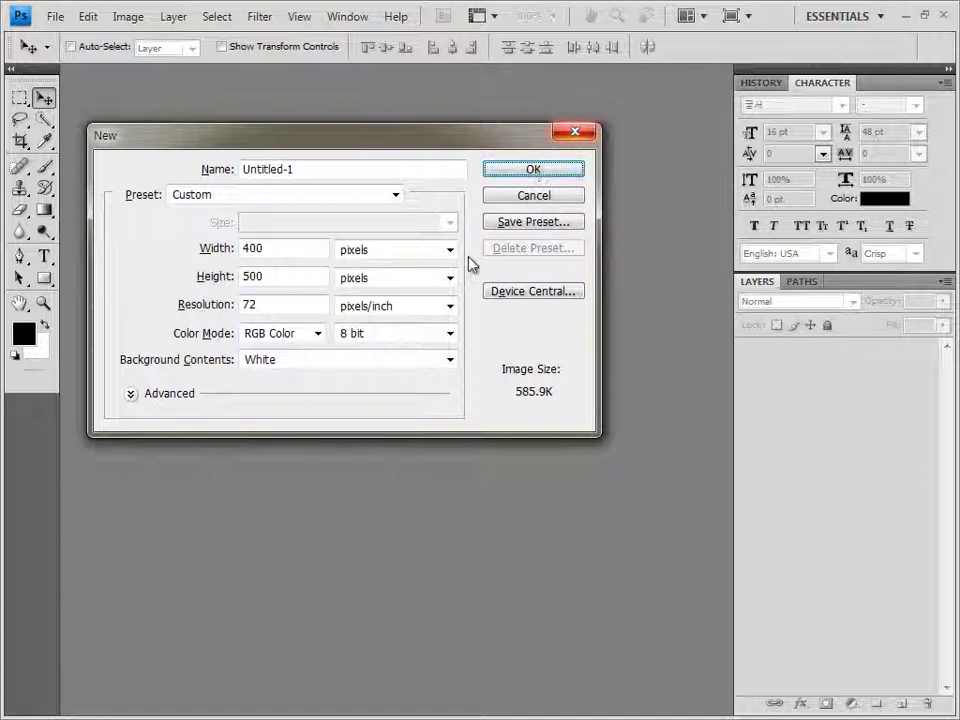
left_click(538, 169)
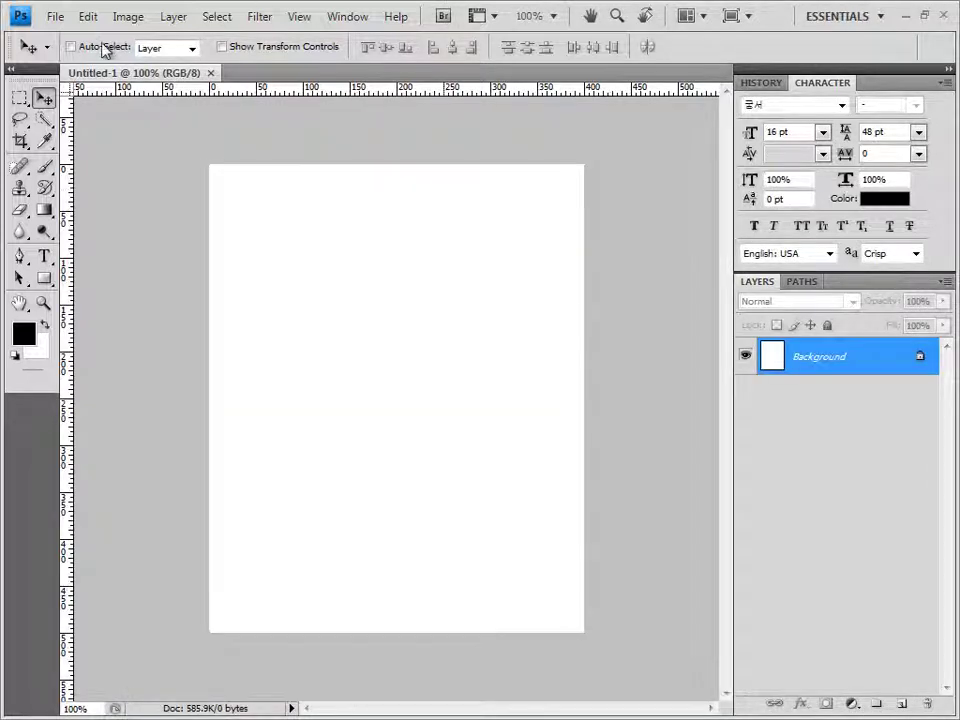
- Float the document in its own window and save it in Photoshop format as 1 in the GTQ folder
left_click_drag(135, 71, 308, 154)
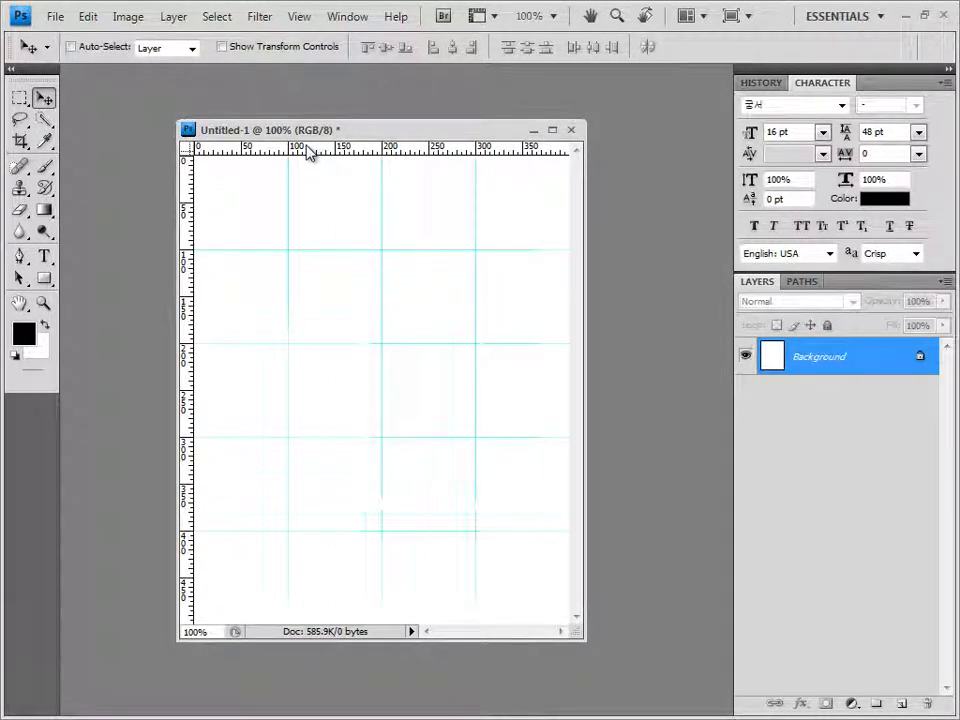
left_click(55, 17)
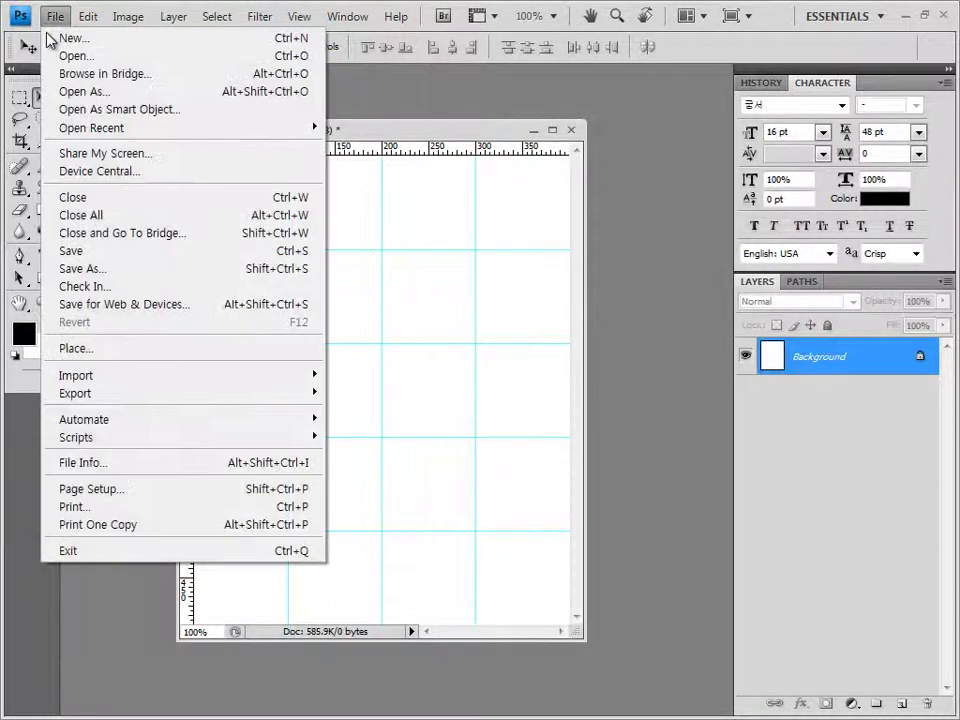
left_click(115, 270)
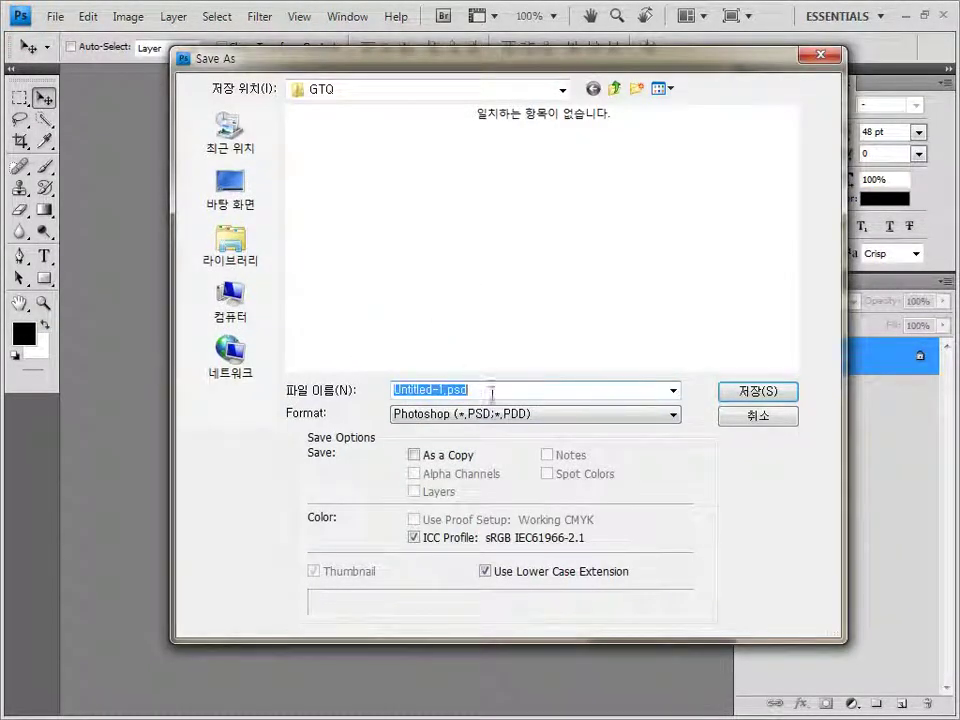
left_click_drag(491, 394, 393, 390)
type("1")
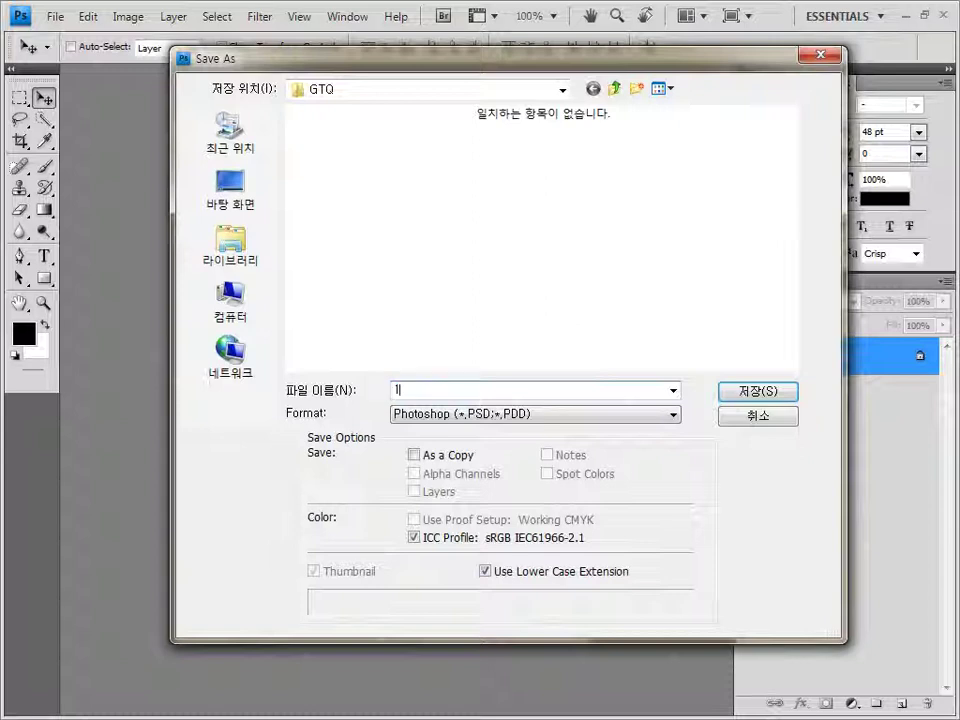
left_click(781, 392)
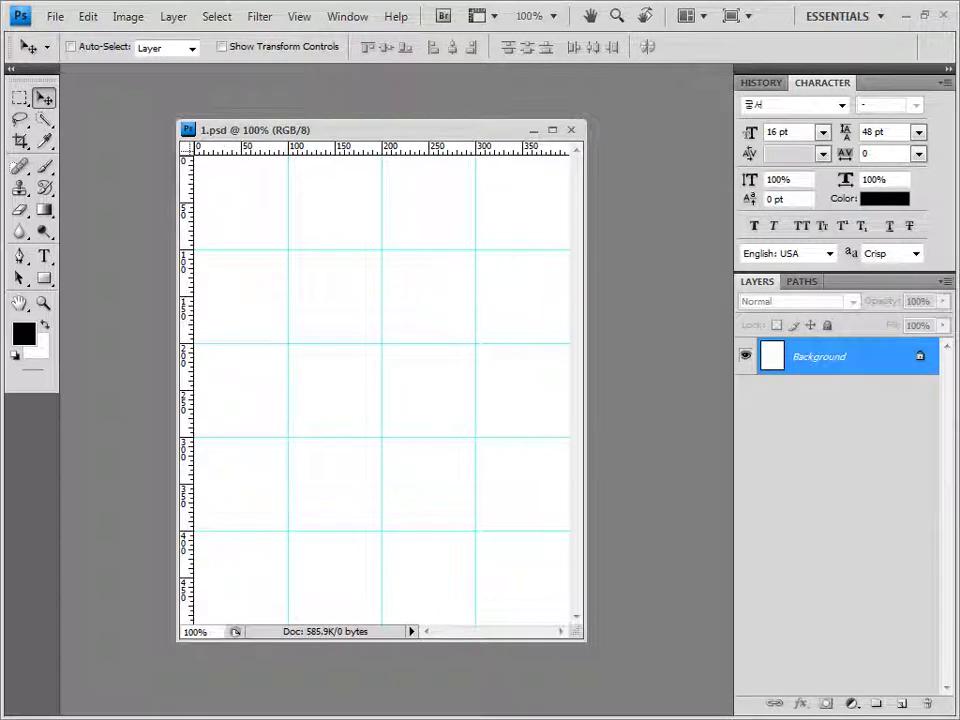
- Copy the whole fountain photo 1급-1.JPG into 1.psd as a new layer and shift it left to fill the canvas
key("alt+Tab")
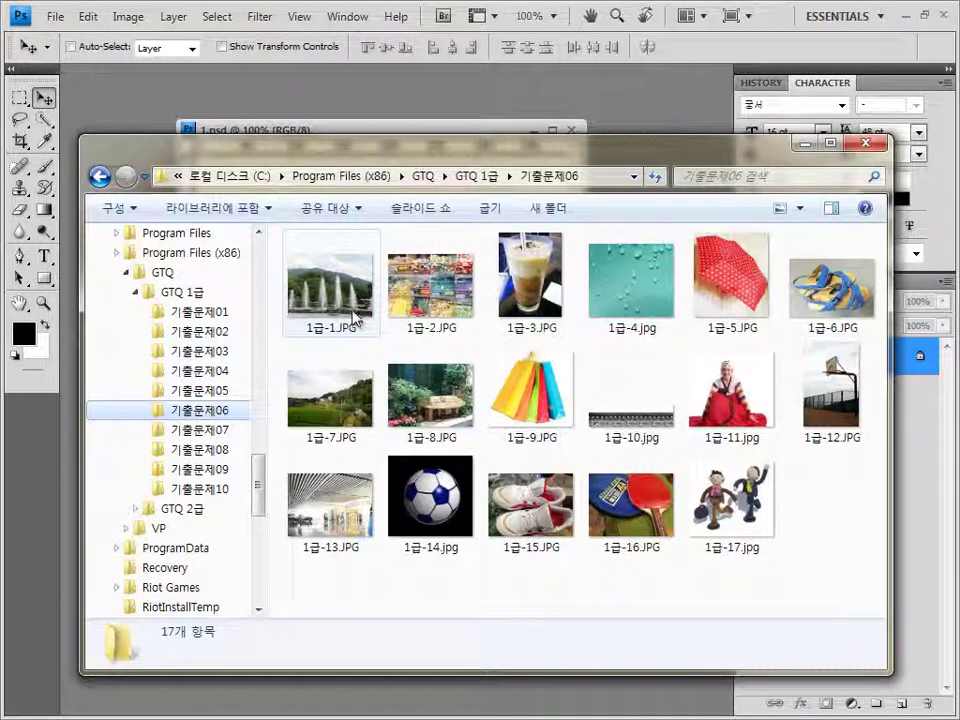
left_click_drag(355, 318, 208, 242)
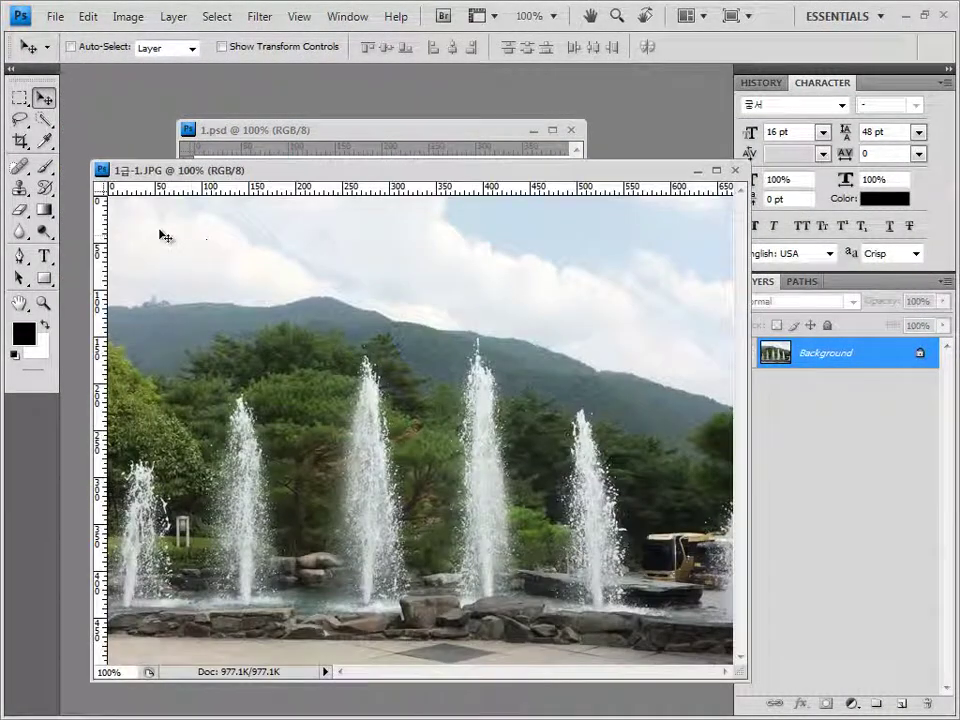
key("ctrl+a")
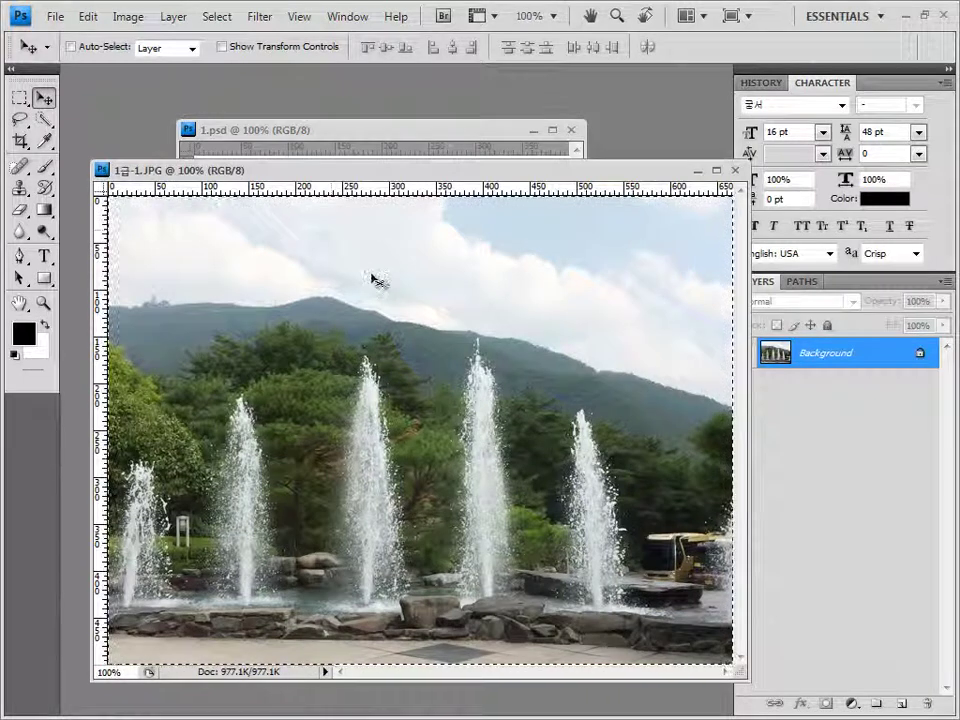
key("ctrl+w")
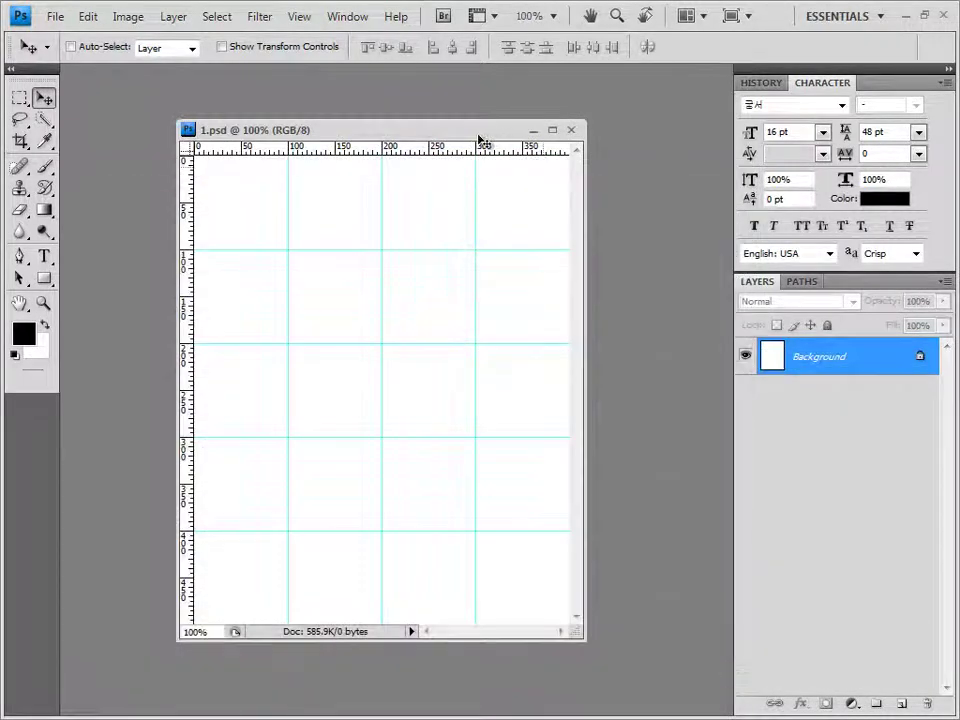
key("ctrl+v")
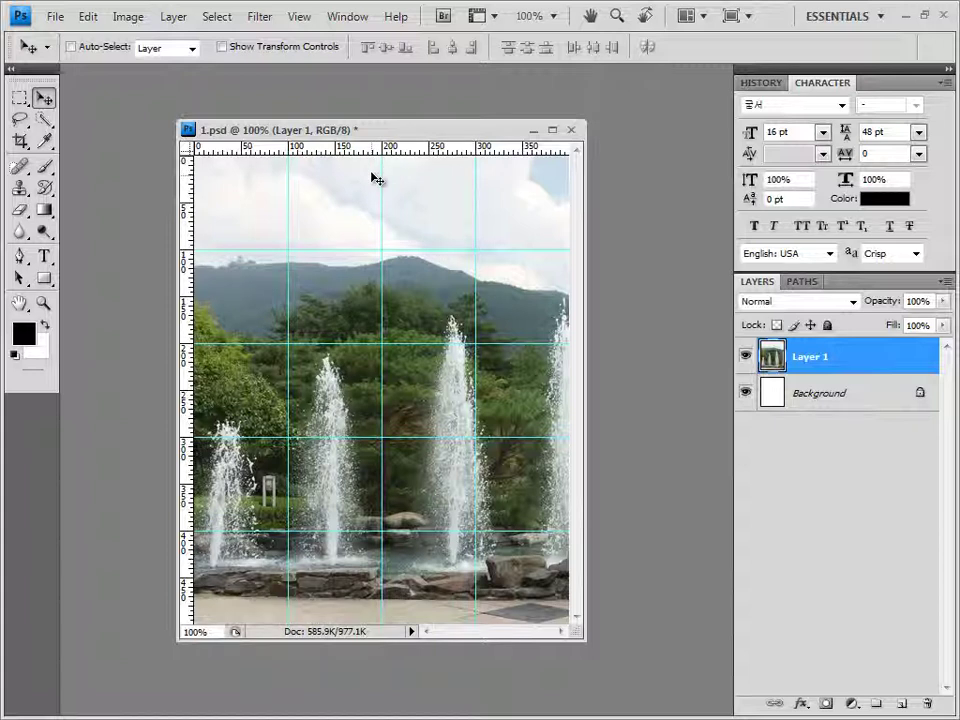
left_click_drag(495, 180, 375, 178)
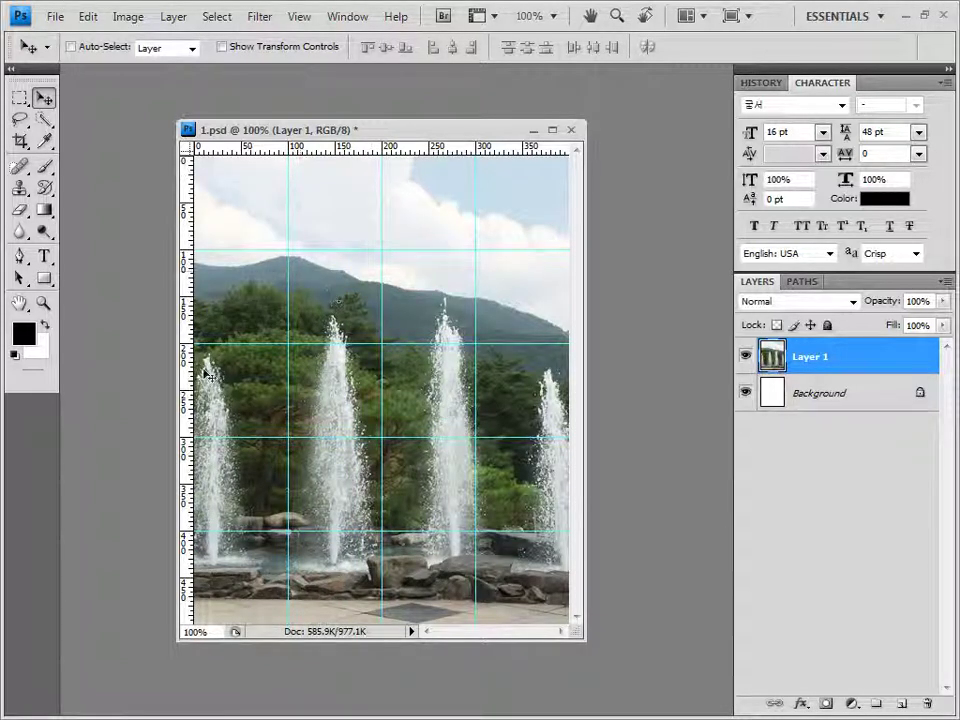
left_click_drag(450, 141, 428, 128)
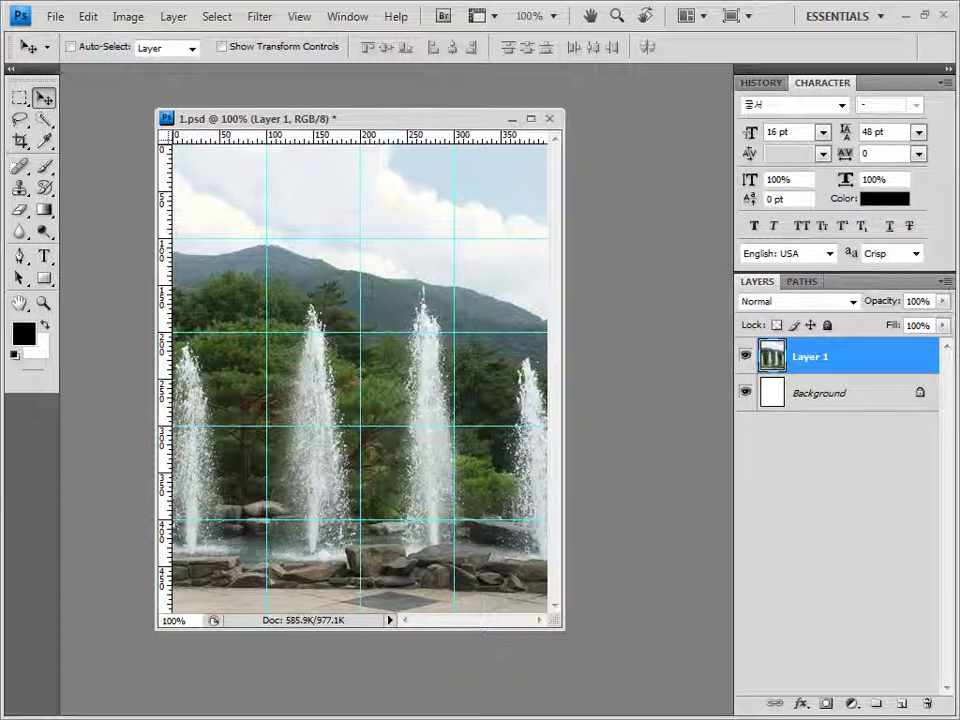
- Apply the Artistic Sponge filter to the fountain layer with Brush Size 2, Definition 12 and Smoothness 5
left_click(262, 17)
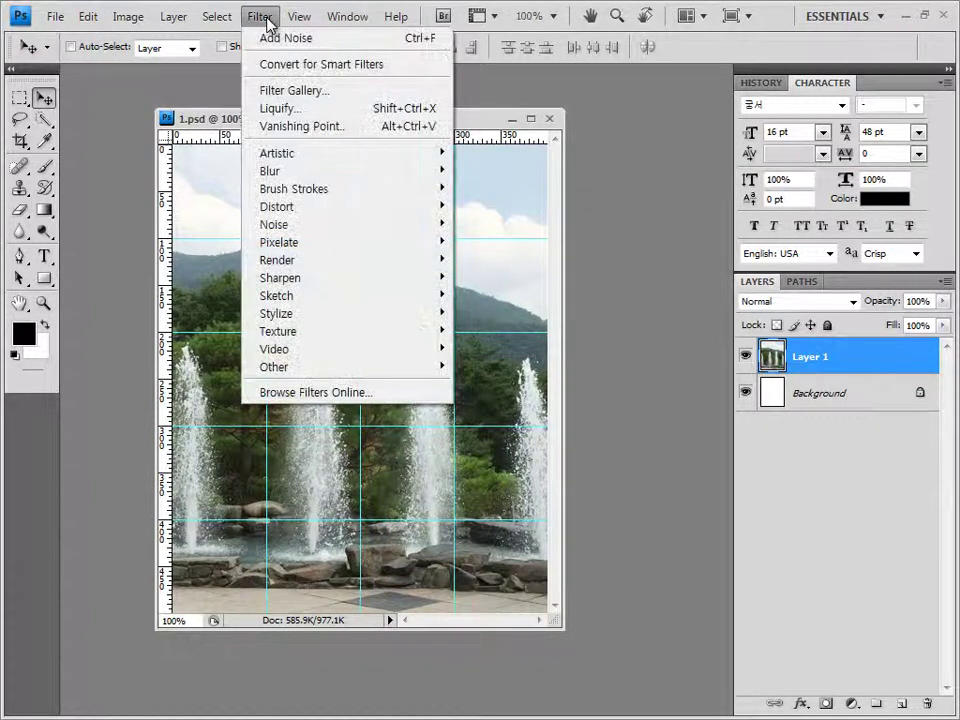
mouse_move(292, 162)
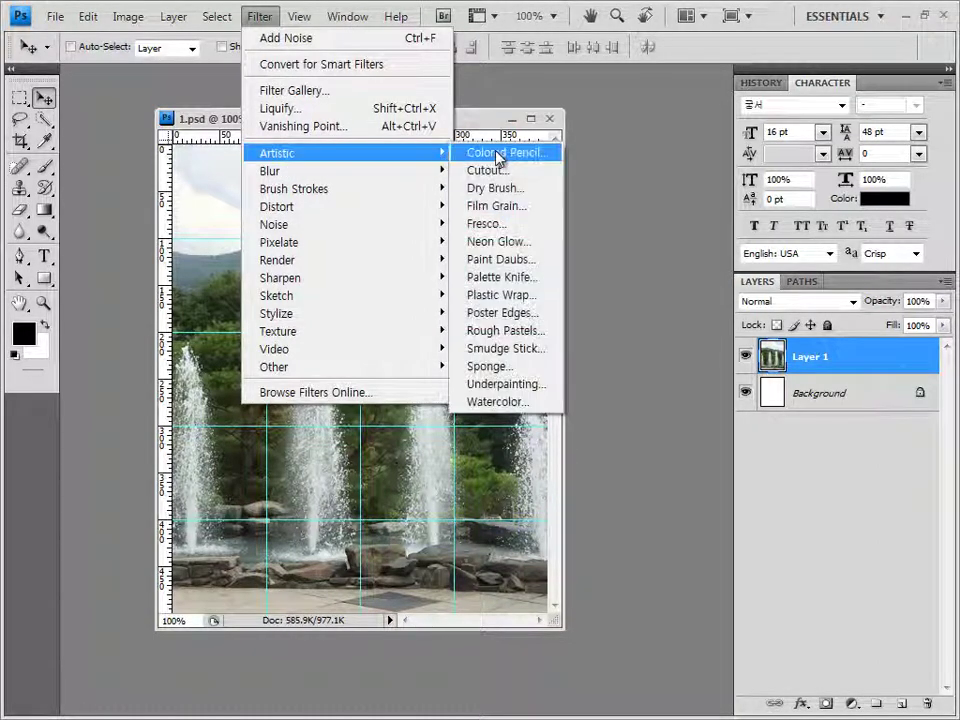
left_click(503, 374)
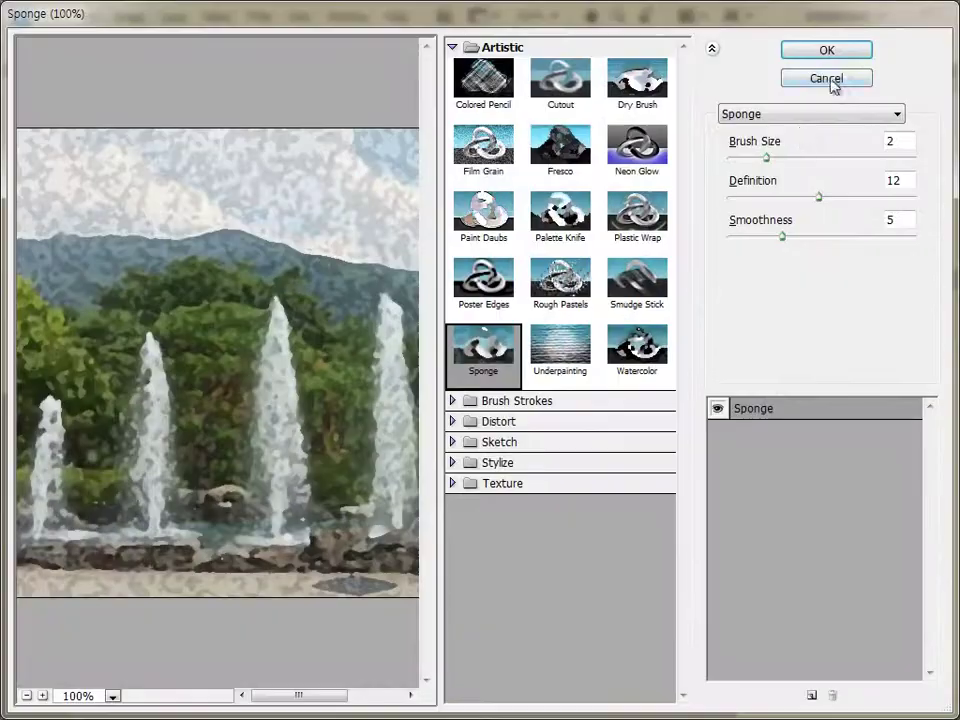
left_click(848, 50)
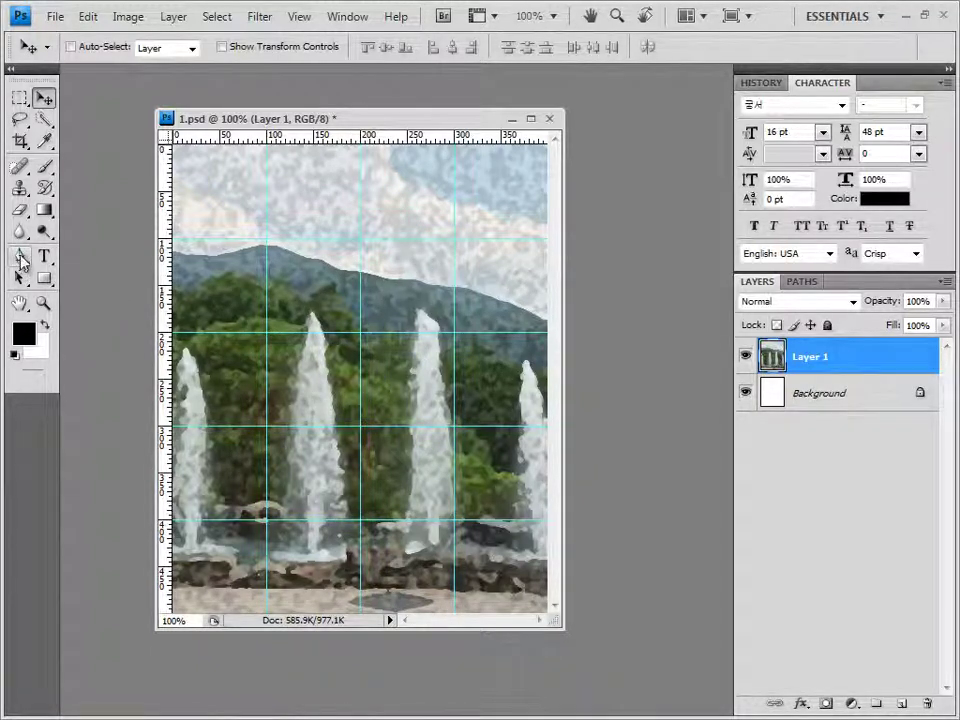
- Set up the Pen tool for drawing shape layers with no style and a white ffffff fill colour
left_click_drag(20, 262, 78, 254)
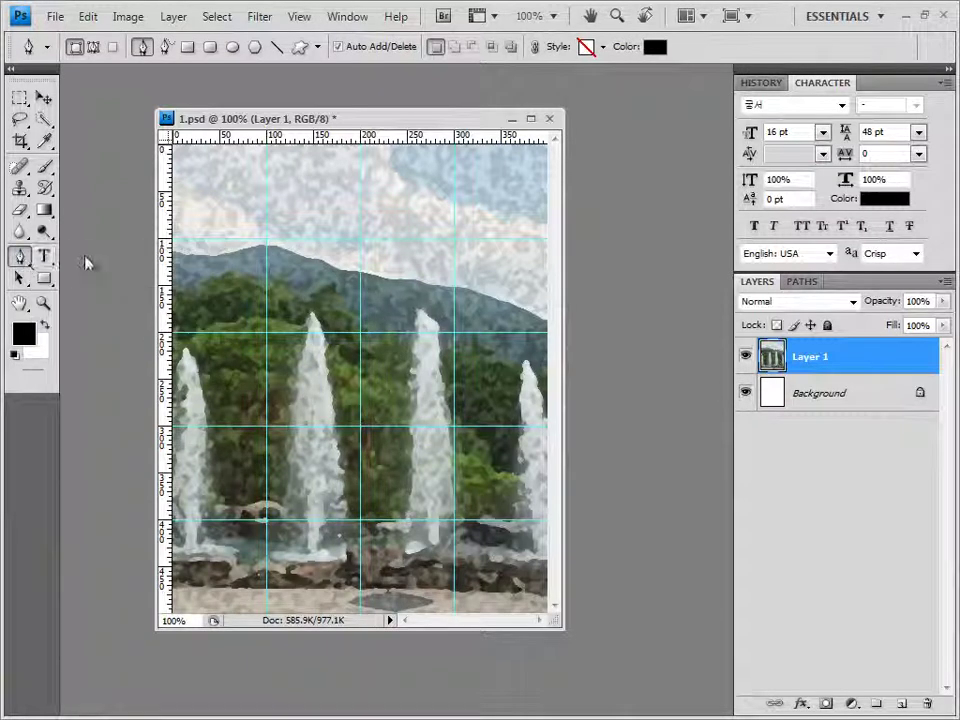
mouse_move(20, 262)
left_mouse_down()
mouse_move(81, 259)
mouse_move(22, 258)
left_mouse_up()
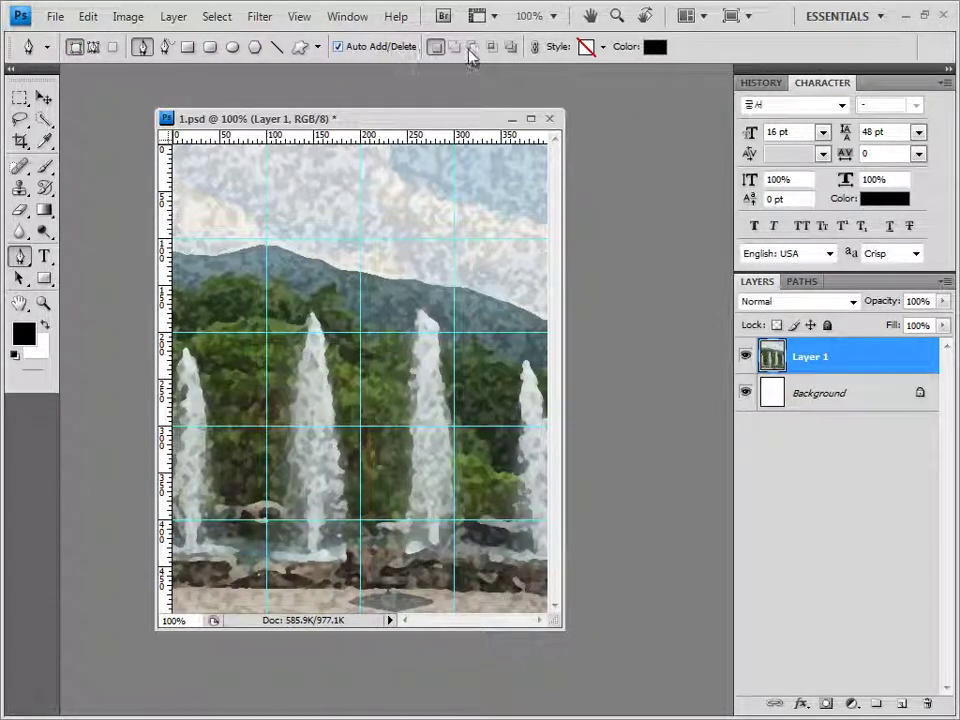
left_click(603, 47)
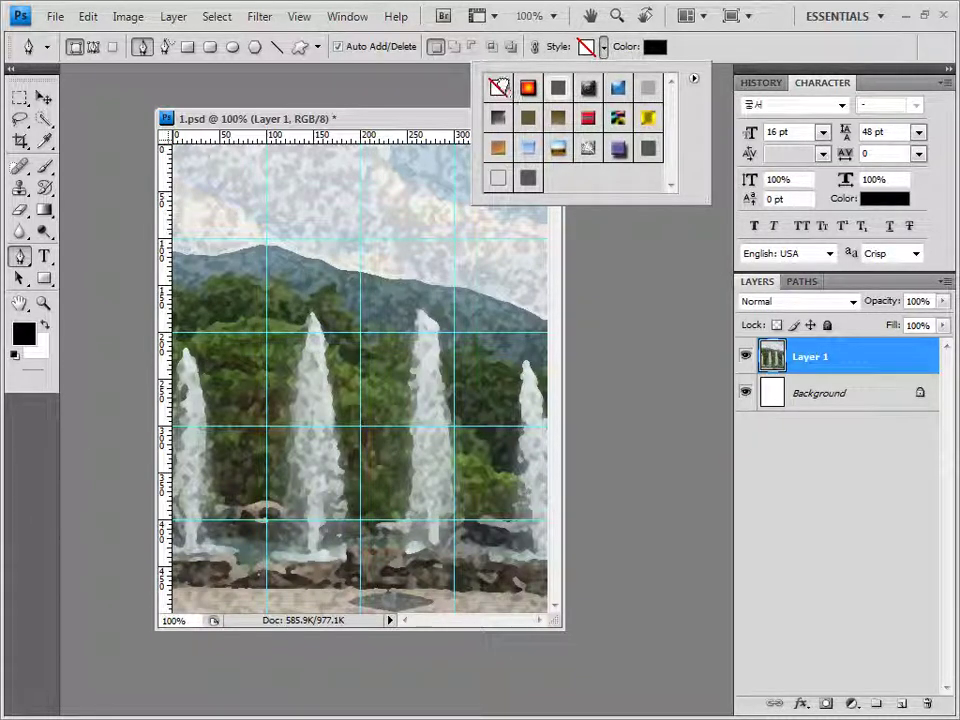
left_click(680, 47)
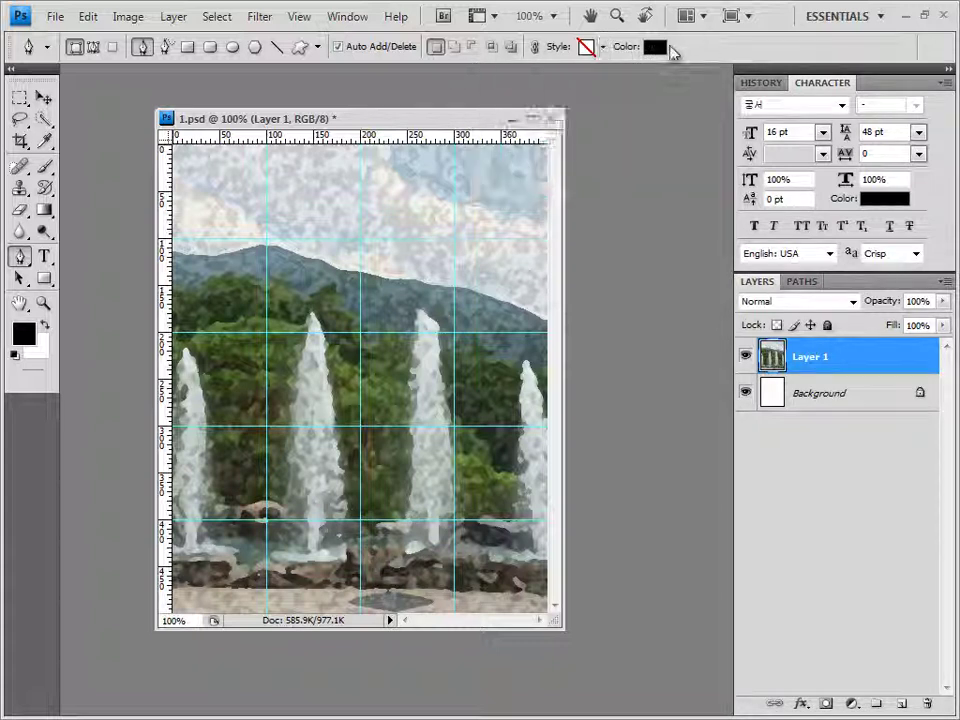
left_click(648, 47)
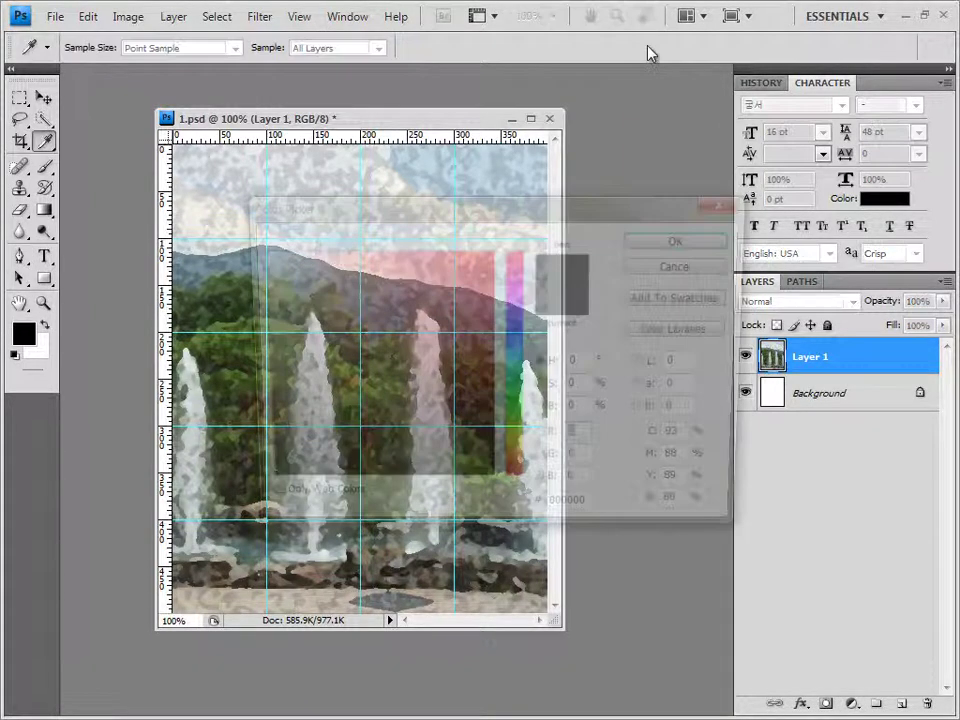
left_click_drag(276, 270, 256, 251)
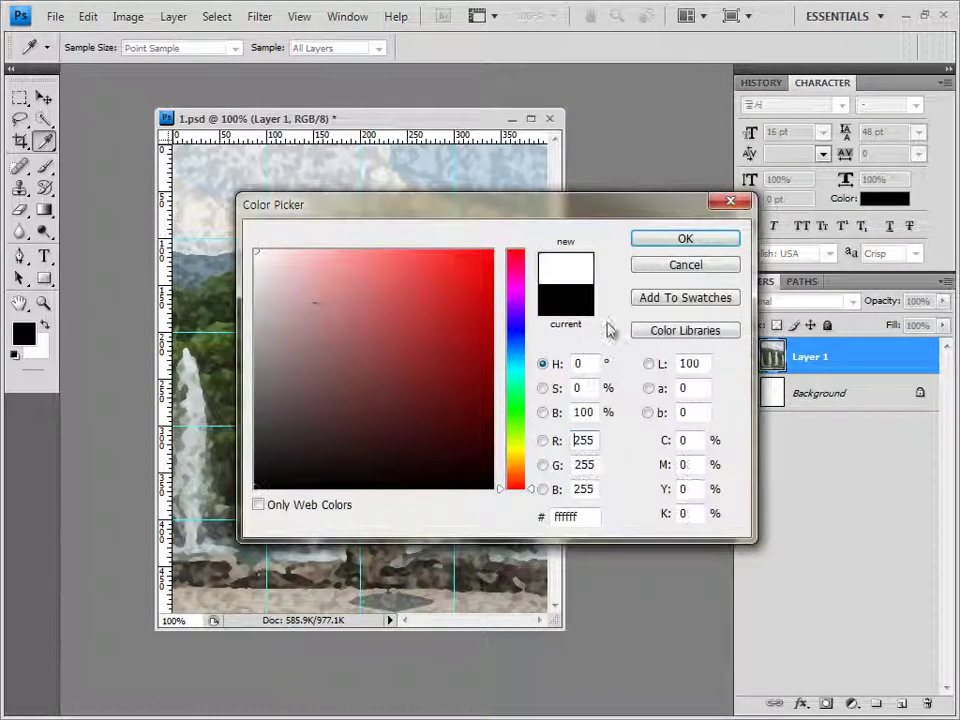
left_click(685, 240)
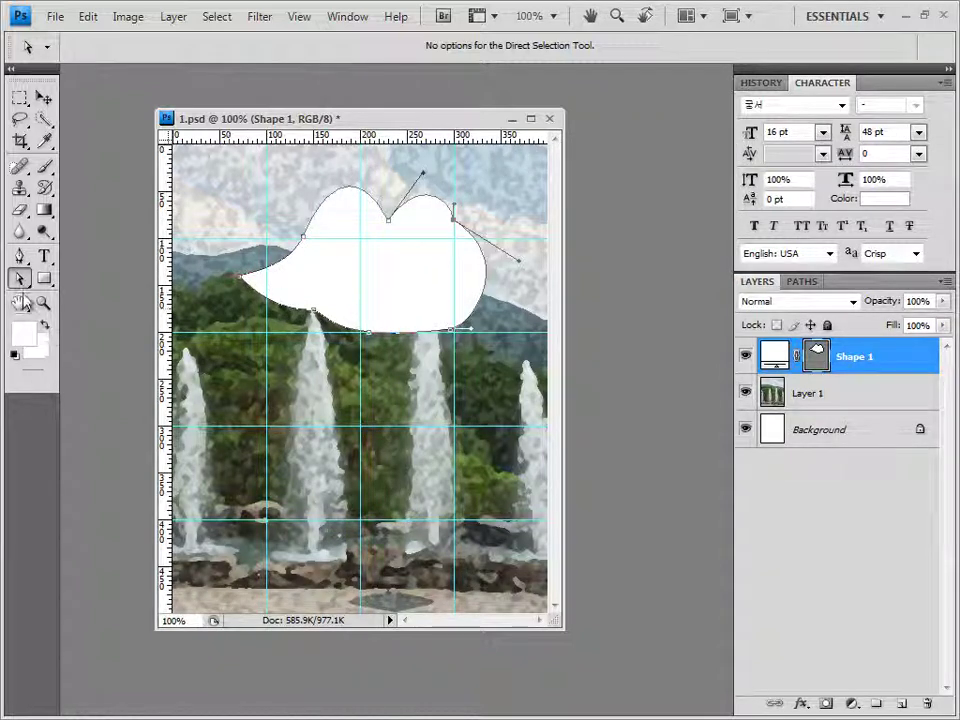
- Fine-tune the upper-right bump of the white cloud shape by adjusting its anchor handles with the Direct Selection Tool
right_click(21, 278)
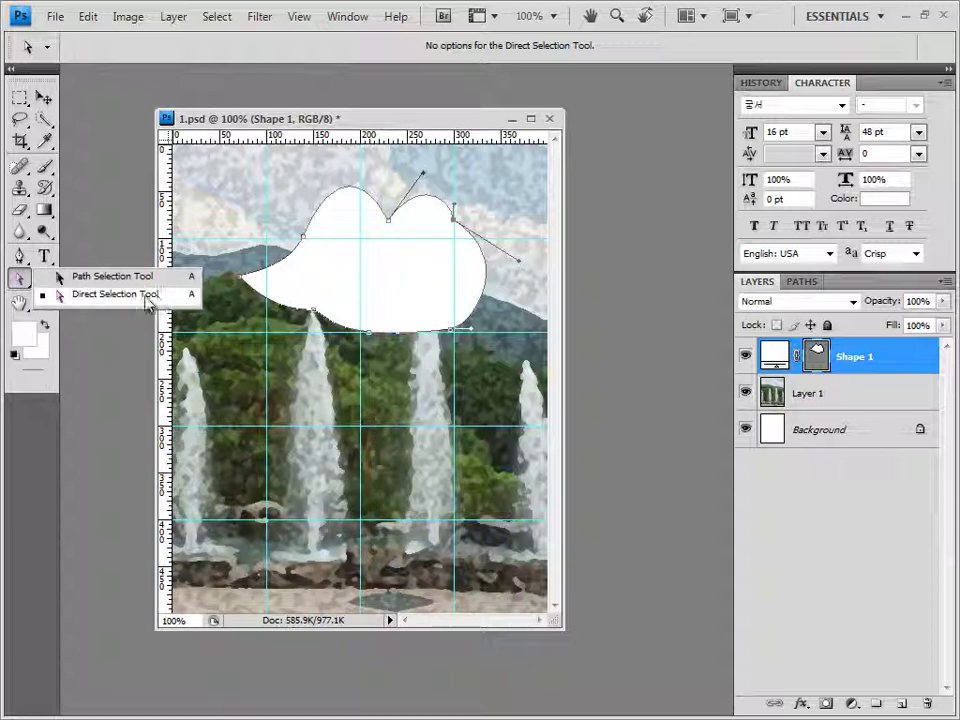
left_click(171, 257)
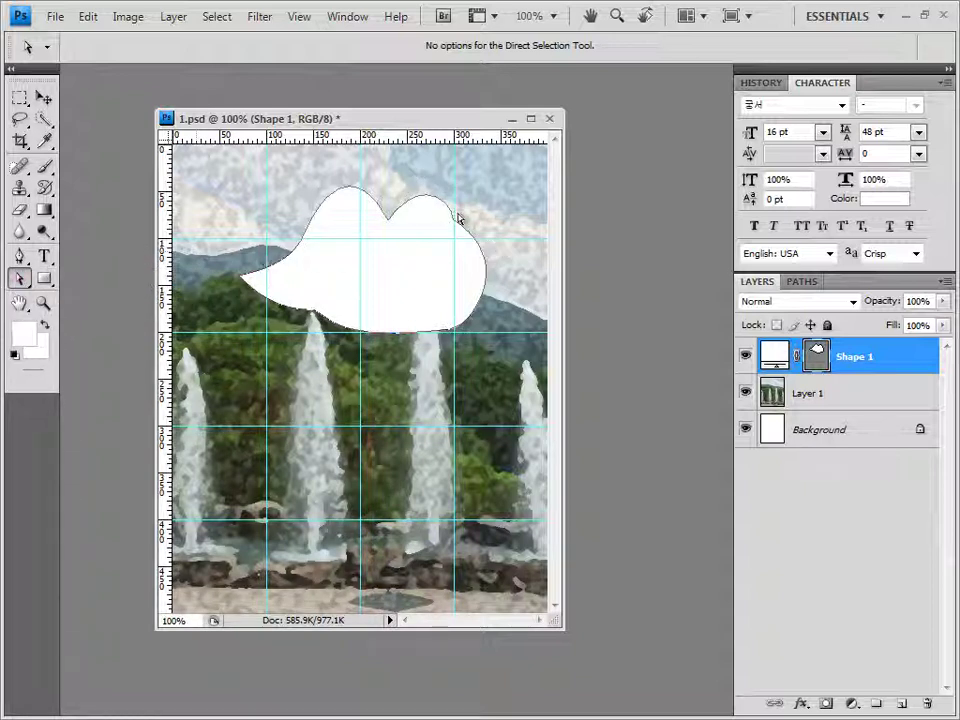
left_click(476, 242)
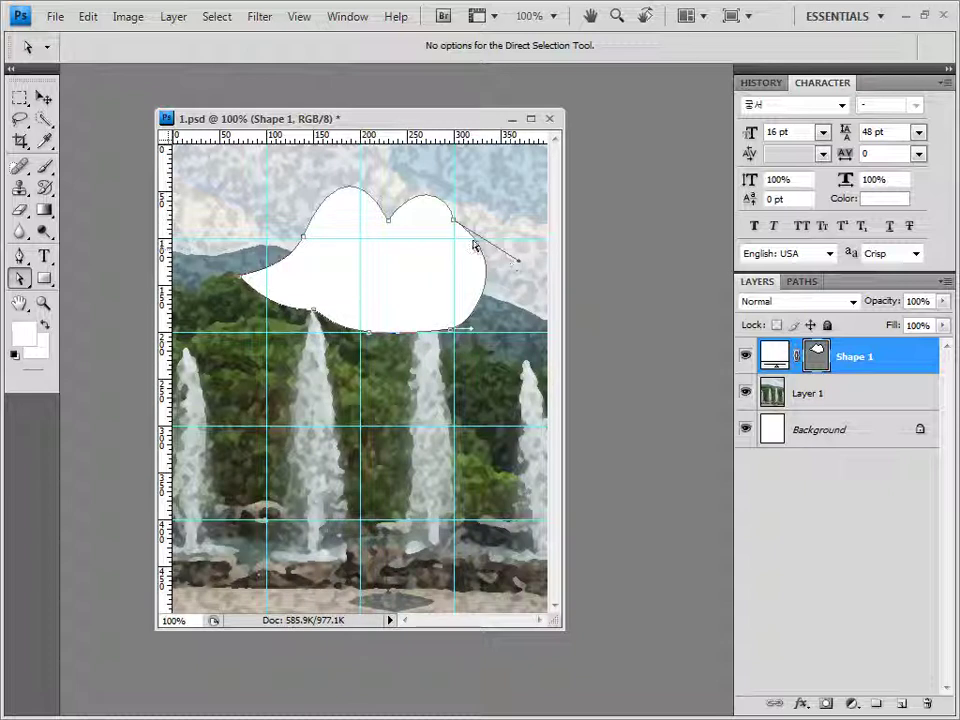
left_click_drag(456, 208, 422, 178)
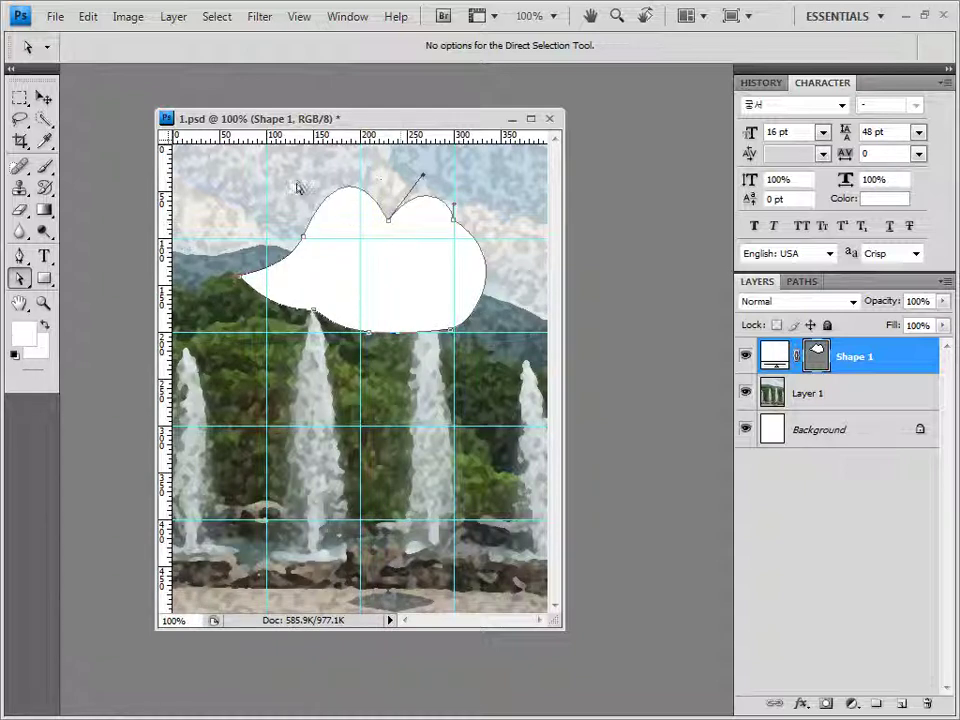
- Save the cloud shape's vector mask as a path named 구름, deselect it and return to the layer list
left_click(20, 97)
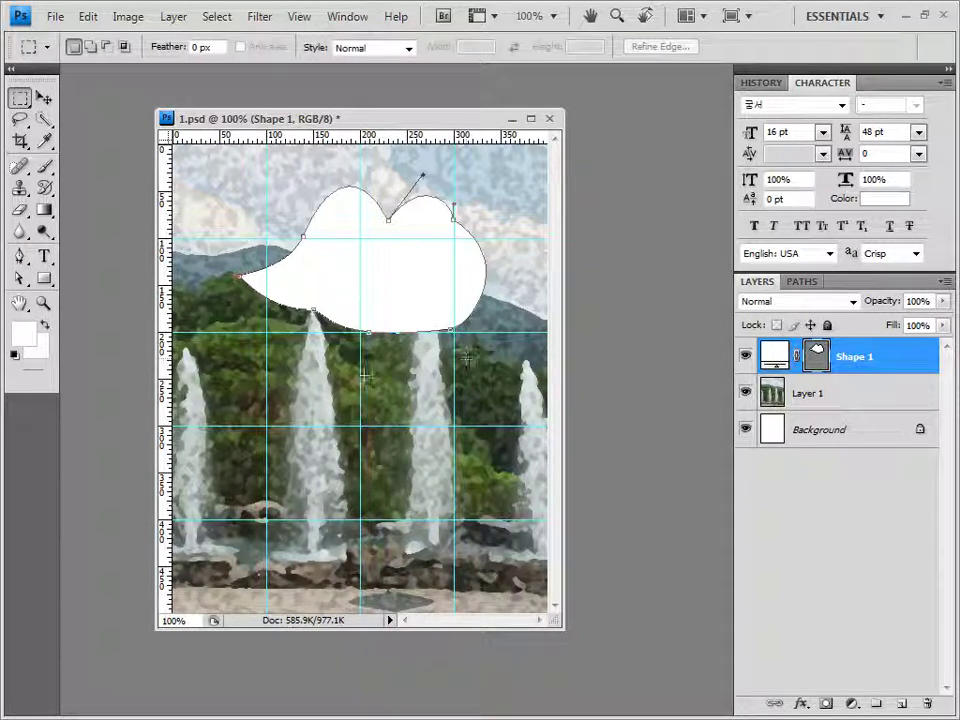
left_click(805, 282)
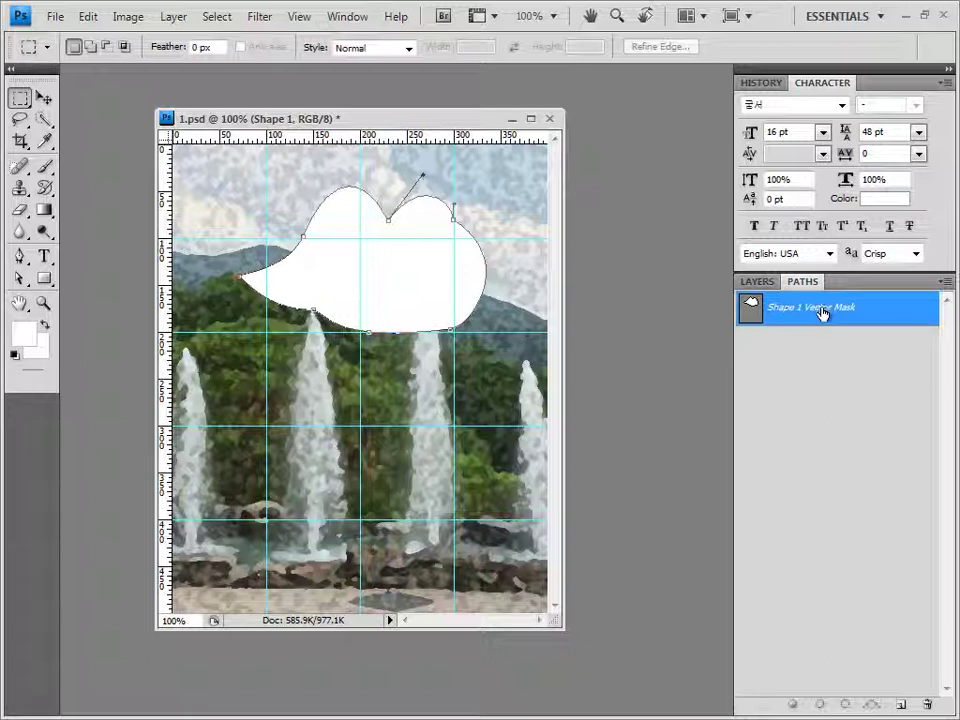
double_click(818, 316)
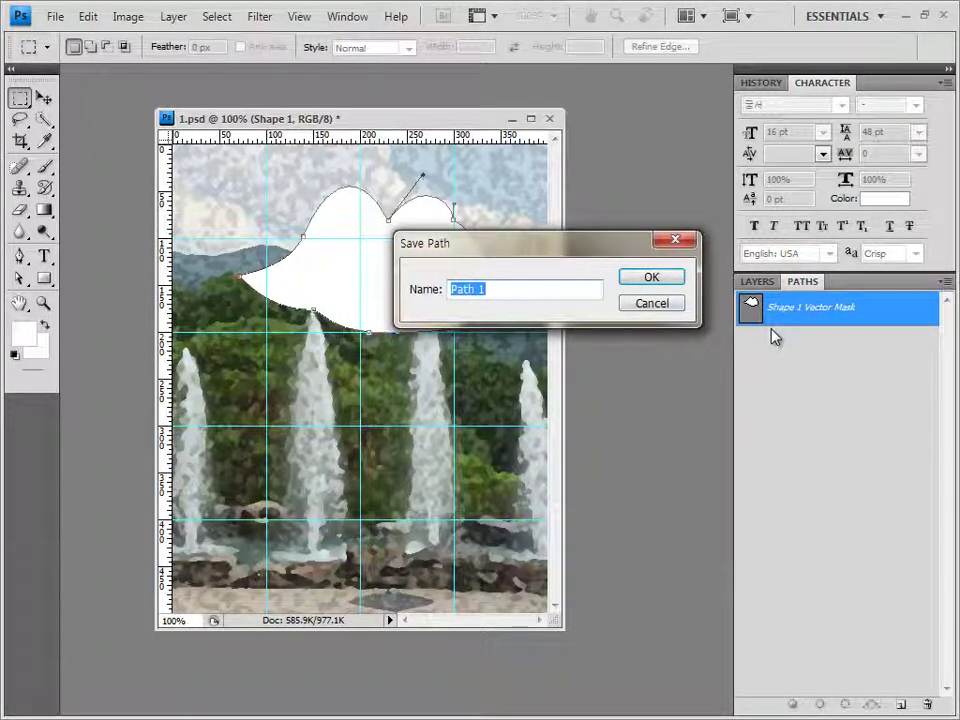
left_click(651, 278)
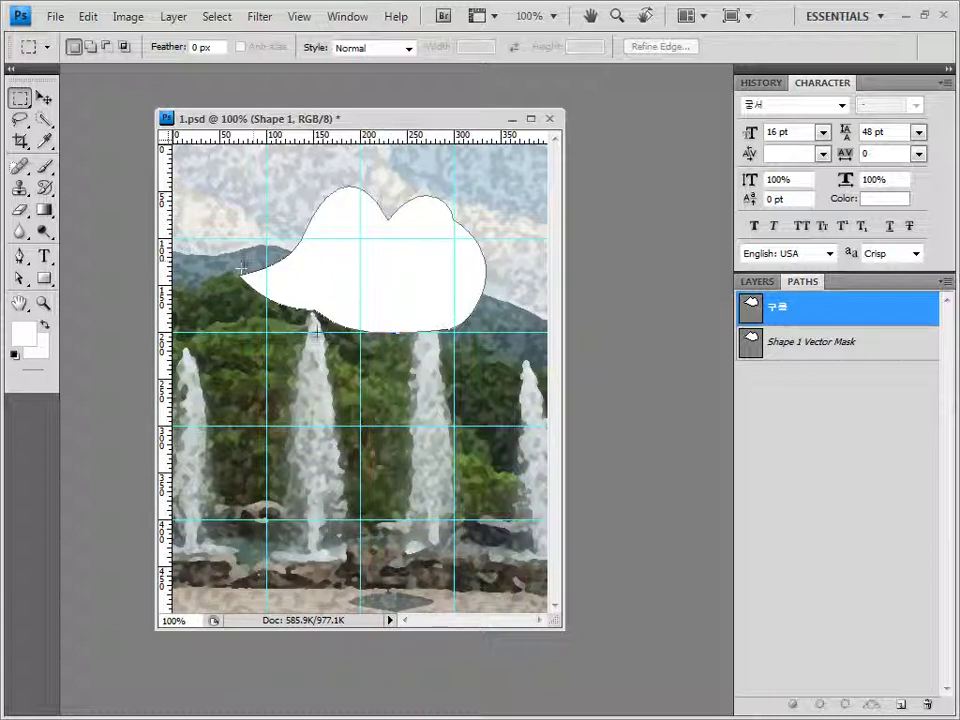
left_click(830, 430)
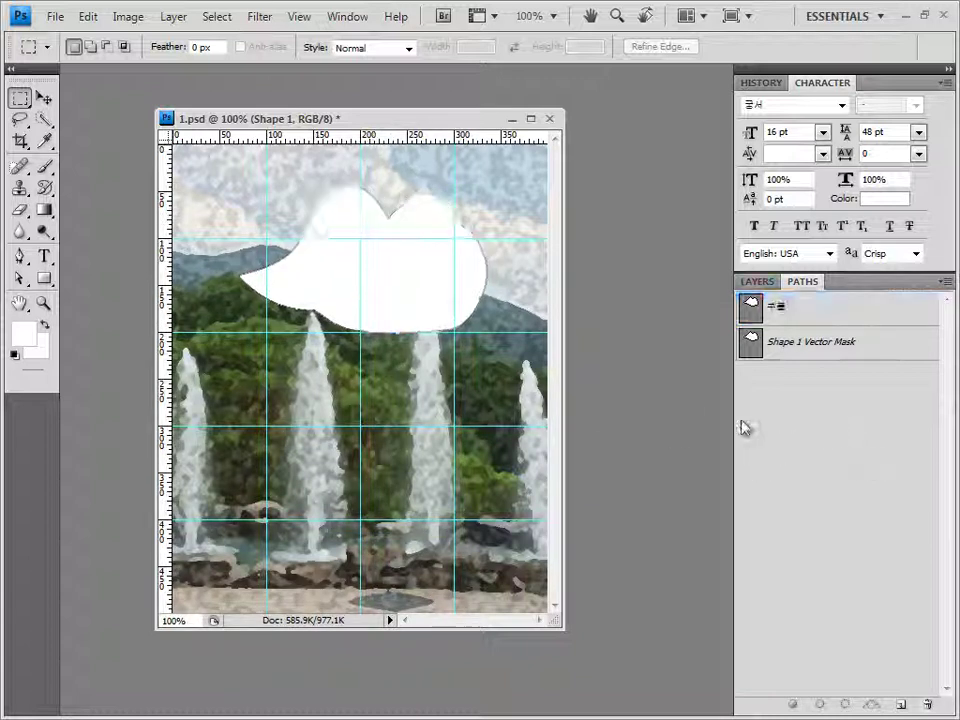
left_click(757, 281)
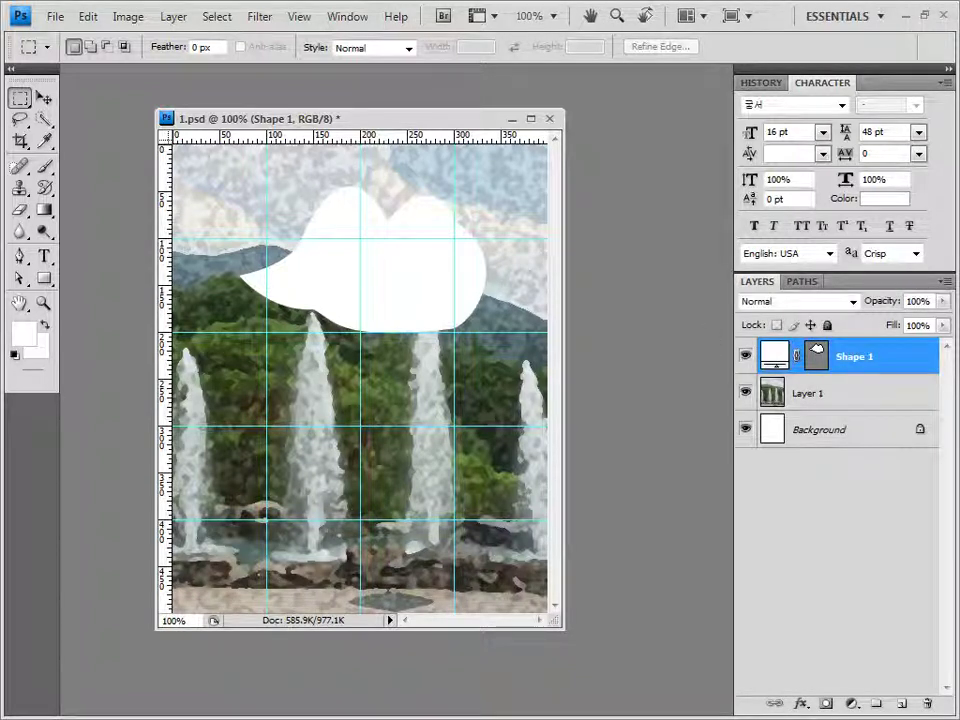
- Copy the whole candy photo 1급-2.JPG into 1.psd as a new layer above the cloud shape and close the source photo
key("alt+Tab")
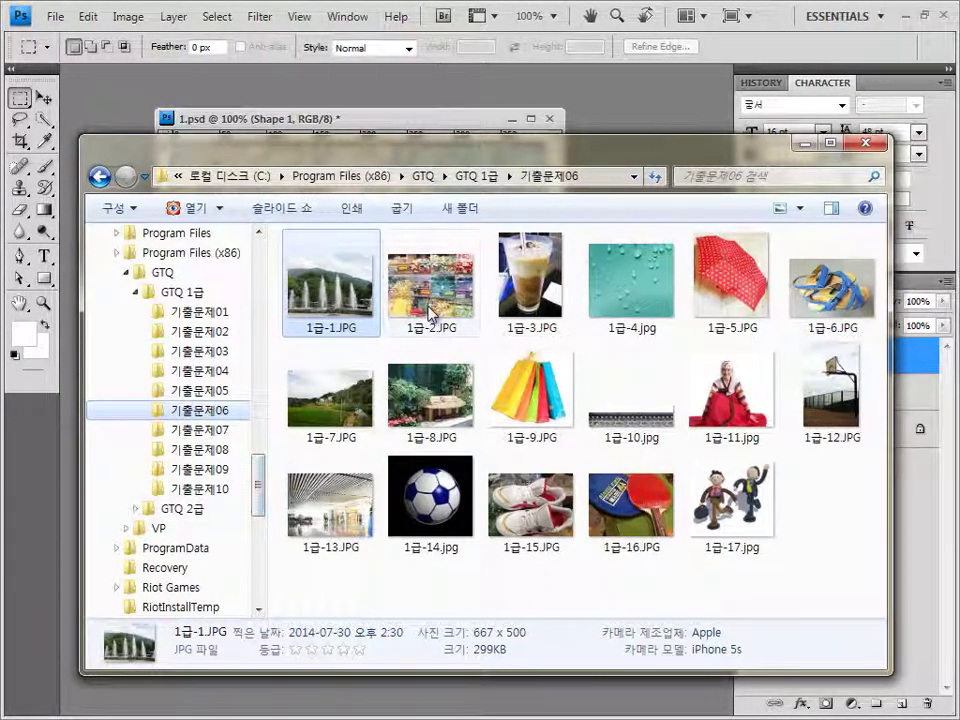
left_click_drag(435, 300, 595, 110)
key("v")
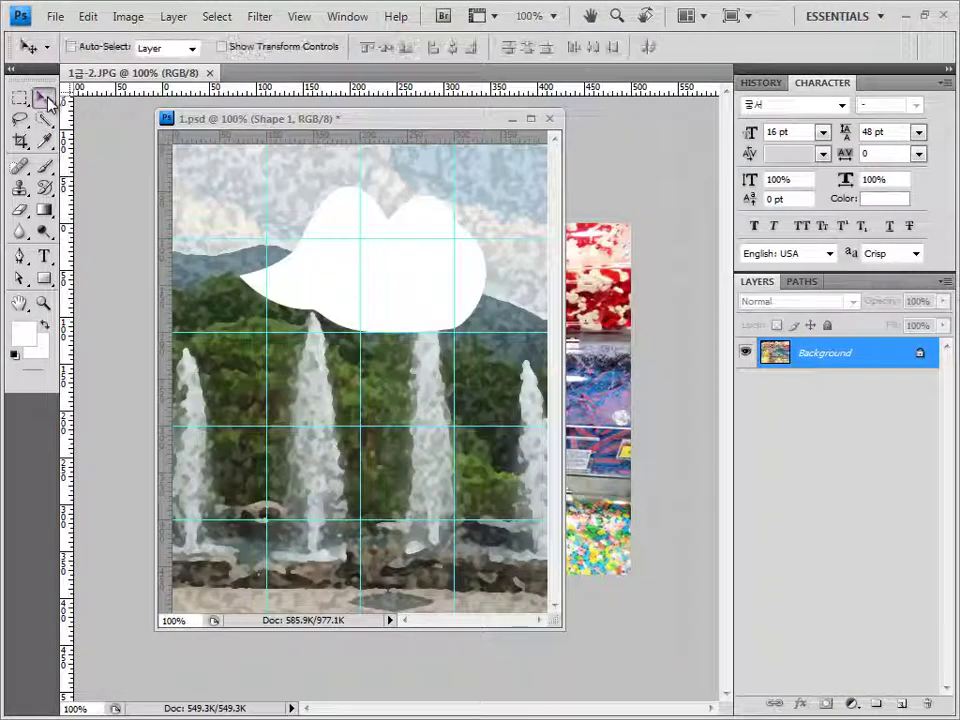
left_click_drag(143, 80, 143, 125)
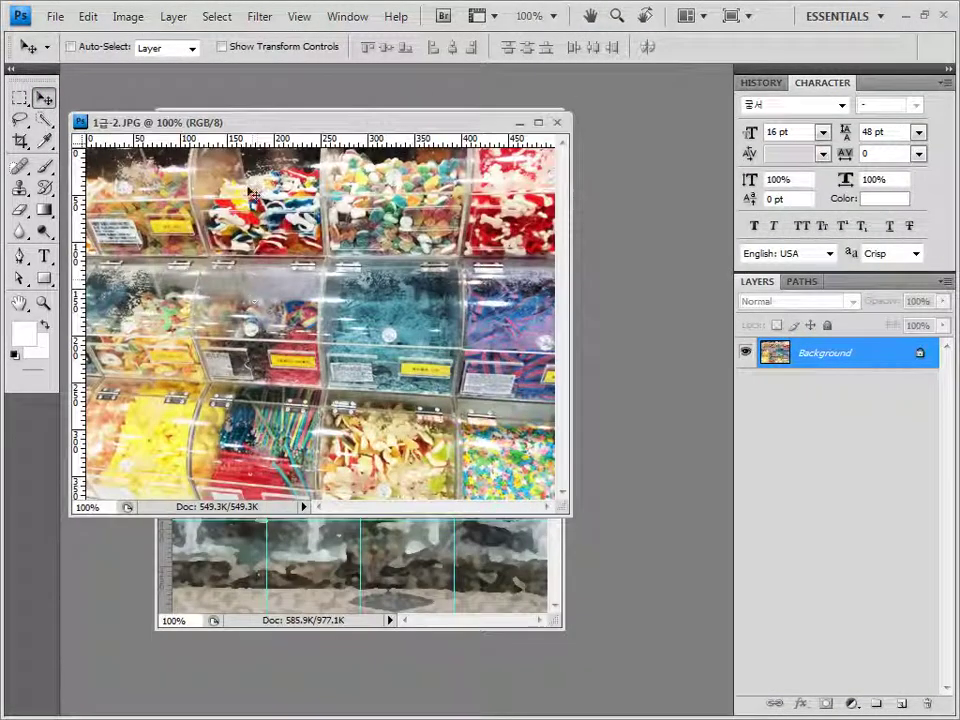
key("ctrl+a")
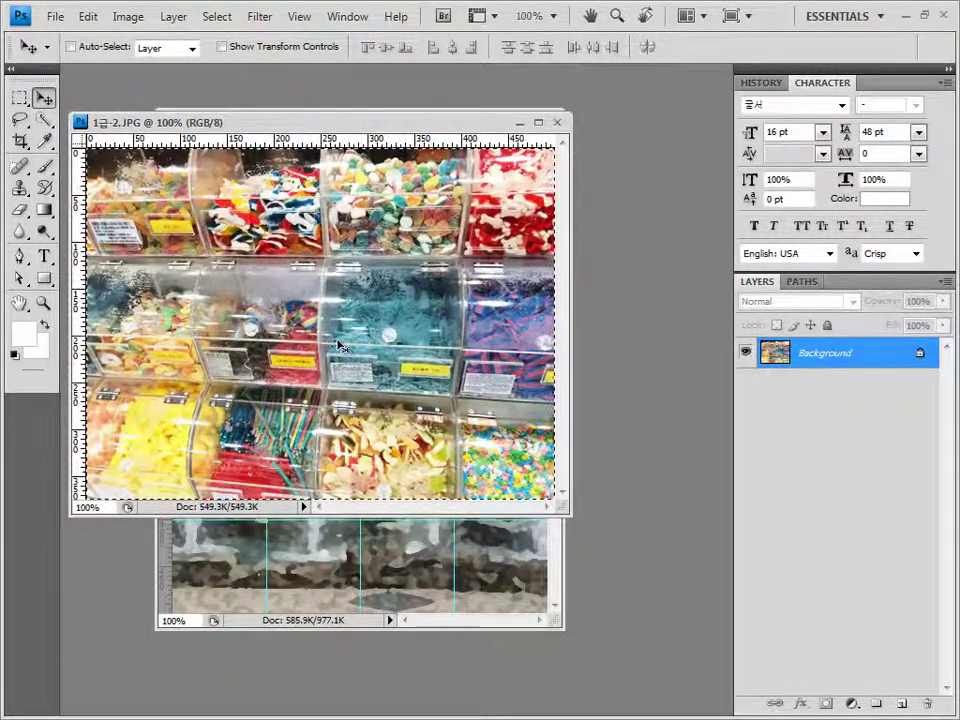
left_click(558, 123)
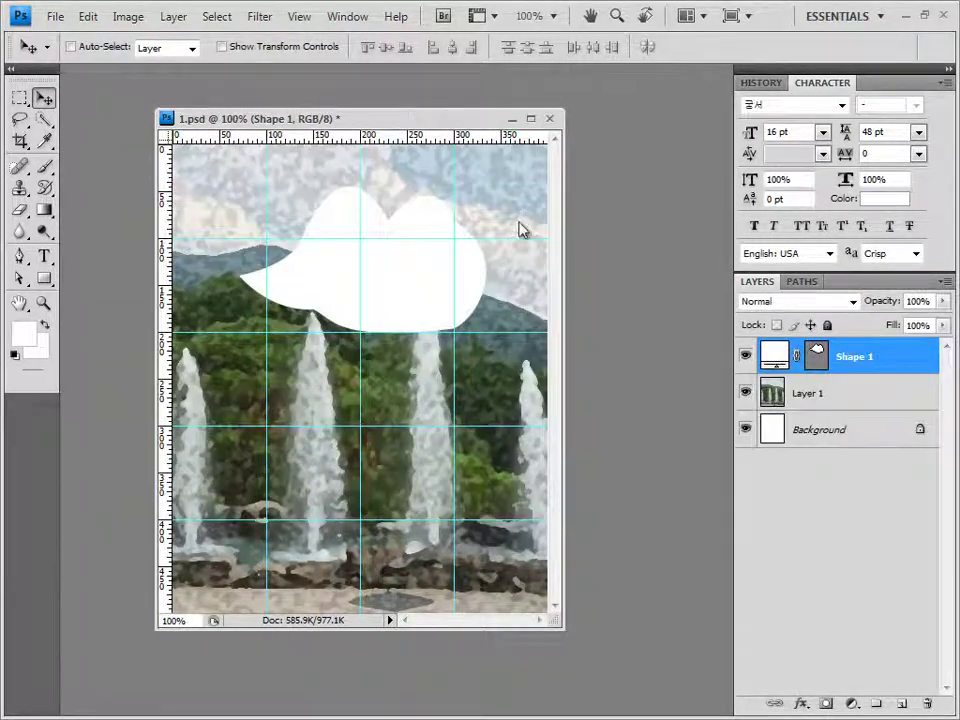
key("ctrl+v")
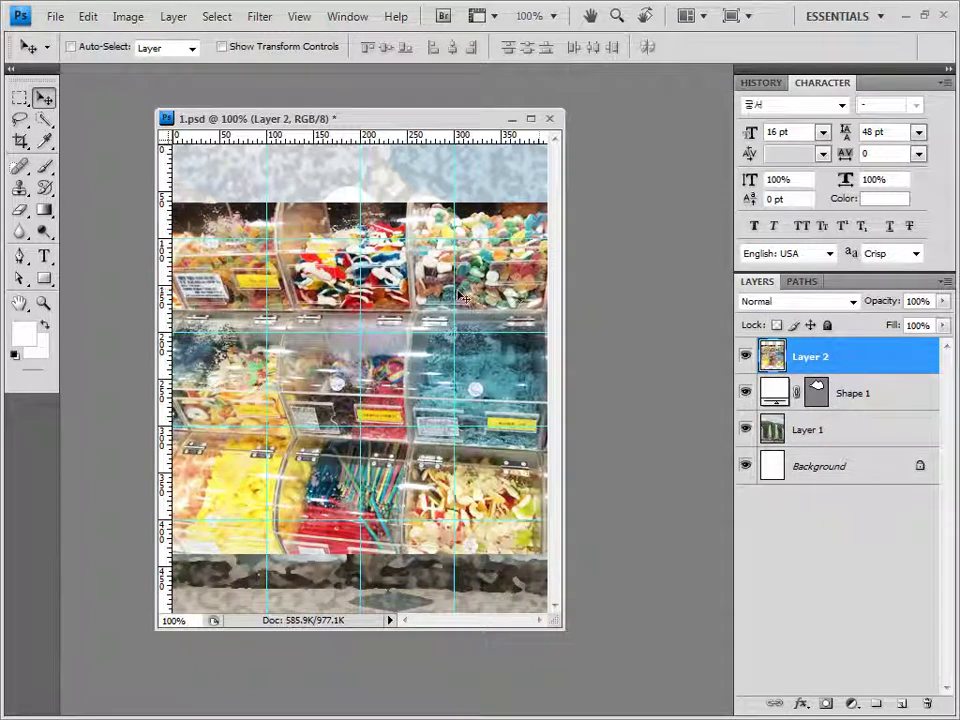
- Clip the candy layer to the cloud shape and move the photo up until it fills the whole cloud
left_click(858, 373, "alt")
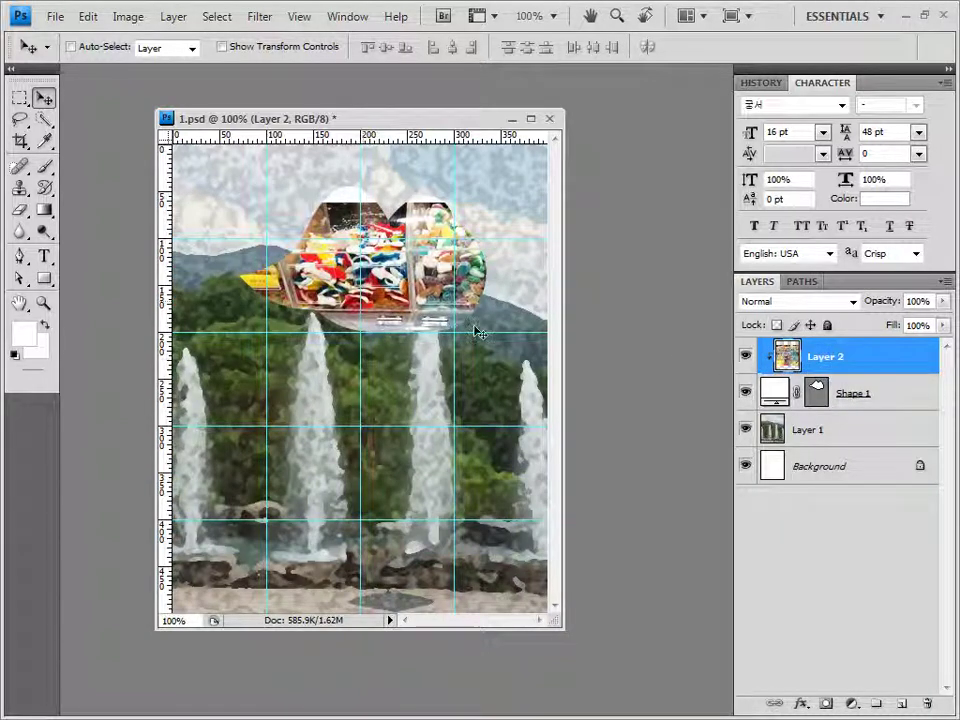
left_click_drag(352, 213, 433, 272)
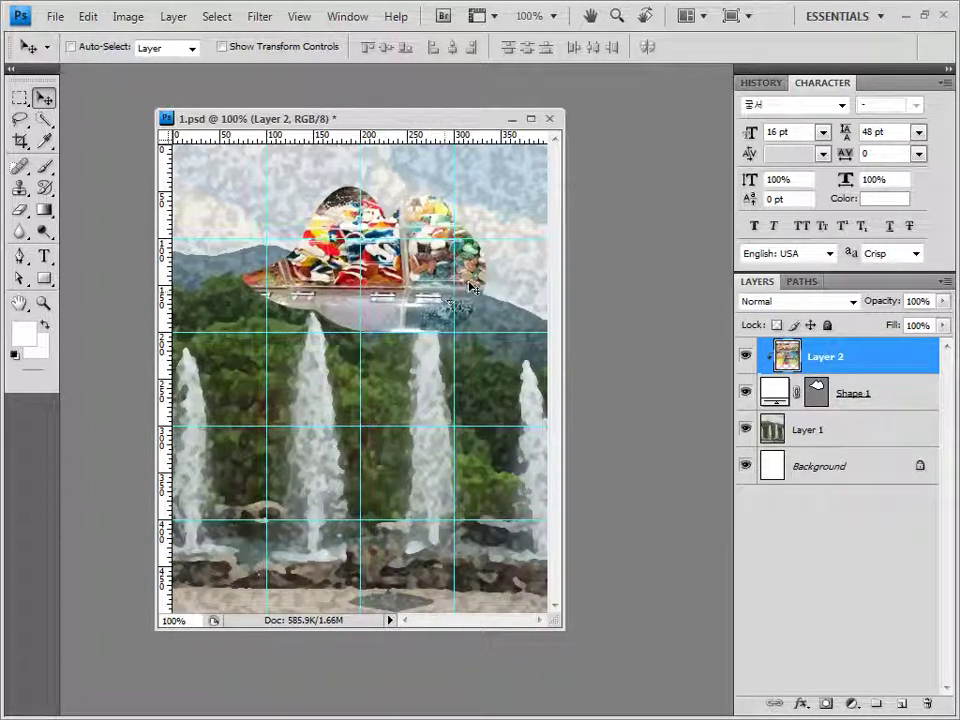
- Try to scale the clipped candy photo proportionally to 57.5% and position it over the cloud
key("ctrl+t")
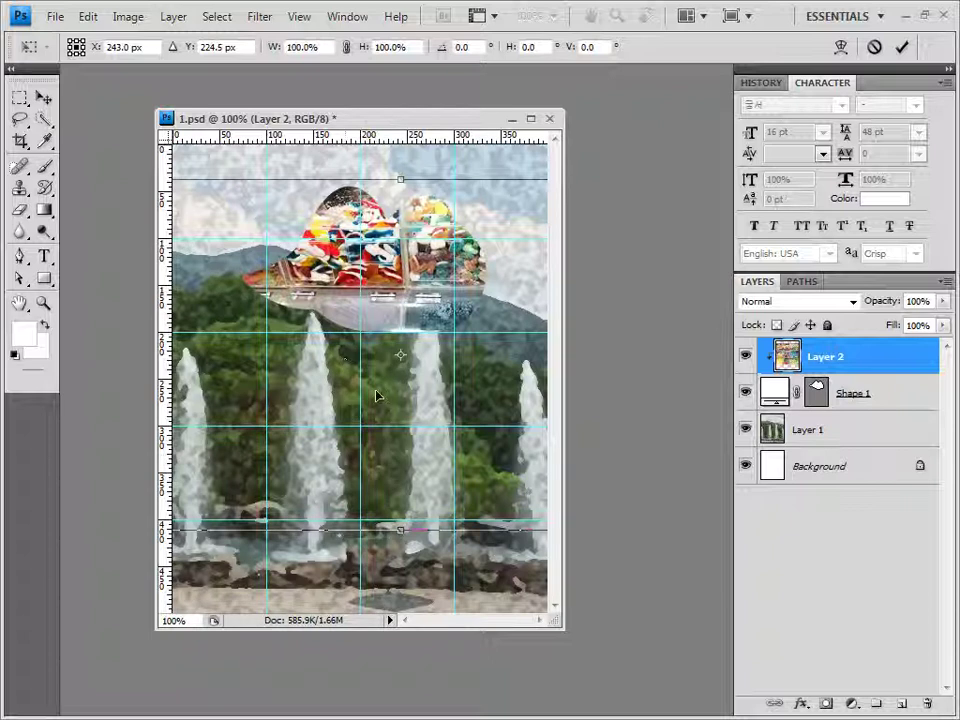
left_click_drag(219, 371, 308, 368)
left_click_drag(250, 527, 381, 426)
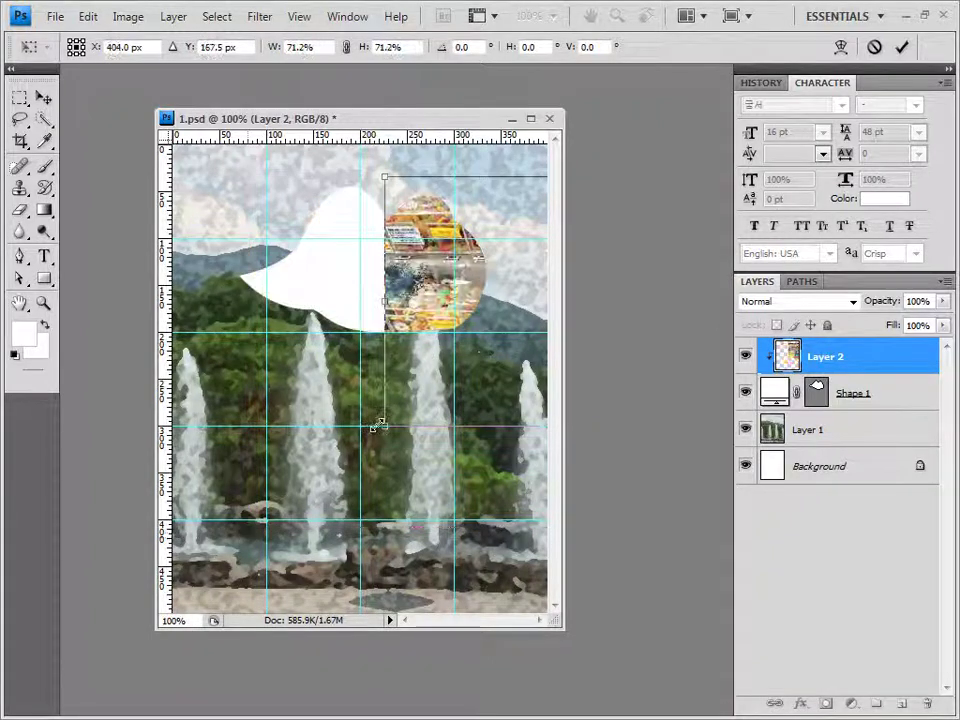
left_click_drag(520, 290, 372, 297)
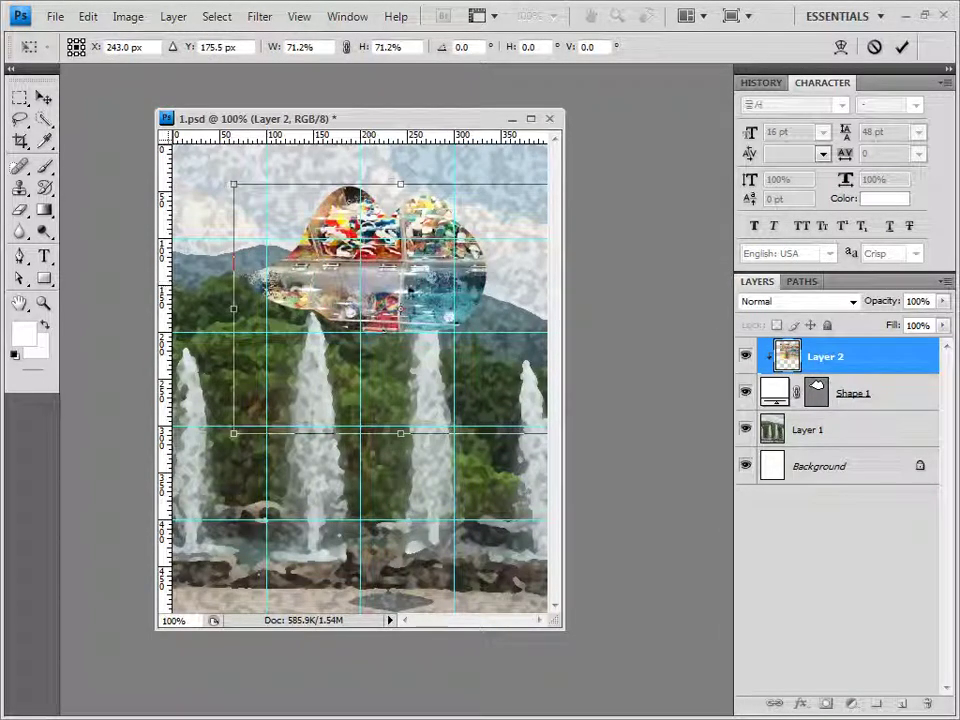
left_click_drag(310, 240, 270, 236)
left_click_drag(197, 430, 259, 381)
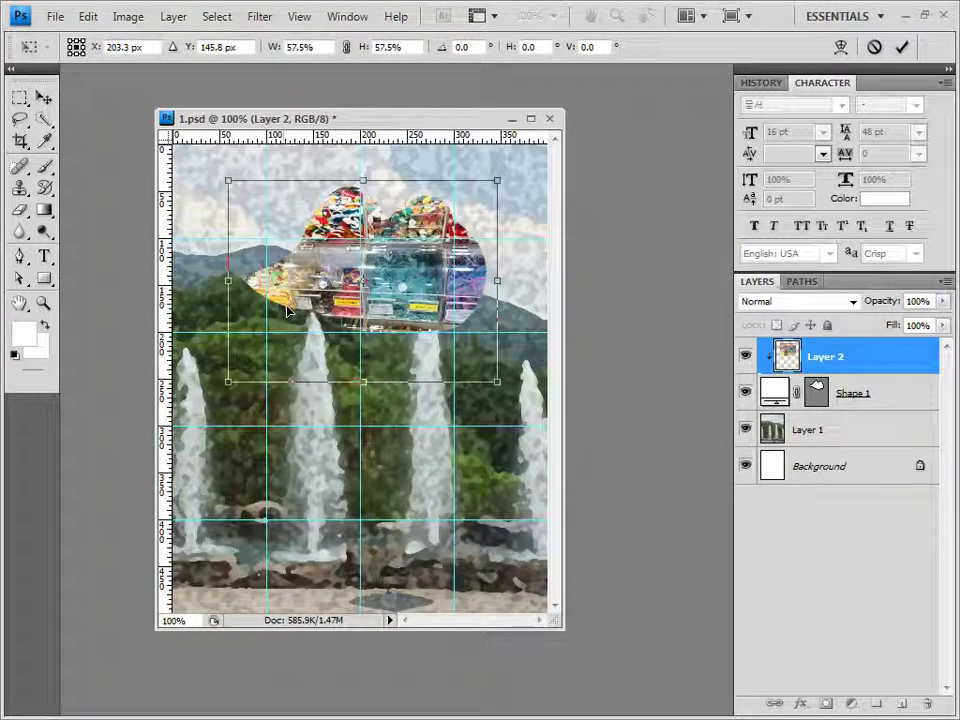
key("Return")
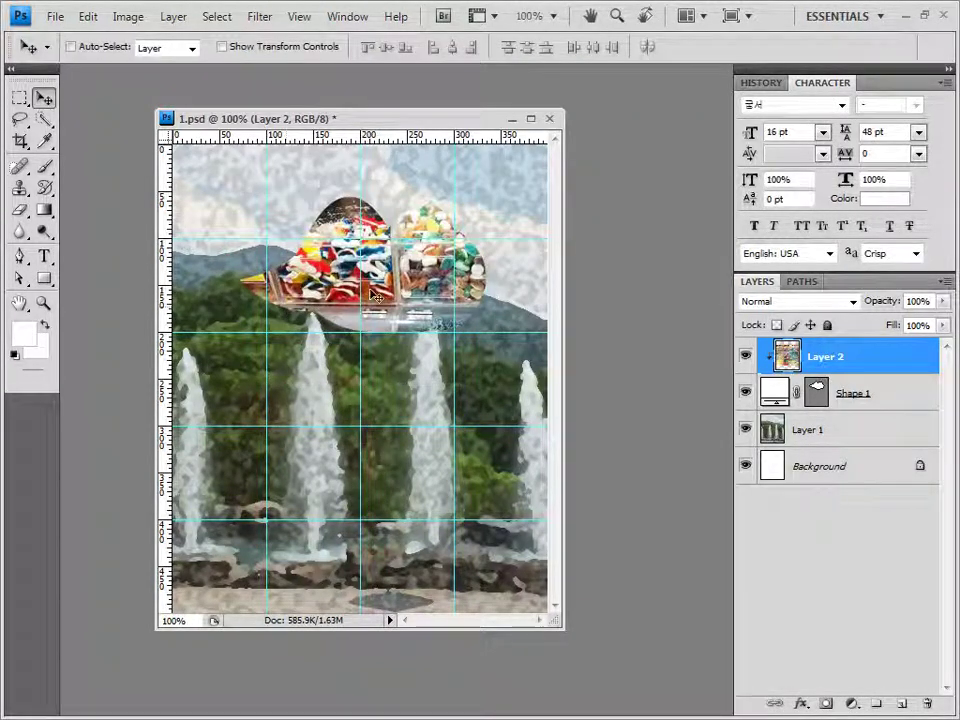
- Reposition the full-size candy photo inside the cloud shape
left_click_drag(300, 213, 403, 281)
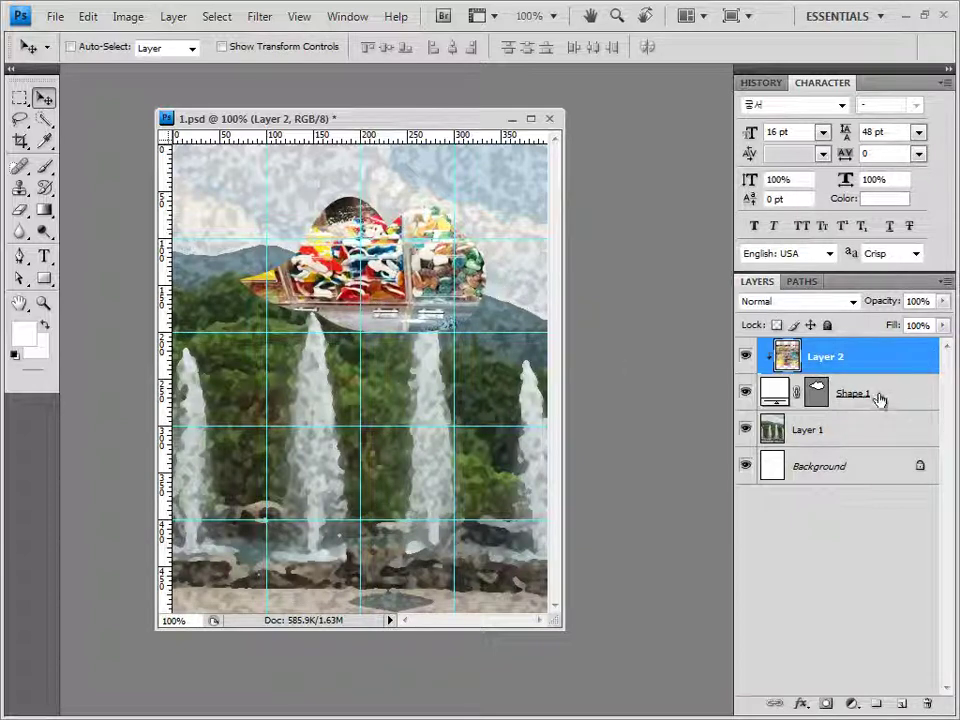
- Apply a Bevel and Emboss with Inner Bevel style and a 2 px black outside Stroke to the Shape 1 layer
double_click(845, 393)
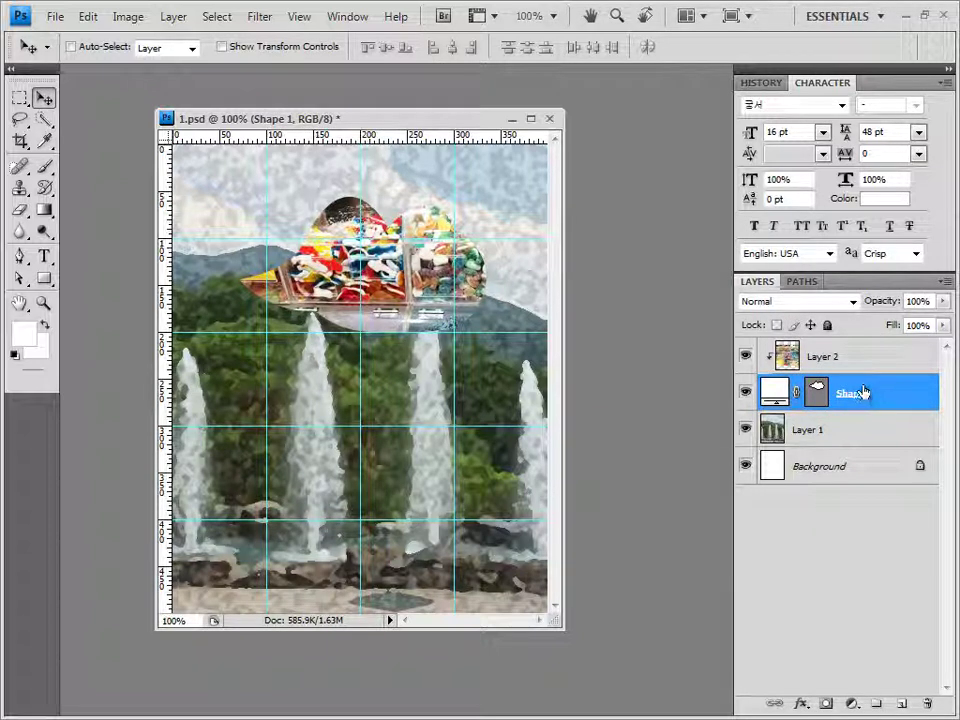
left_click(803, 707)
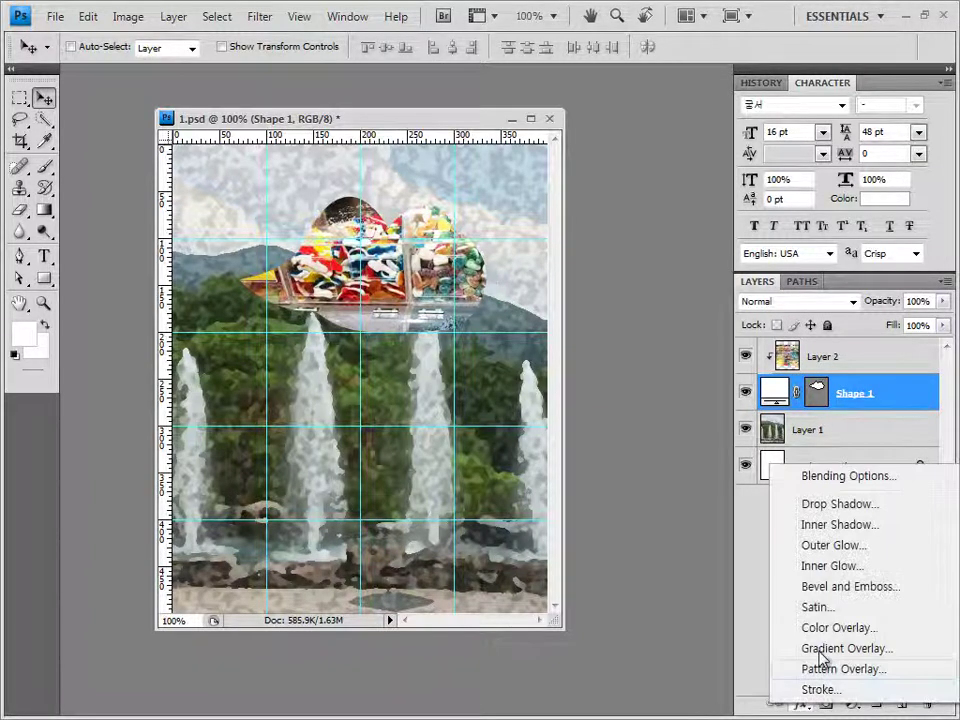
left_click(838, 585)
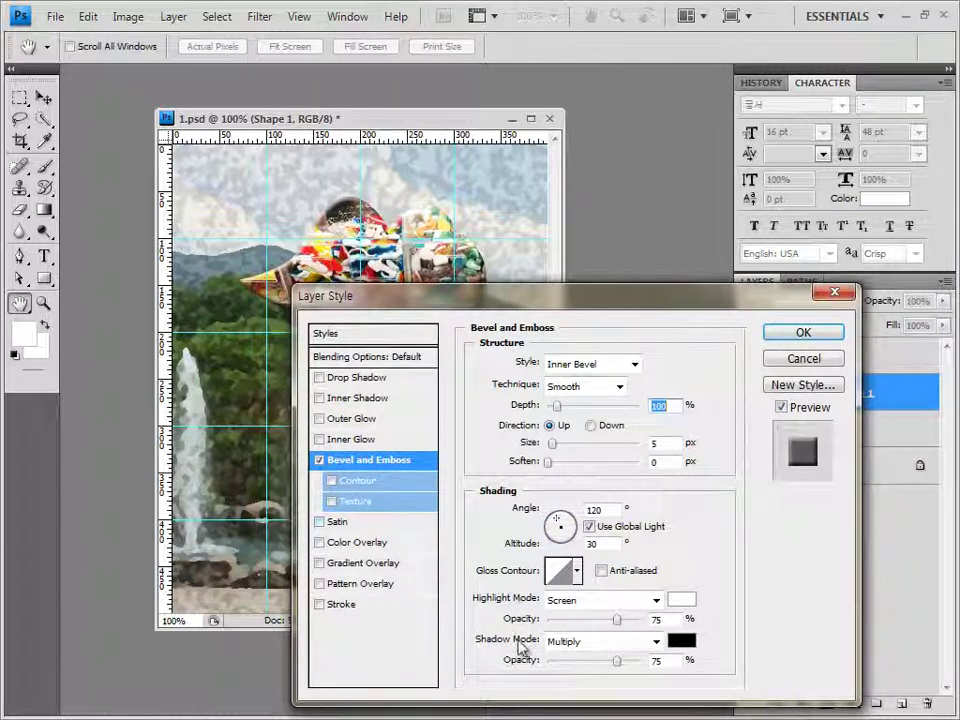
left_click(343, 604)
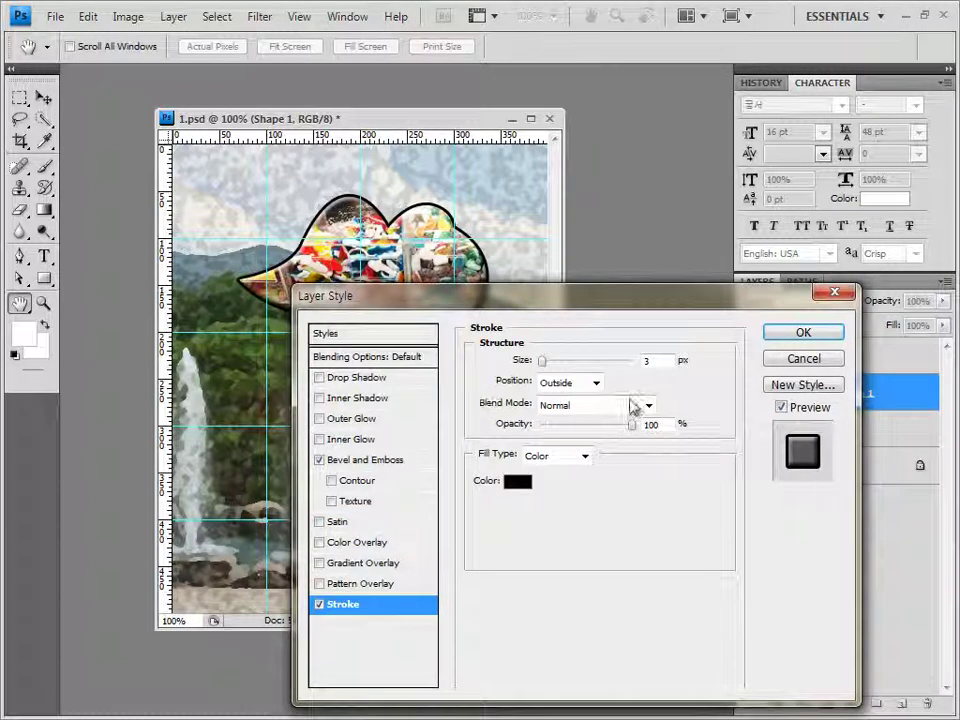
left_click_drag(538, 362, 532, 366)
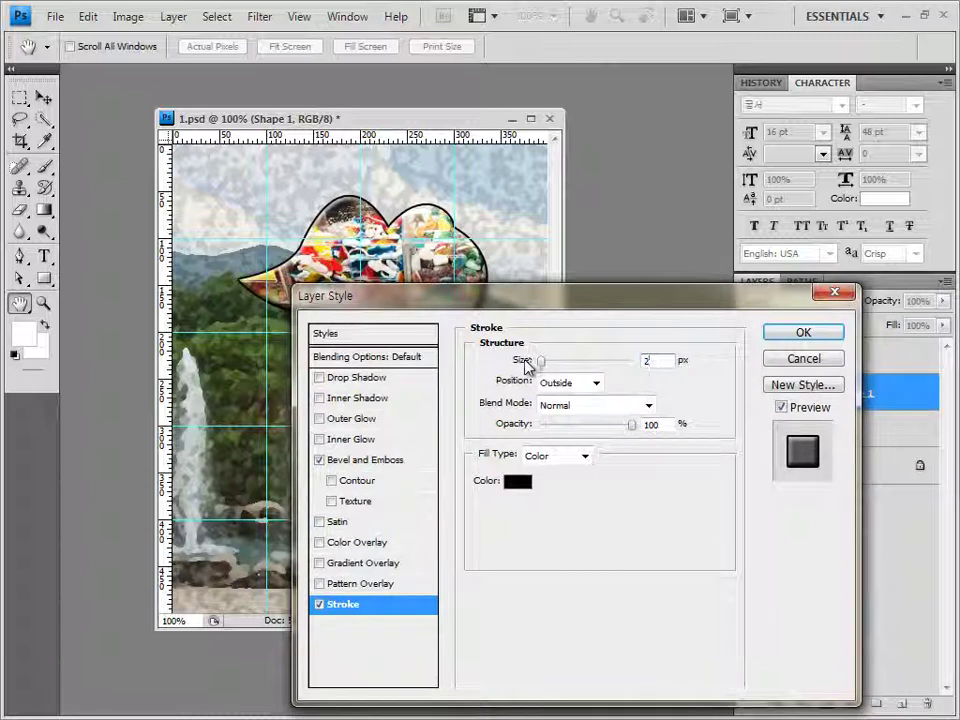
left_click(519, 482)
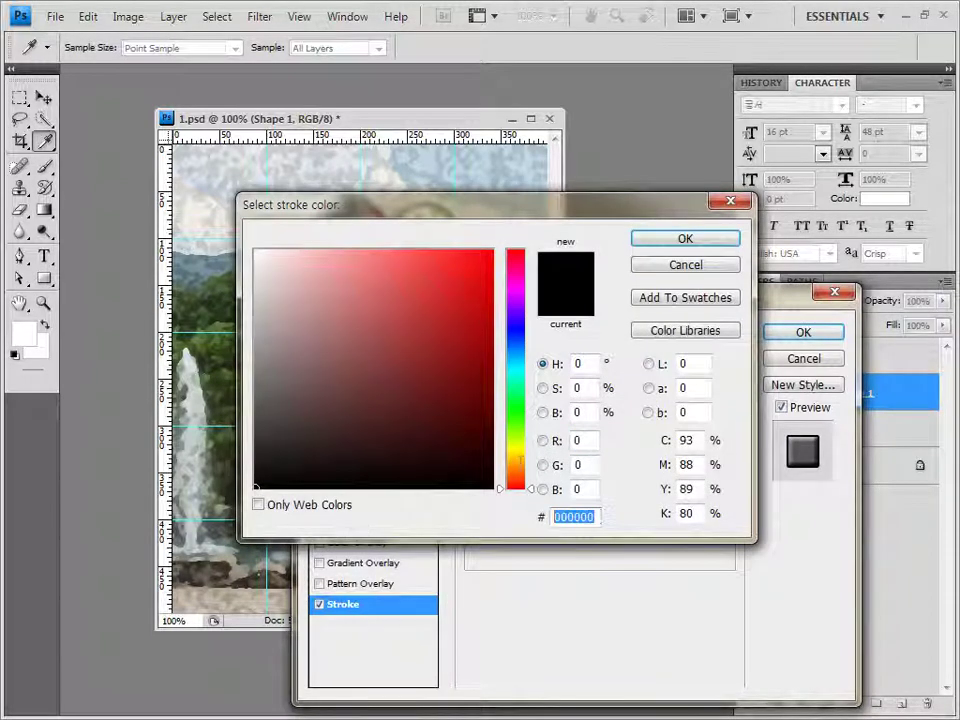
left_click(716, 264)
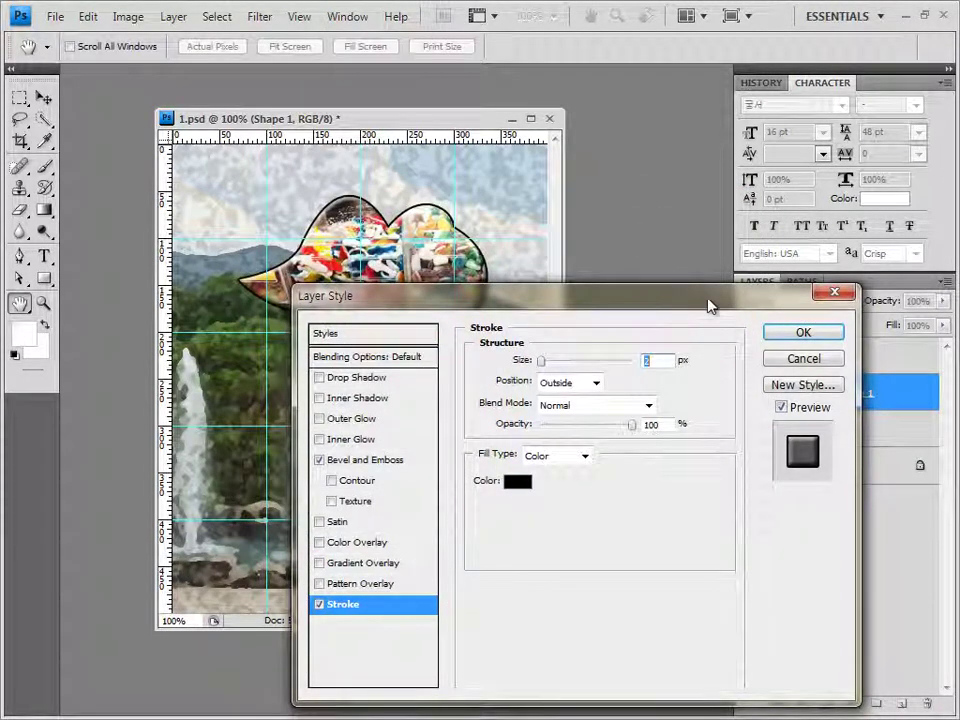
left_click_drag(701, 299, 701, 382)
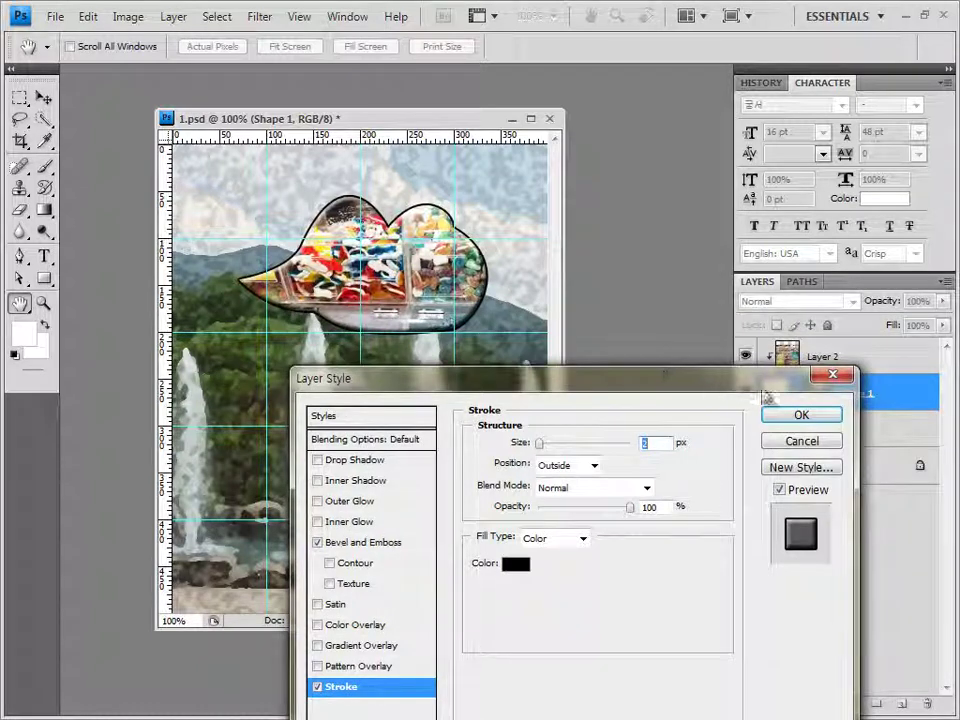
left_click_drag(763, 395, 763, 228)
left_click(801, 251)
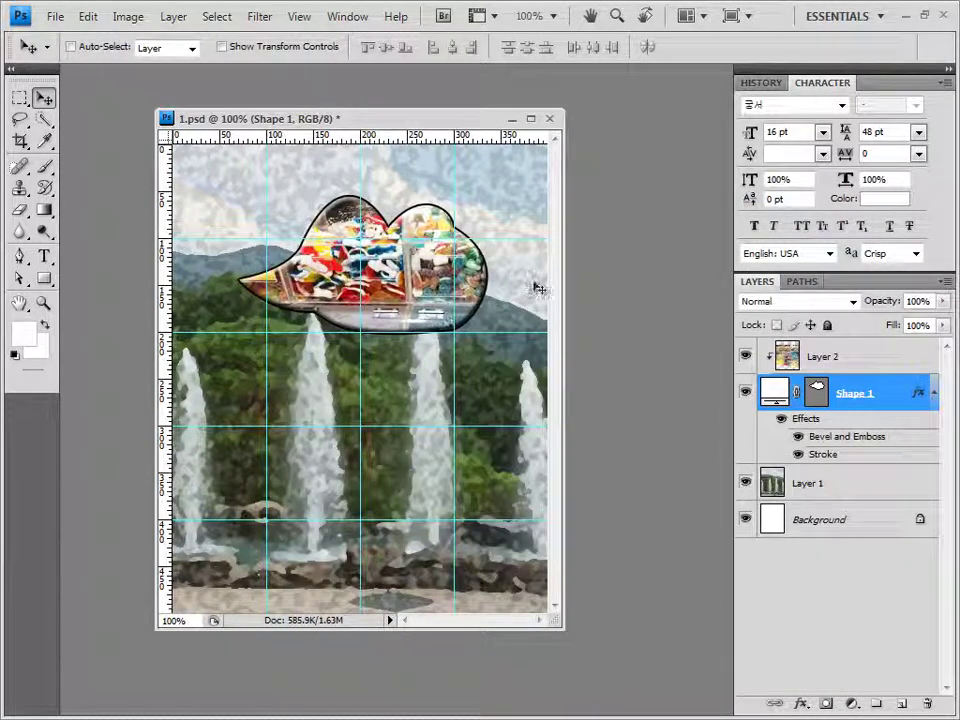
- Open the iced drink photo 1급-3.JPG in its own floating window beside 1.psd
key("alt+Tab")
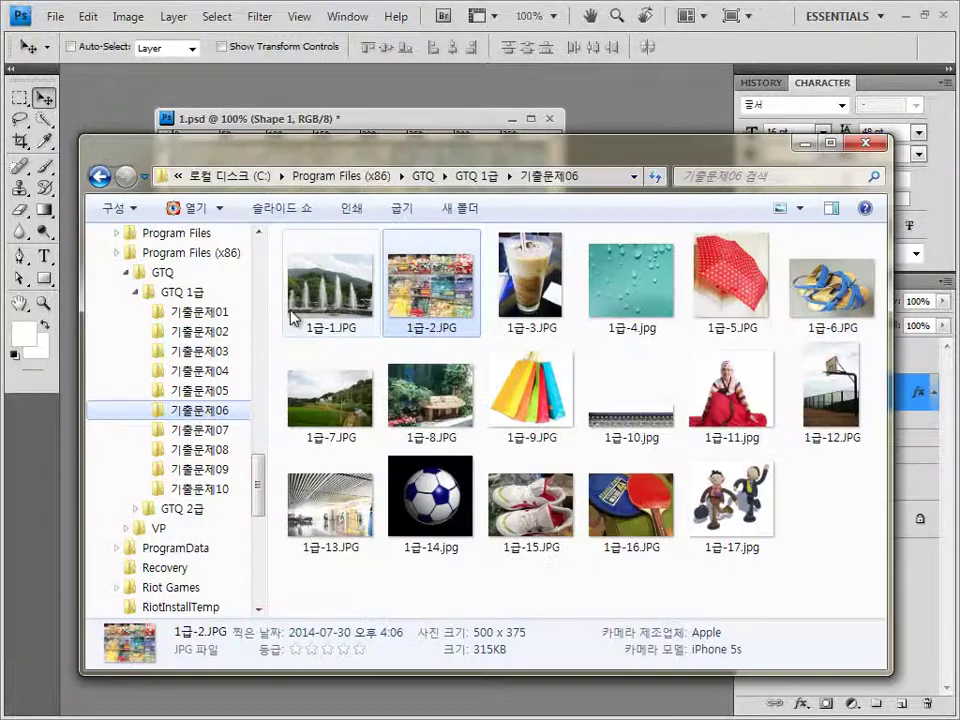
left_click_drag(529, 280, 590, 110)
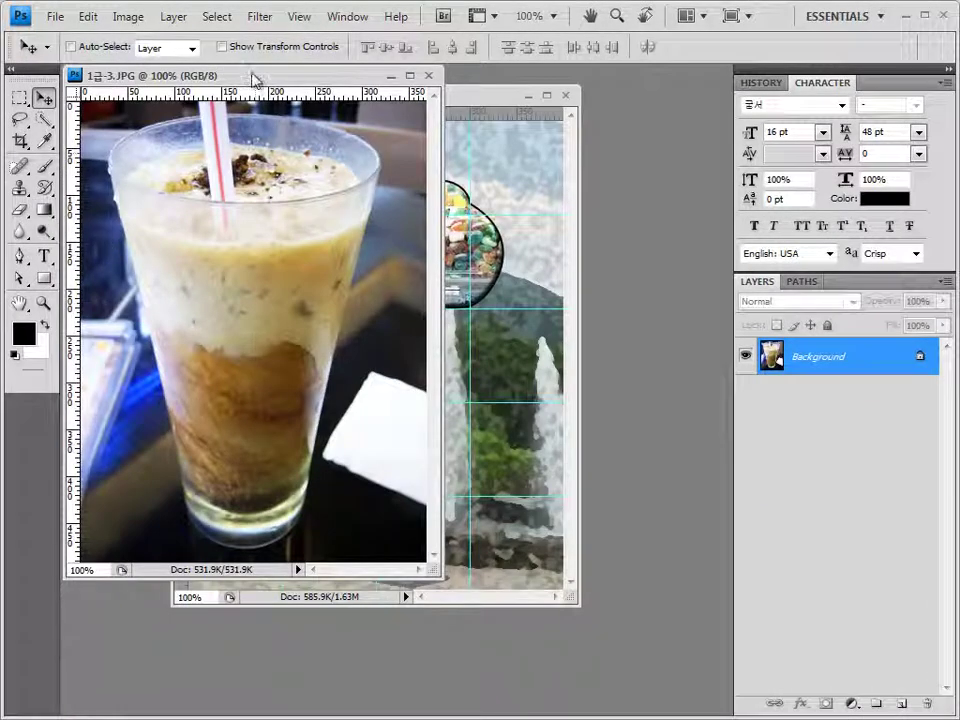
left_click_drag(253, 79, 220, 150)
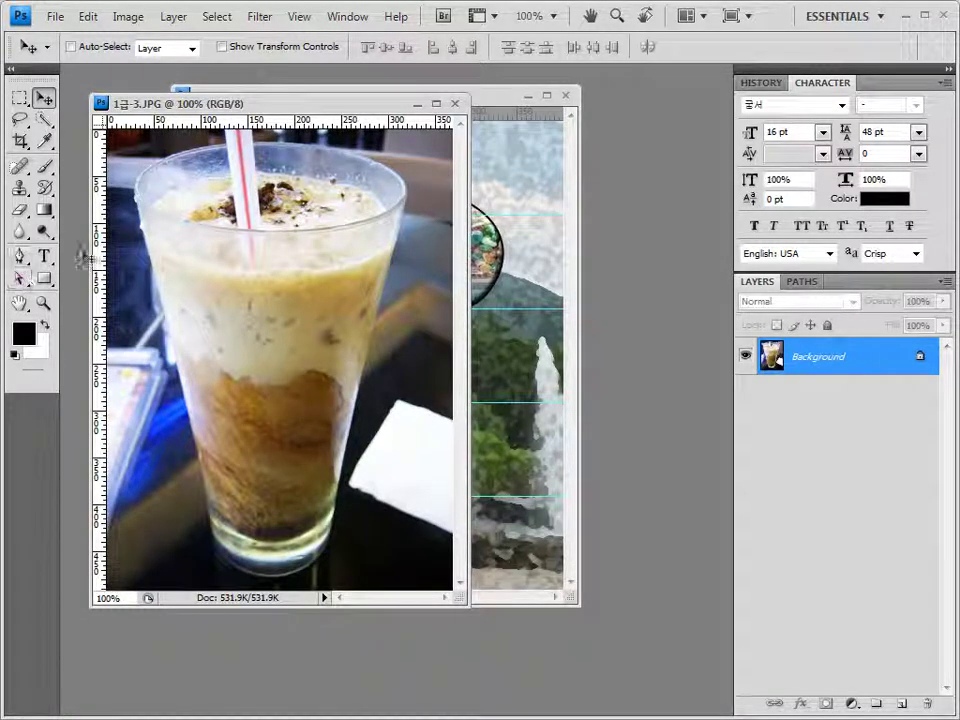
- Set up the Pen tool to draw plain paths on the drink photo instead of shape layers
left_click(18, 259)
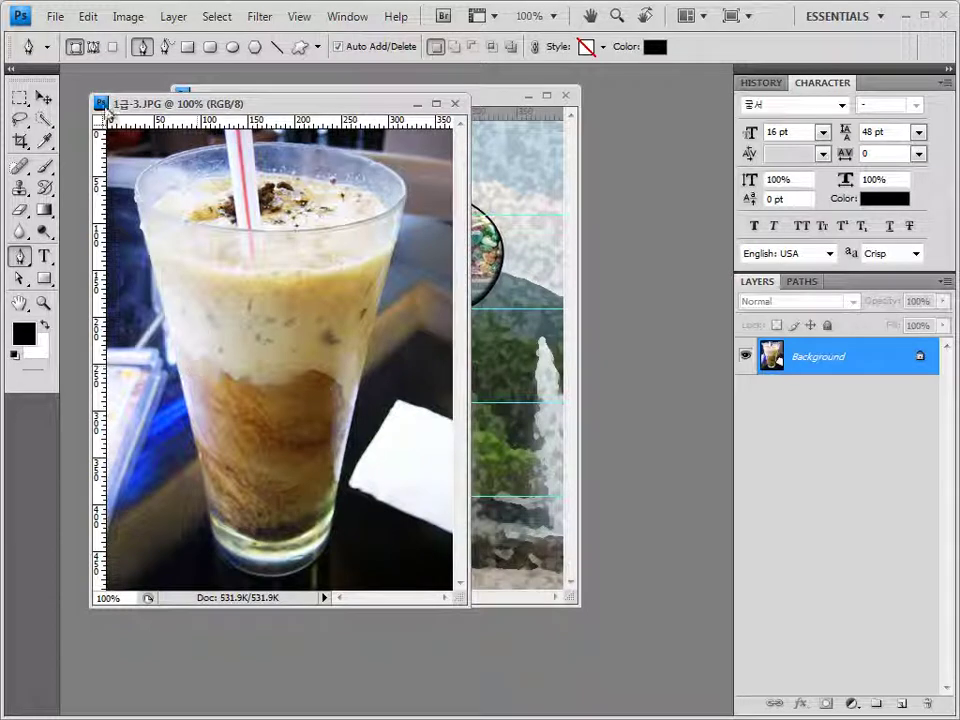
left_click(95, 48)
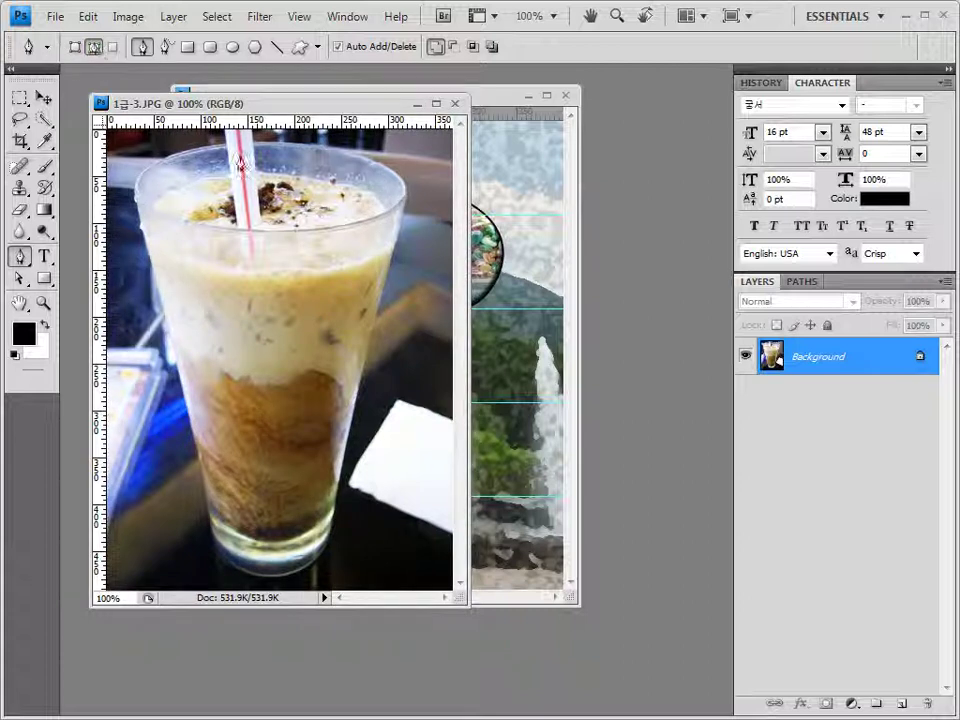
left_click(421, 389)
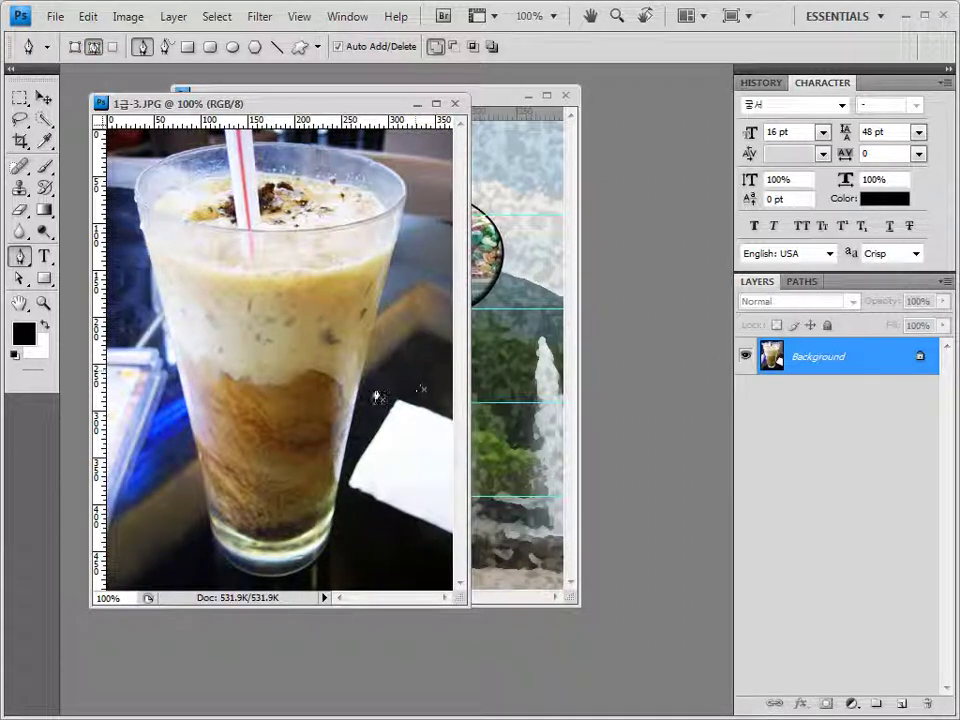
left_click(804, 284)
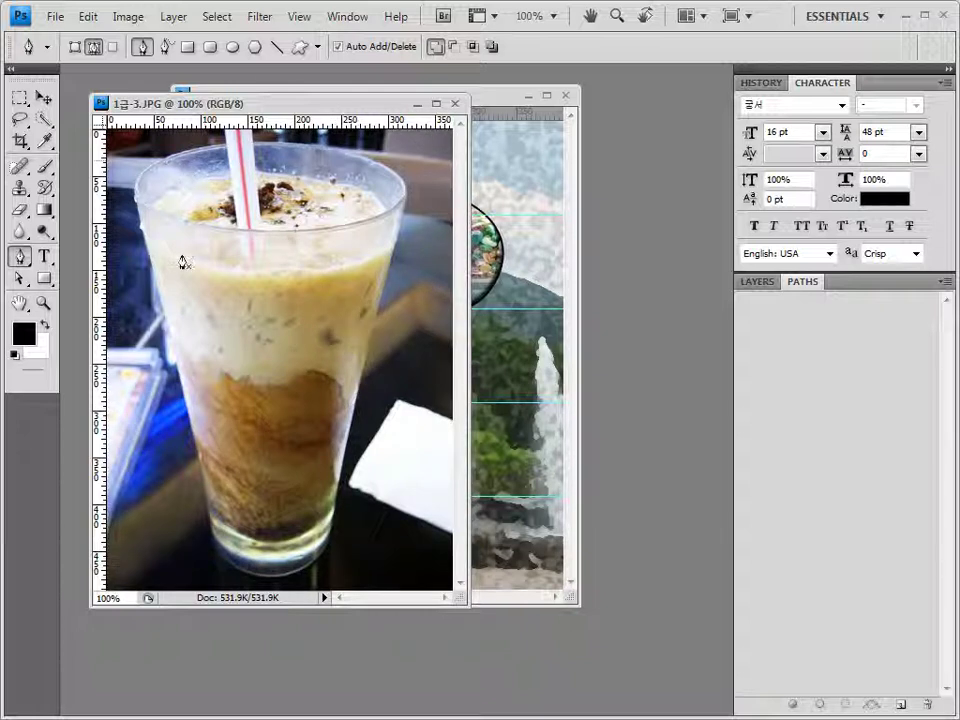
left_click(758, 281)
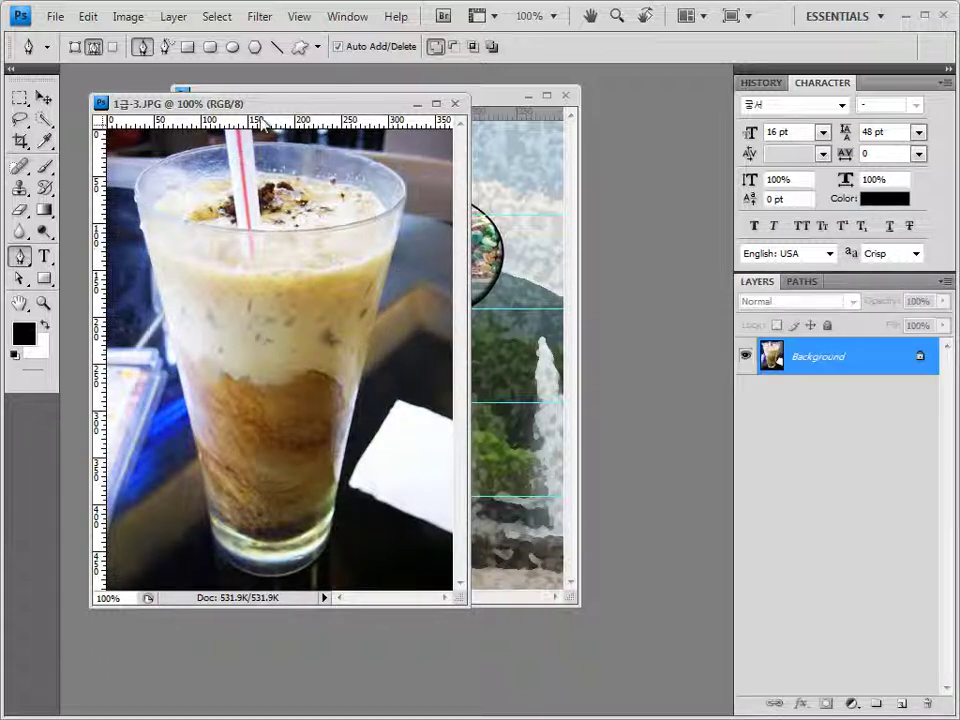
- Select the whole drink glass and its straw in the photo with the Quick Selection tool
left_click(44, 121)
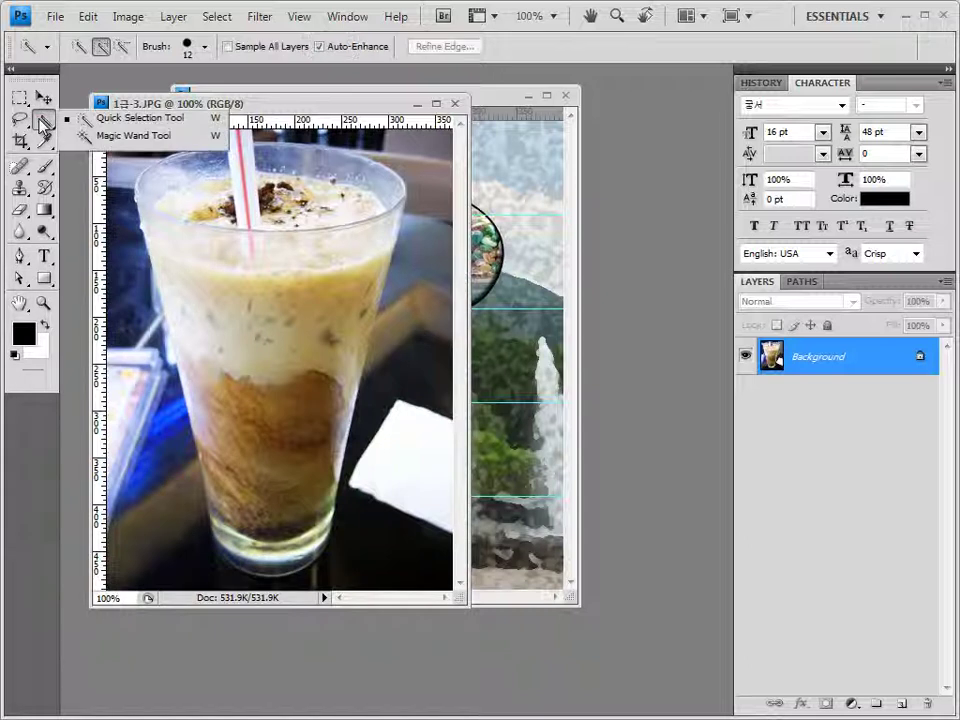
left_click(117, 118)
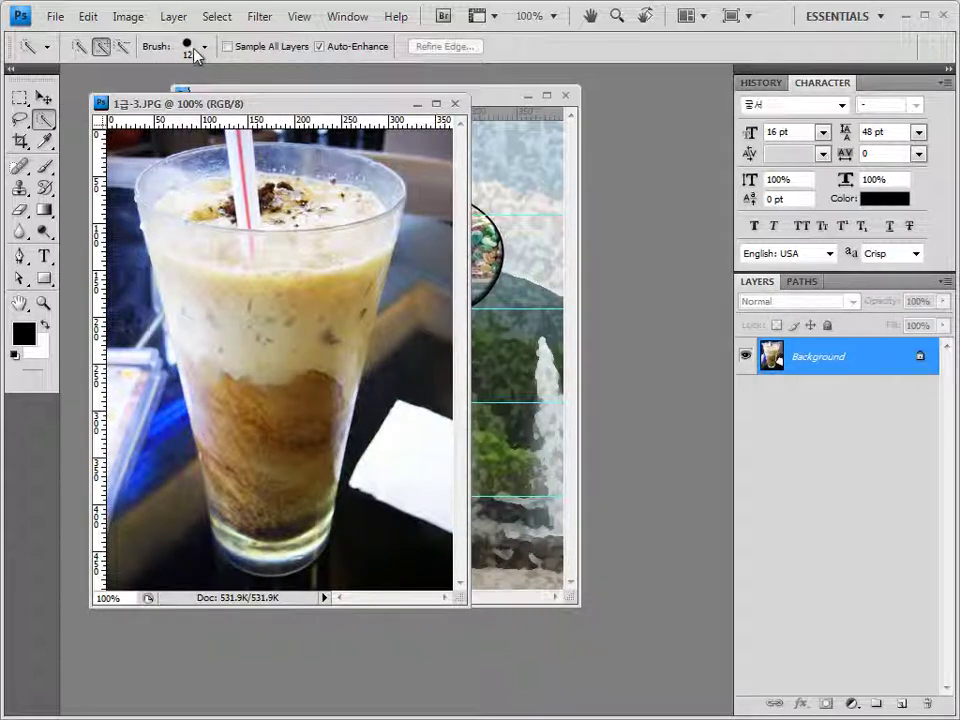
left_click(241, 141)
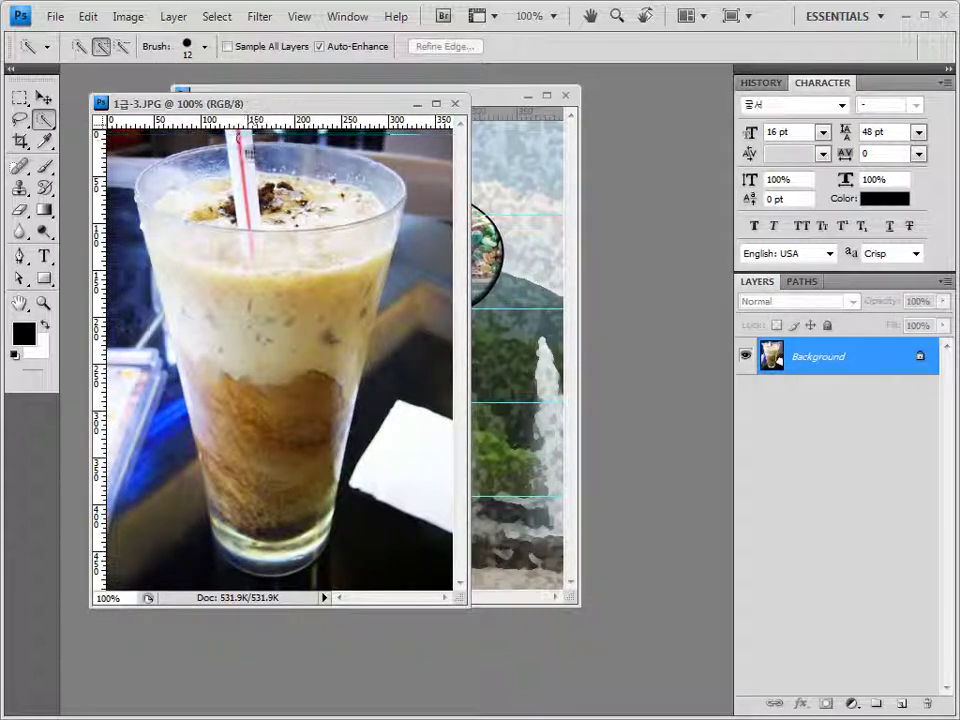
mouse_move(243, 175)
left_mouse_down()
mouse_move(251, 220)
mouse_move(209, 158)
mouse_move(162, 182)
mouse_move(160, 197)
mouse_move(175, 212)
mouse_move(259, 158)
mouse_move(321, 160)
mouse_move(362, 186)
mouse_move(153, 216)
mouse_move(174, 243)
mouse_move(211, 250)
mouse_move(353, 234)
left_mouse_up()
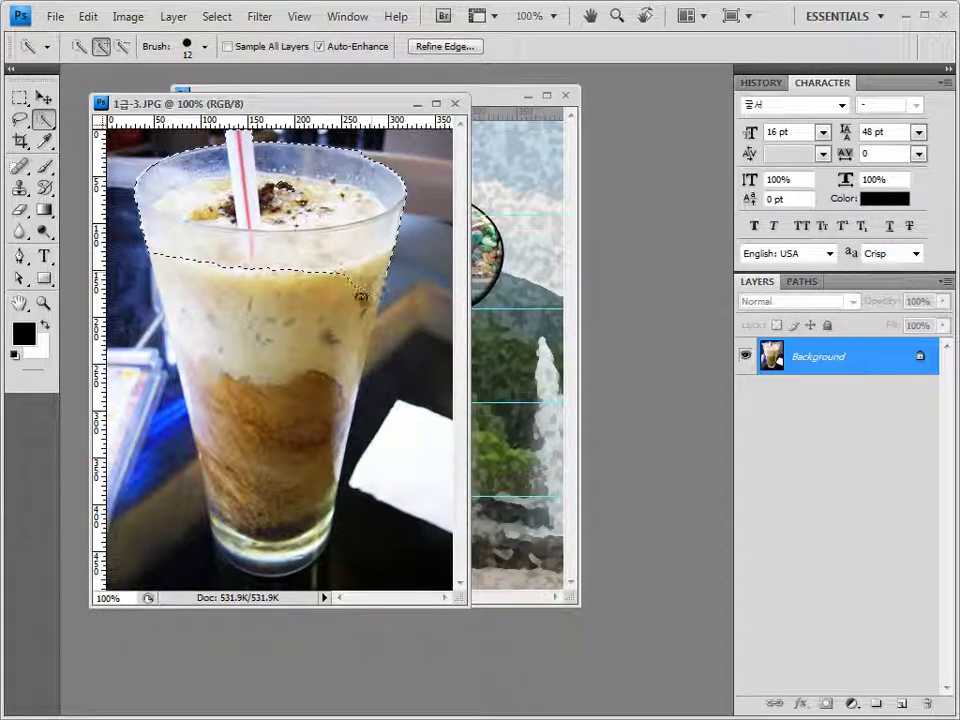
mouse_move(358, 328)
left_mouse_down()
mouse_move(349, 349)
mouse_move(246, 358)
left_mouse_up()
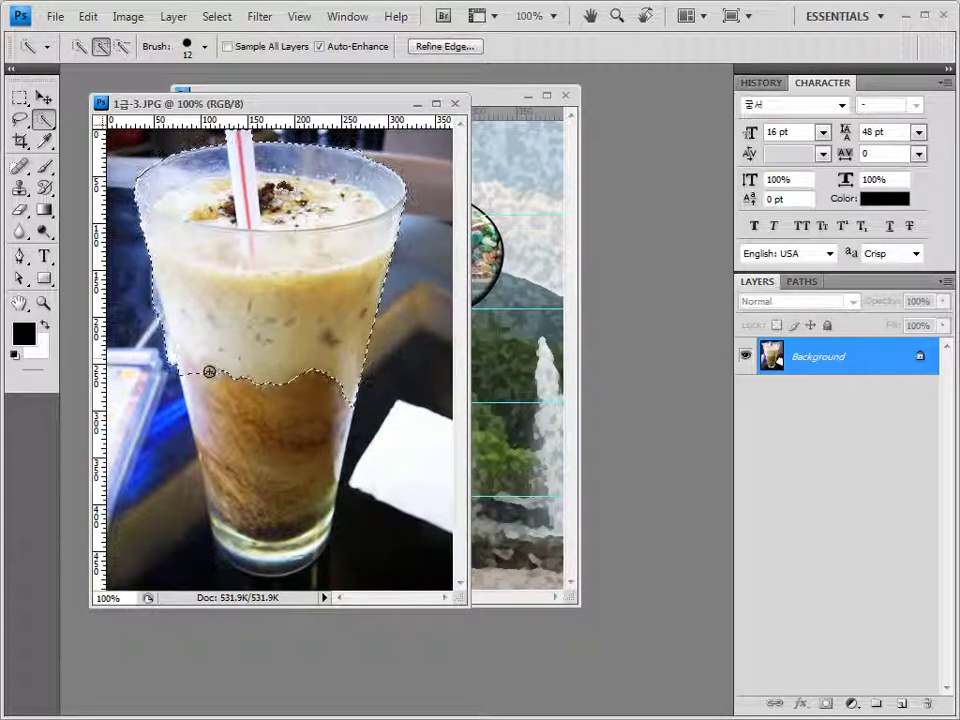
mouse_move(208, 403)
left_mouse_down()
mouse_move(221, 433)
mouse_move(170, 355)
mouse_move(193, 381)
mouse_move(195, 405)
mouse_move(152, 360)
left_mouse_up()
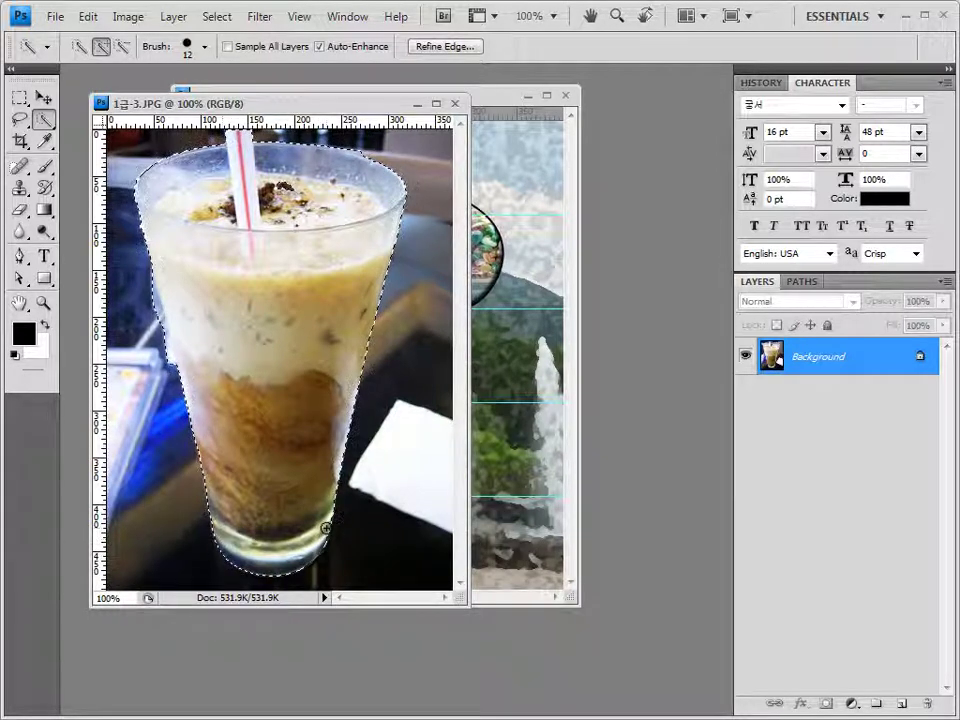
- Refine the glass selection by subtracting the background beside its left edge, reducing the Quick Selection brush to 7 px
left_click(122, 47)
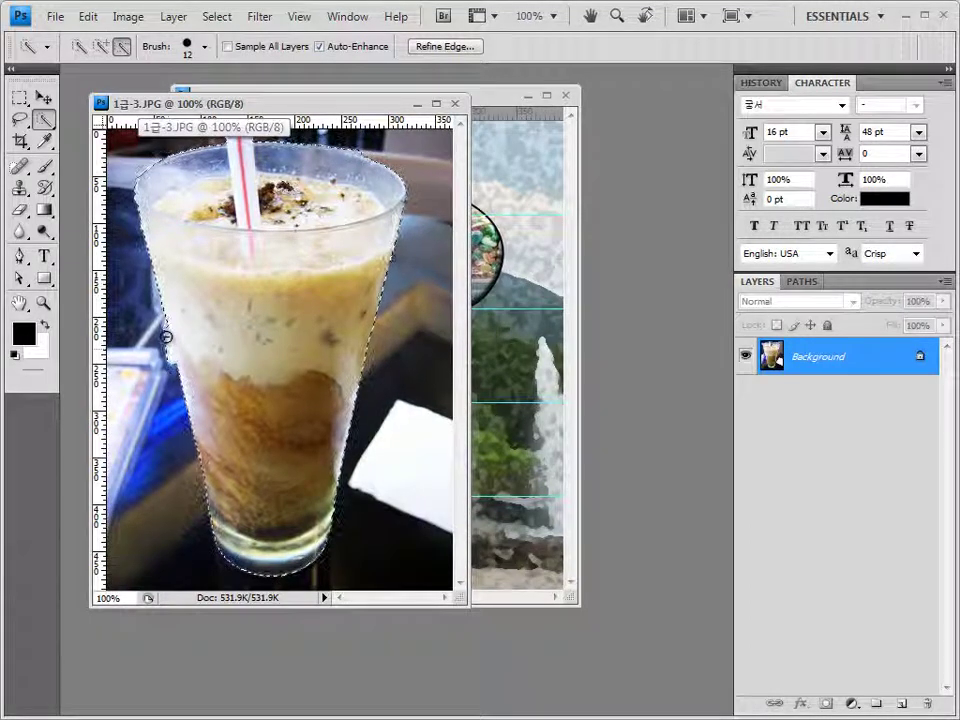
left_click(205, 47)
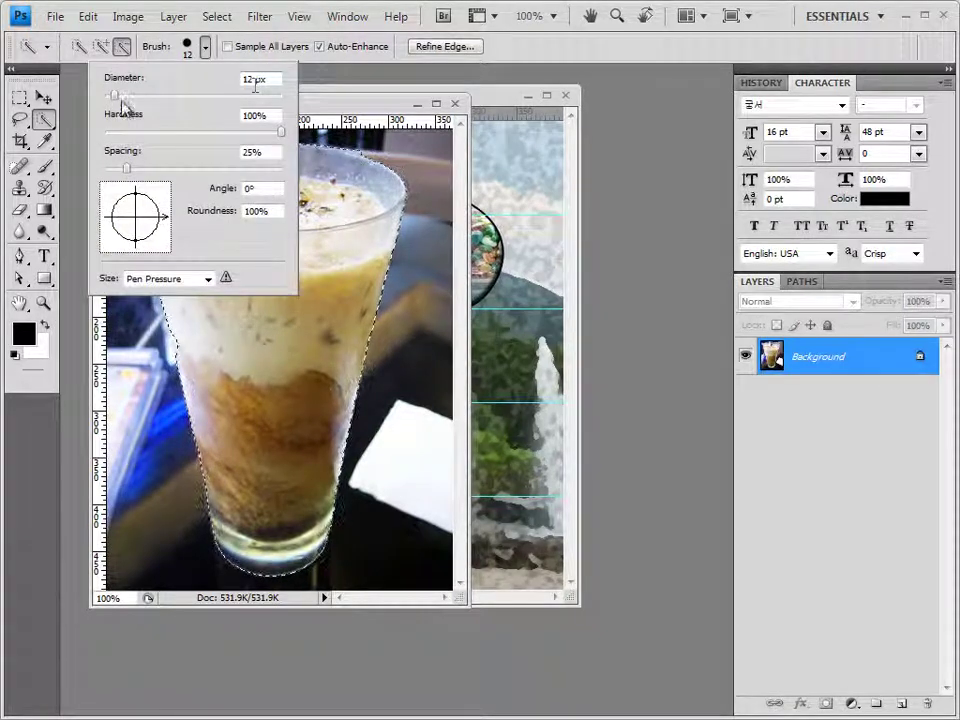
left_click_drag(116, 96, 110, 96)
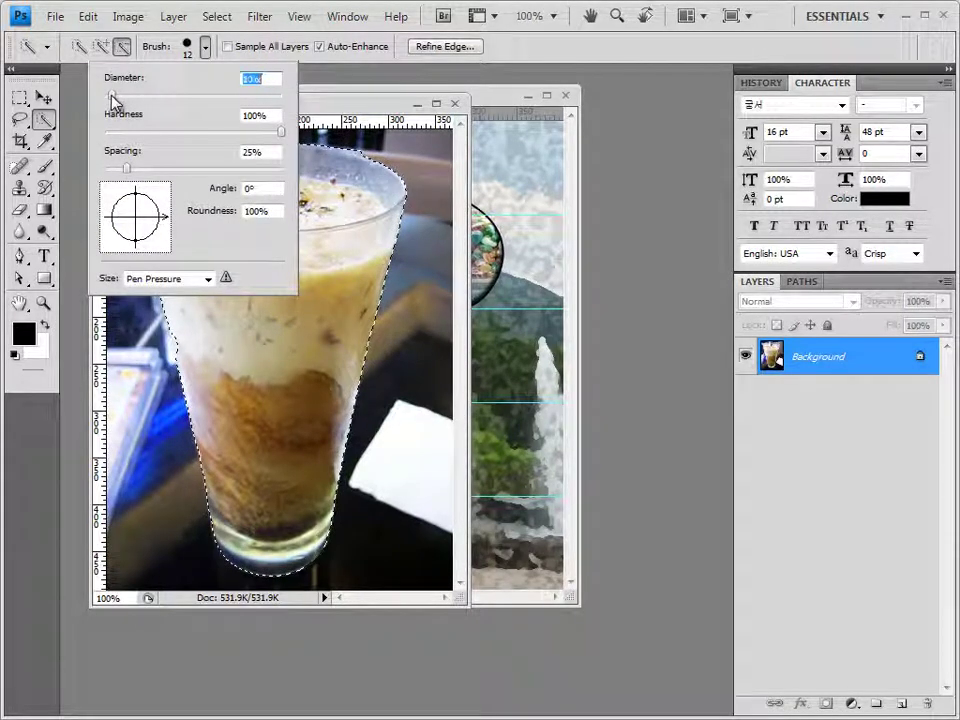
left_click(101, 46)
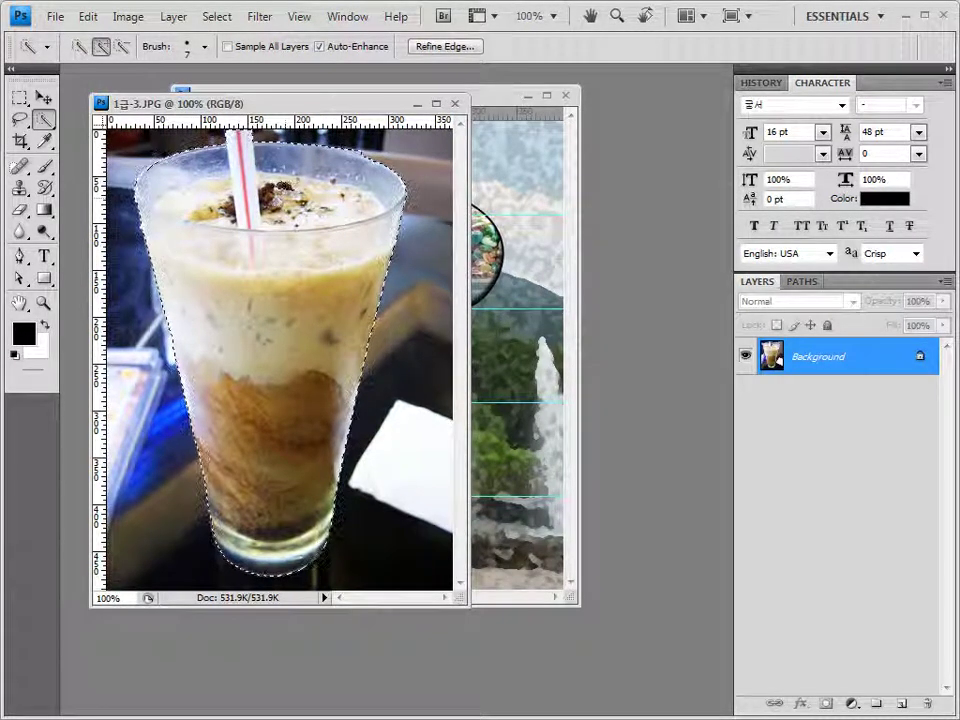
left_click(80, 46)
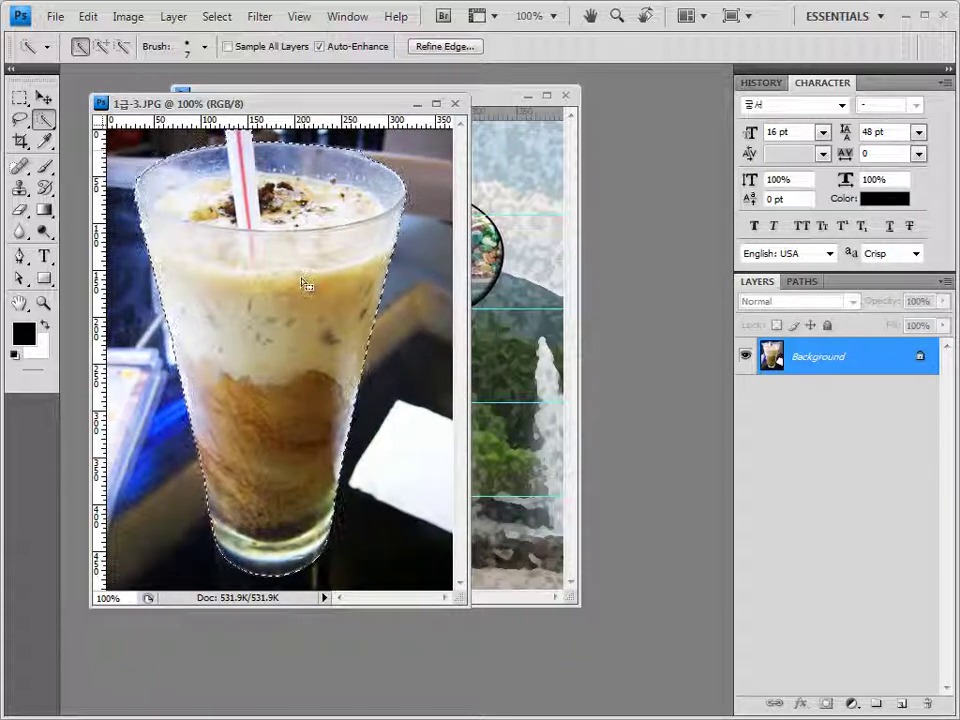
- Copy the selected glass into 1.psd as a new layer and close the drink photo
left_click(455, 103)
left_click(44, 97)
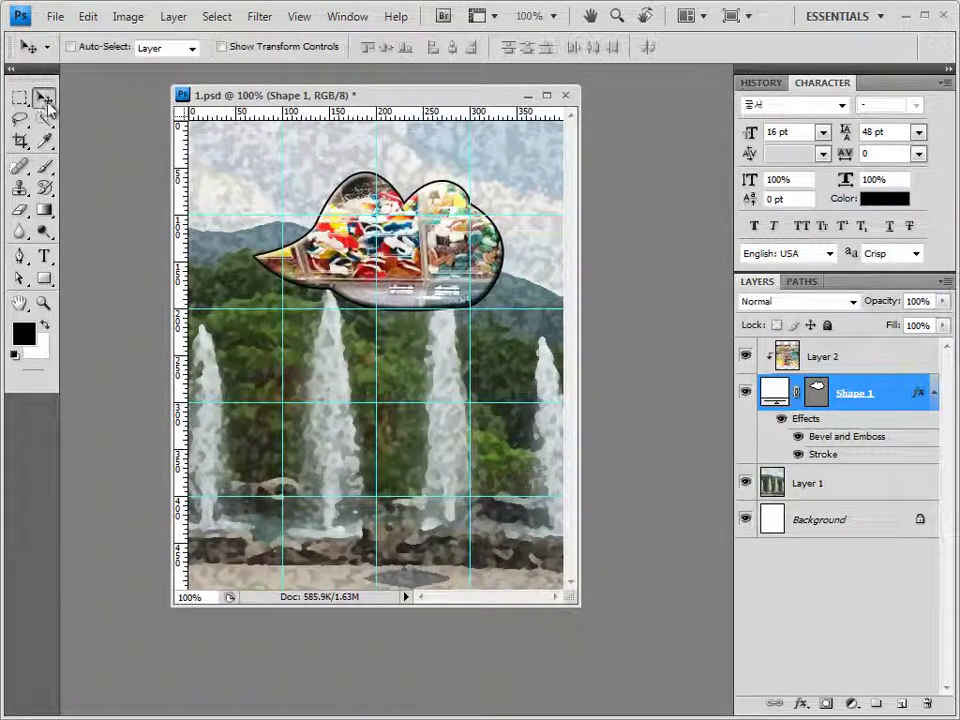
key("ctrl+v")
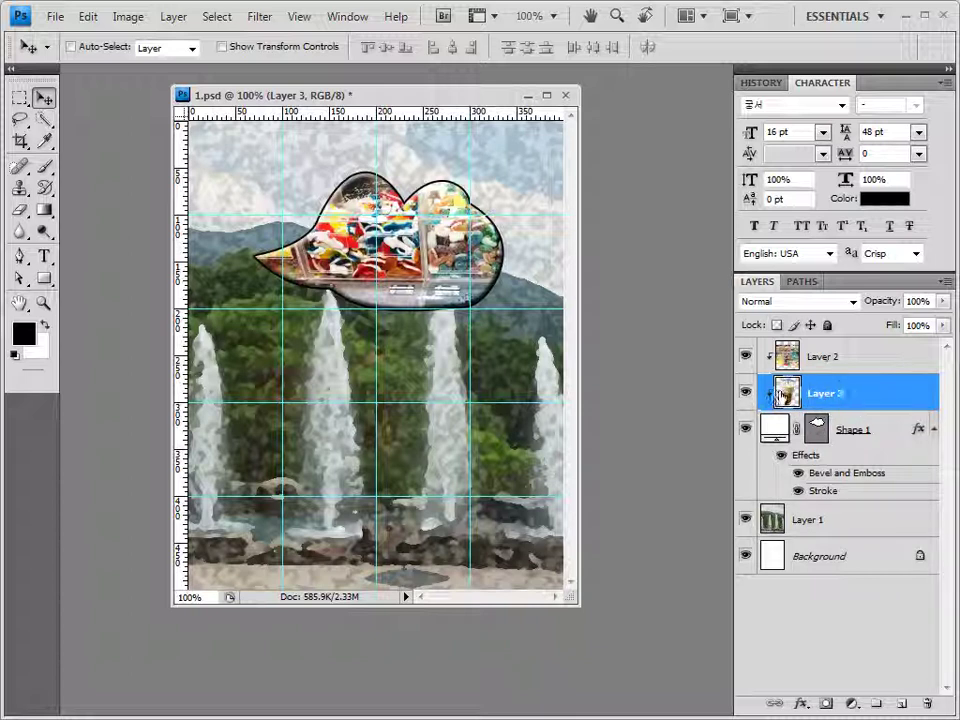
- Move the glass layer above the candy layer and release it from the cloud's clipping mask
key("ctrl+alt+g")
left_click_drag(830, 395, 837, 345)
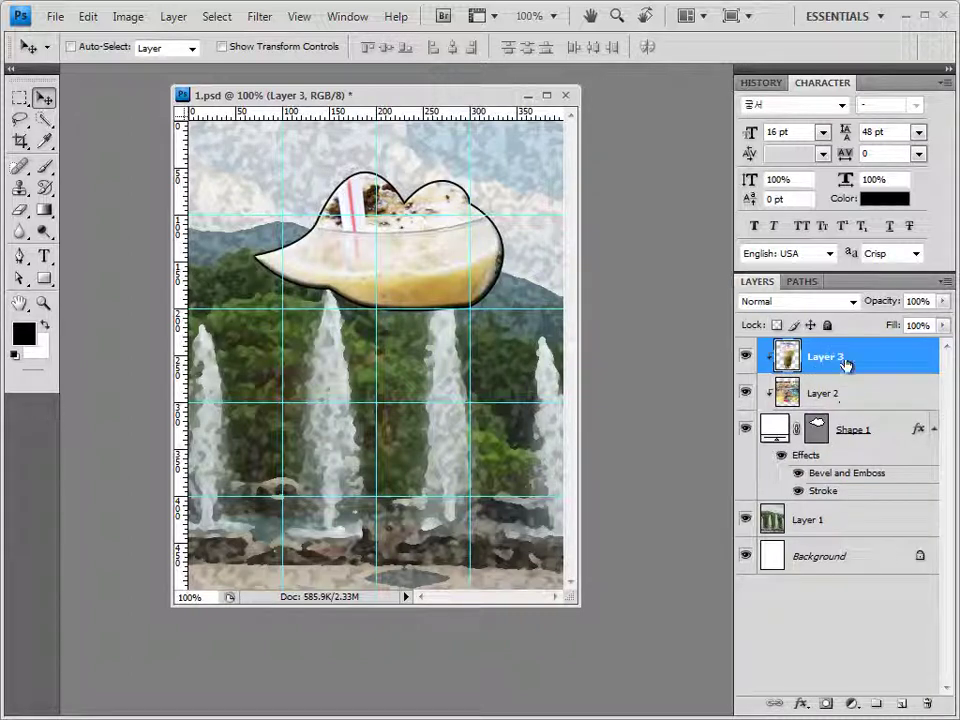
left_click(857, 372, "alt")
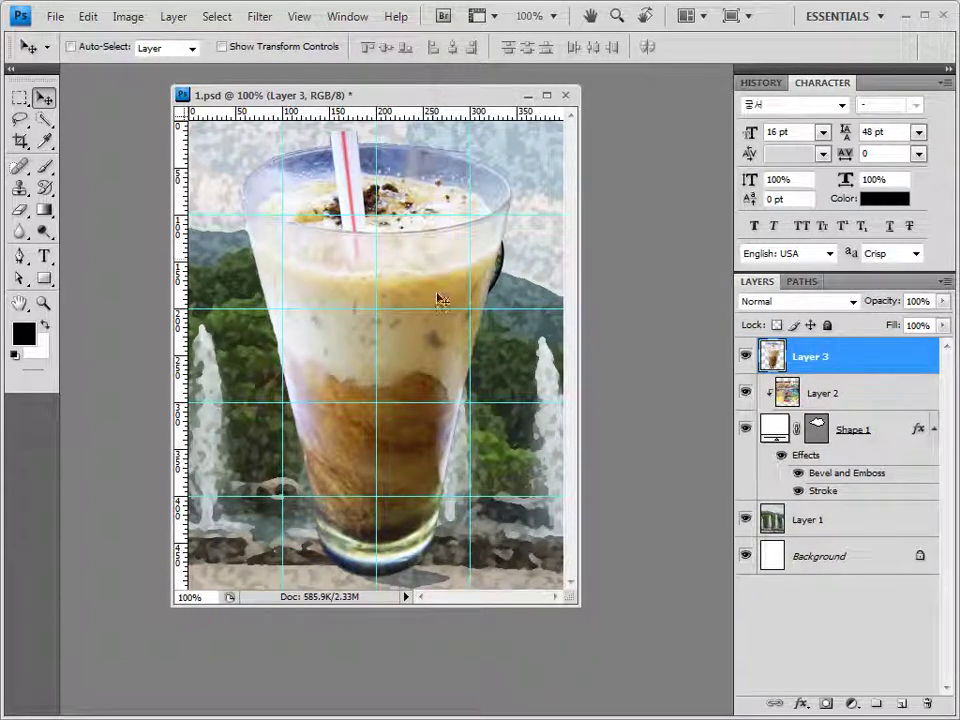
- Scale the glass proportionally to about 51% and place it in the lower-left corner of the composition
key("ctrl+t")
left_click_drag(506, 129, 337, 351)
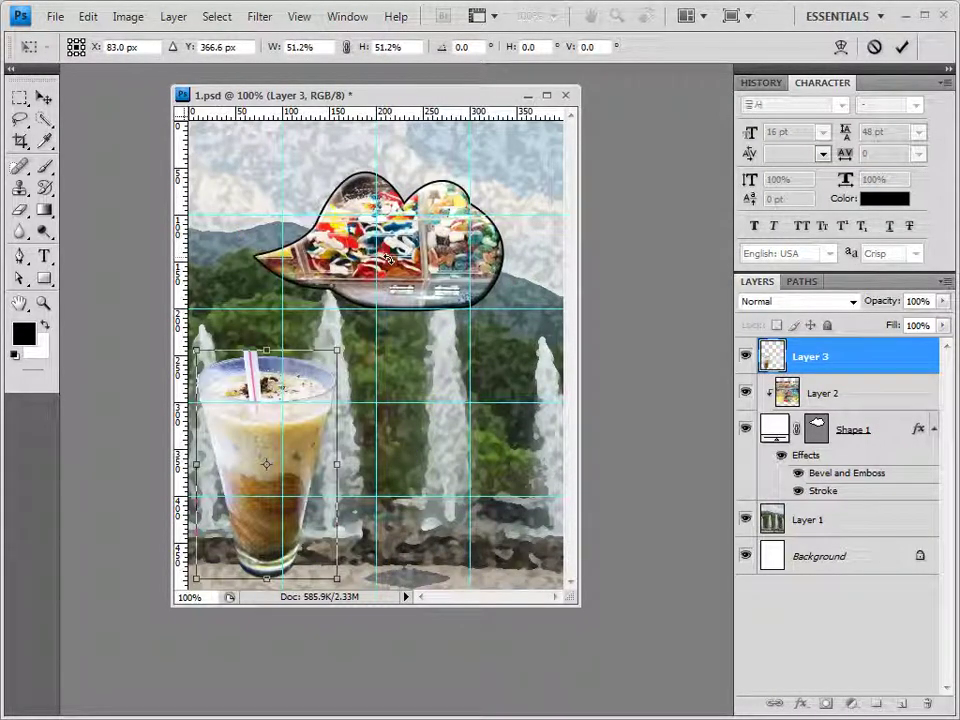
key("Return")
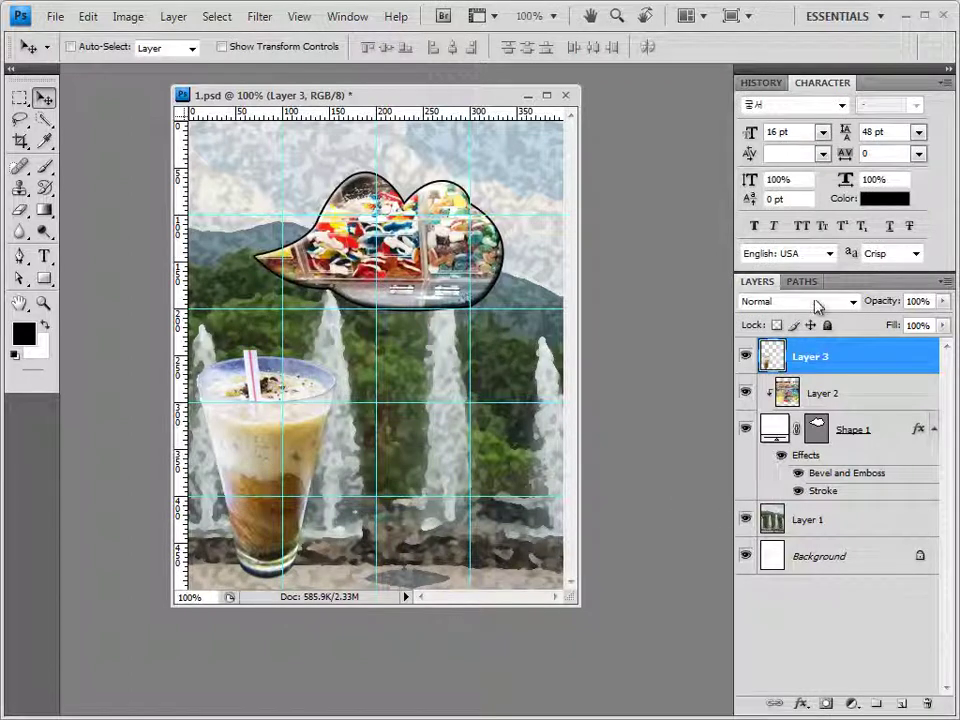
- Apply an Outer Glow and a Drop Shadow with default settings to the glass layer
left_click(803, 704)
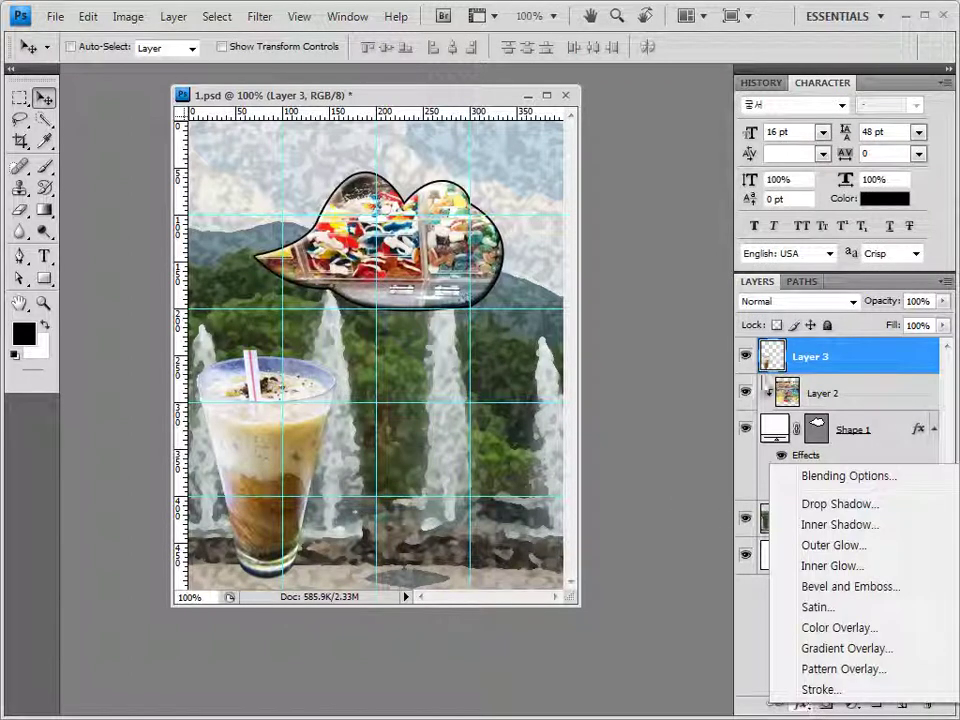
left_click(834, 545)
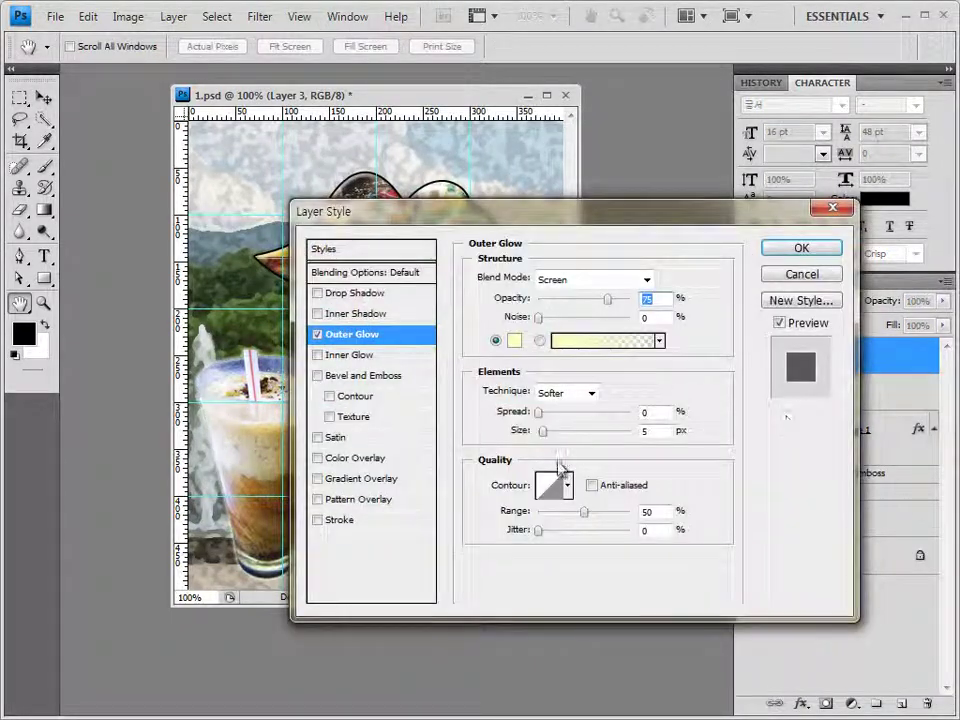
left_click(356, 293)
left_click_drag(518, 214, 573, 217)
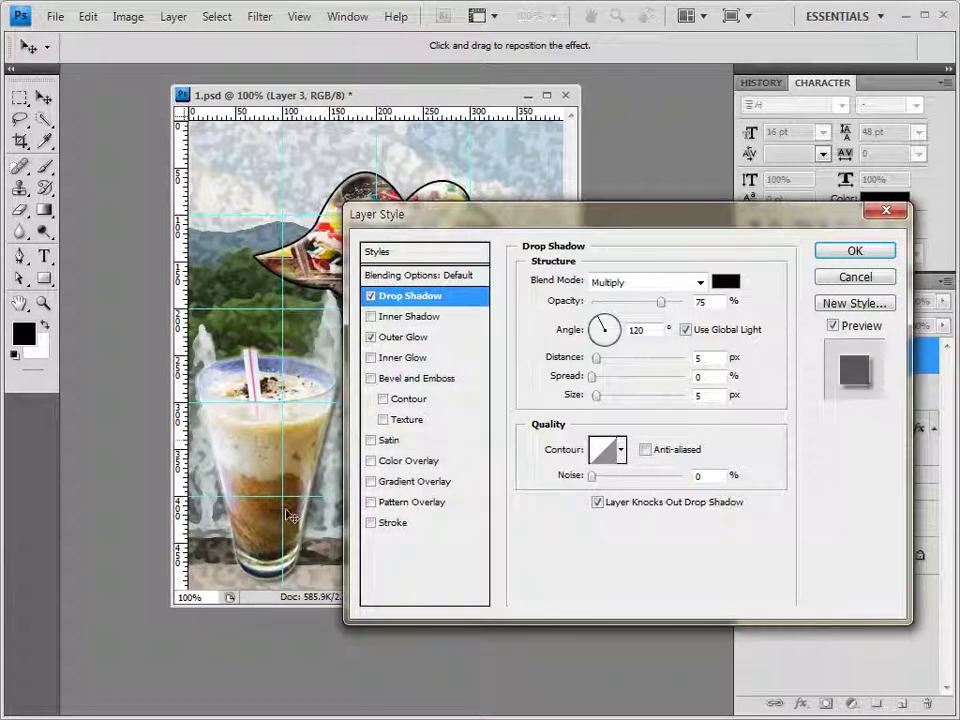
left_click(876, 256)
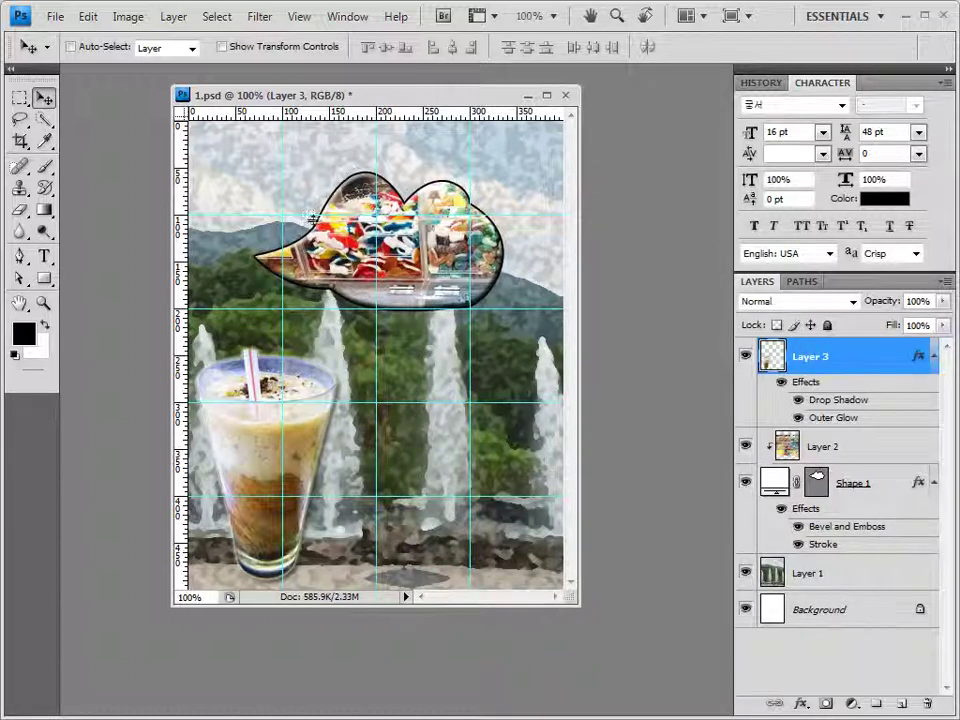
- Set up the Custom Shape tool and replace the current shape library with the Nature set
left_click_drag(44, 279, 120, 278)
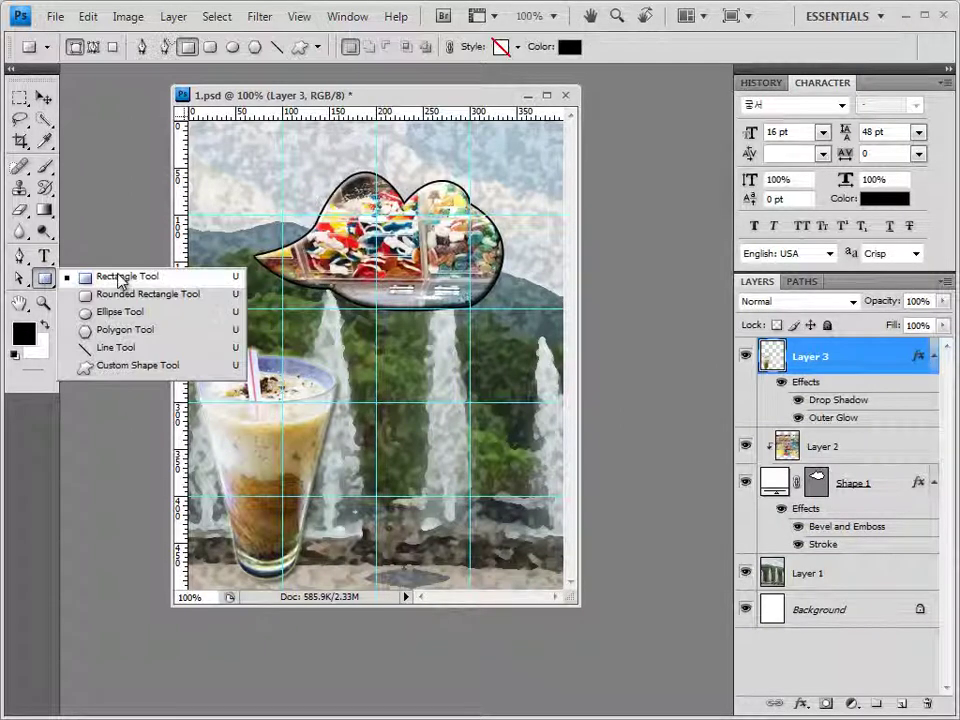
left_click(114, 366)
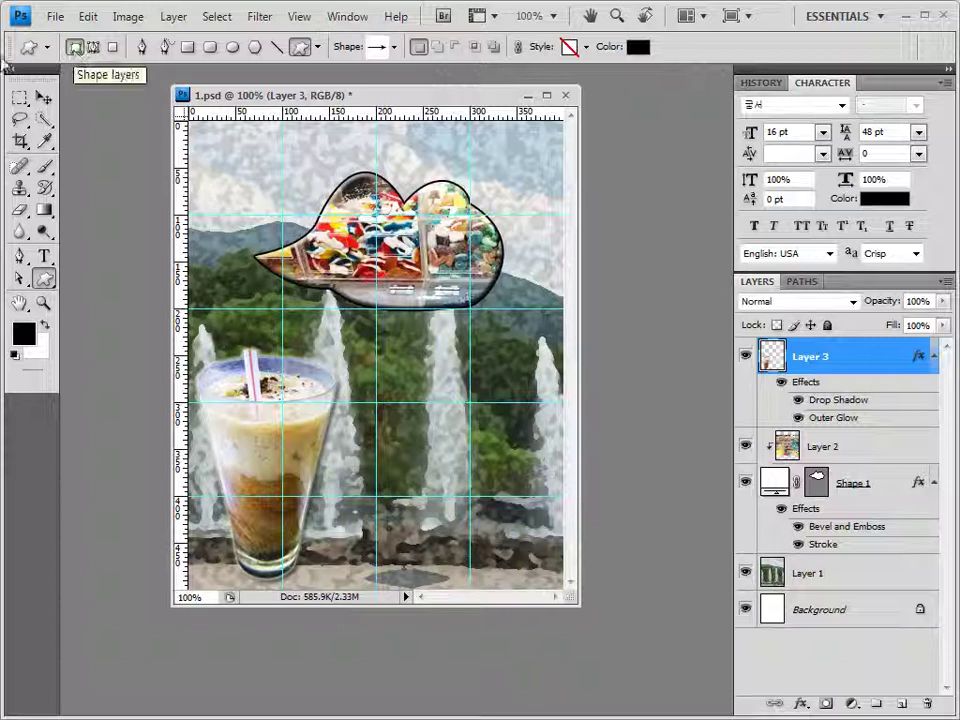
left_click(394, 47)
left_click(484, 78)
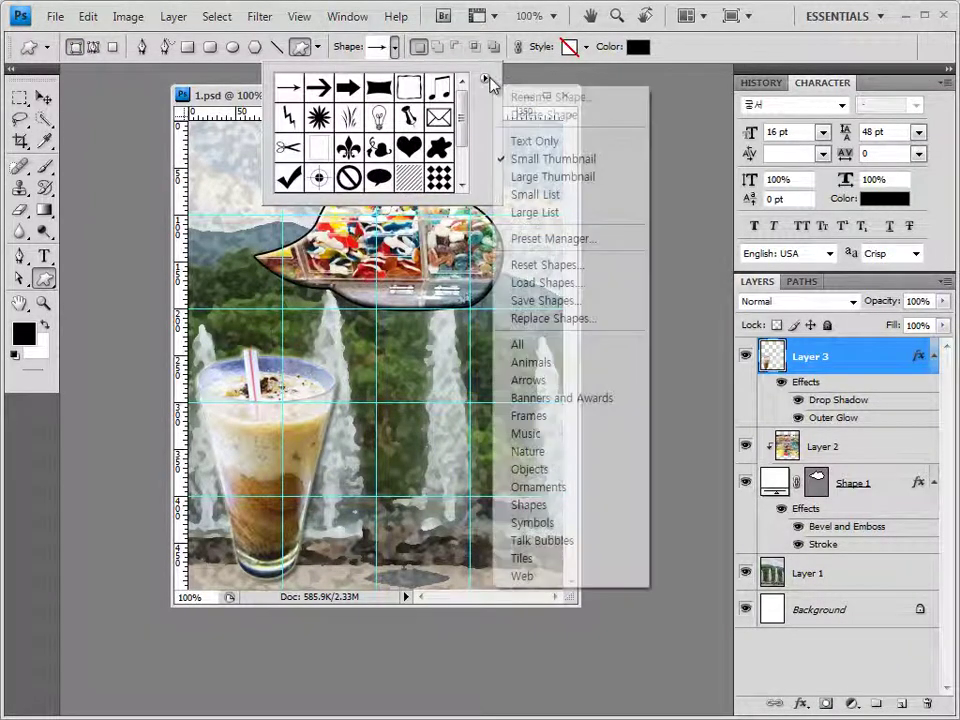
left_click(546, 452)
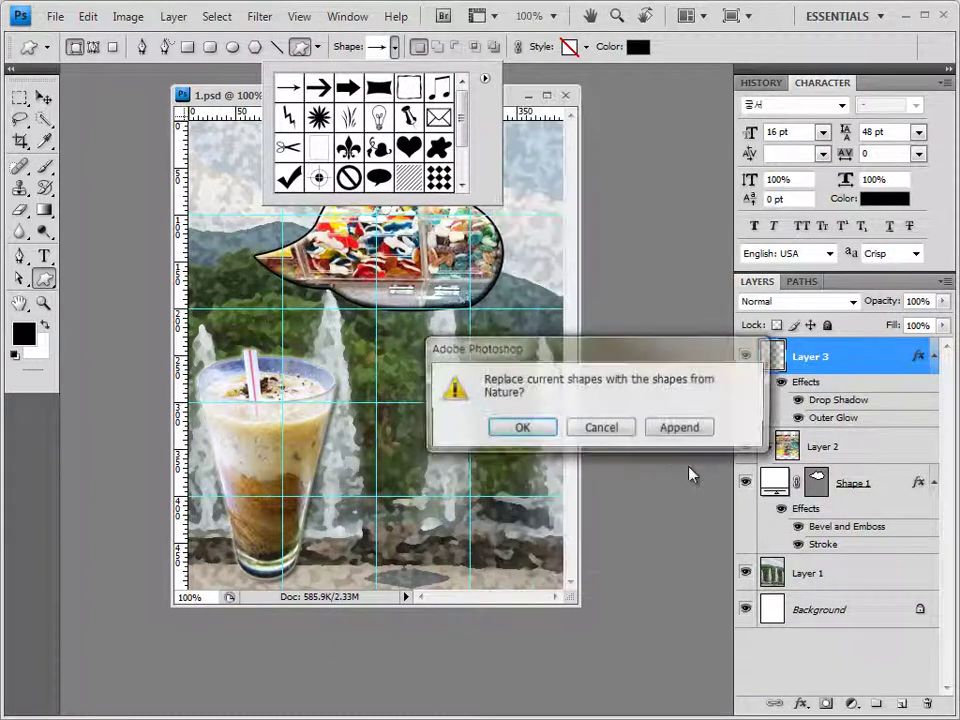
left_click(522, 427)
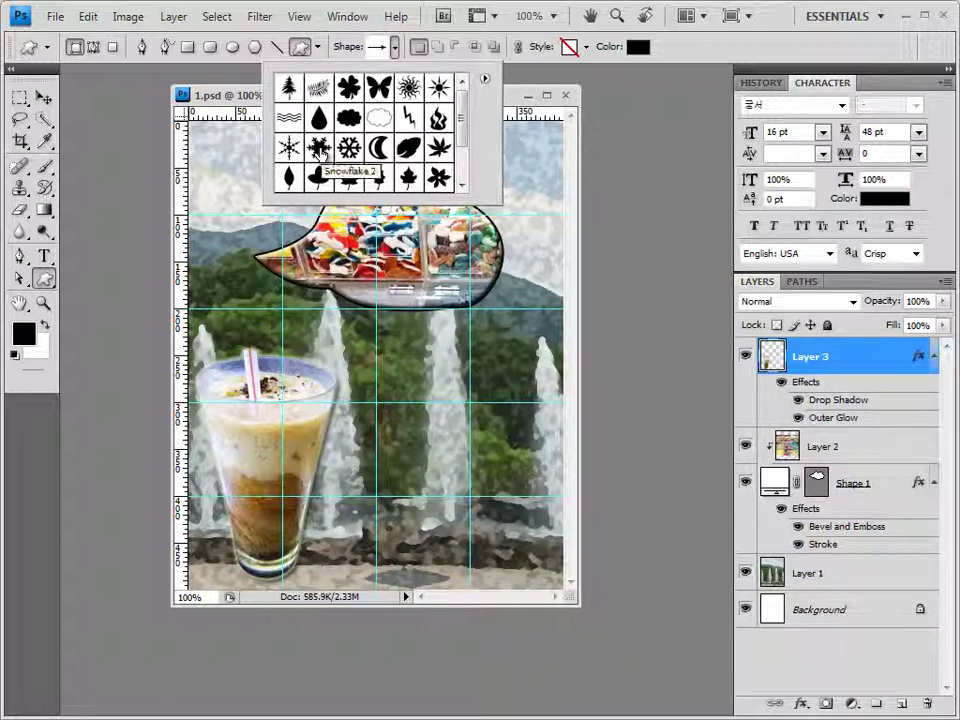
- Draw a Snowflake 2 shape just above the glass's straw as a new shape layer
left_click(318, 148)
left_click(192, 79)
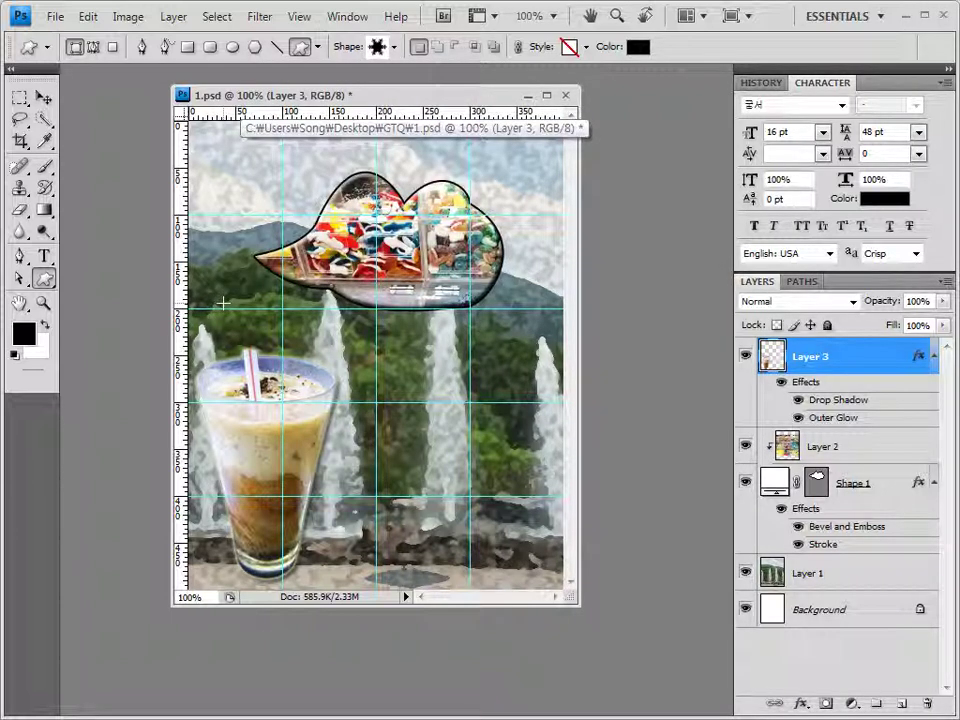
left_click_drag(222, 302, 285, 405)
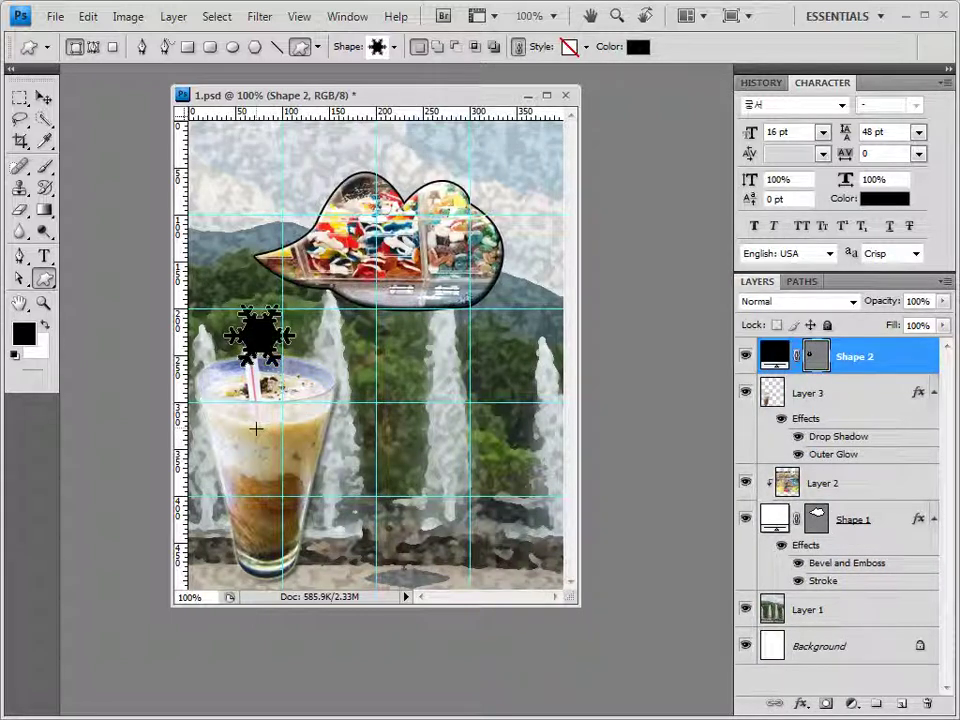
- Set the snowflake shape's fill color to #59eaff
left_click(586, 47)
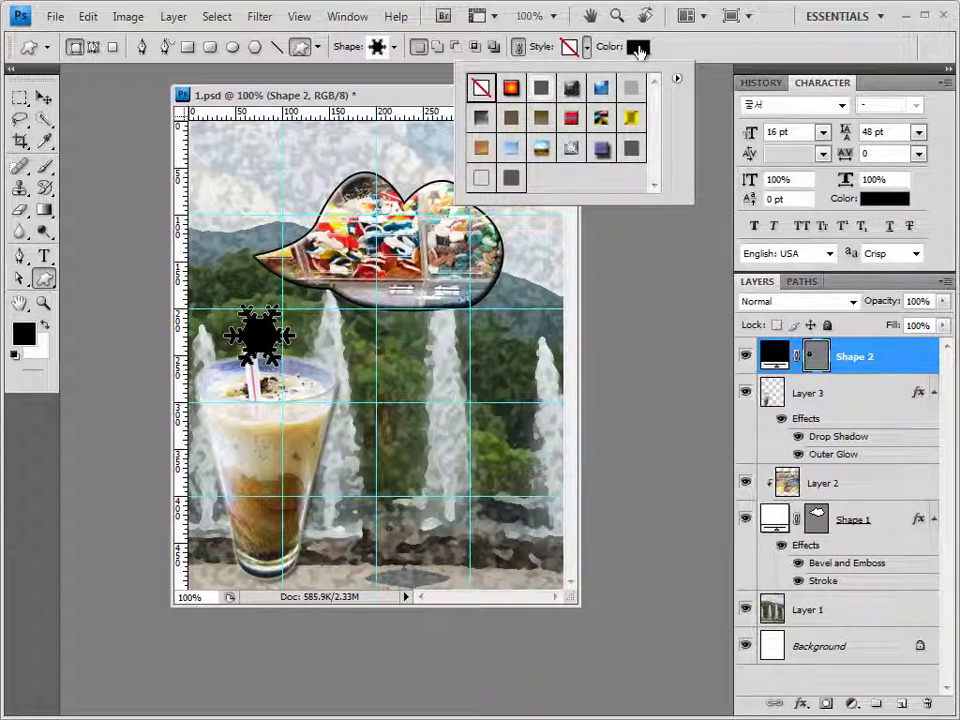
left_click(637, 50)
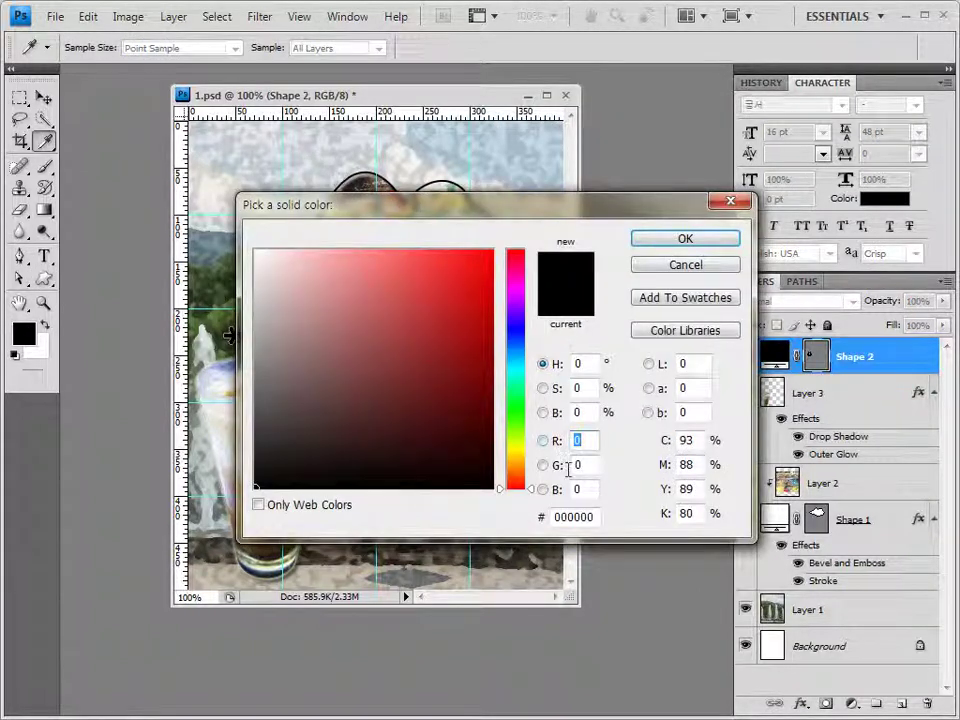
double_click(588, 517)
type("59eaff")
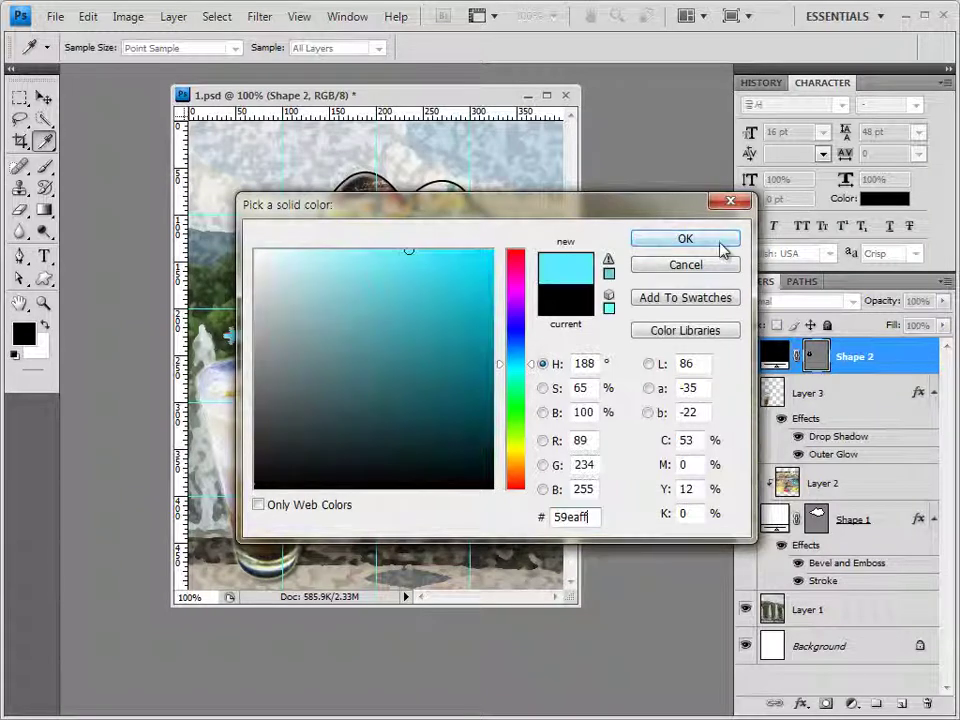
left_click(717, 245)
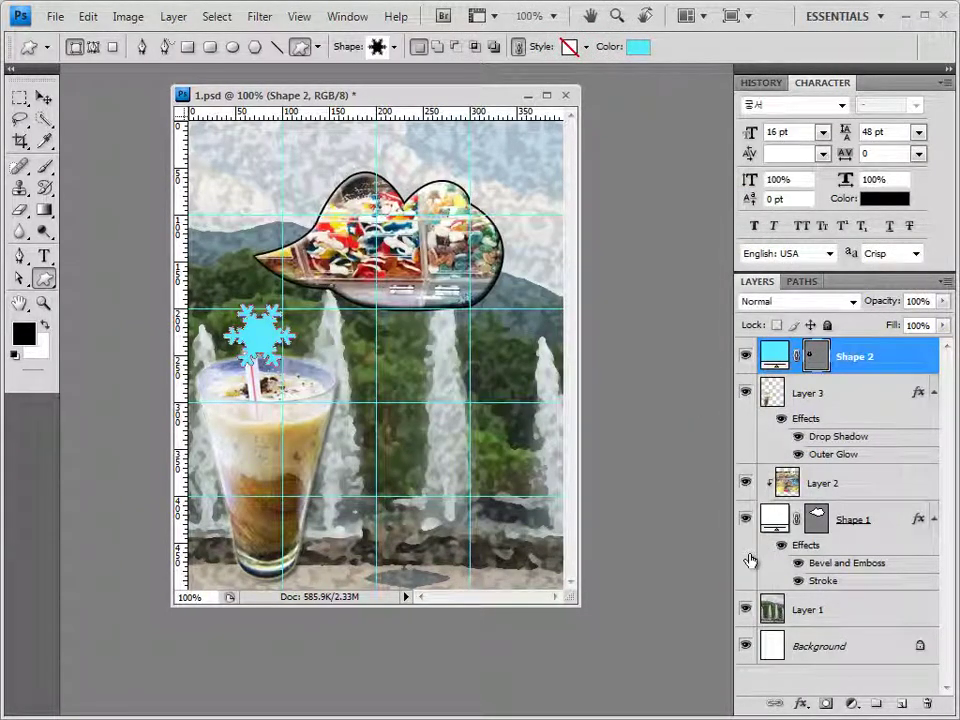
- Apply an Inner Shadow with default settings to the cyan snowflake shape above the straw
left_click(801, 705)
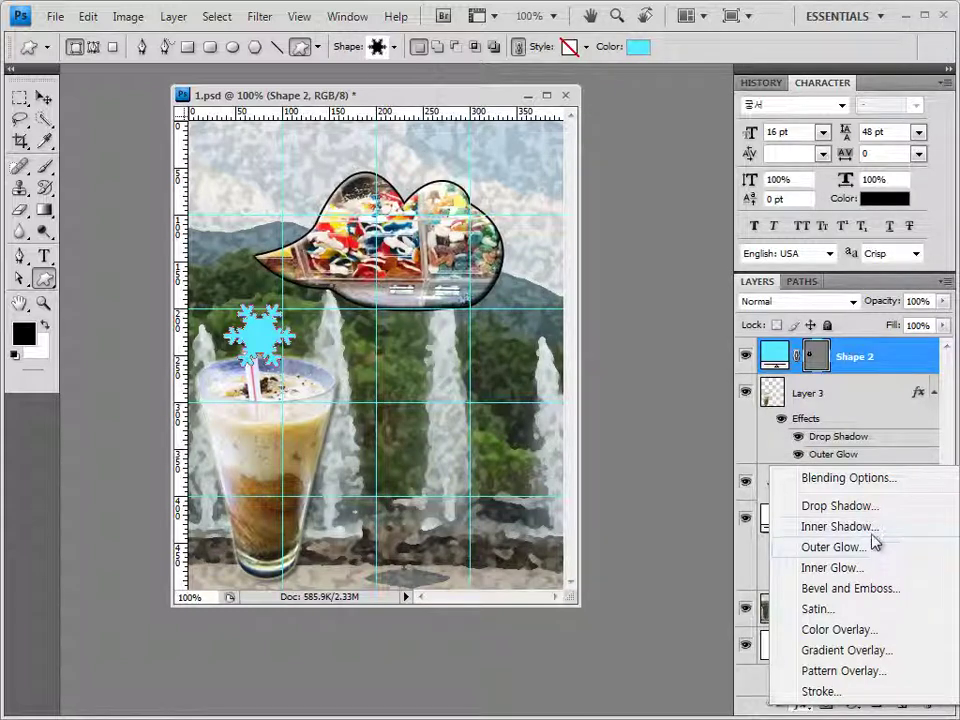
left_click(840, 526)
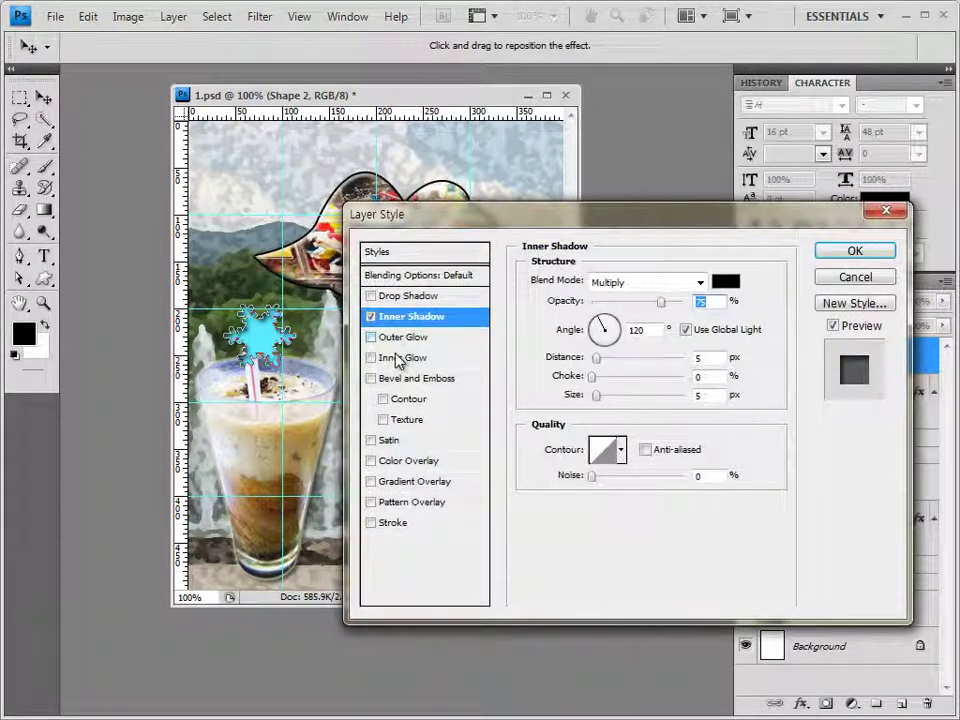
key("Return")
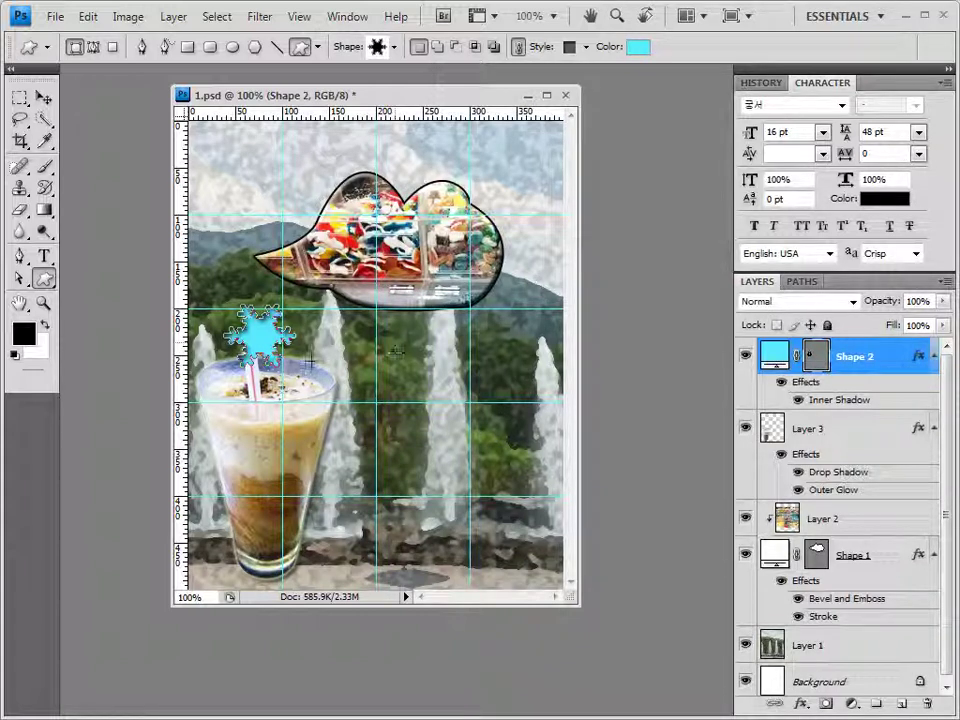
- Nudge the cyan snowflake a few pixels left and down onto the straw, at X 69.0 px, Y 233.8 px
key("ctrl+t")
key("Left")
key("Left")
key("Left")
key("Left")
key("Left")
key("Down")
key("Down")
key("Down")
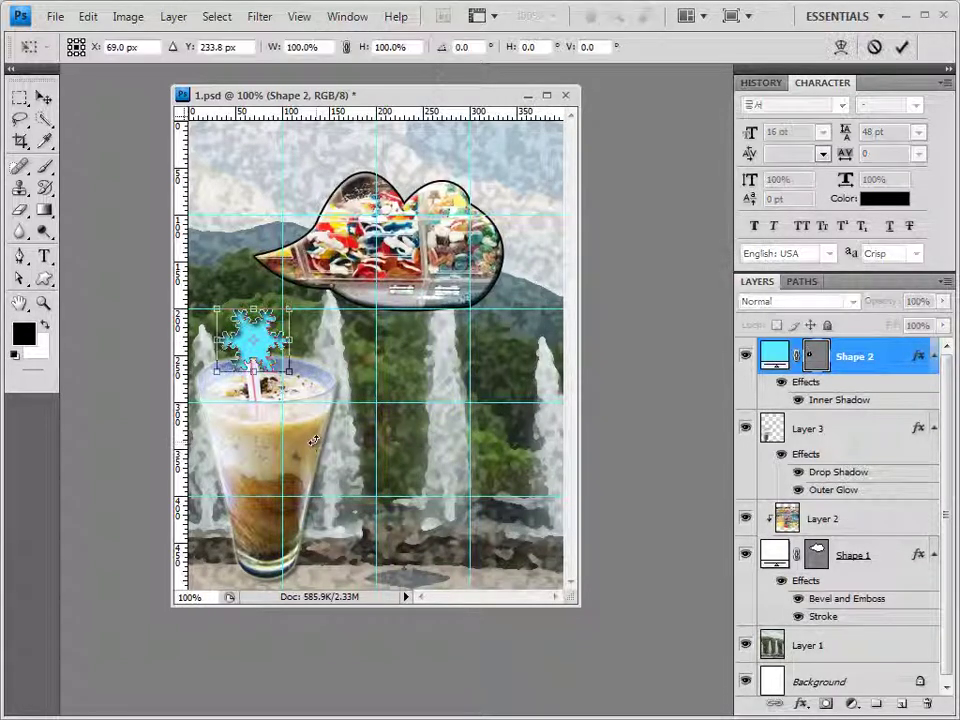
key("Return")
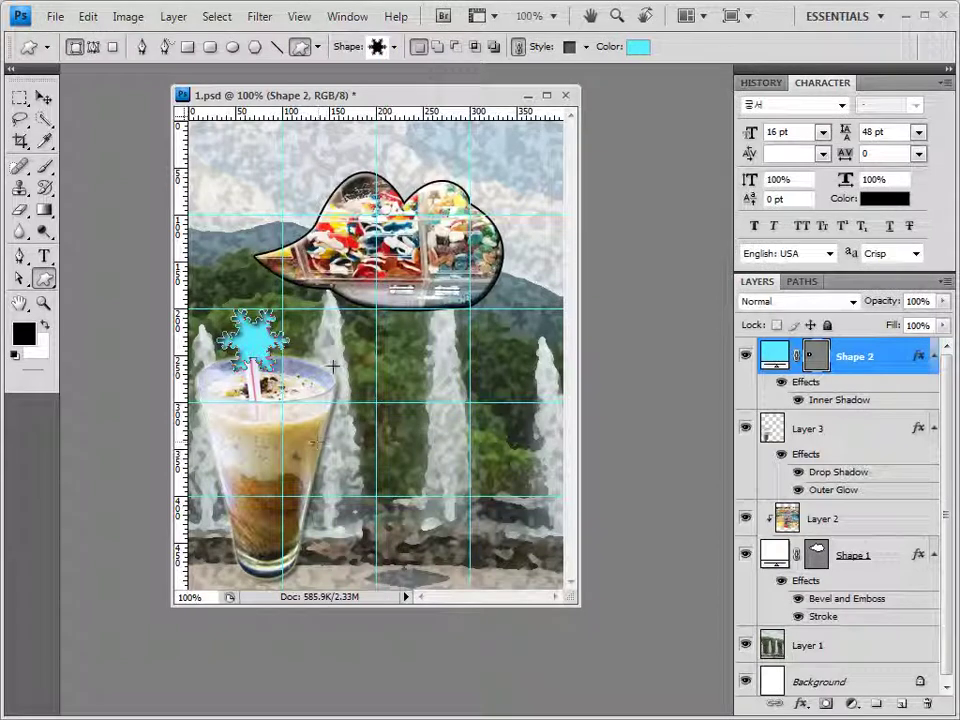
- Choose the thin-armed snowflake from the Nature set as the custom shape
left_click(394, 46)
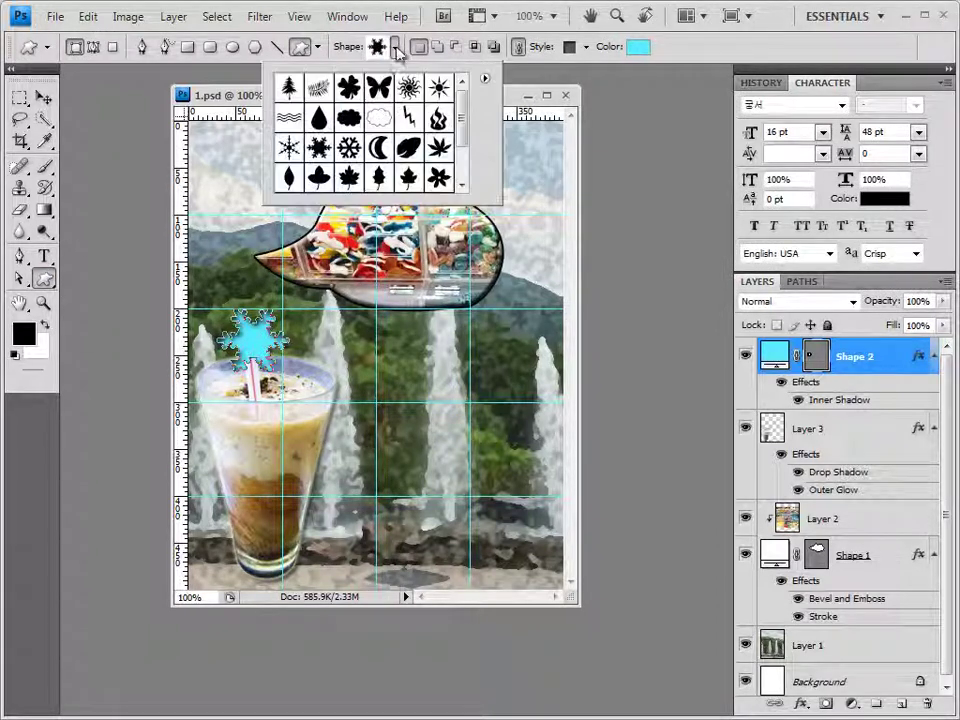
double_click(289, 149)
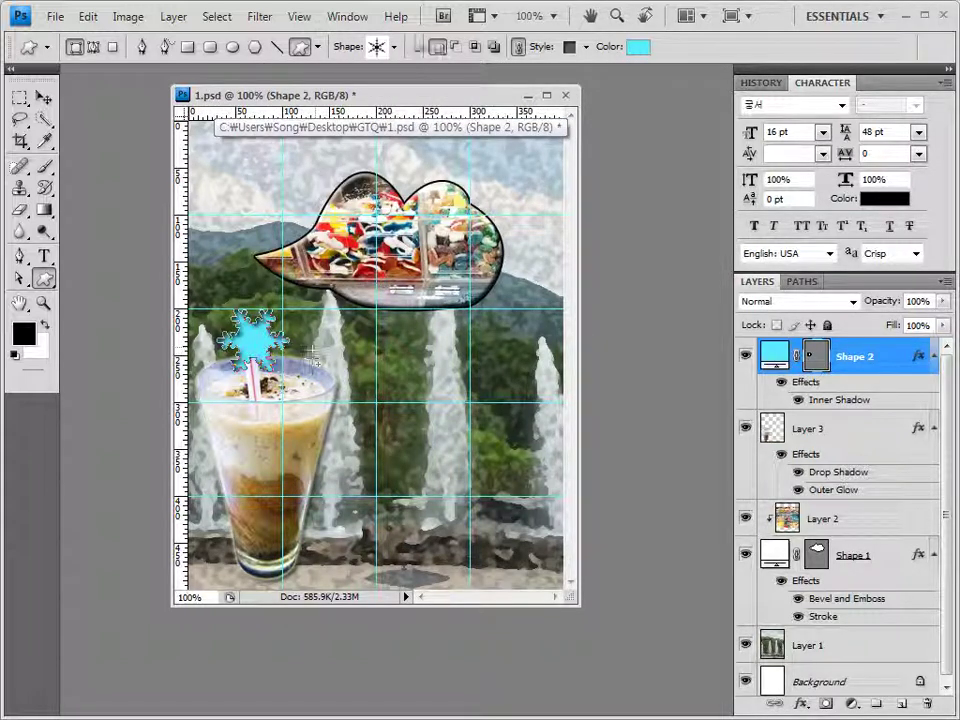
- Draw the thin-armed snowflake beside the glass's rim and remove the layer style from the shape layer
left_click_drag(320, 340, 387, 434)
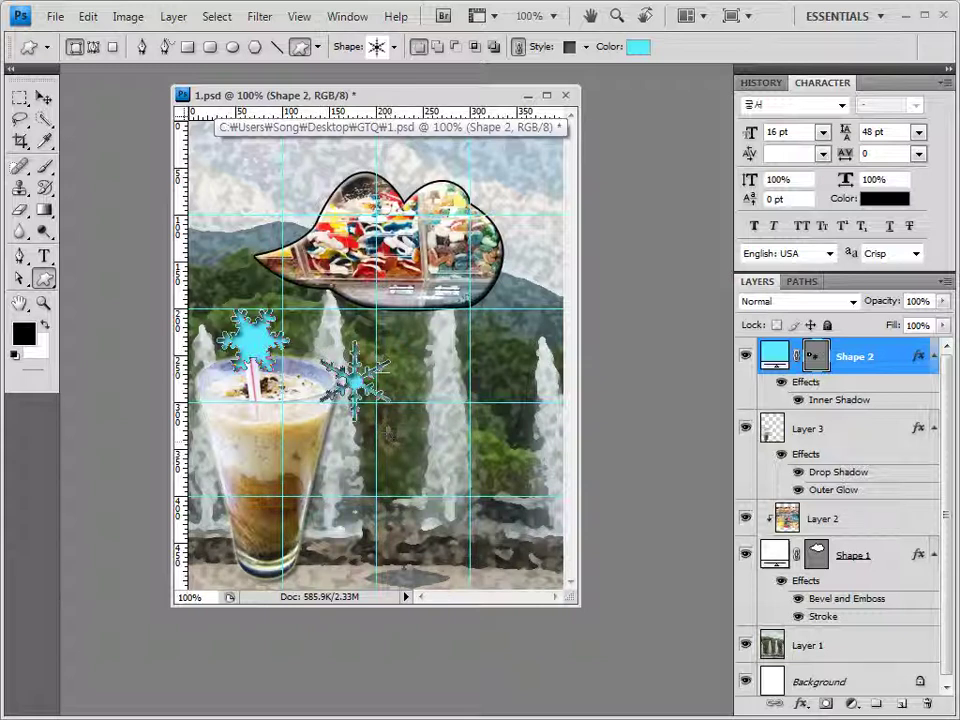
left_click(586, 47)
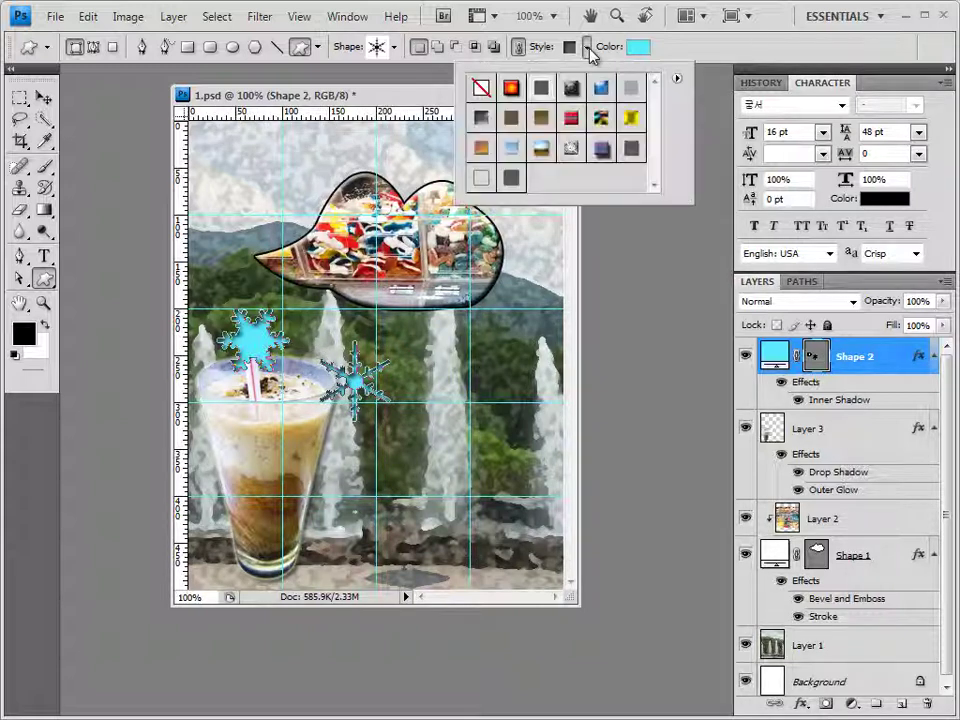
left_click(481, 87)
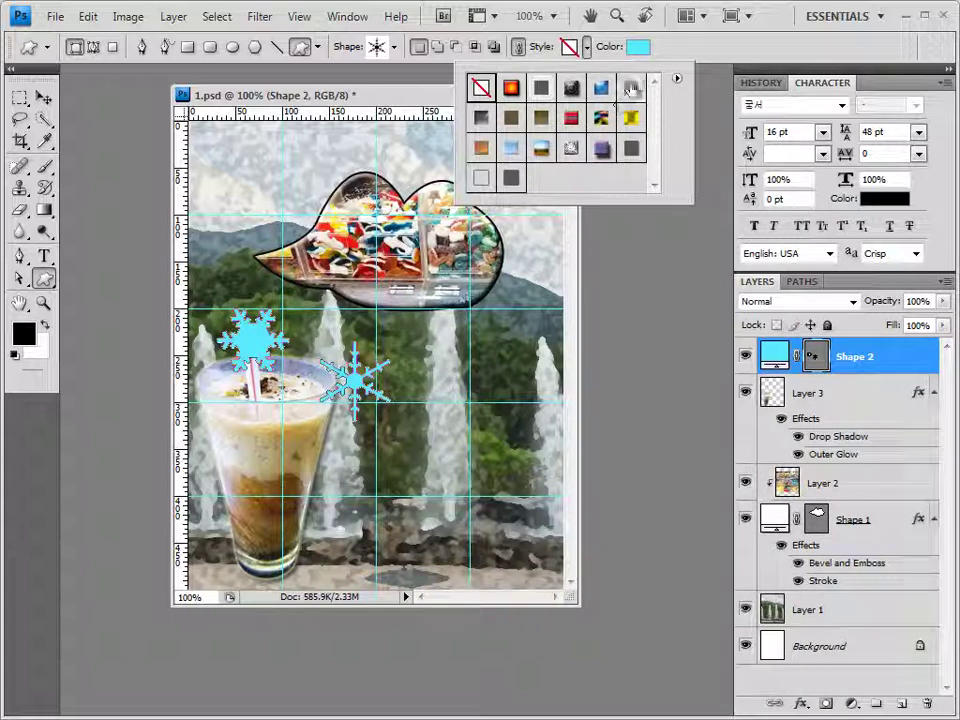
- Set the fill color of the Shape 2 layer to white, #ffffff
left_click(638, 50)
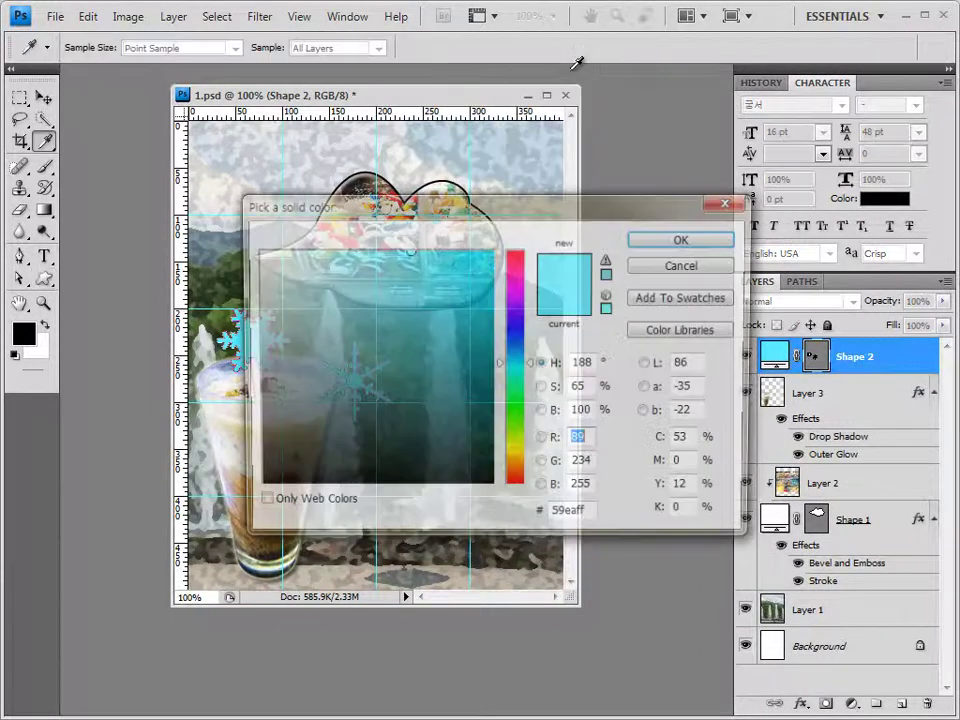
left_click(256, 251)
double_click(589, 519)
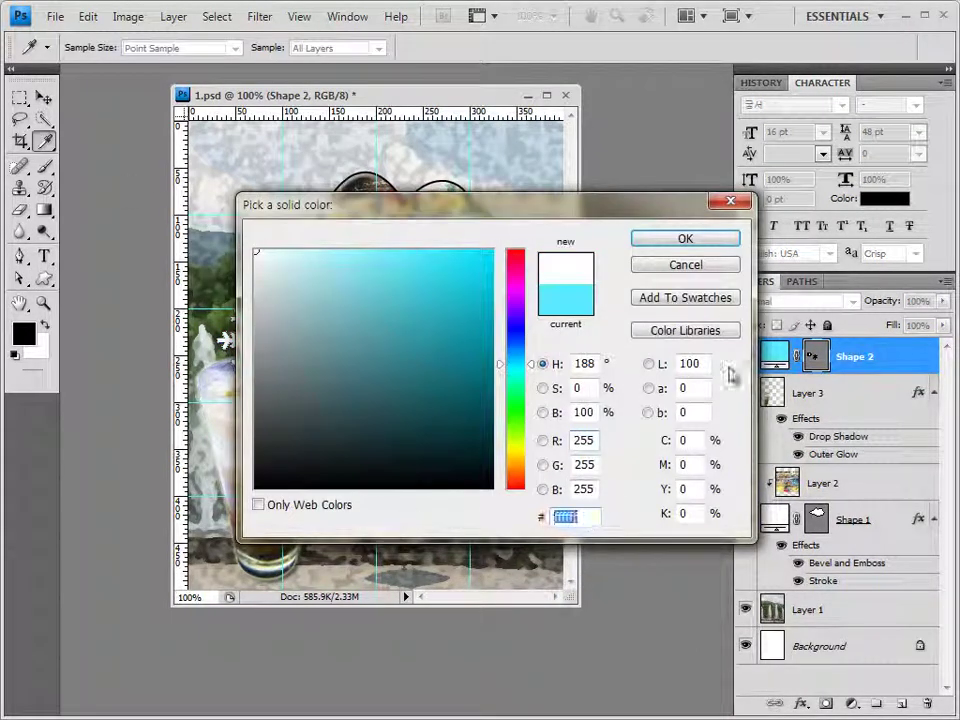
left_click(685, 240)
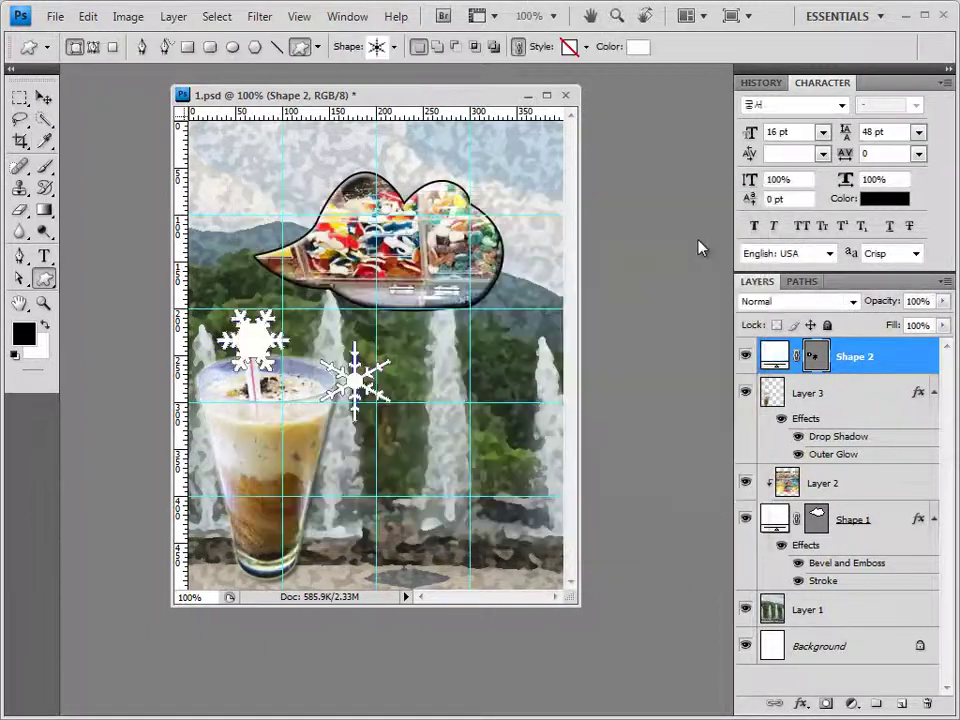
- Set the Shape 2 layer's opacity to 70% and add a Drop Shadow with Use Global Light turned off
left_click(876, 305)
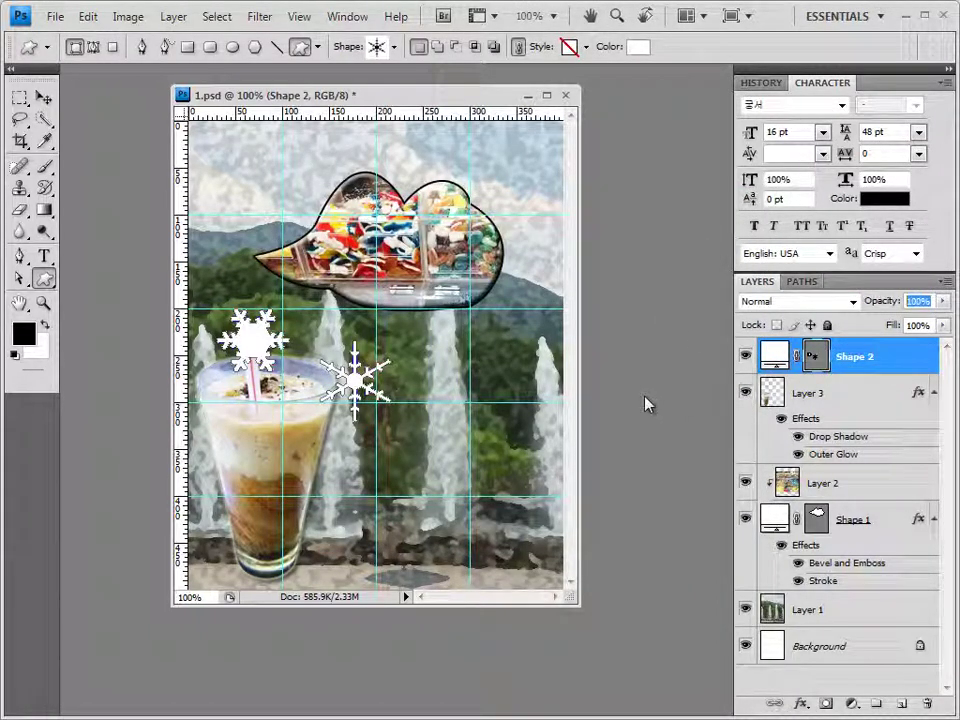
type("70")
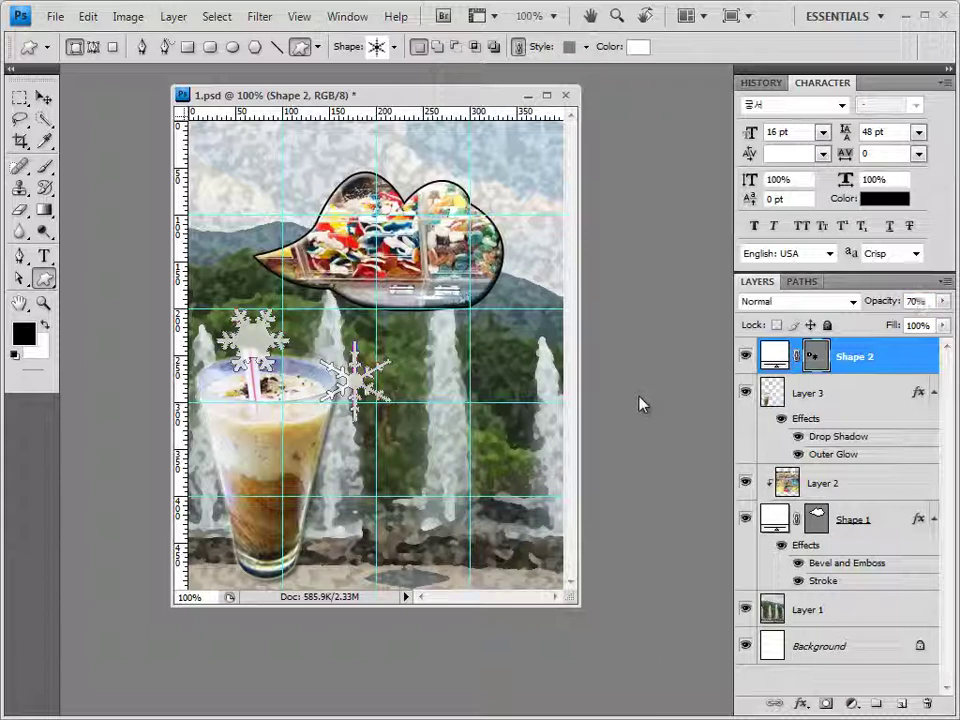
left_click(800, 702)
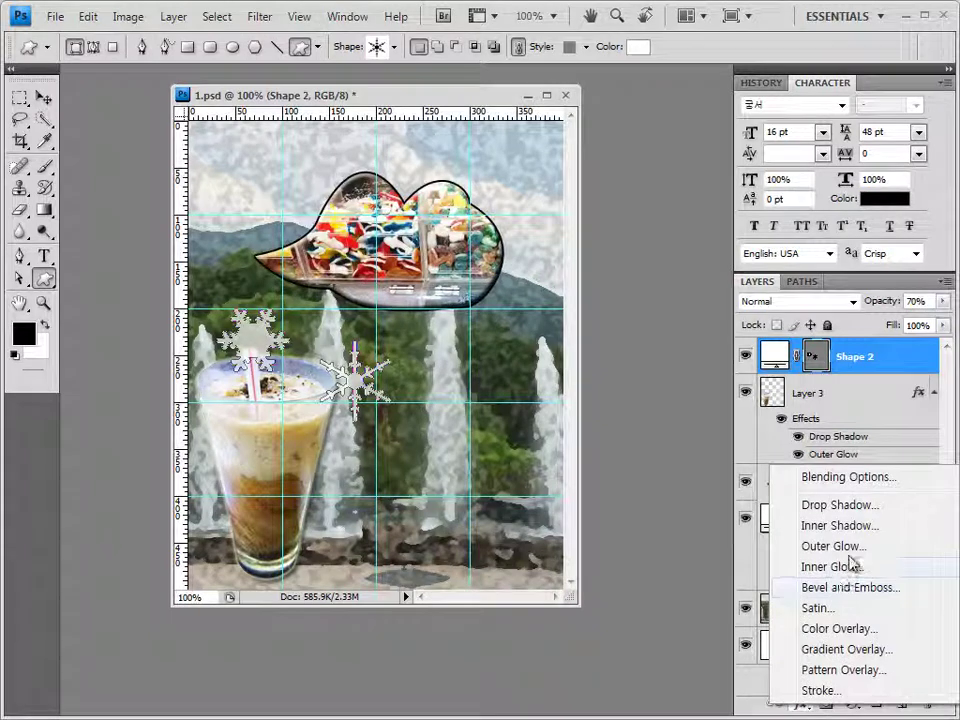
left_click(848, 507)
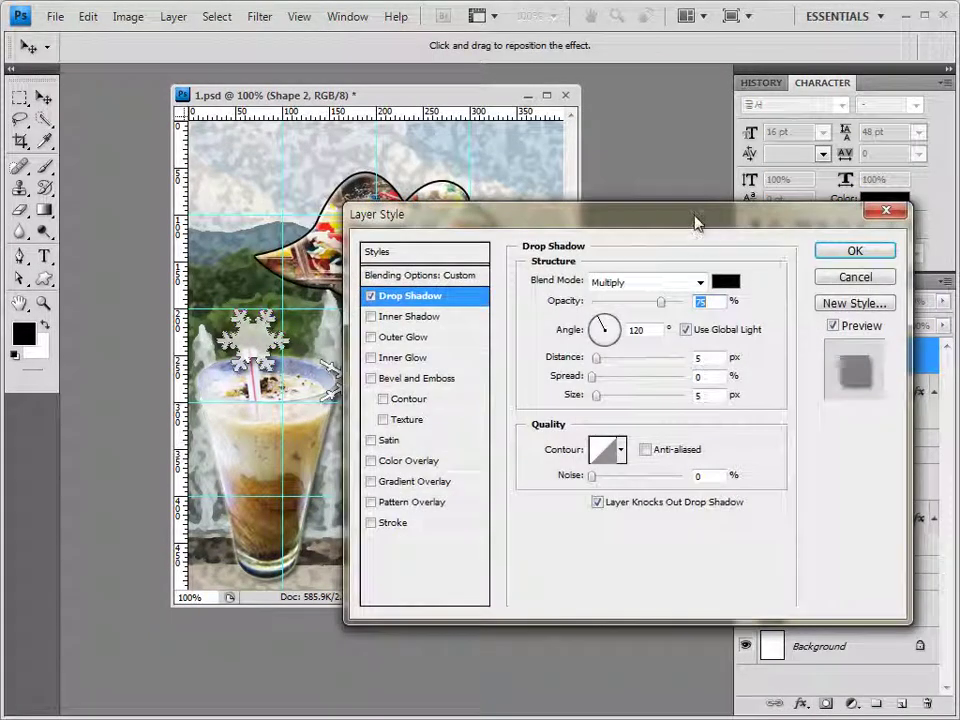
left_click_drag(692, 221, 782, 273)
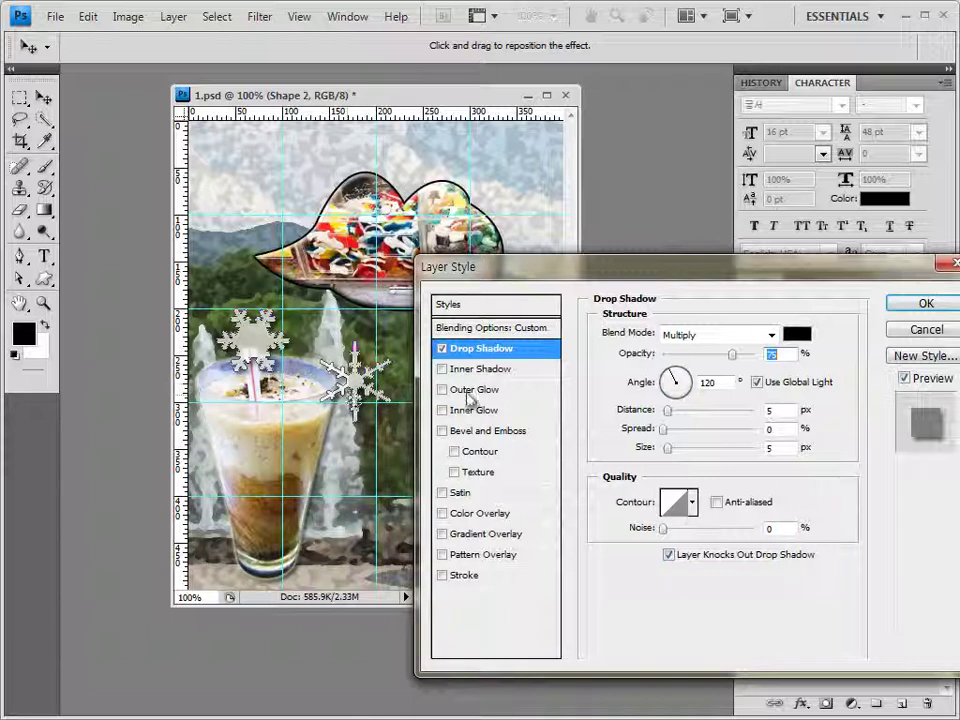
left_click(758, 383)
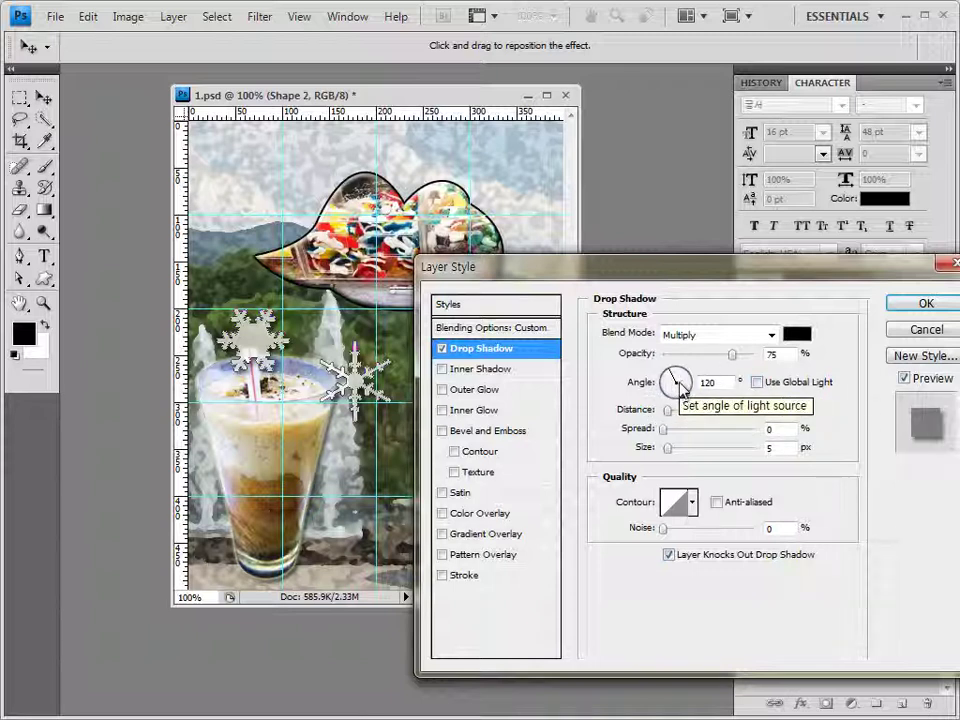
left_click(924, 303)
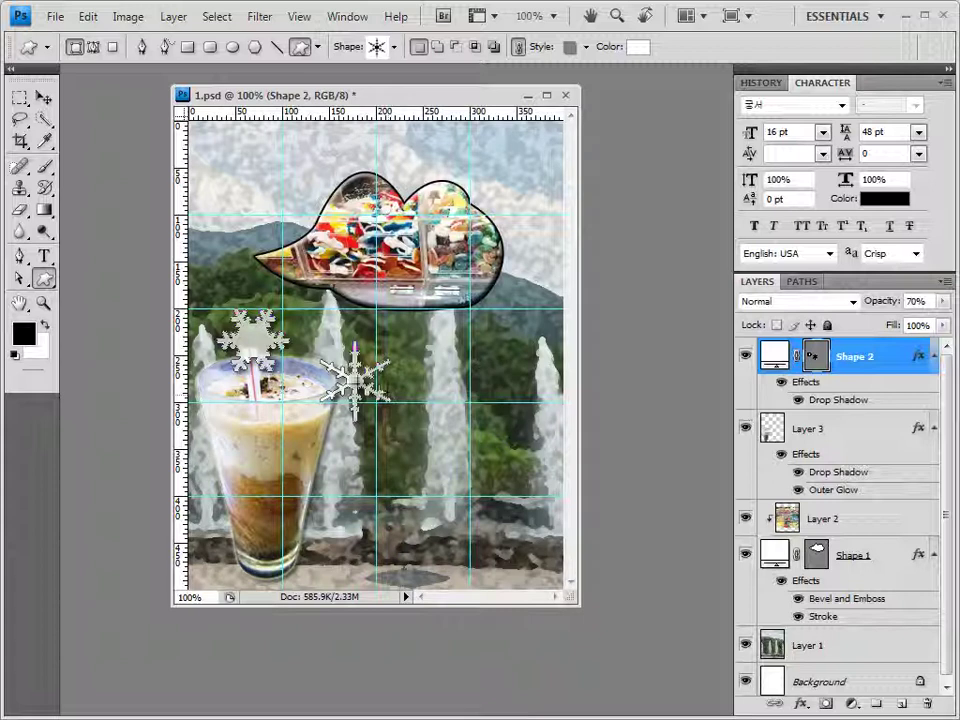
- Try to select and reposition only the thin-armed snowflake with the Direct Selection tool
key("ctrl+t")
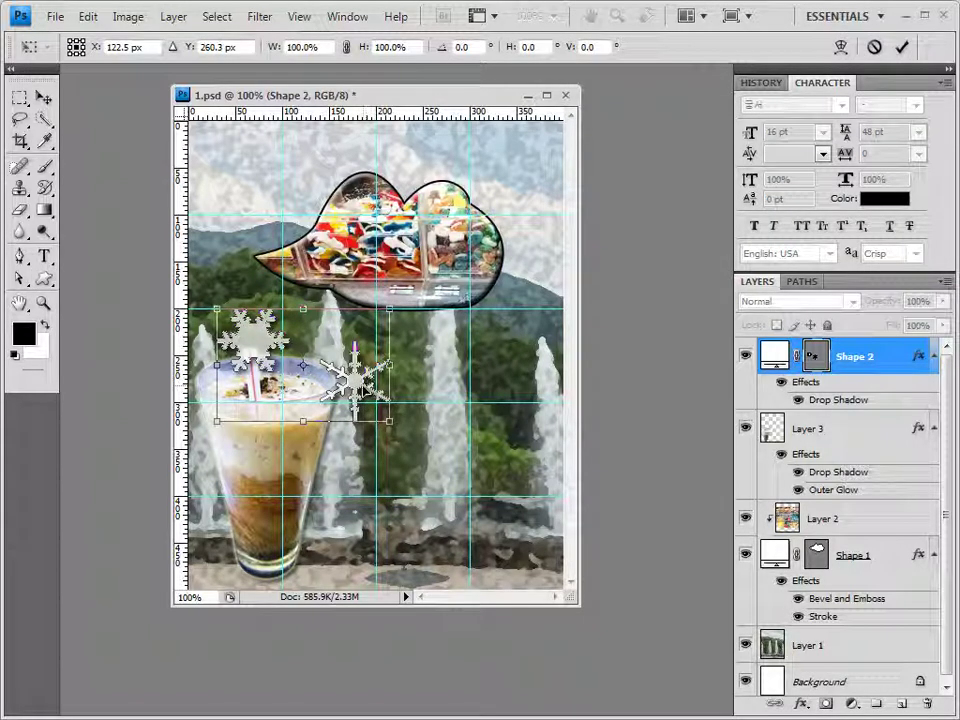
key("Return")
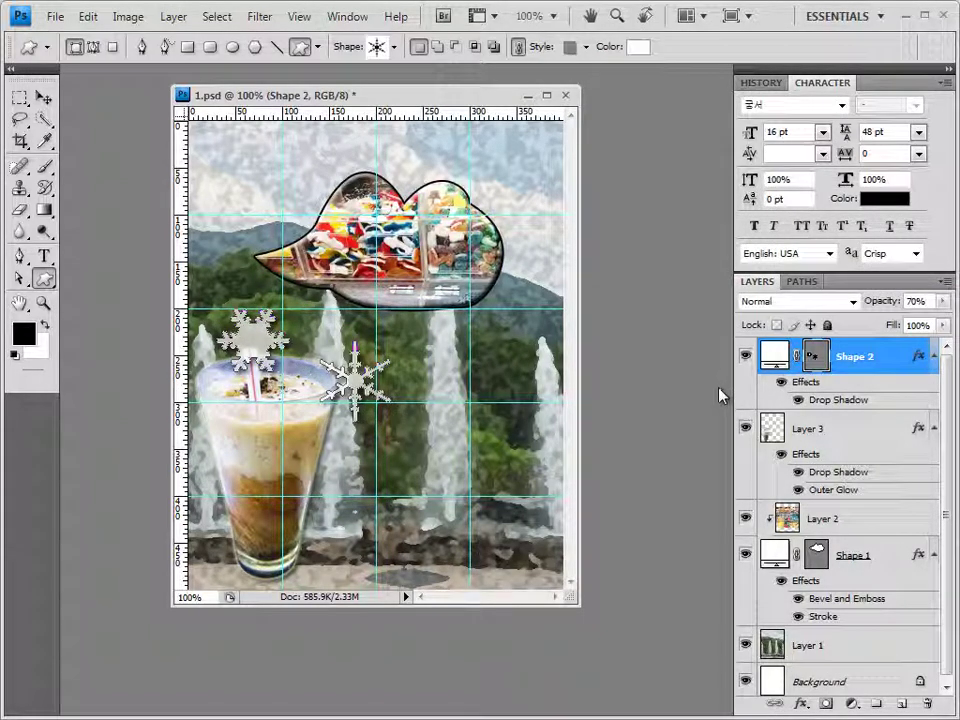
key("v")
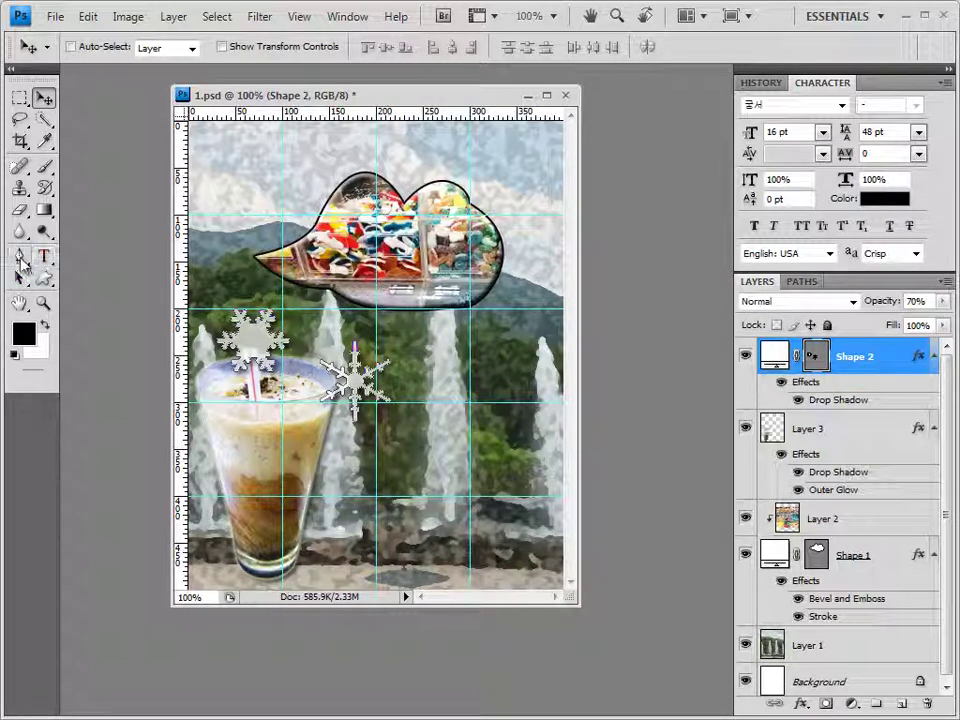
left_click_drag(22, 281, 373, 333)
key("shift+a")
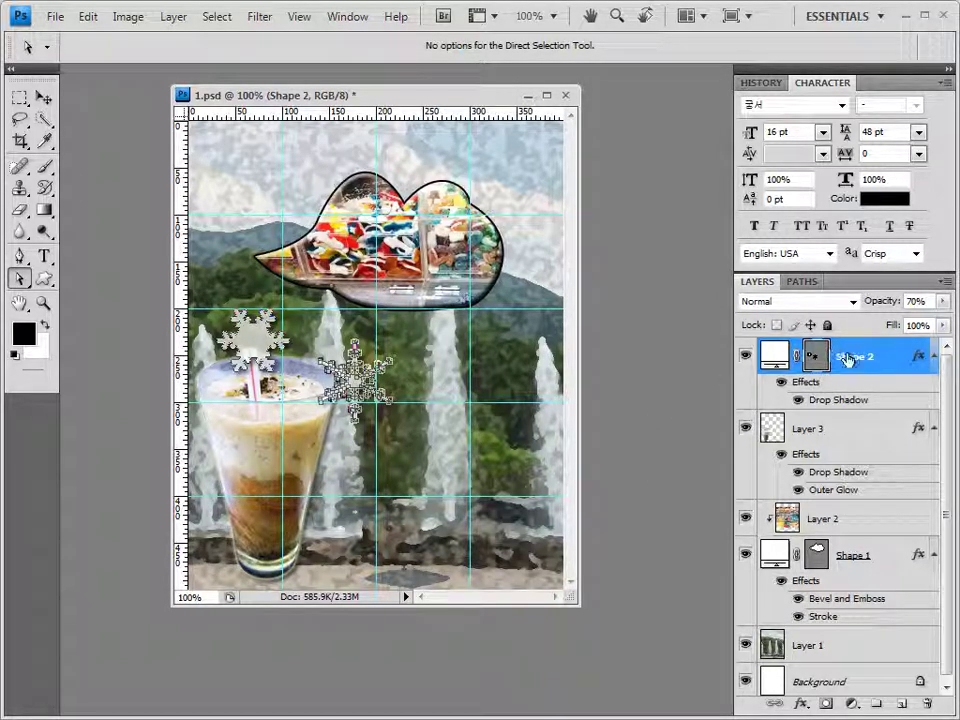
- Step back through the history to the cyan snowflake's last Transform Path state, undoing the second snowflake and its edits
left_click(762, 83)
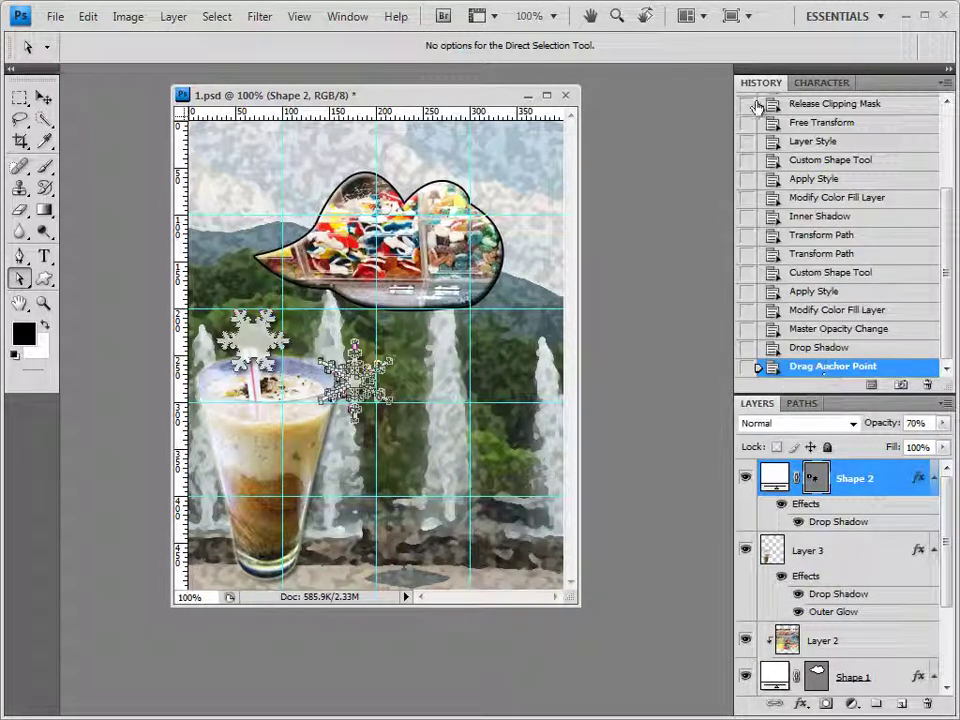
left_click(831, 346)
left_click(833, 329)
left_click(831, 312)
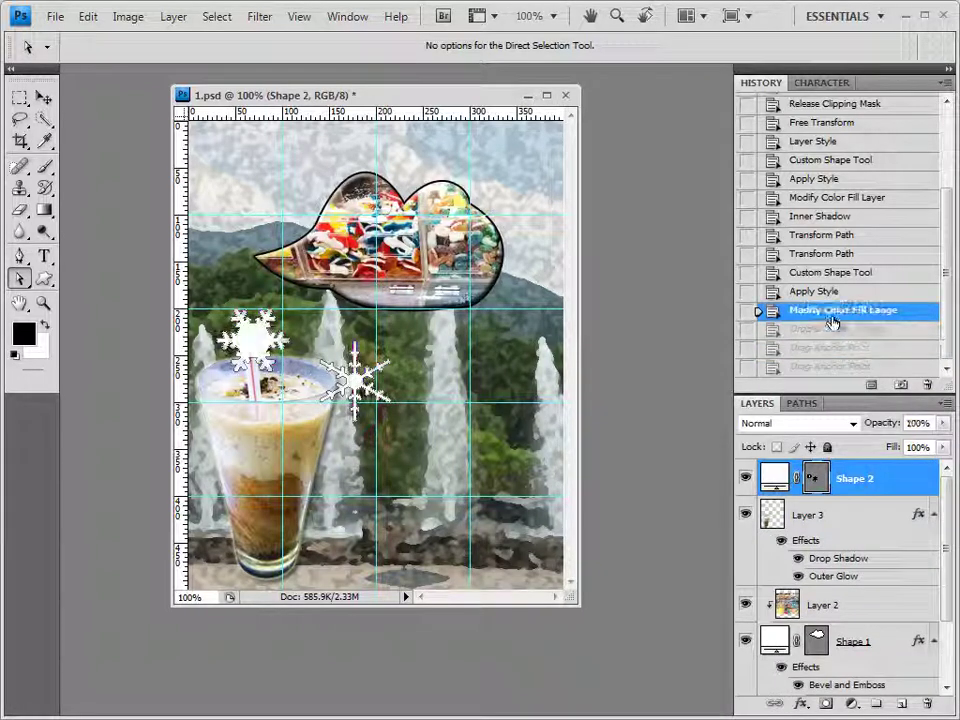
left_click(825, 291)
left_click(810, 273)
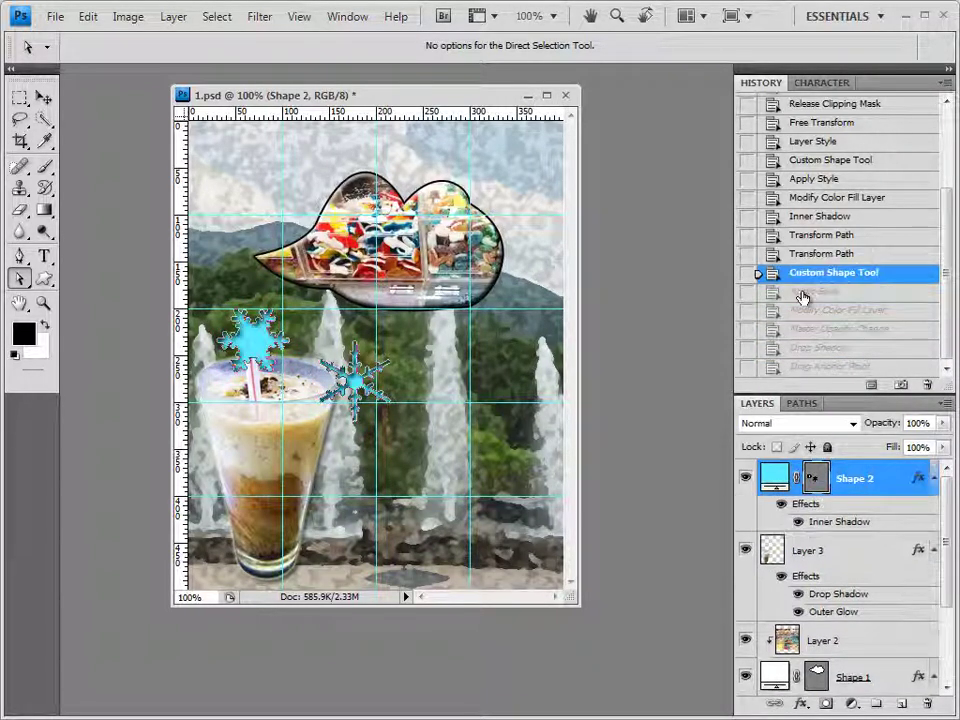
left_click(813, 255)
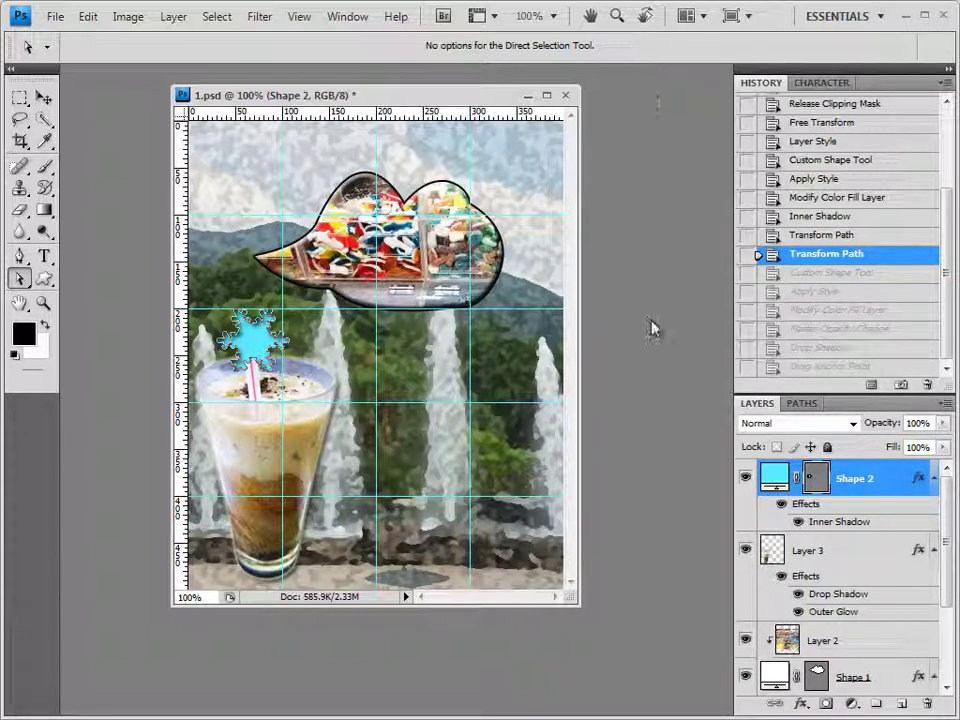
- Draw a thin-armed snowflake beside the glass's rim as a new, separate shape layer
left_click(43, 279)
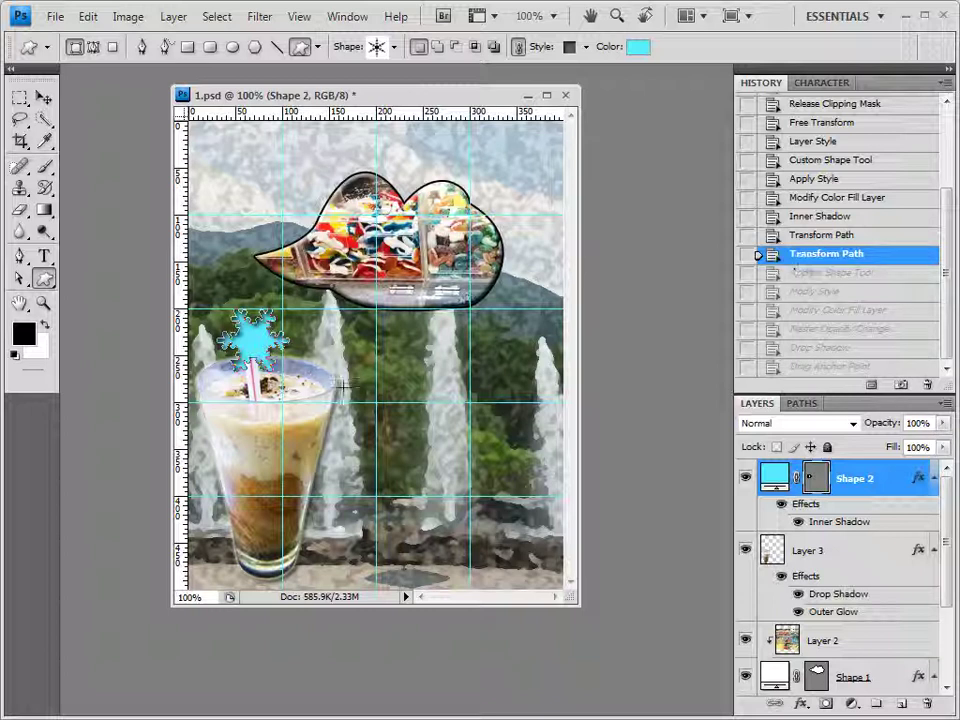
left_click_drag(336, 346, 399, 424)
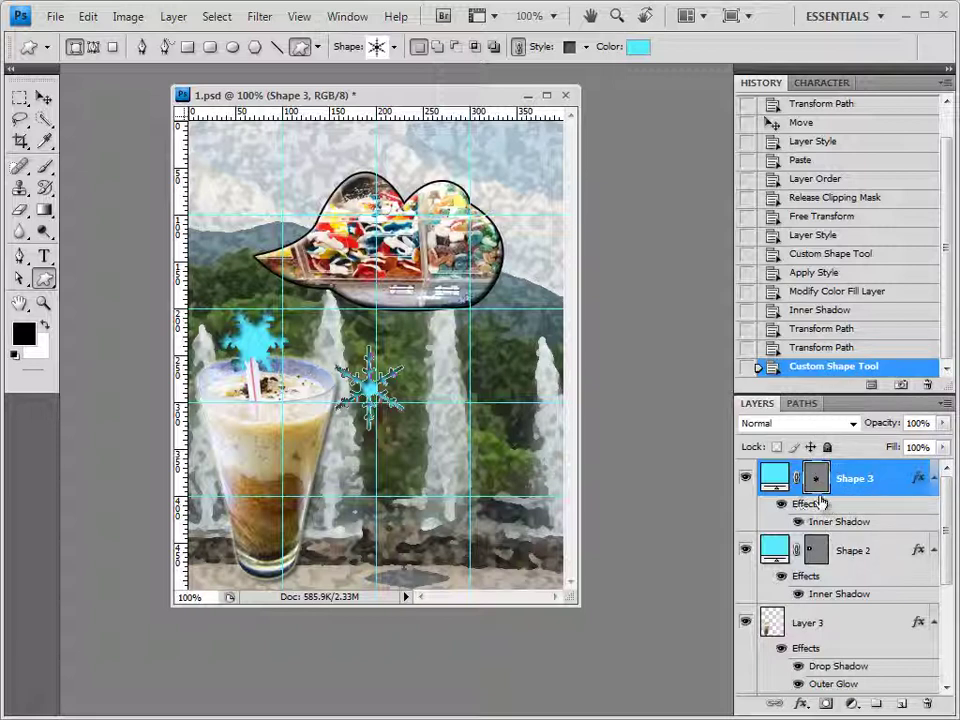
left_click(814, 83)
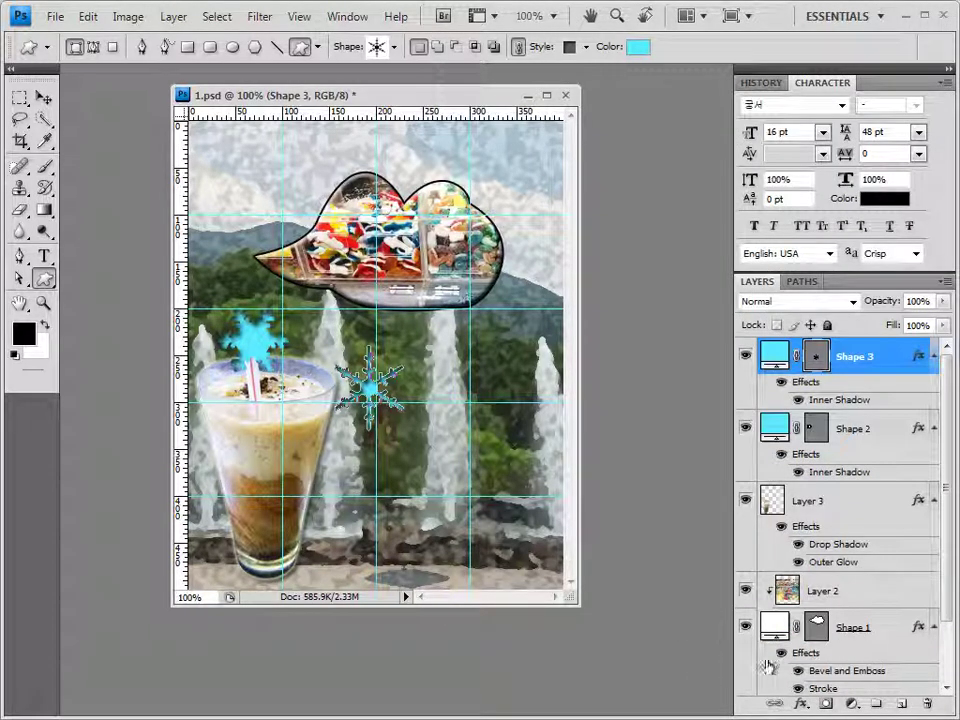
- Remove the layer style from the thin-armed snowflake and set its fill color to white, #ffffff
left_click(586, 47)
left_click(481, 87)
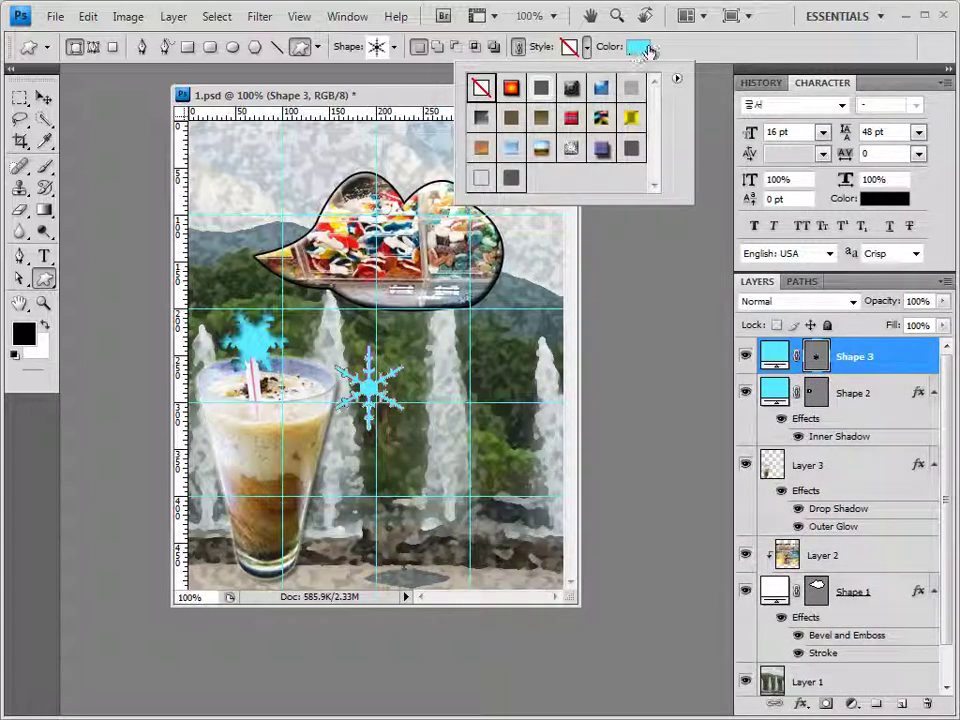
left_click(637, 47)
left_click(253, 252)
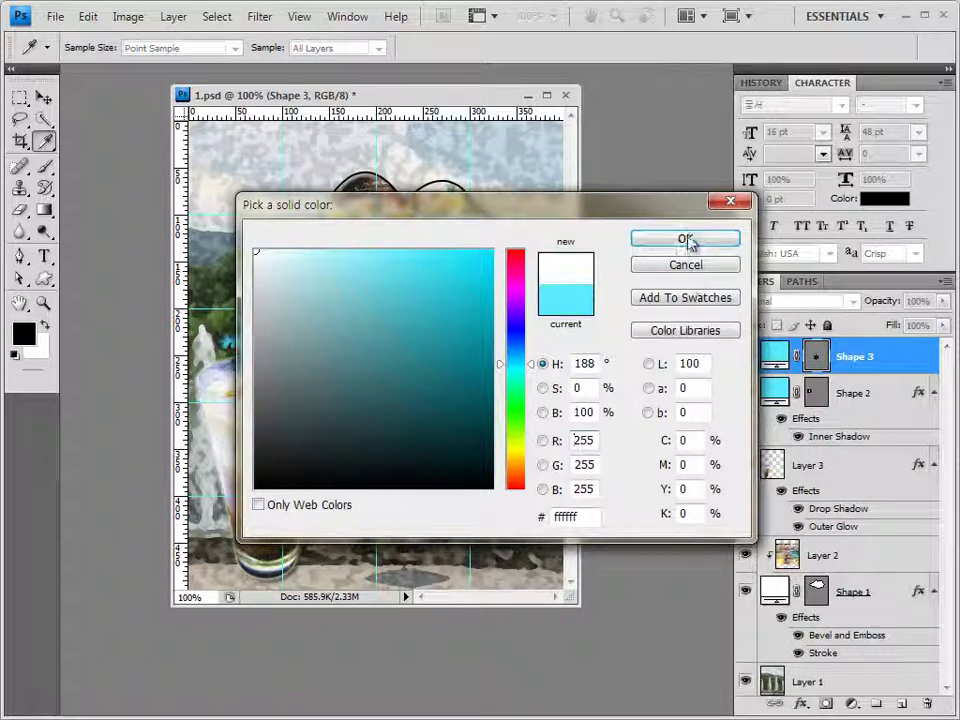
left_click(686, 238)
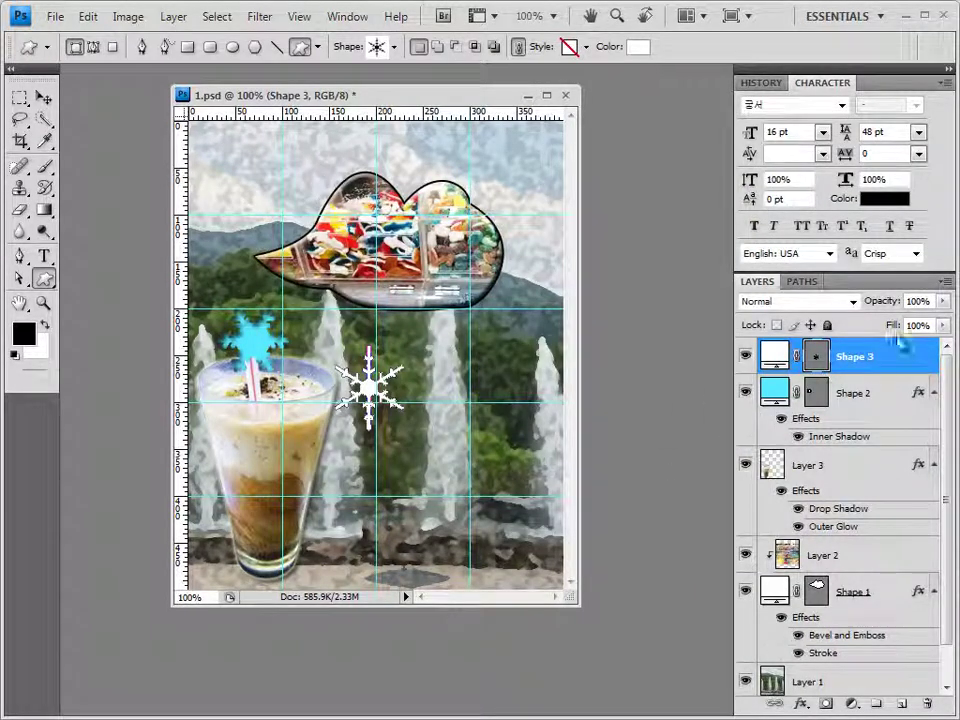
- Set the opacity of the white snowflake's layer to 70%
left_click(917, 301)
type("70")
key("Return")
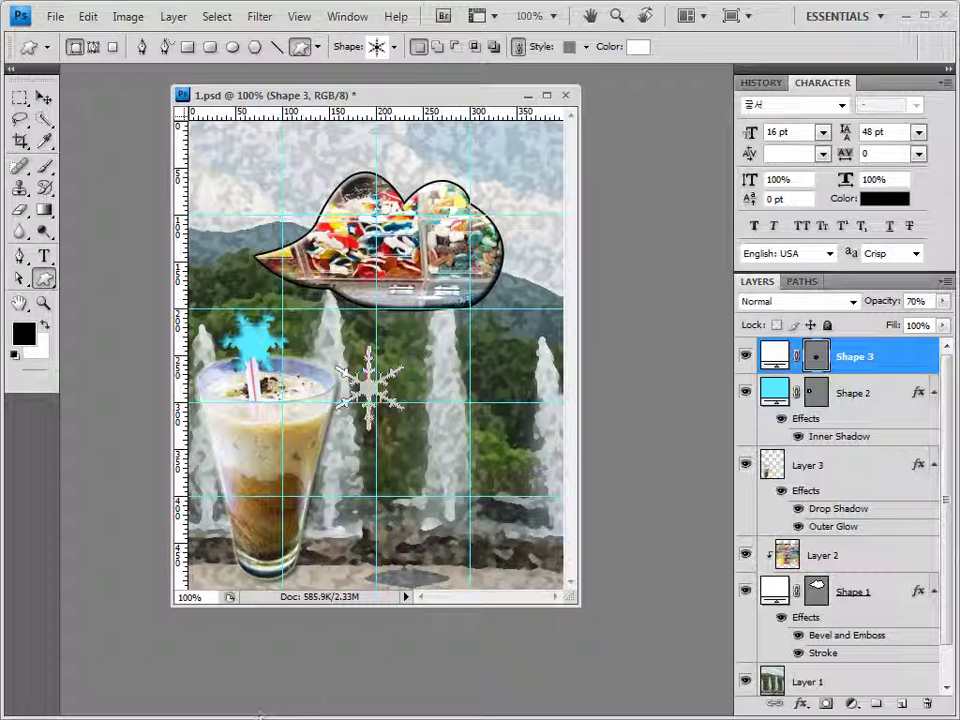
- Apply a Drop Shadow with its default settings to the white snowflake's layer
left_click(800, 703)
left_click(838, 508)
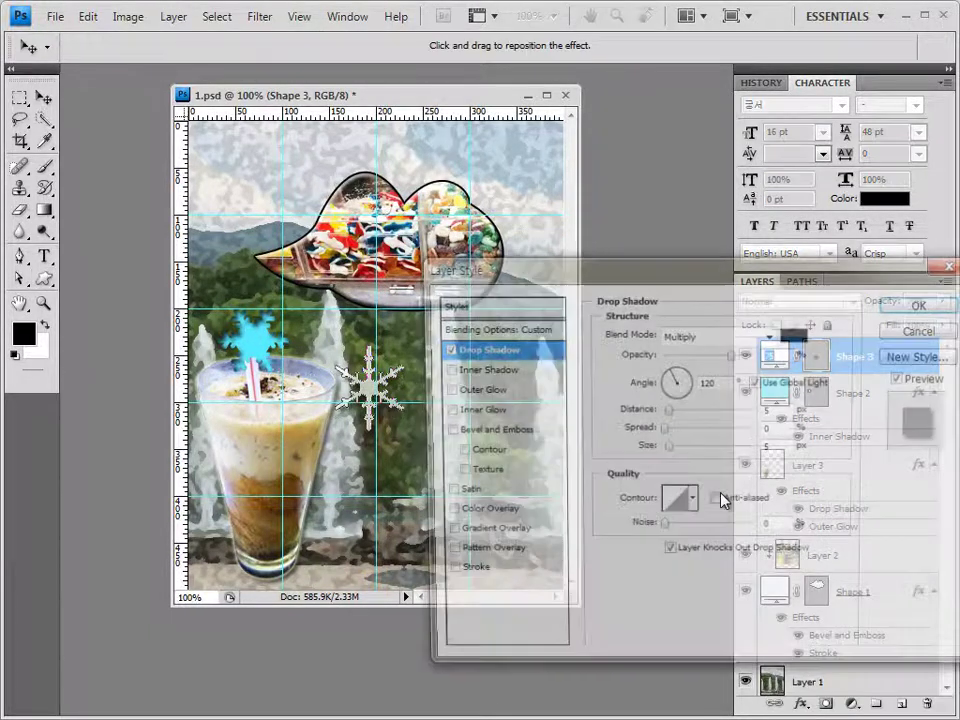
left_click(920, 302)
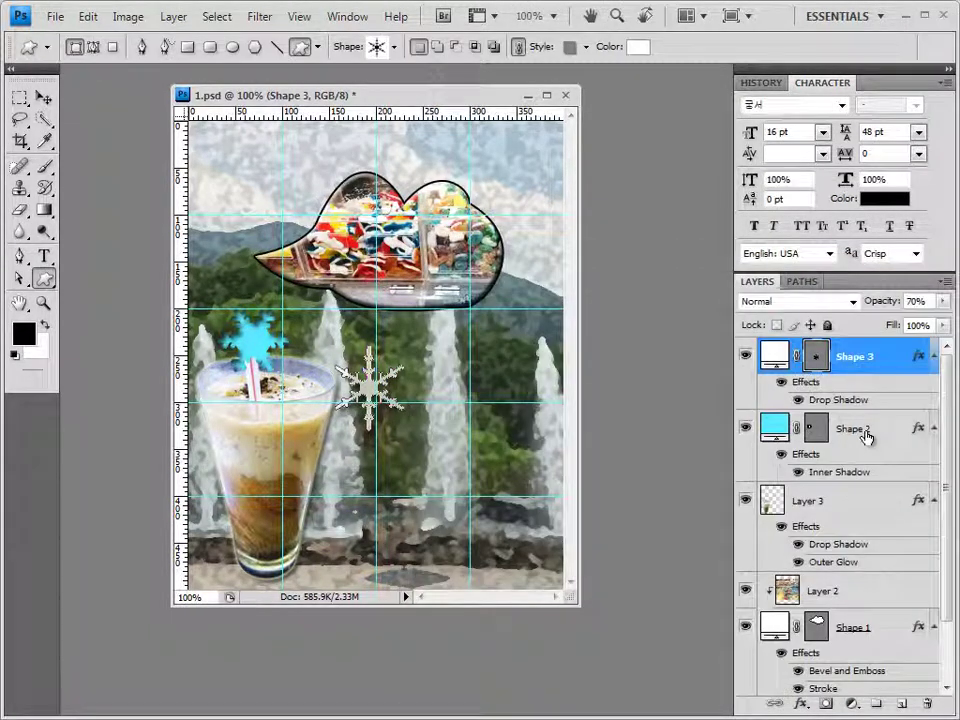
- Scale the white snowflake on the Shape 3 layer to about 133% and move it to overlap the glass's rim
left_click(864, 432)
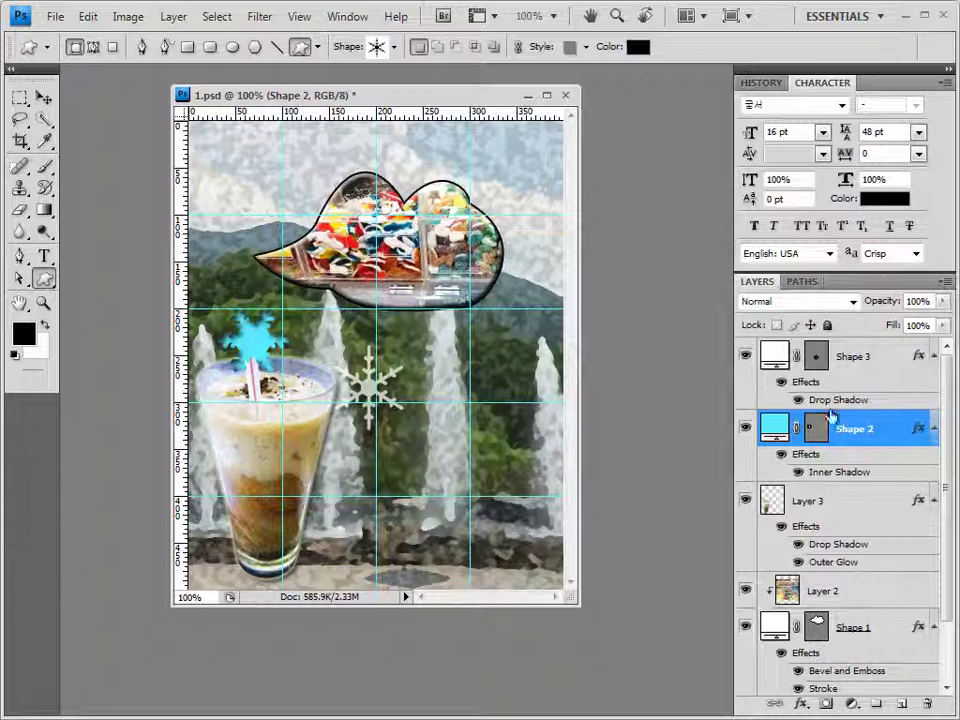
left_click_drag(932, 426, 823, 428)
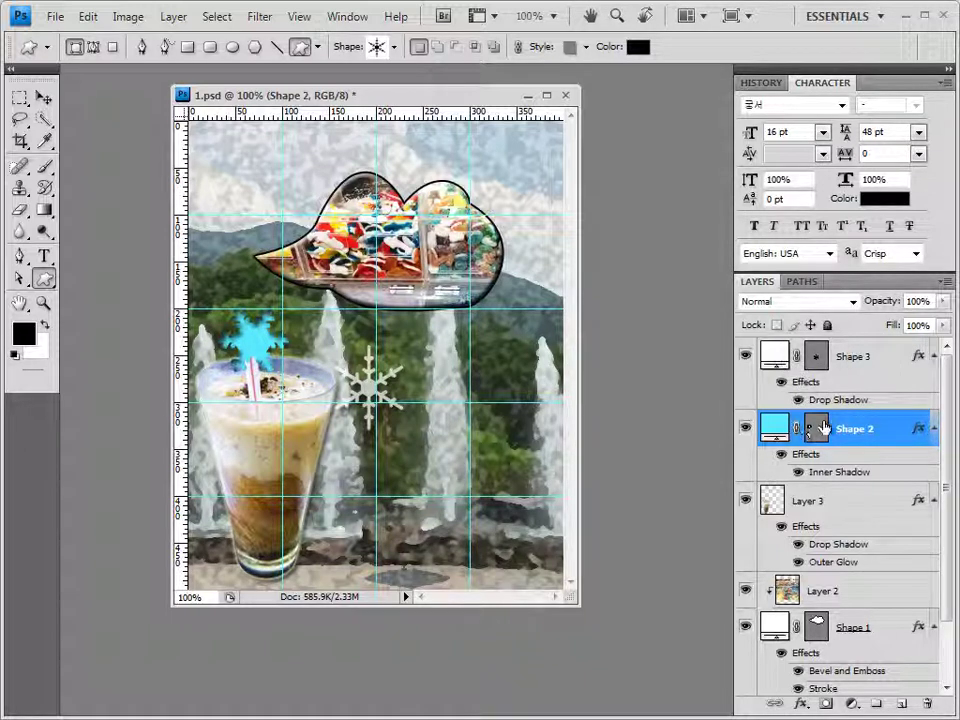
left_click(870, 365)
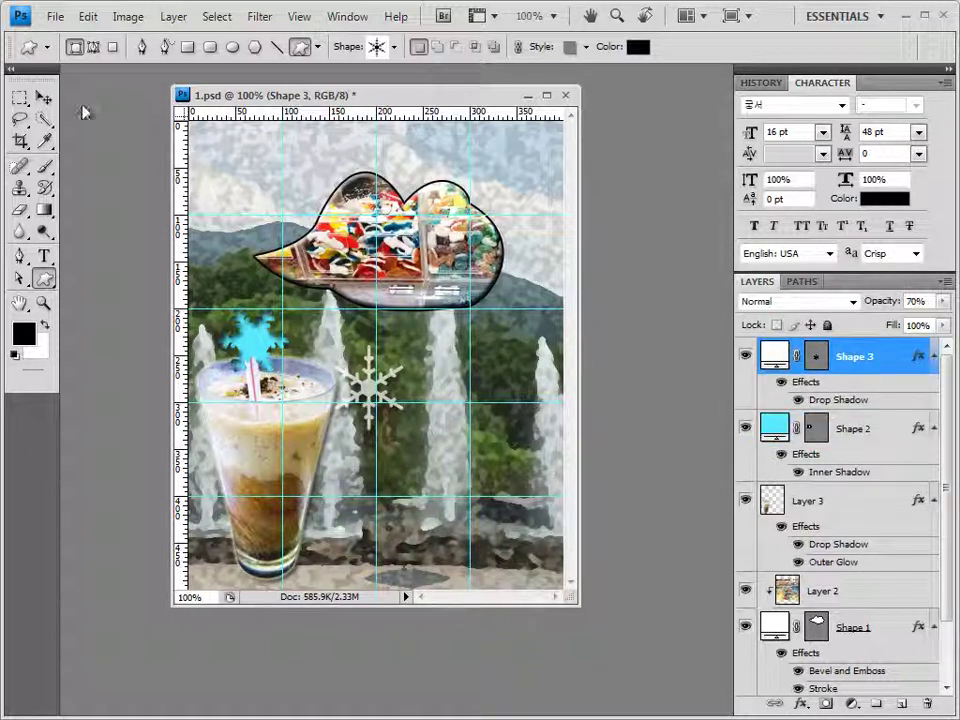
key("v")
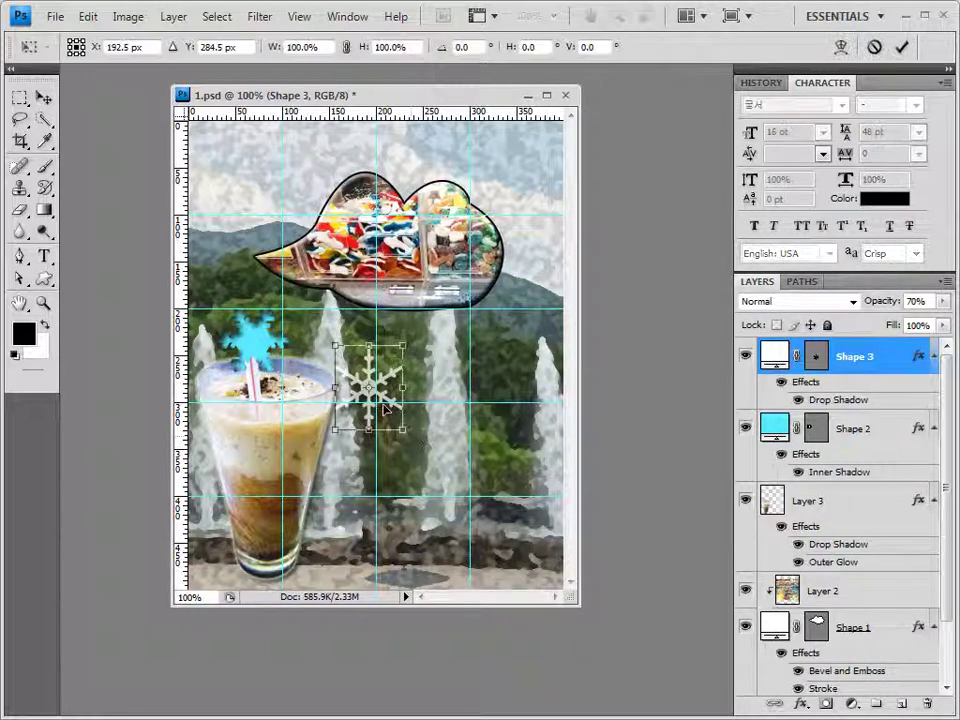
key("ctrl+t")
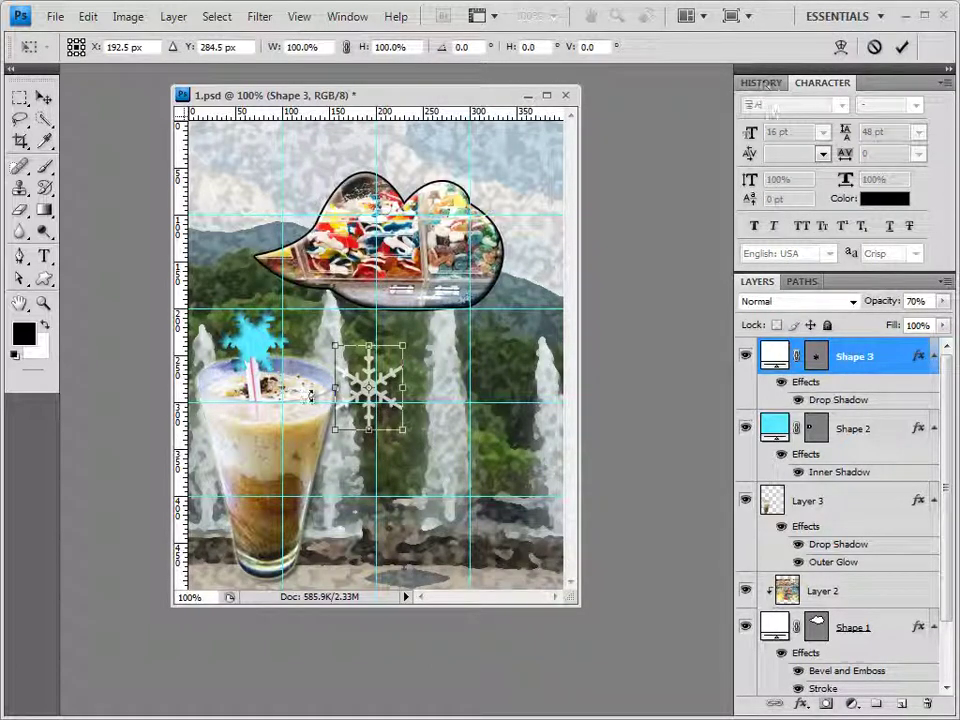
left_click_drag(372, 410, 350, 403)
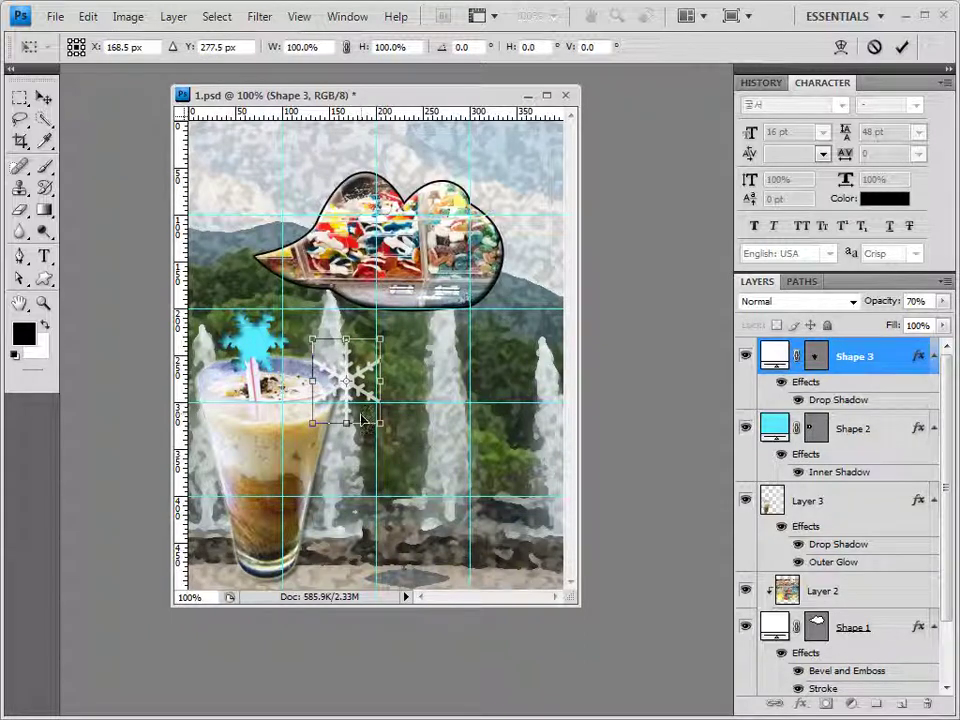
left_click_drag(379, 423, 406, 457)
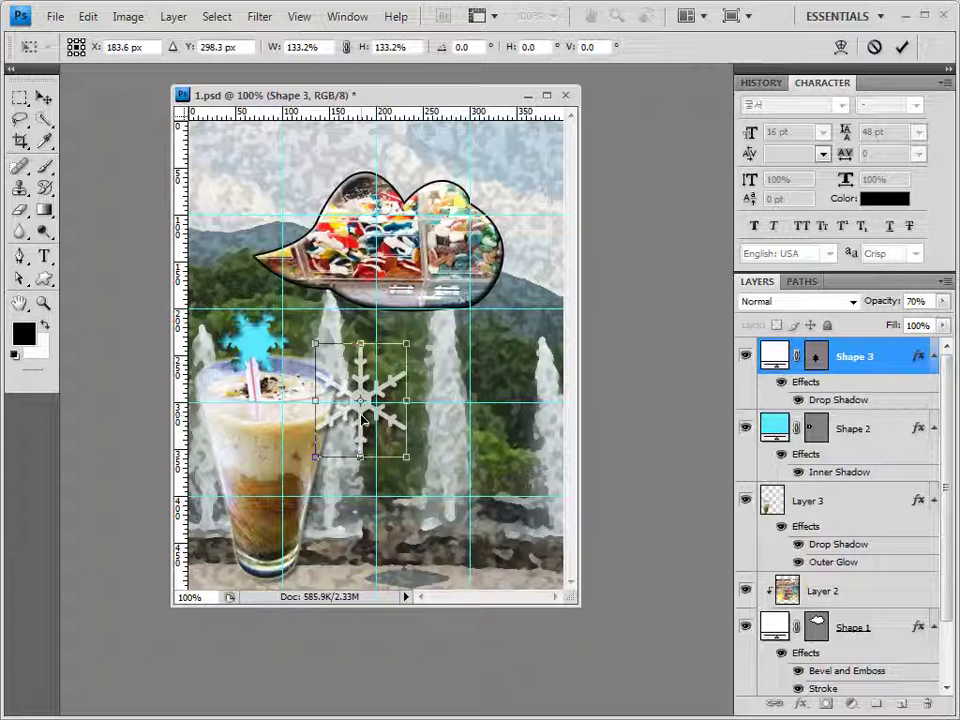
key("Return")
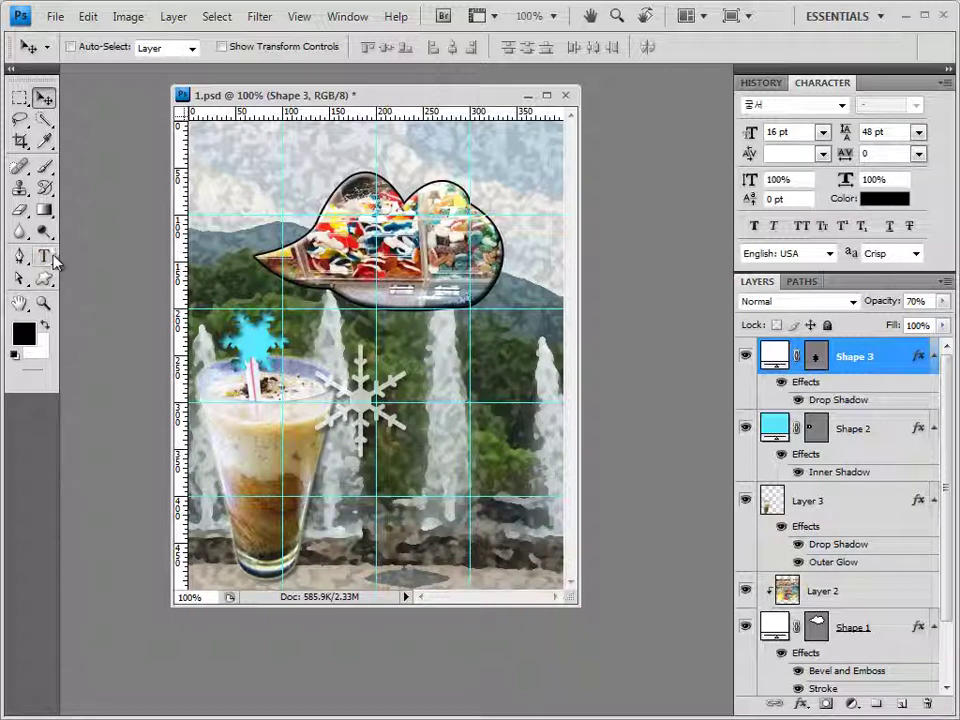
- Add the text COLD DRINK on two lines at 60 pt beside the lower half of the glass
mouse_move(55, 262)
left_mouse_down()
mouse_move(150, 253)
mouse_move(45, 253)
mouse_move(55, 262)
left_mouse_up()
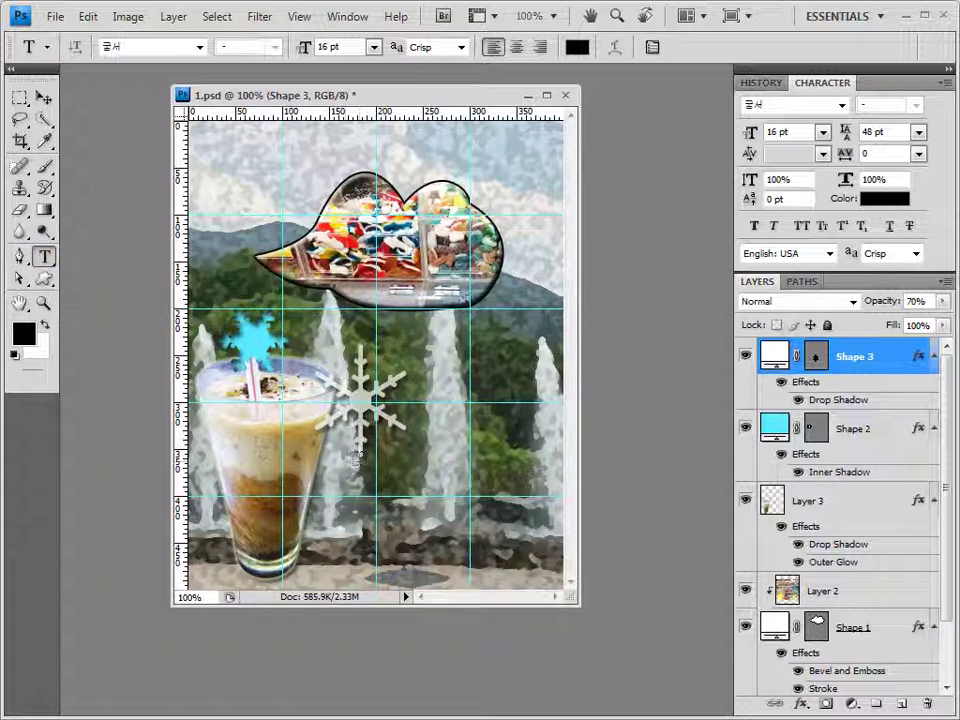
left_click(388, 479)
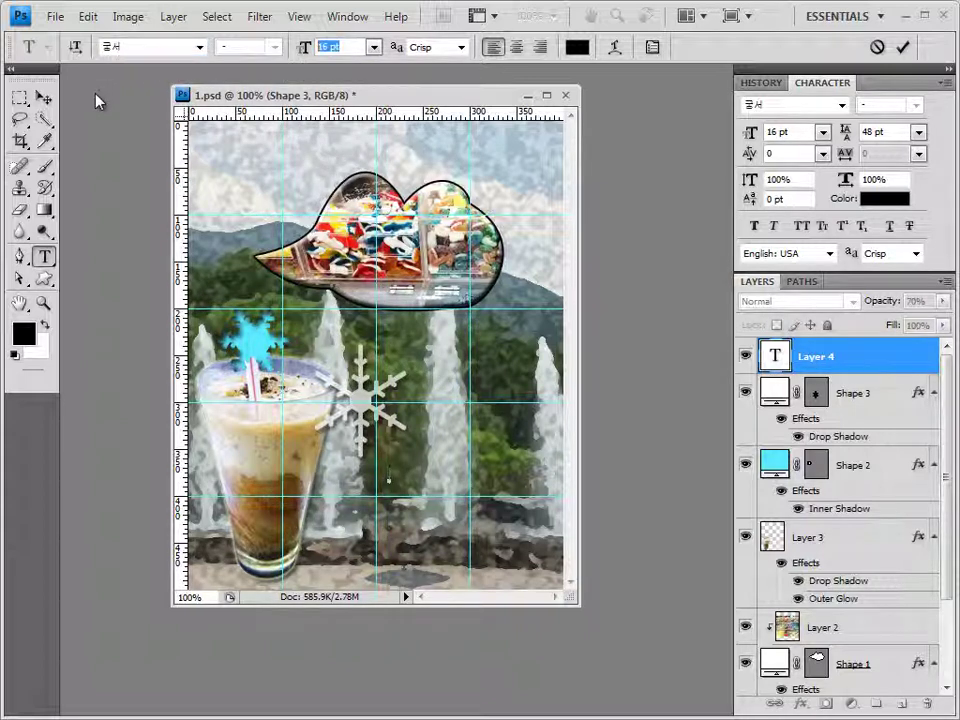
type("60")
key("Return")
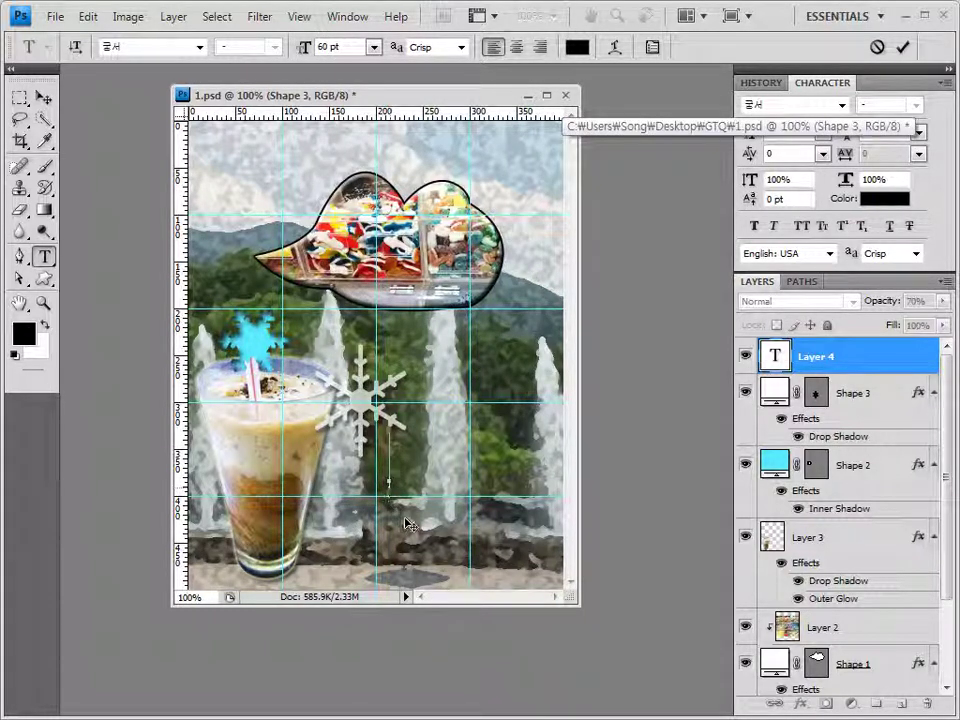
type("COLD DRINK")
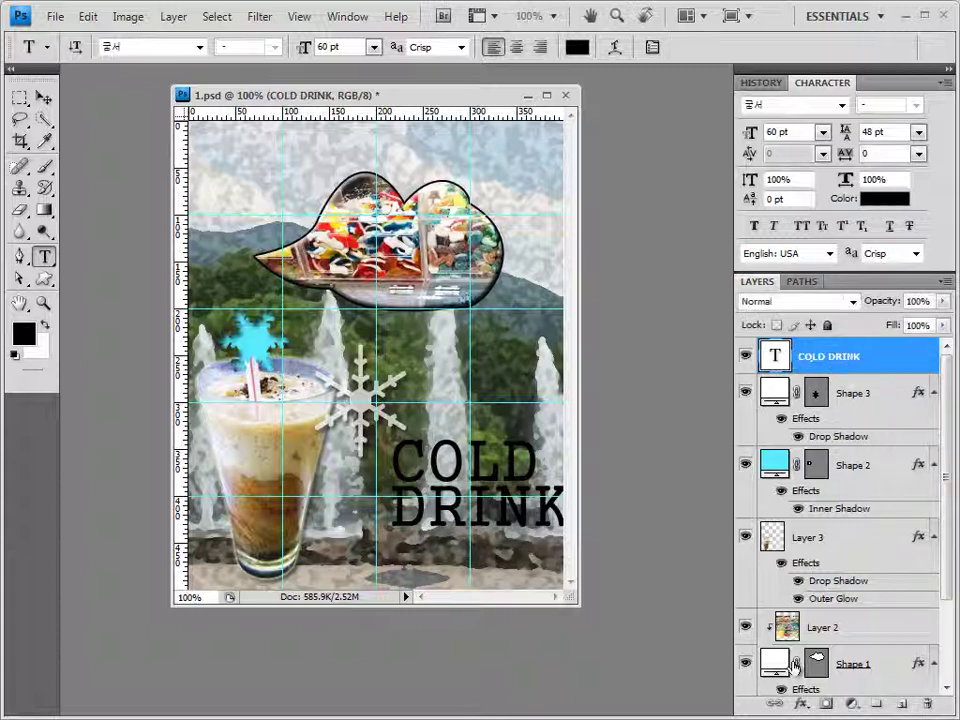
- Add a Gradient Overlay to the COLD DRINK text and set the gradient's starting color stop to blue, #0000ff
left_click(801, 704)
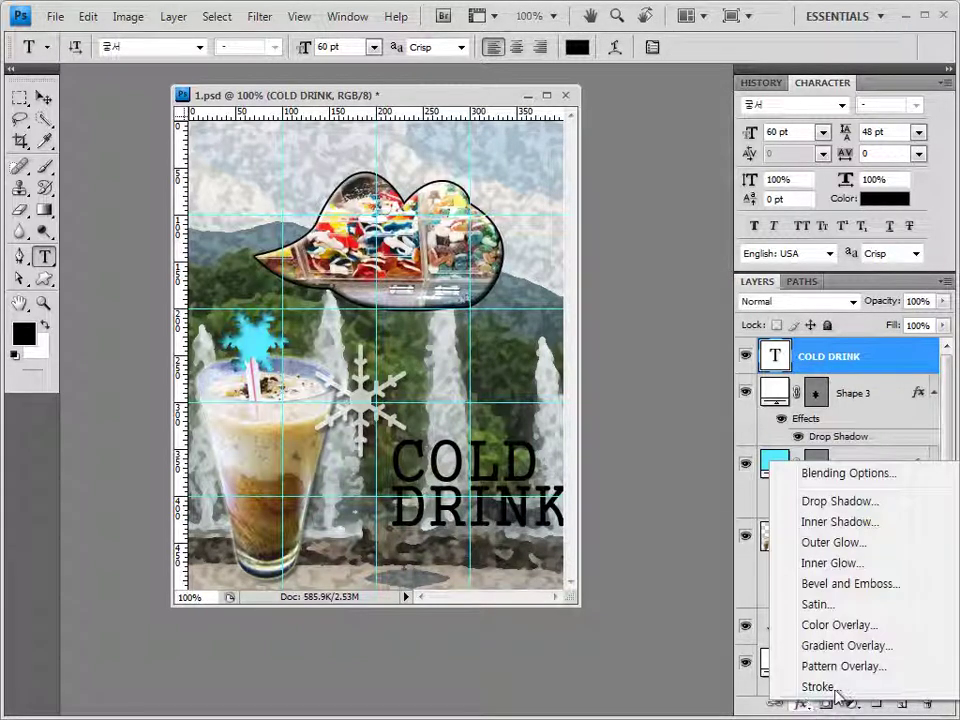
left_click(850, 646)
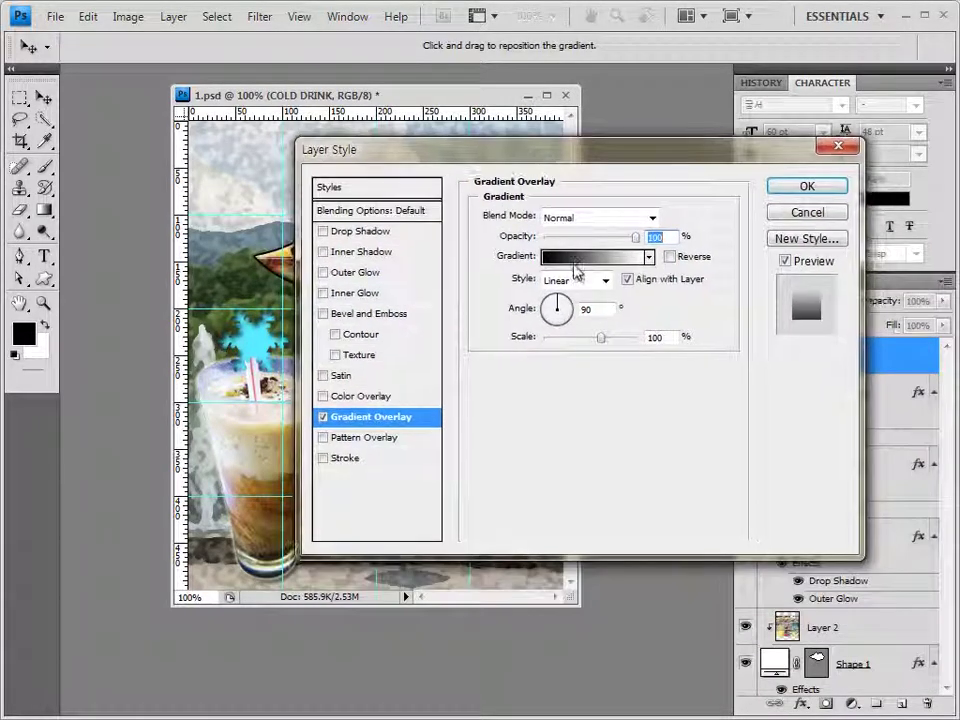
left_click(600, 258)
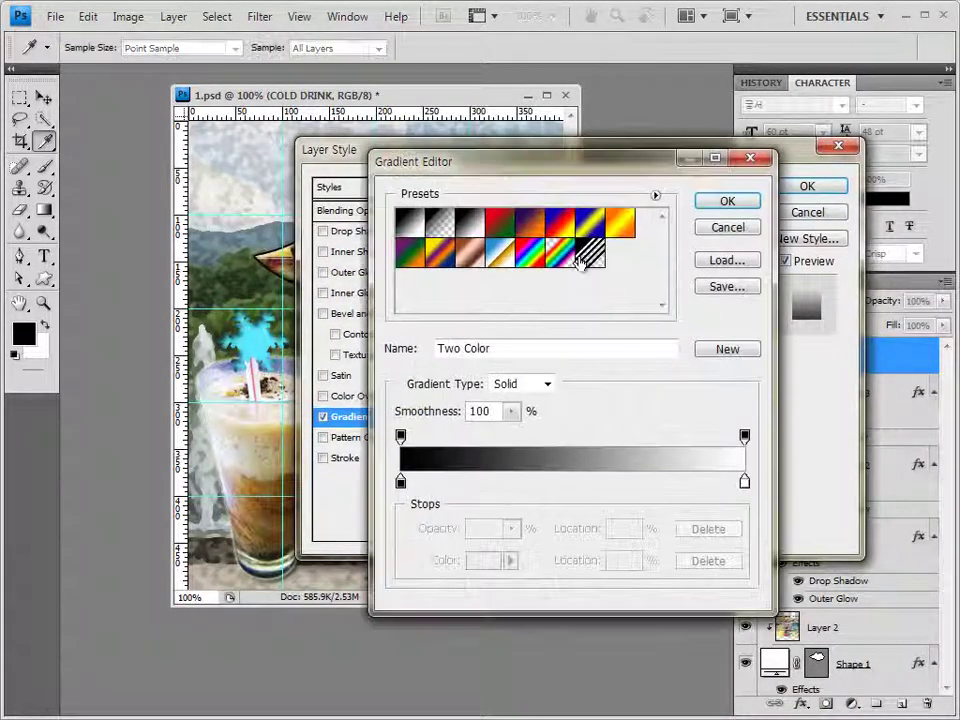
double_click(401, 483)
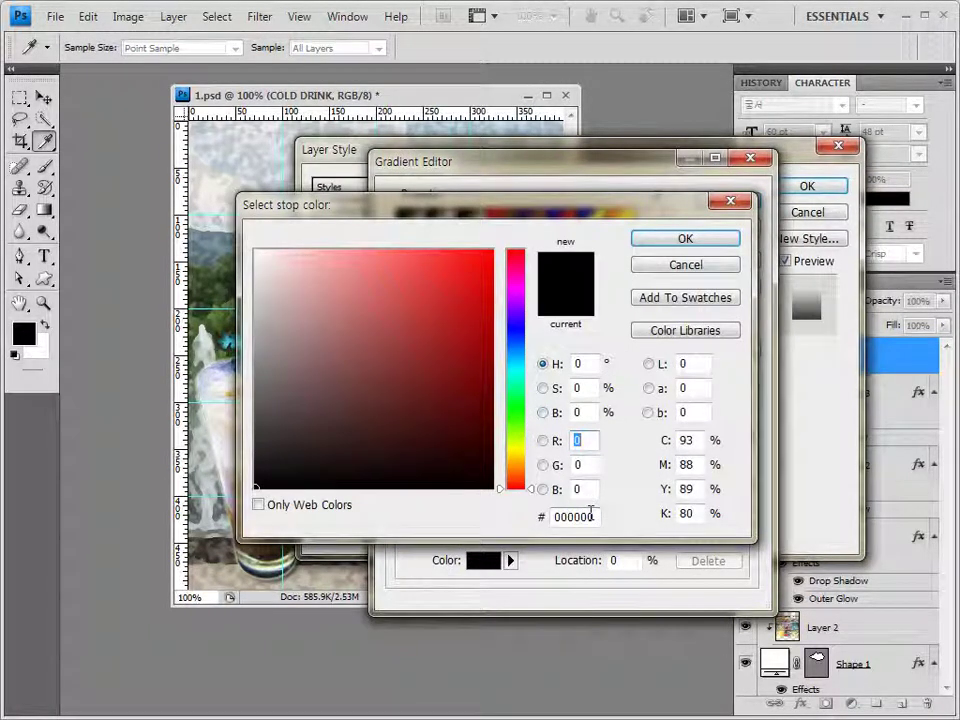
double_click(589, 516)
type("0000f0")
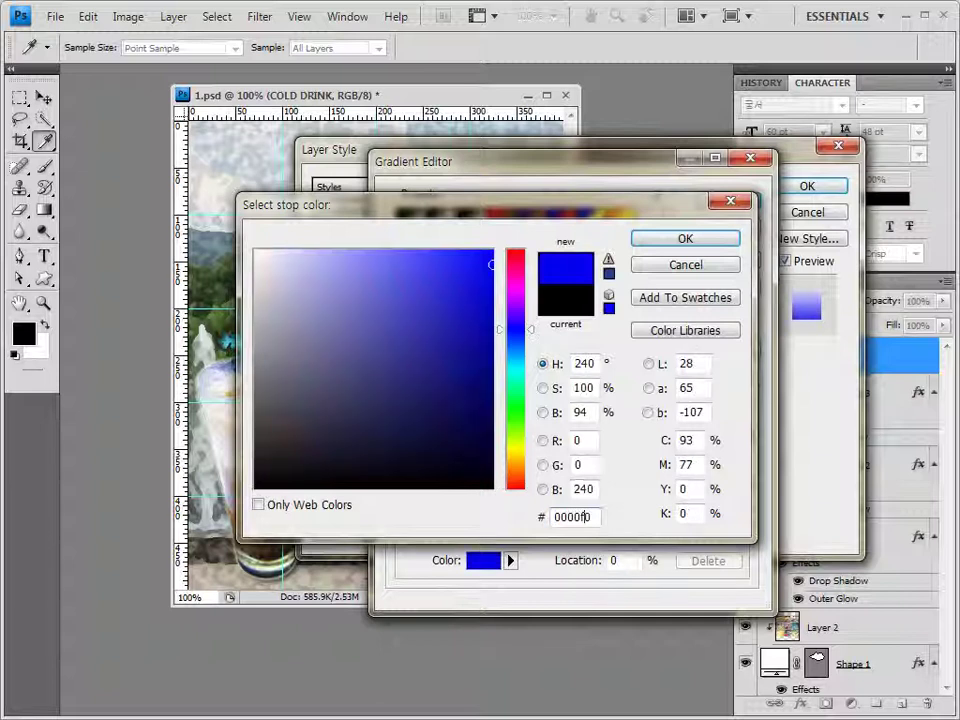
key("Return")
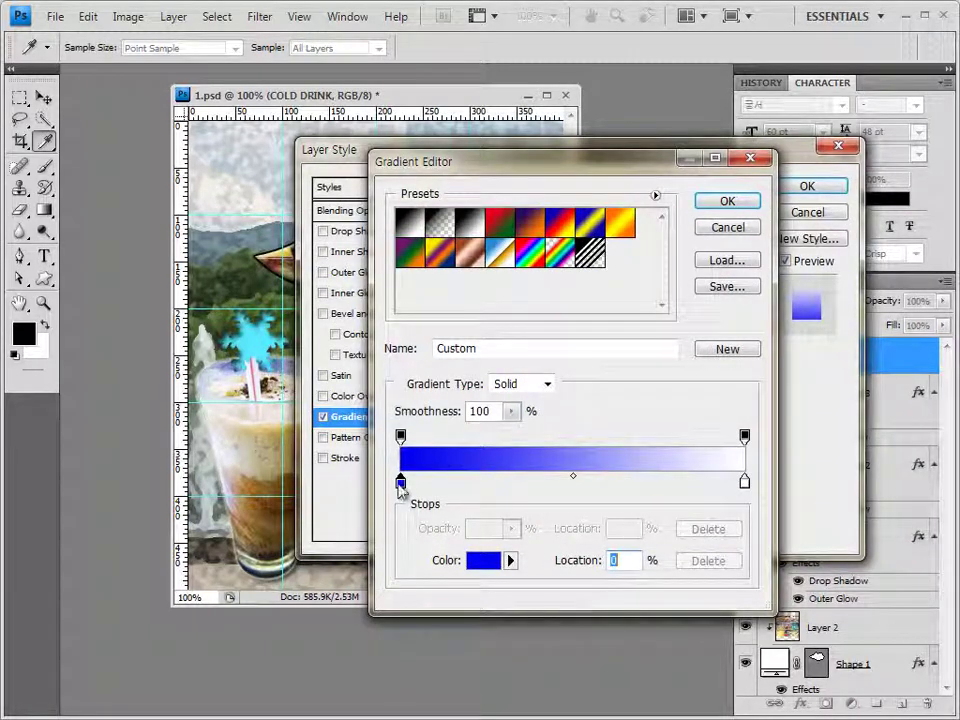
double_click(401, 483)
key("Tab")
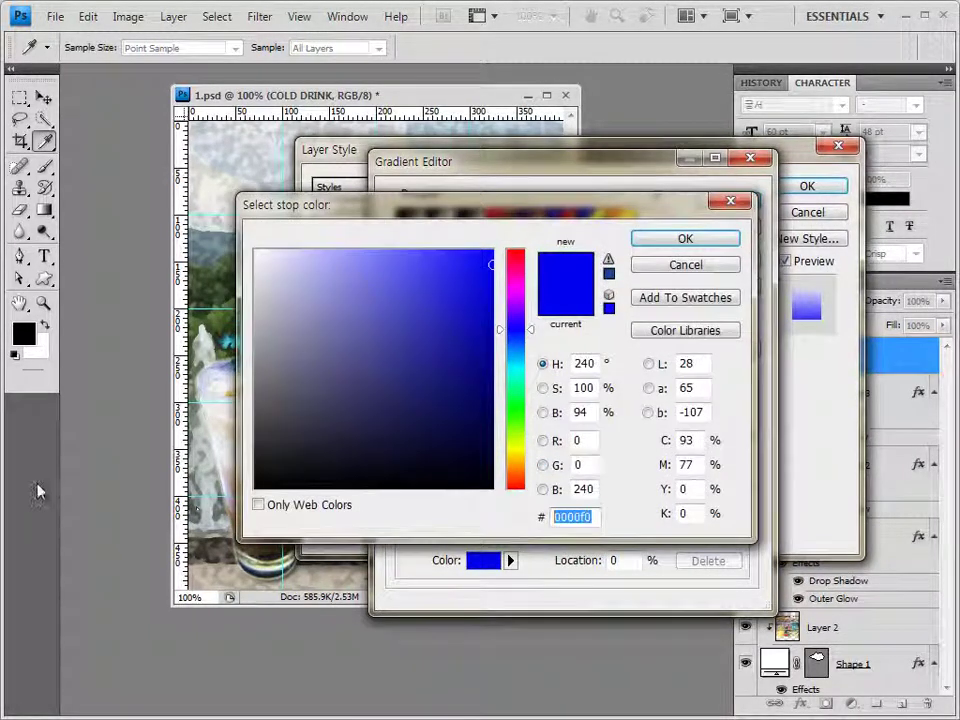
type("0000f0")
key("Return")
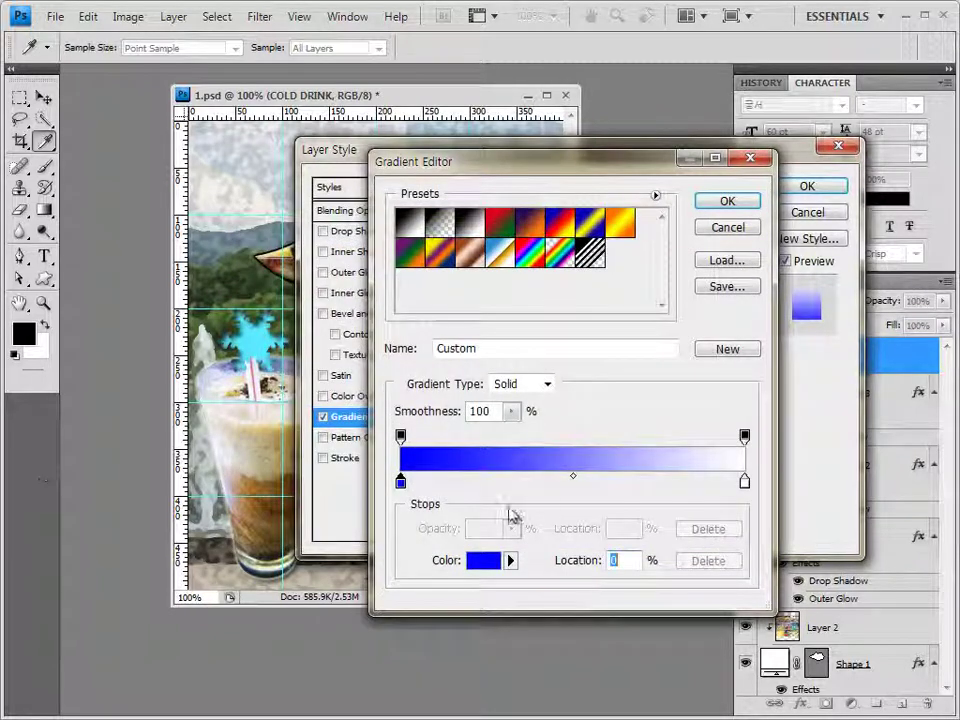
- Add a #00ffd2 color stop at 50% of the text's gradient, keep the end stop white, #ffffff, and accept the gradient
left_click(573, 484)
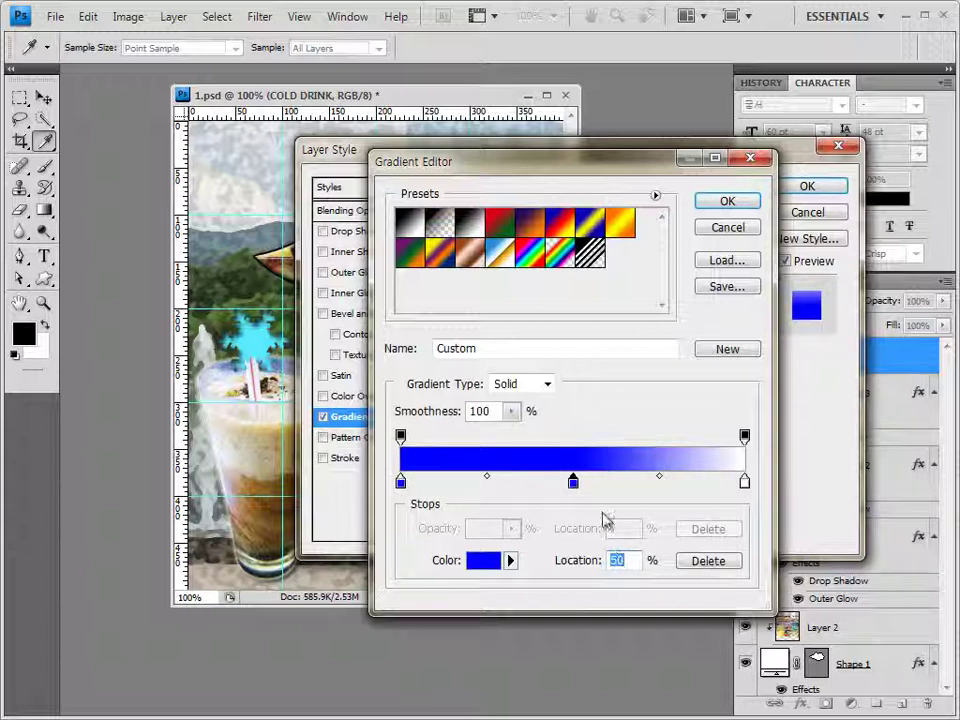
double_click(574, 485)
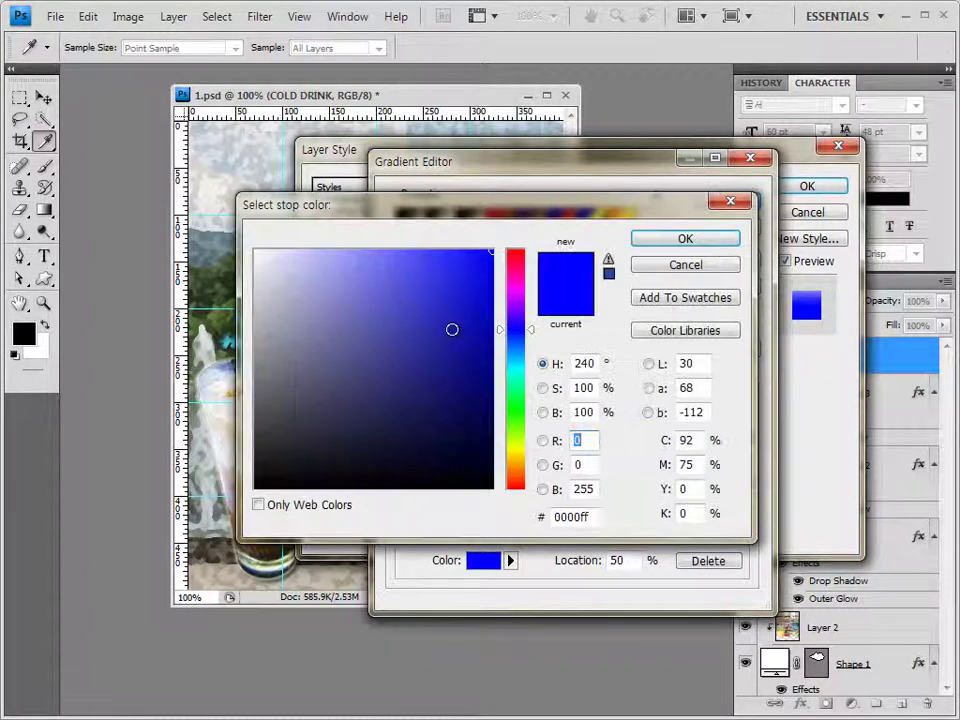
left_click(596, 516)
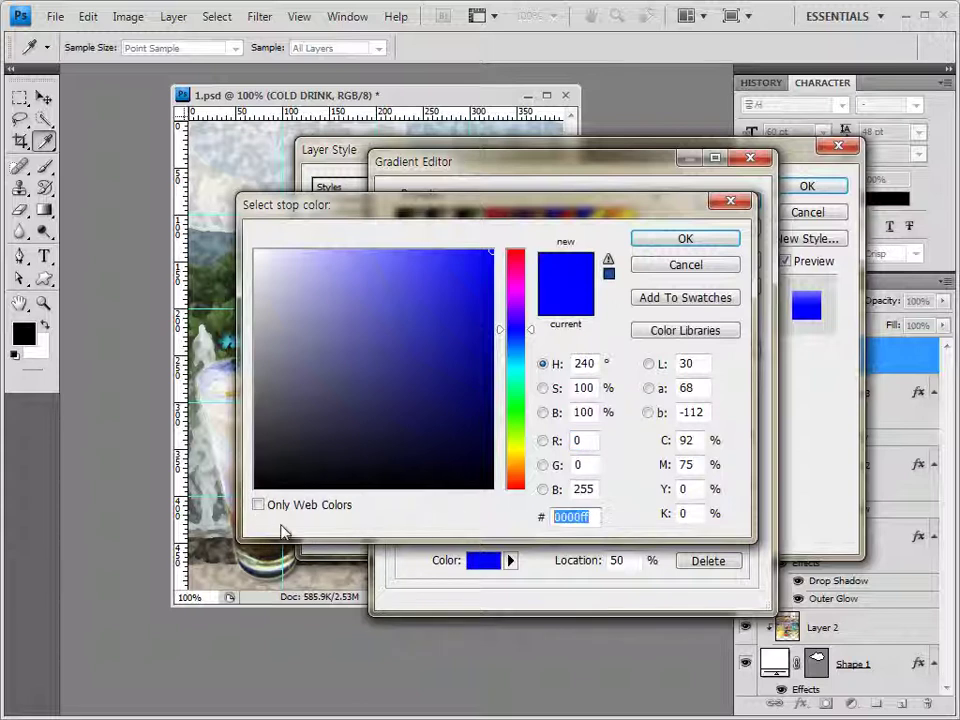
type("00ffd2")
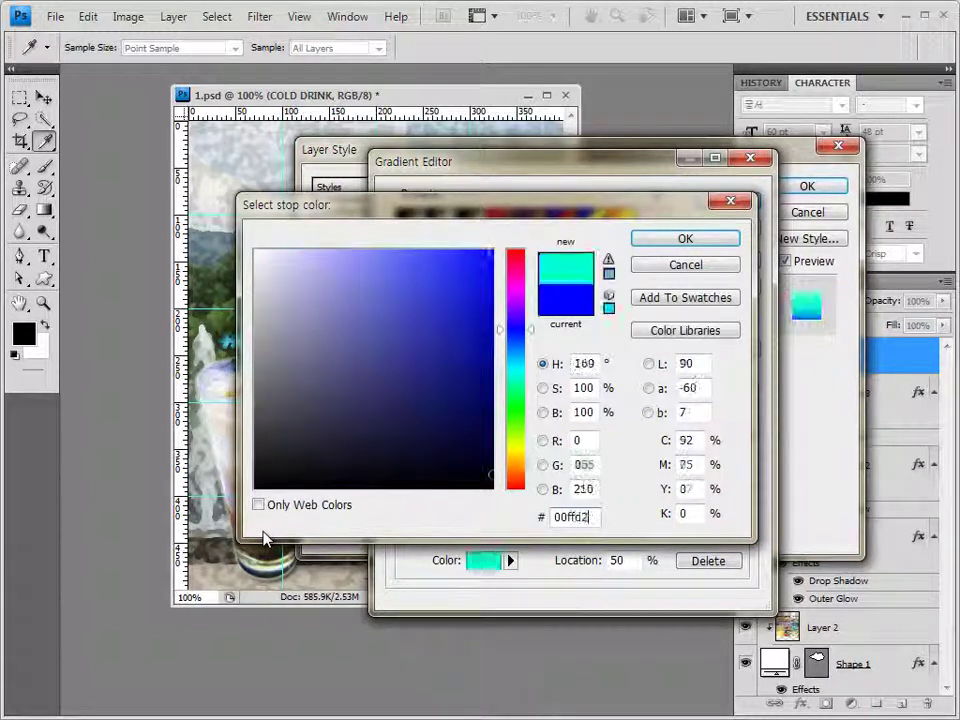
key("Return")
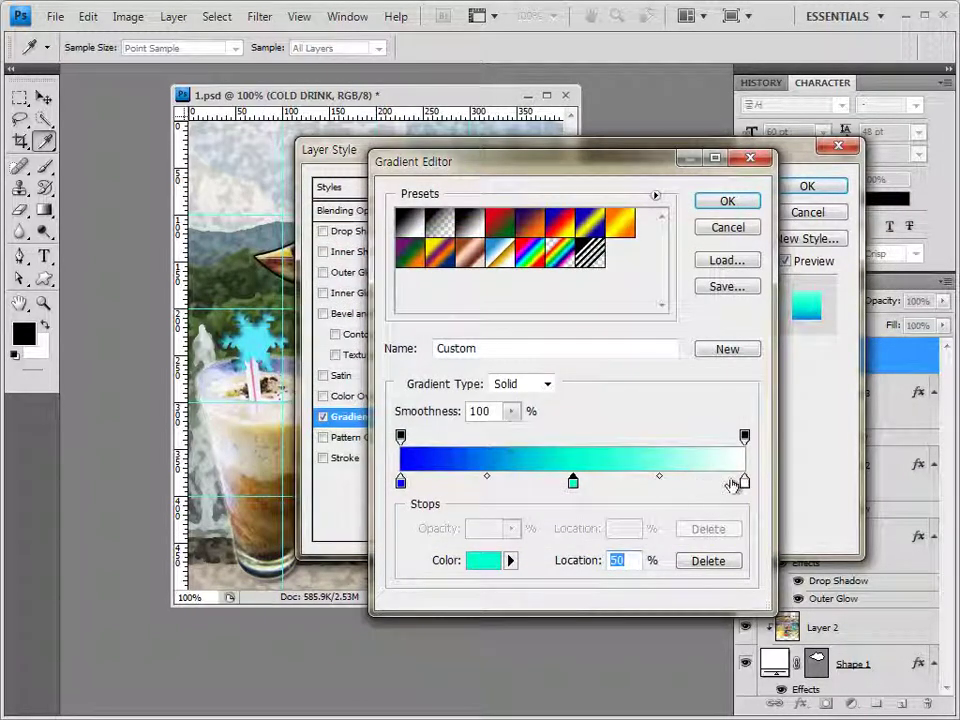
double_click(744, 482)
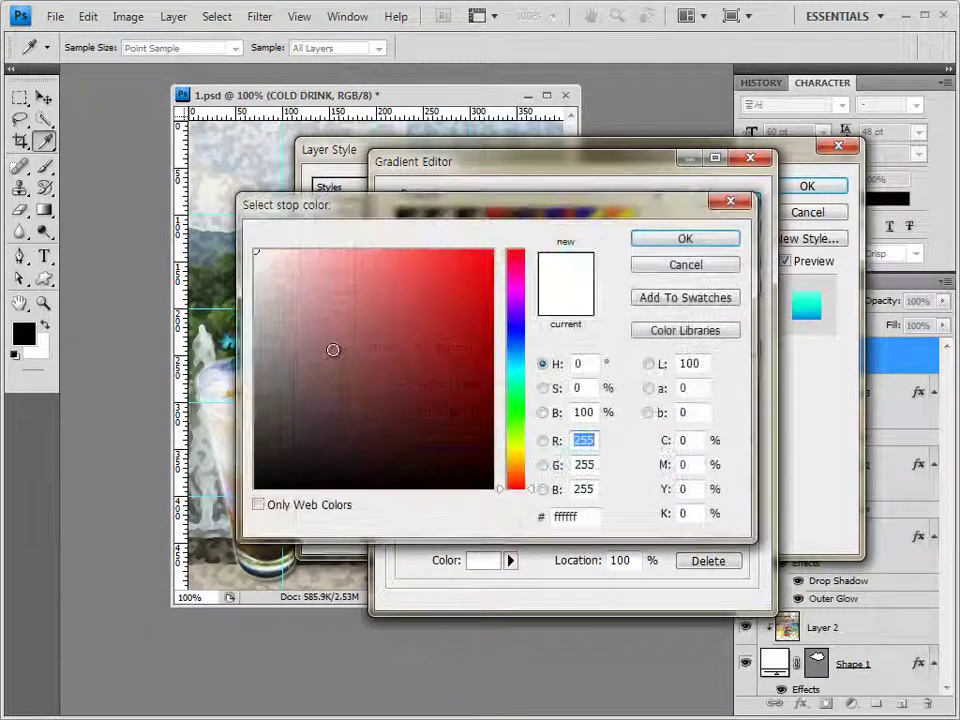
left_click(592, 516)
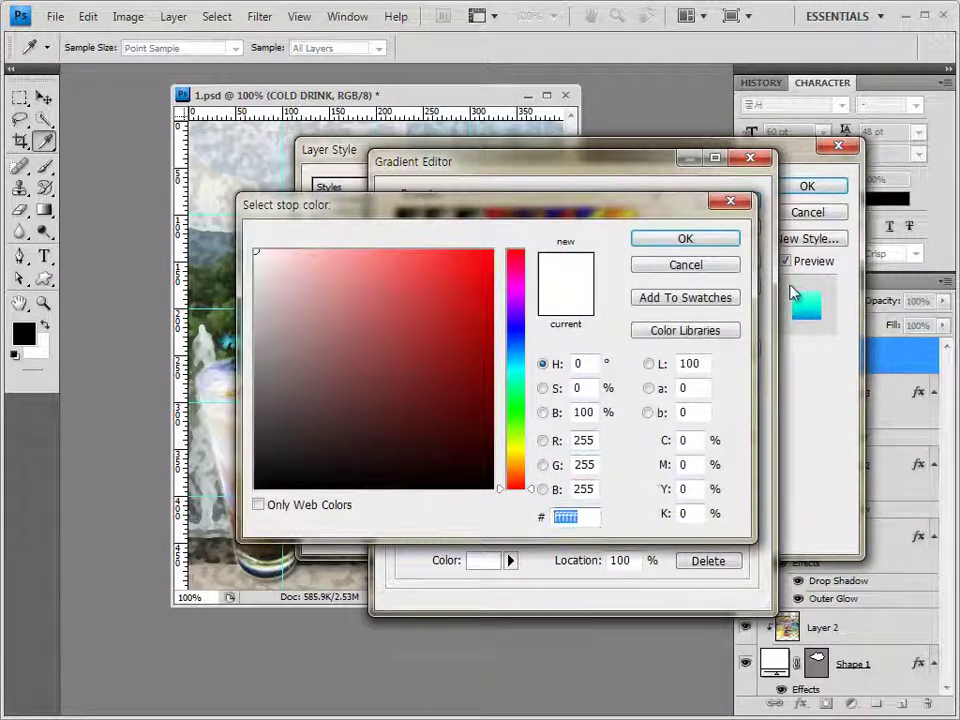
left_click(724, 240)
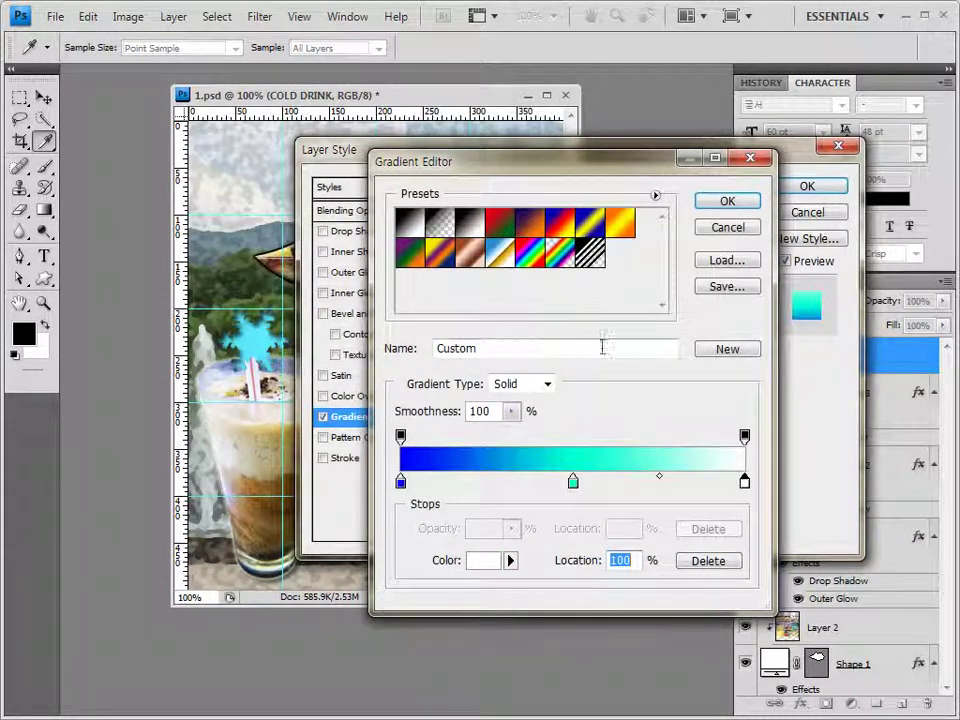
left_click(735, 205)
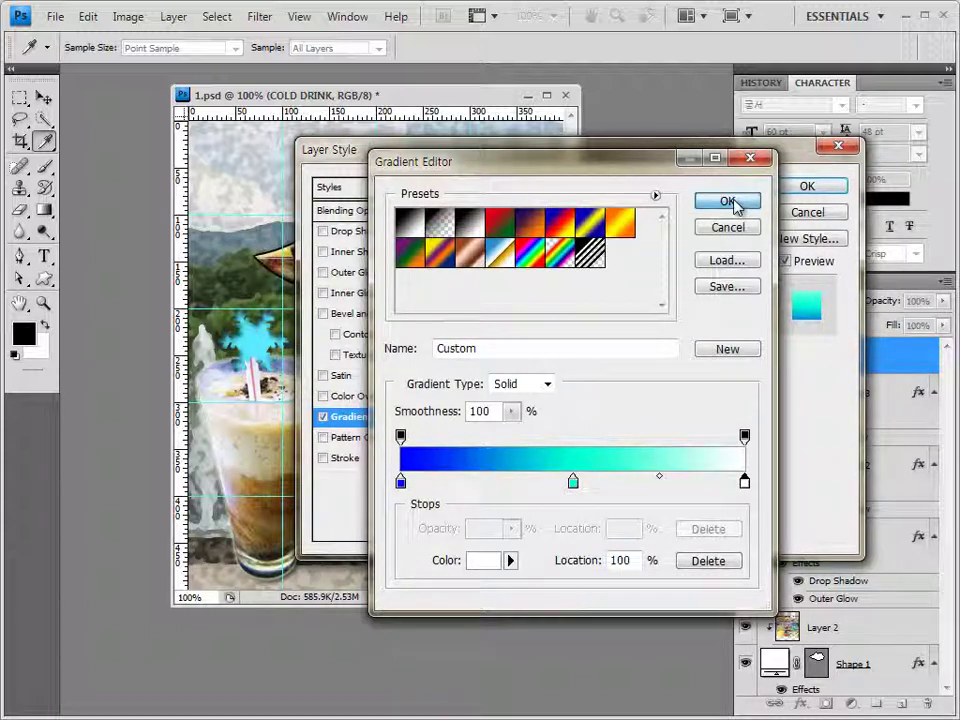
- Add a 2 px outside Stroke in light blue, #79deff, to the COLD DRINK text and accept the layer style
left_click(346, 459)
double_click(650, 213)
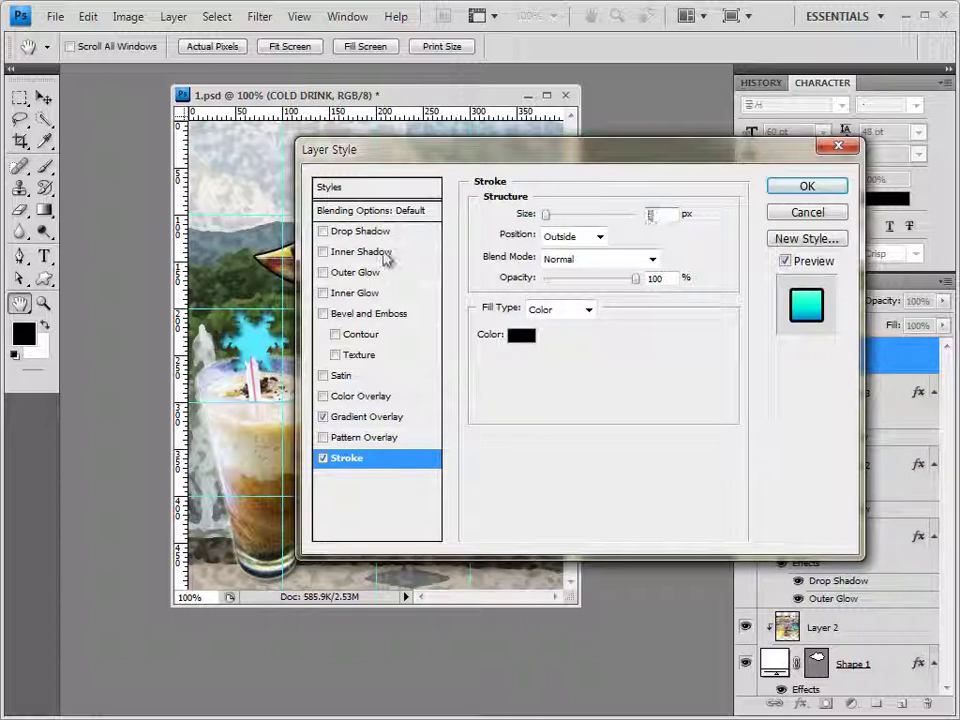
type("2")
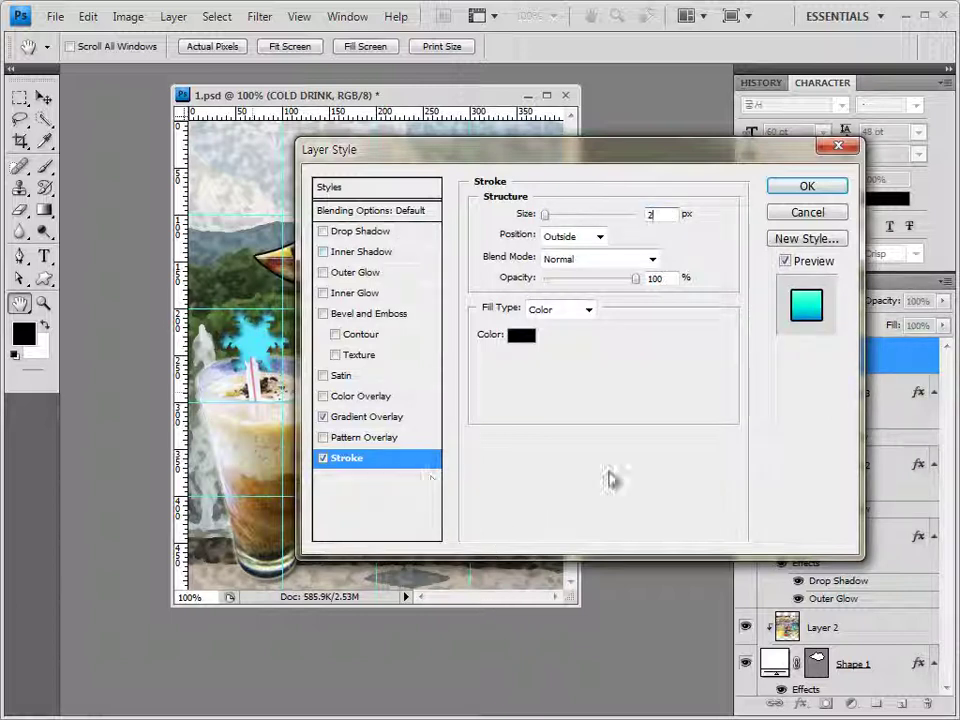
left_click(520, 335)
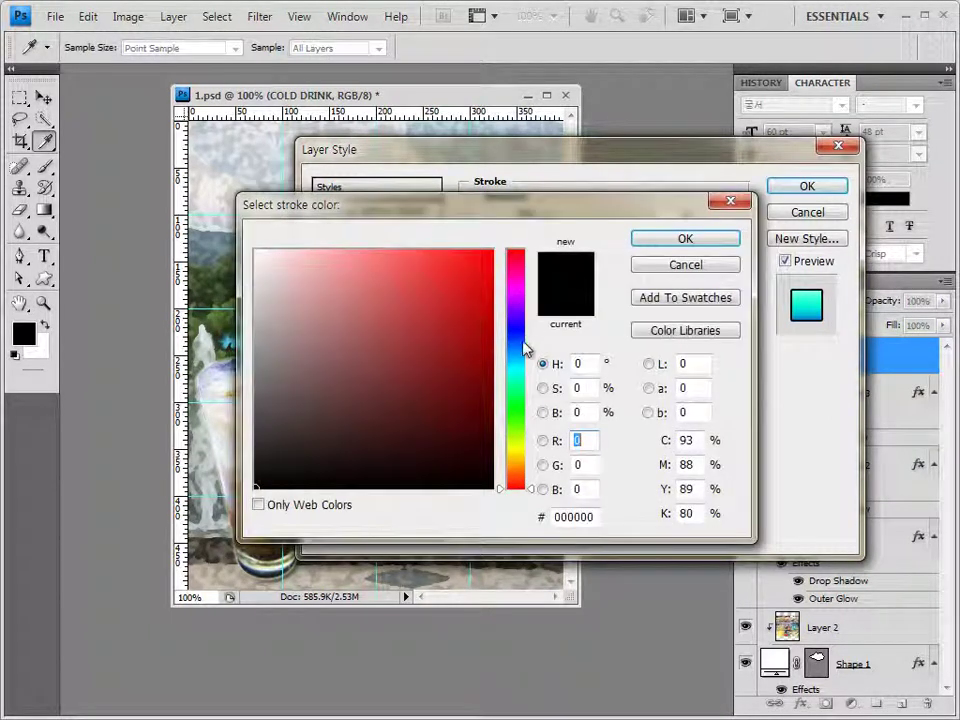
double_click(578, 516)
type("79deff")
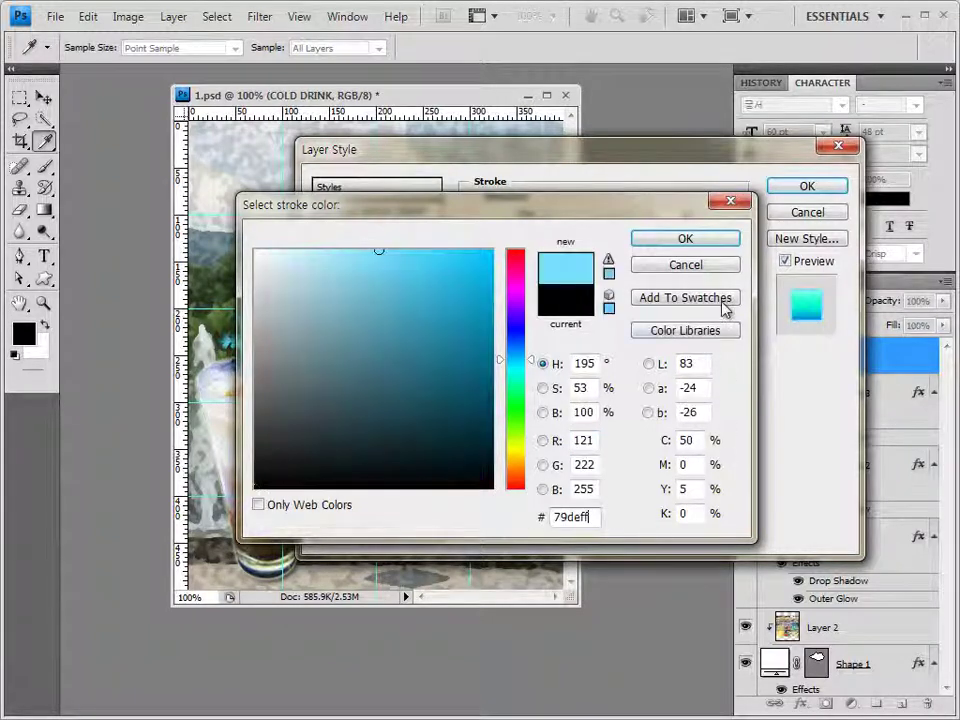
left_click(710, 244)
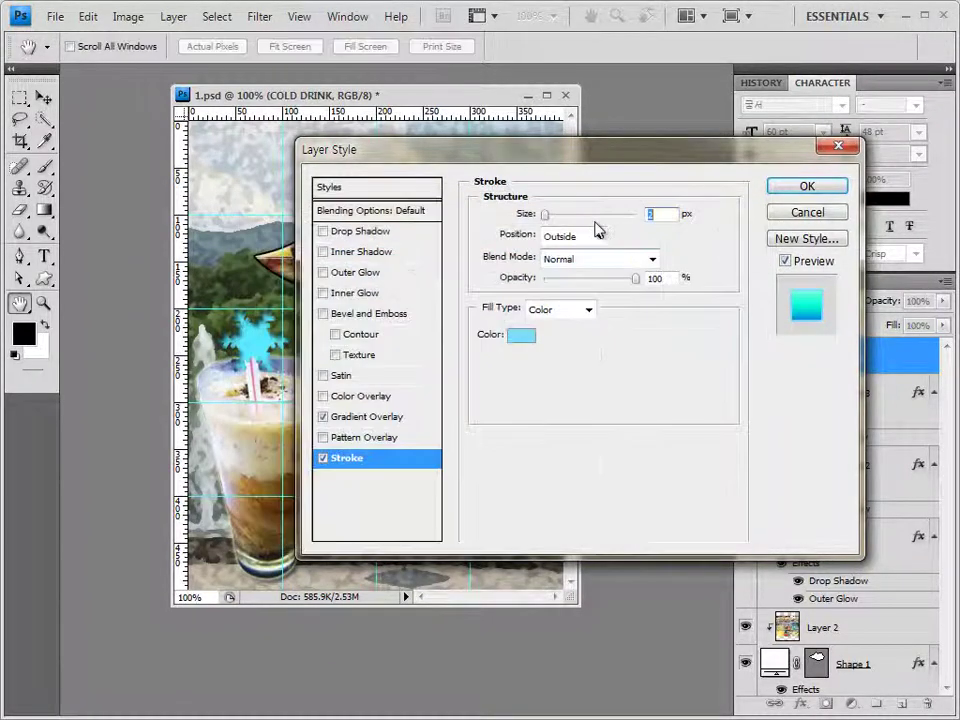
left_click_drag(638, 163, 718, 72)
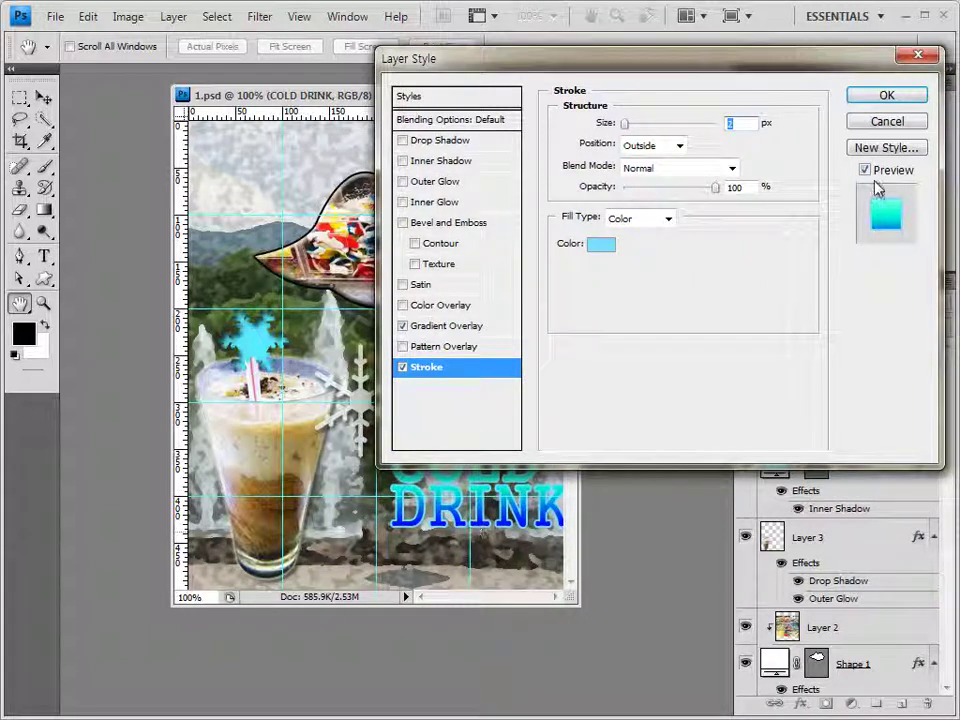
left_click(887, 99)
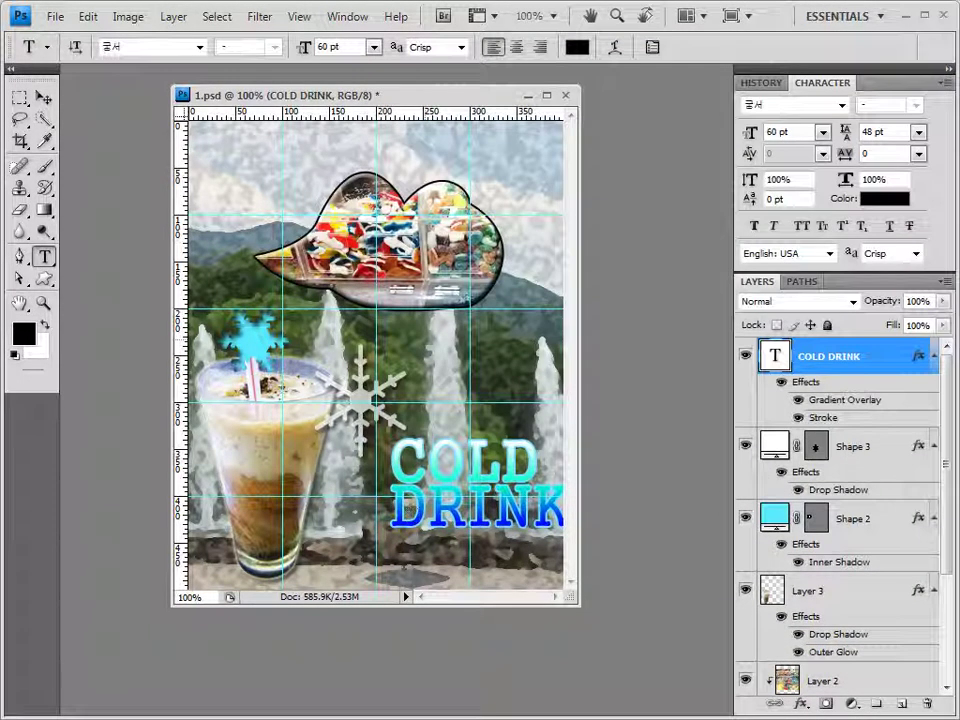
- Move the COLD DRINK text fully inside the canvas beside the glass, set its leading to 72 pt and adjust its position
left_click(43, 97)
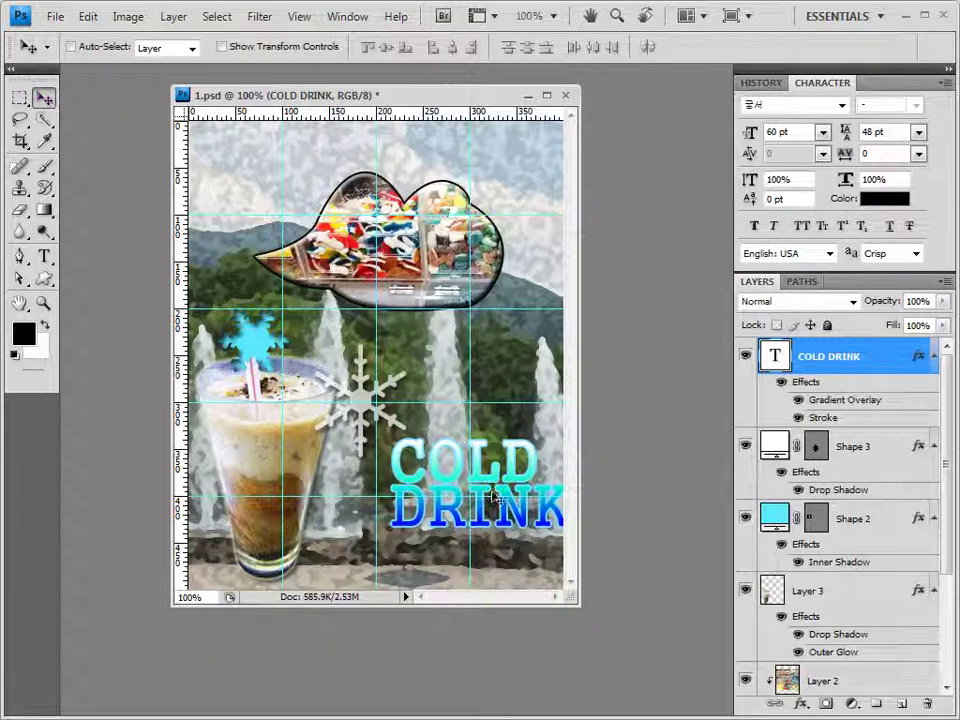
left_click_drag(498, 484, 470, 475)
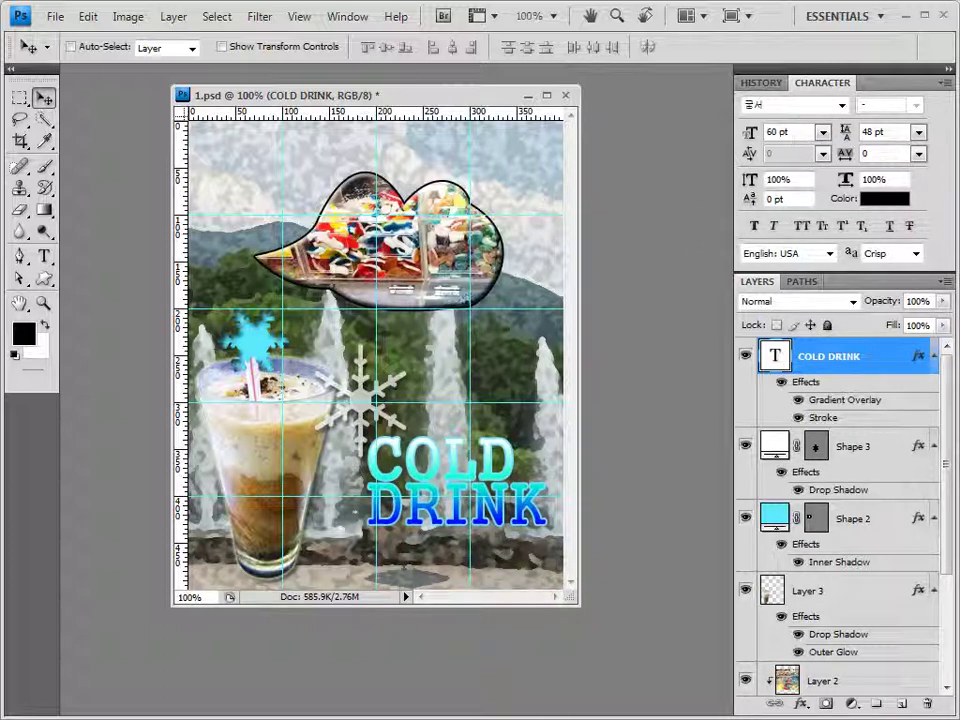
left_click(918, 131)
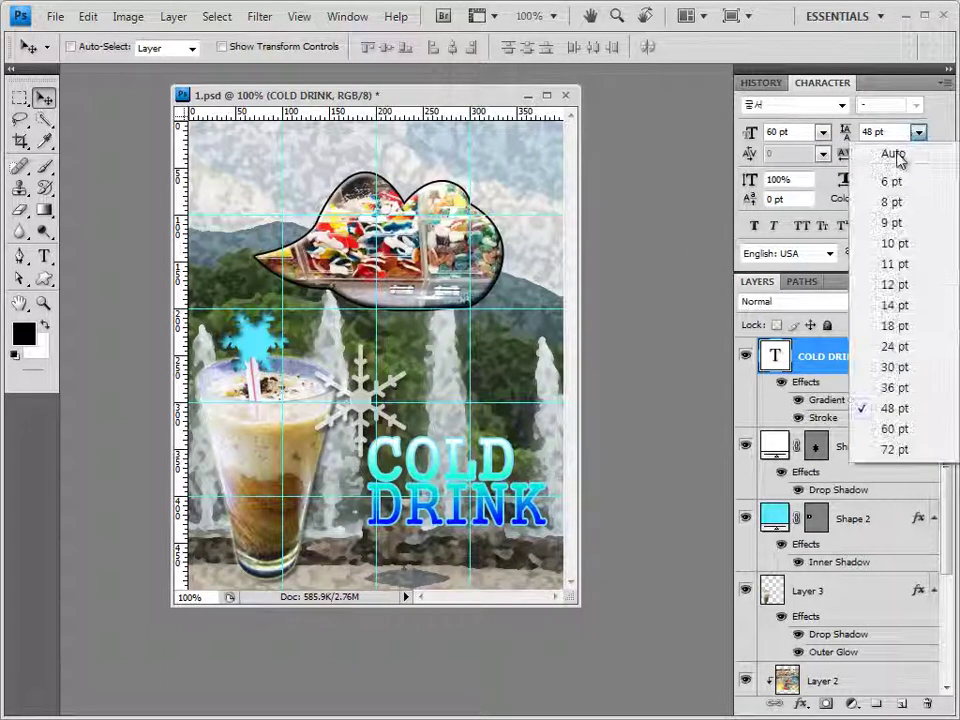
left_click(896, 154)
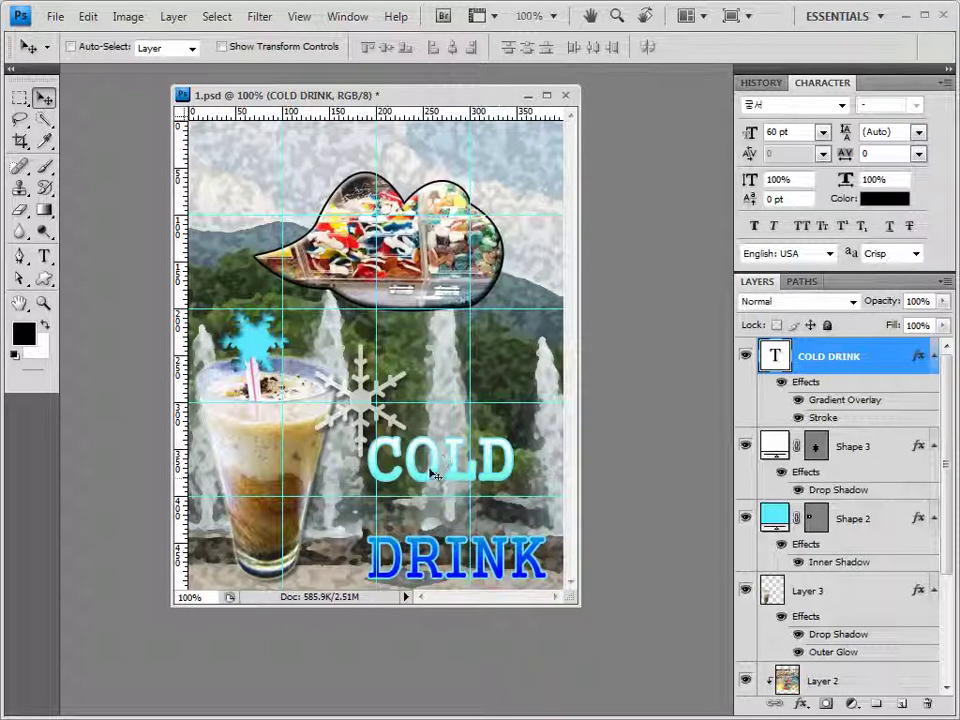
left_click(918, 131)
left_click(888, 450)
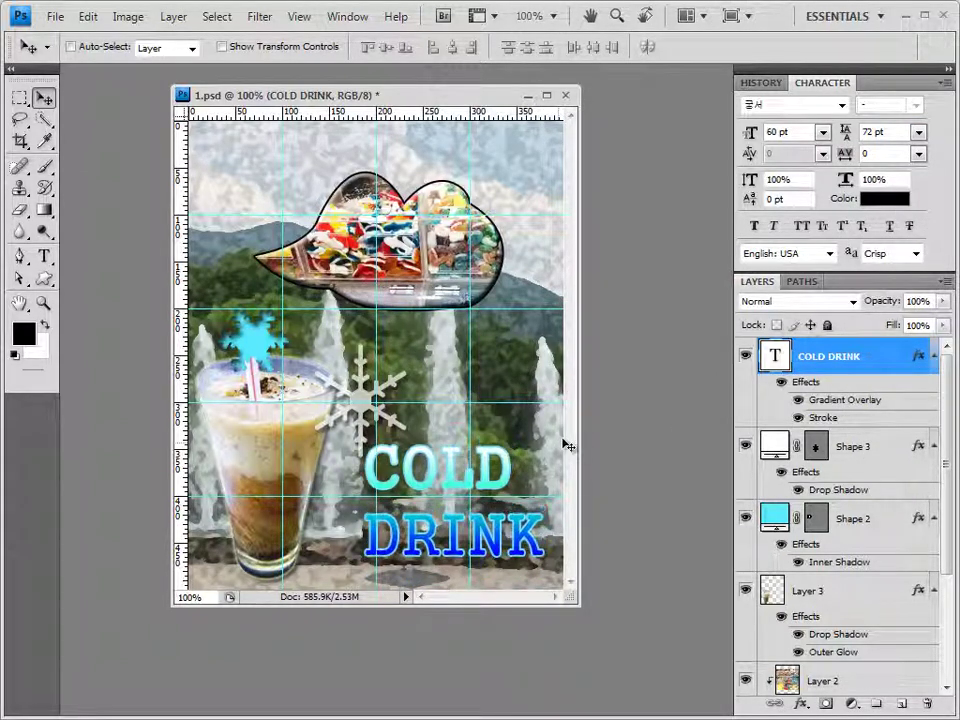
left_click_drag(421, 412, 418, 420)
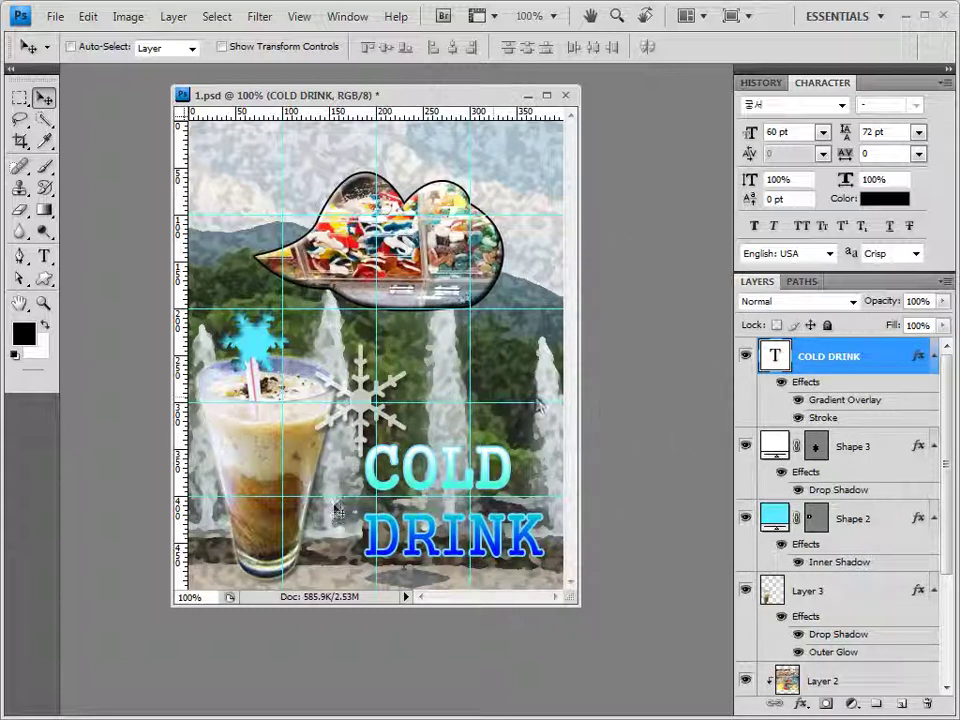
- Save 1.psd with maximized compatibility and clear all guides from the document
left_click(55, 18)
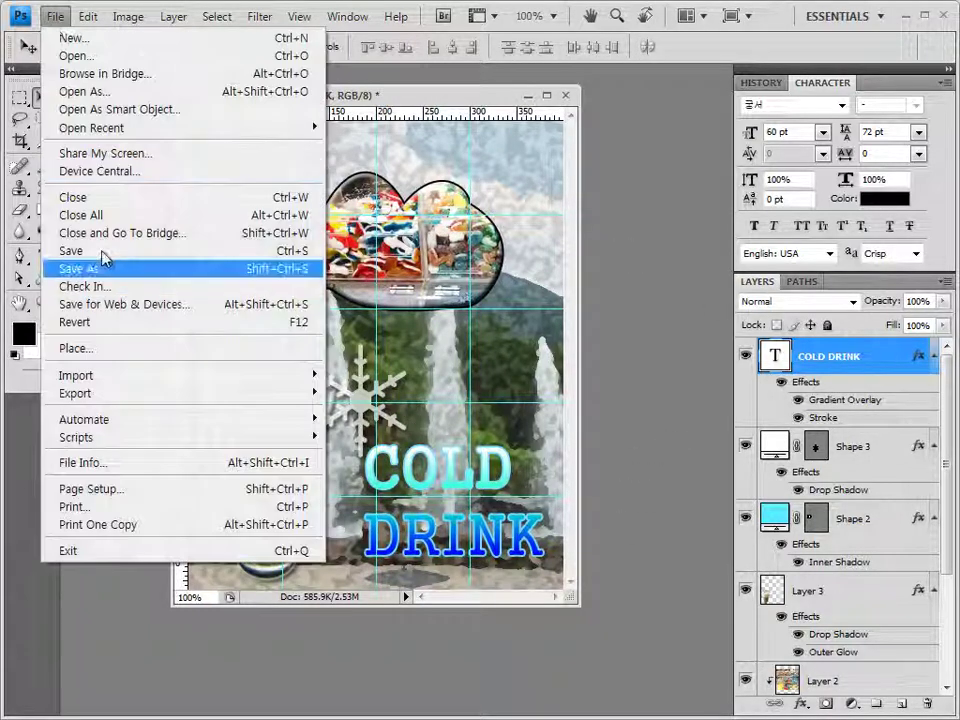
left_click(100, 251)
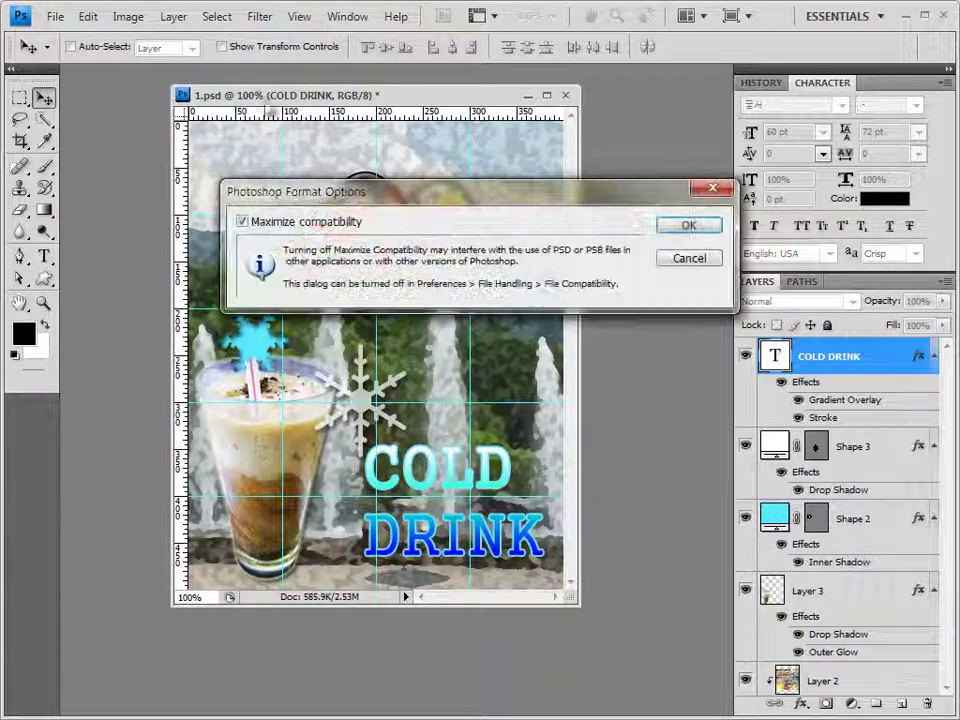
left_click(689, 224)
left_click(303, 16)
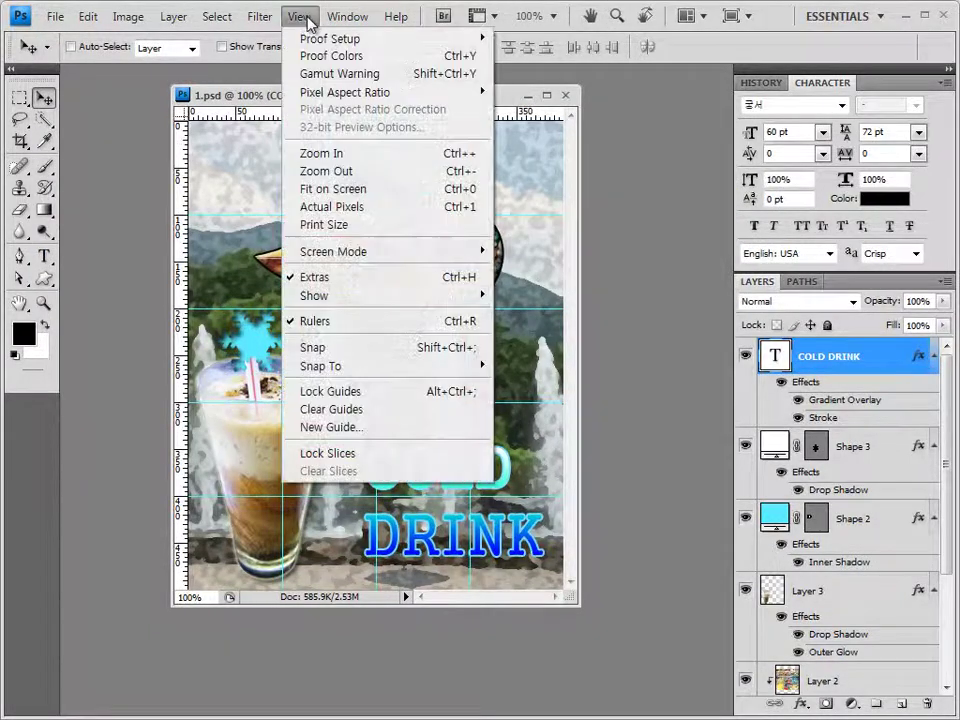
left_click(350, 411)
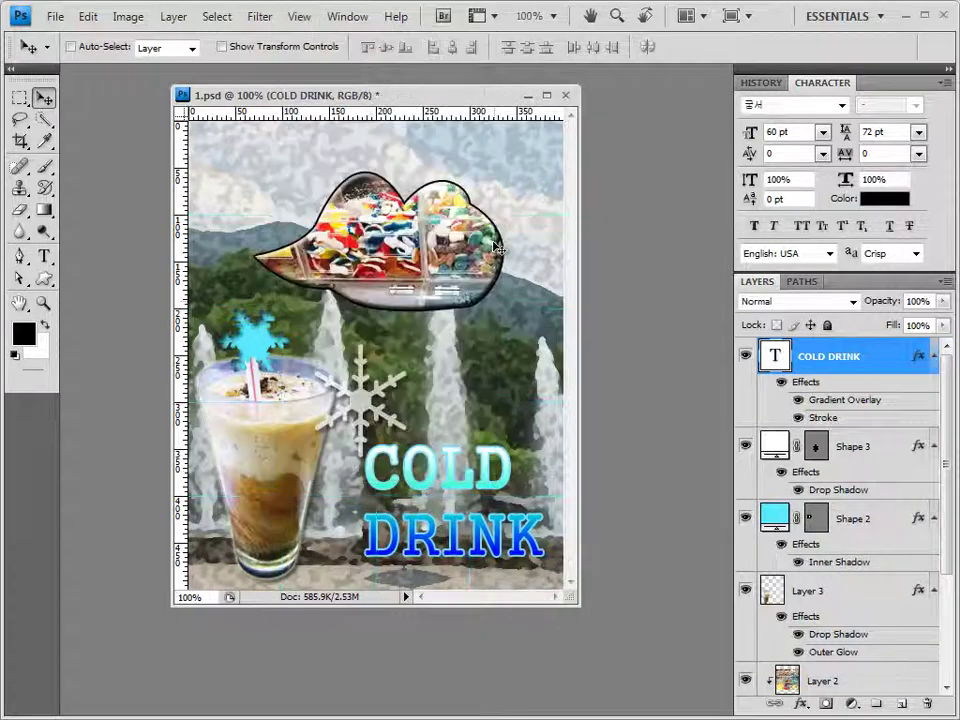
- Save a JPEG copy at quality 8 in the GTQ folder, named with the examinee number, the examinee's name and 1, separated by hyphens
left_click(55, 16)
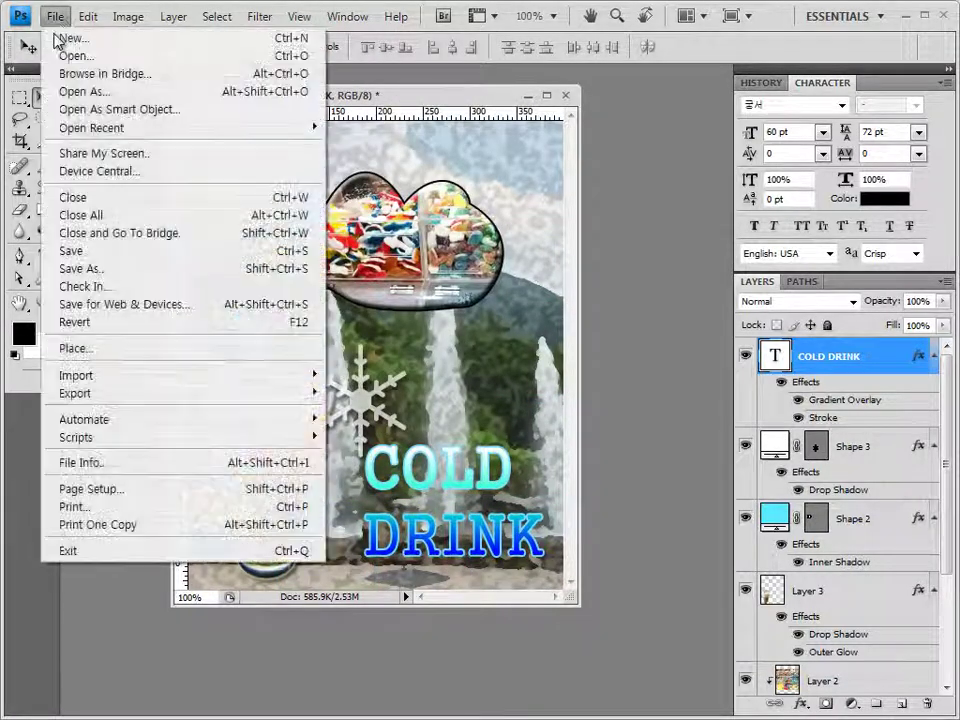
left_click(88, 269)
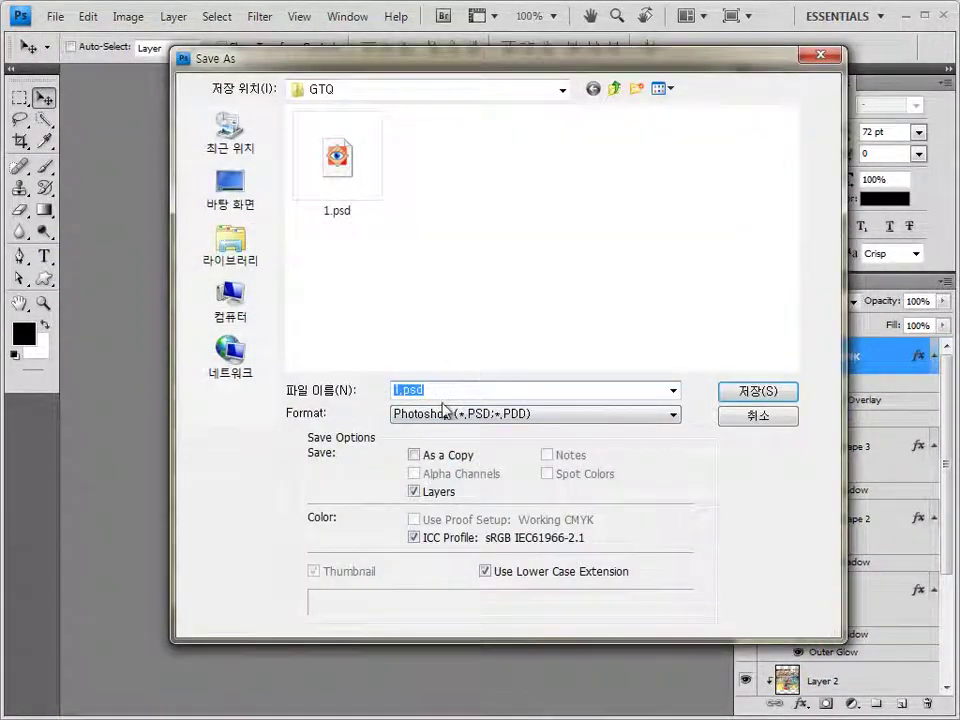
left_click(398, 388)
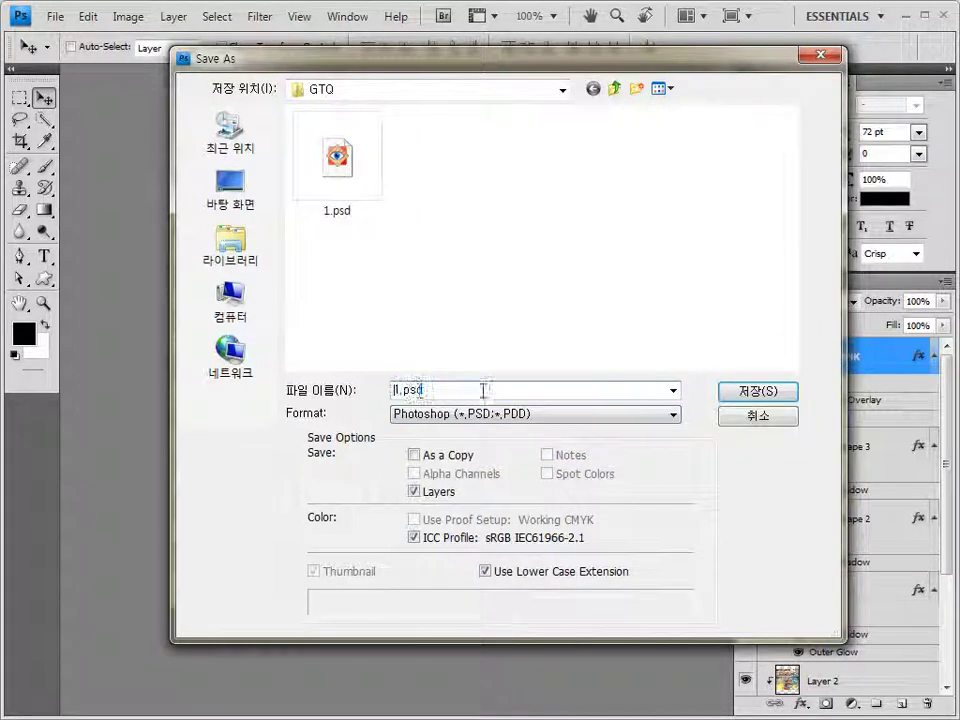
left_click(471, 413)
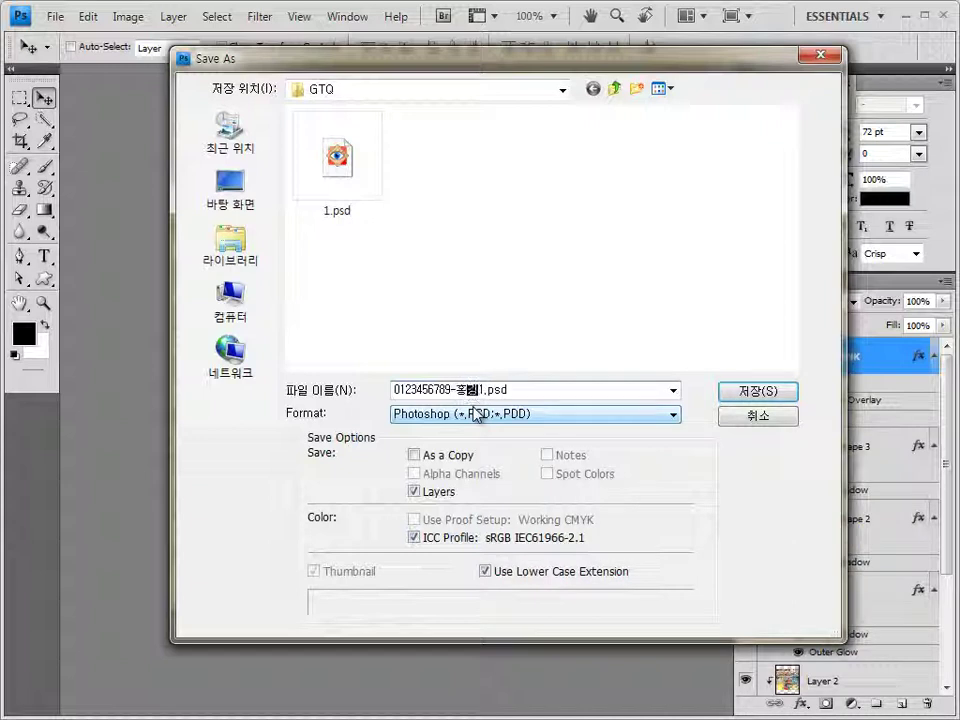
type("동-")
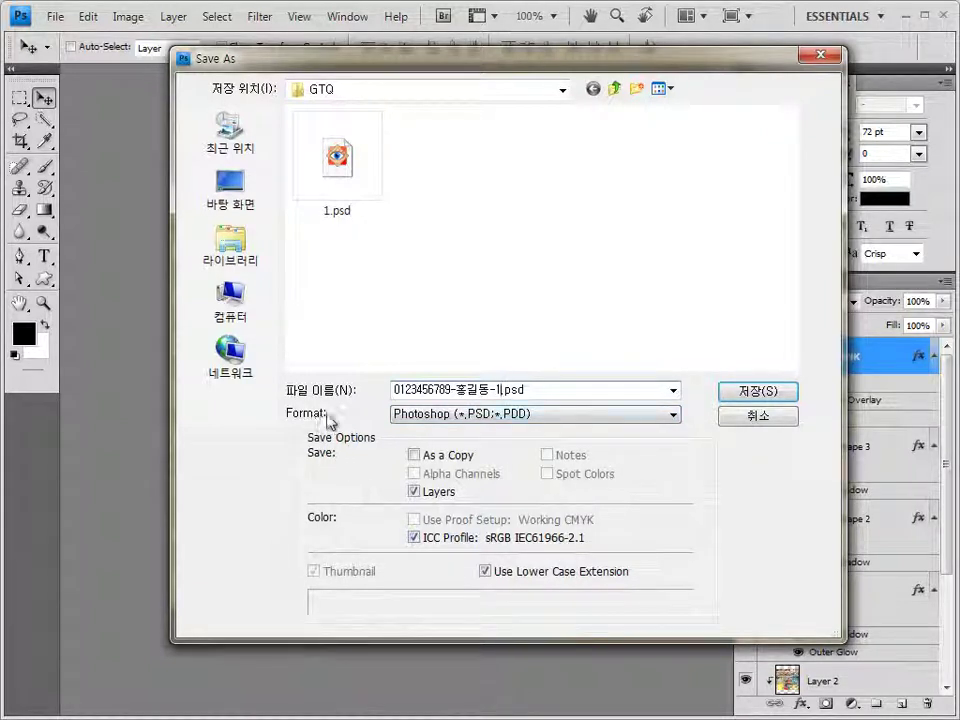
left_click(549, 416)
left_click(549, 418)
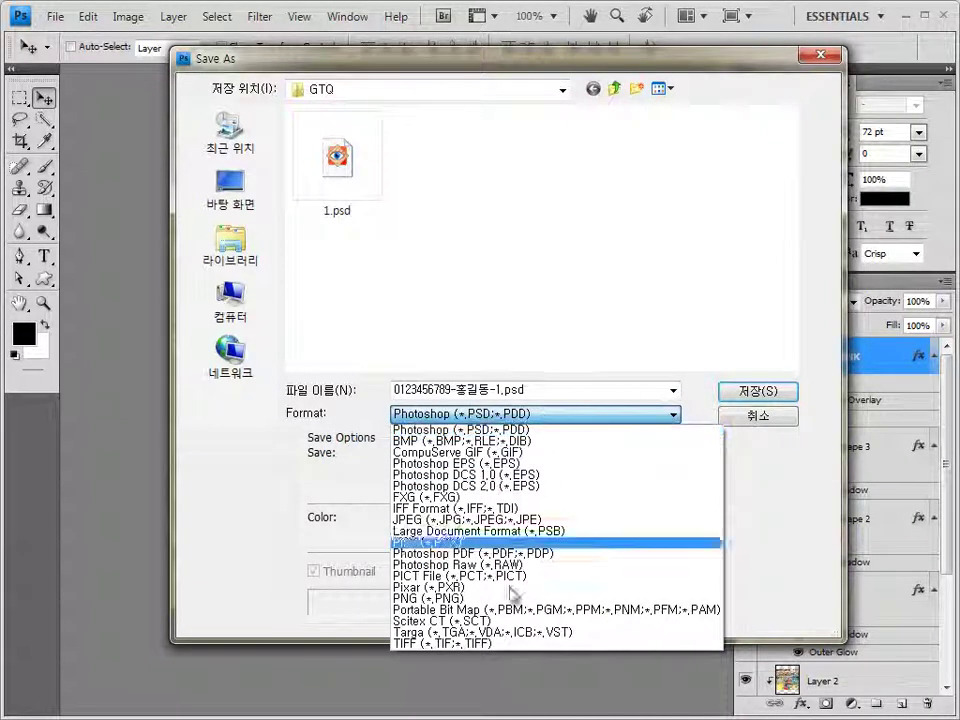
left_click(488, 519)
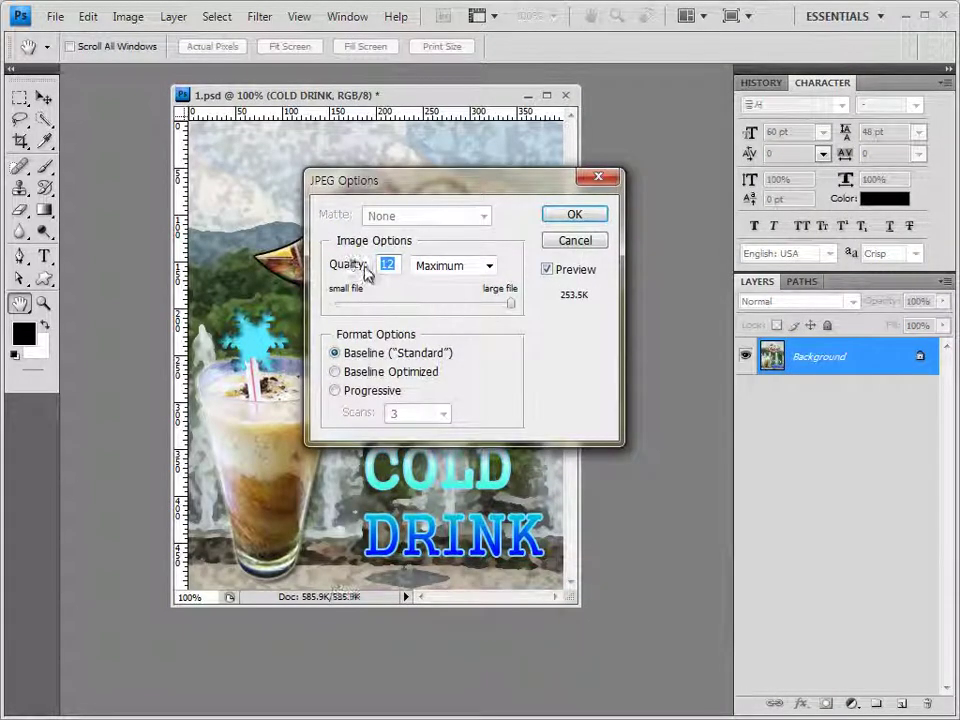
type("8")
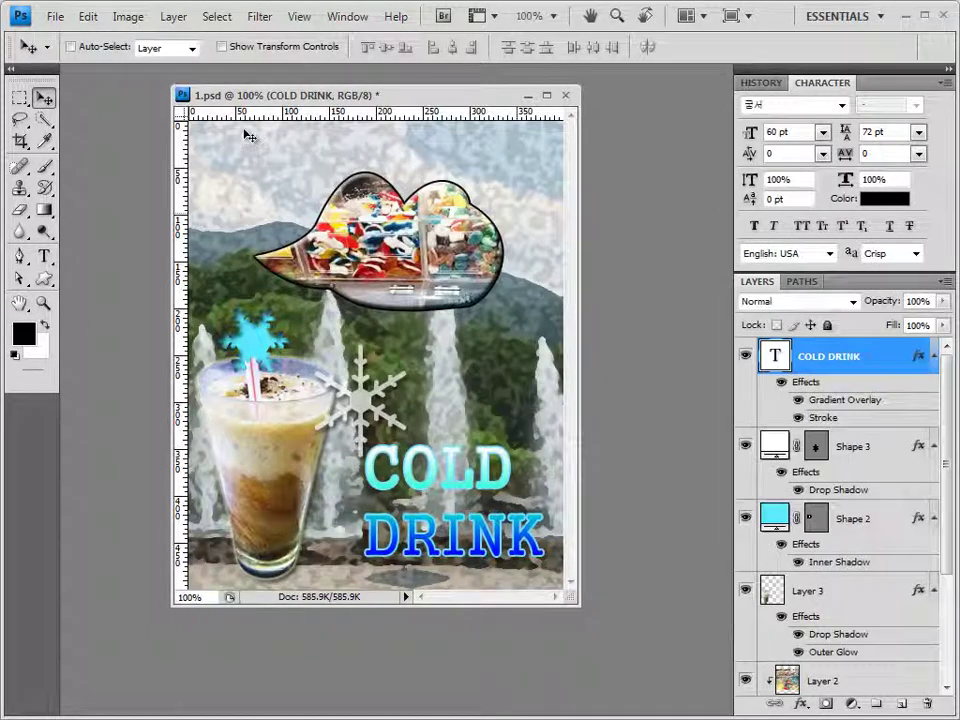
- Resize the image to 40 × 50 pixels with constrained proportions
left_click(127, 16)
left_click(162, 153)
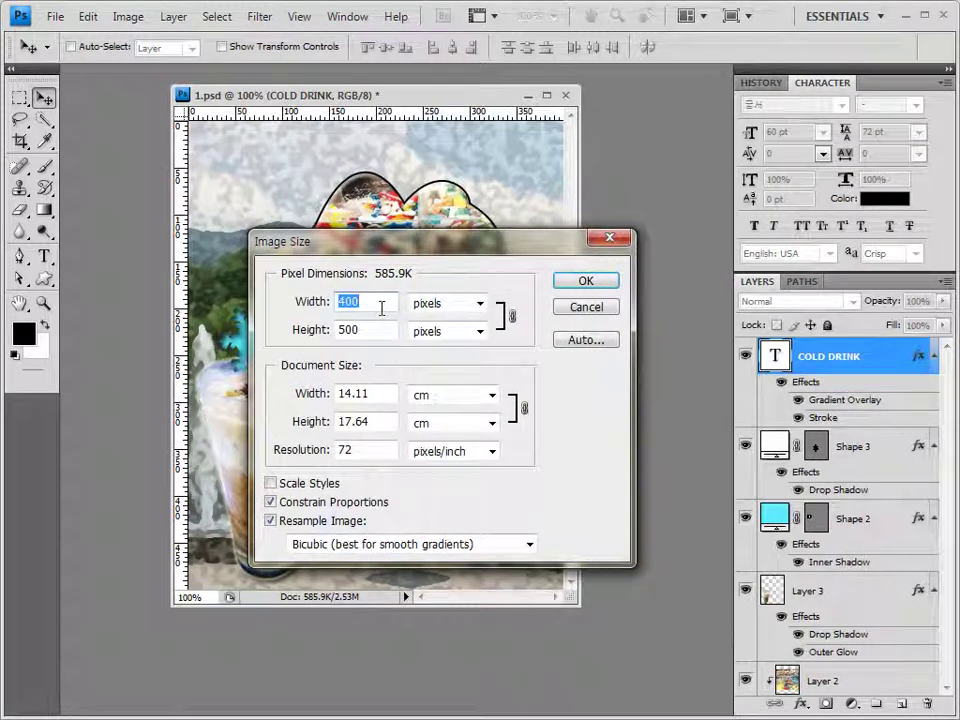
type("40")
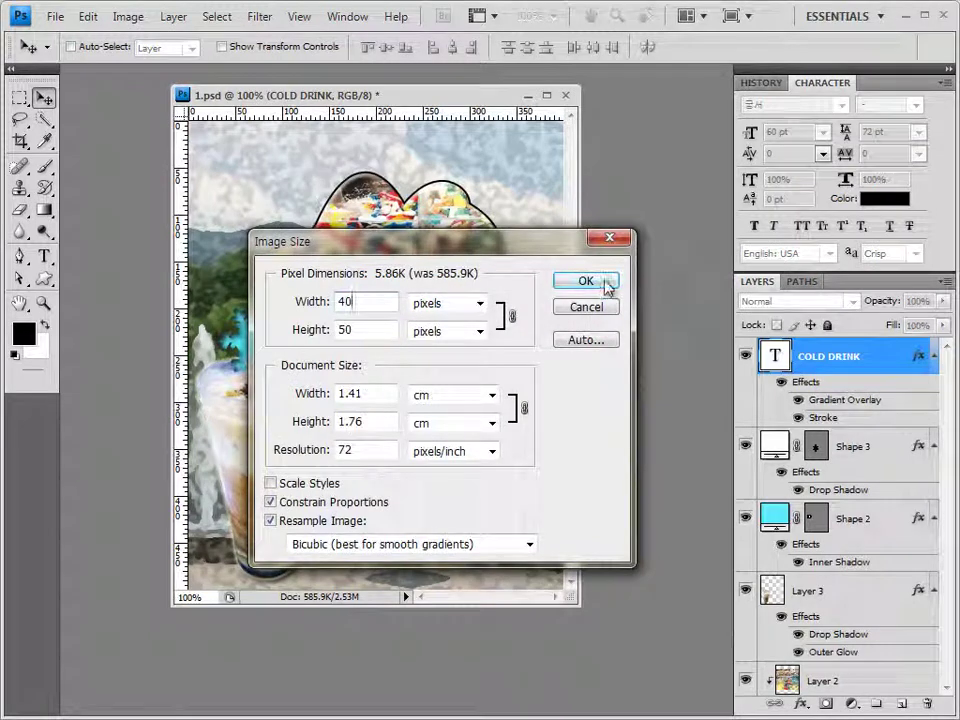
left_click(606, 284)
- Save the resized image as a layered PSD with the JPEG's file name in the GTQ folder, maximizing compatibility, and close it
left_click(55, 16)
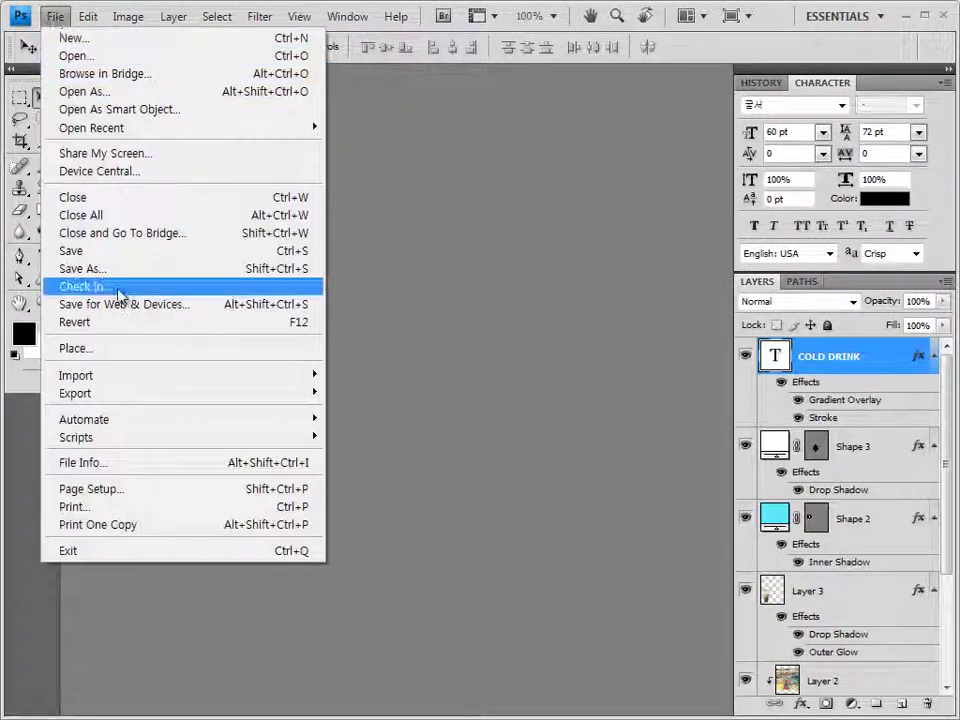
left_click(118, 268)
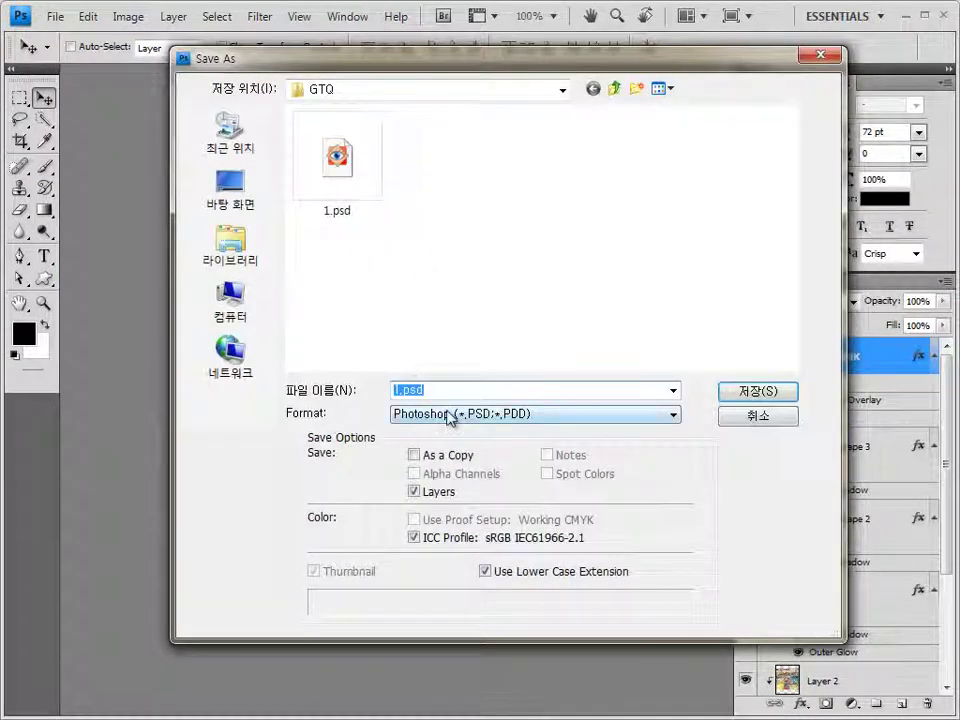
left_click(449, 418)
left_click(460, 519)
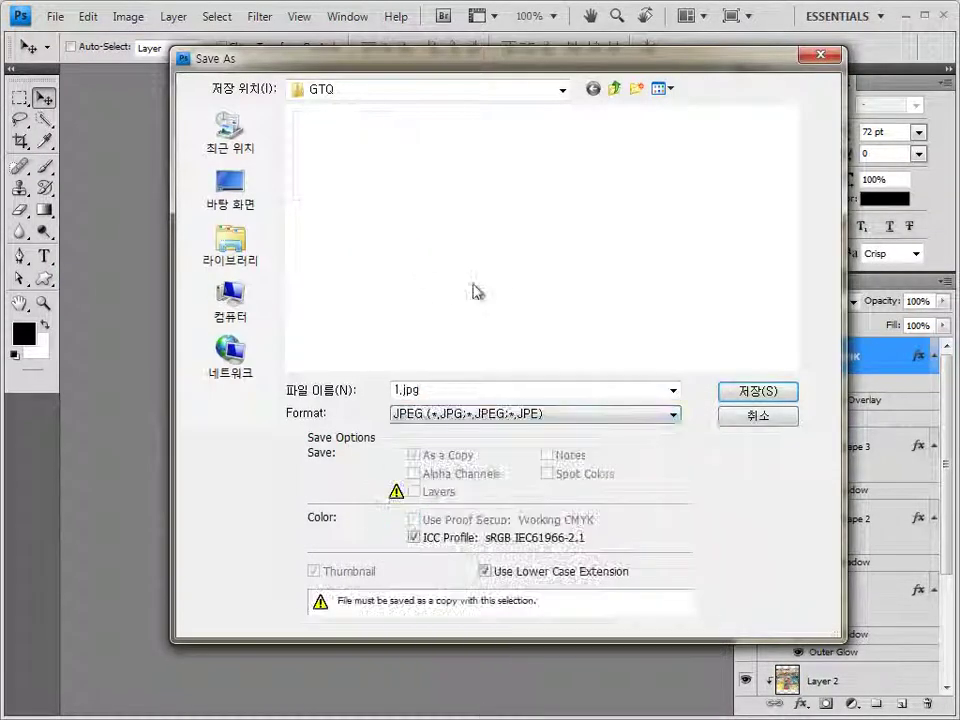
left_click(338, 168)
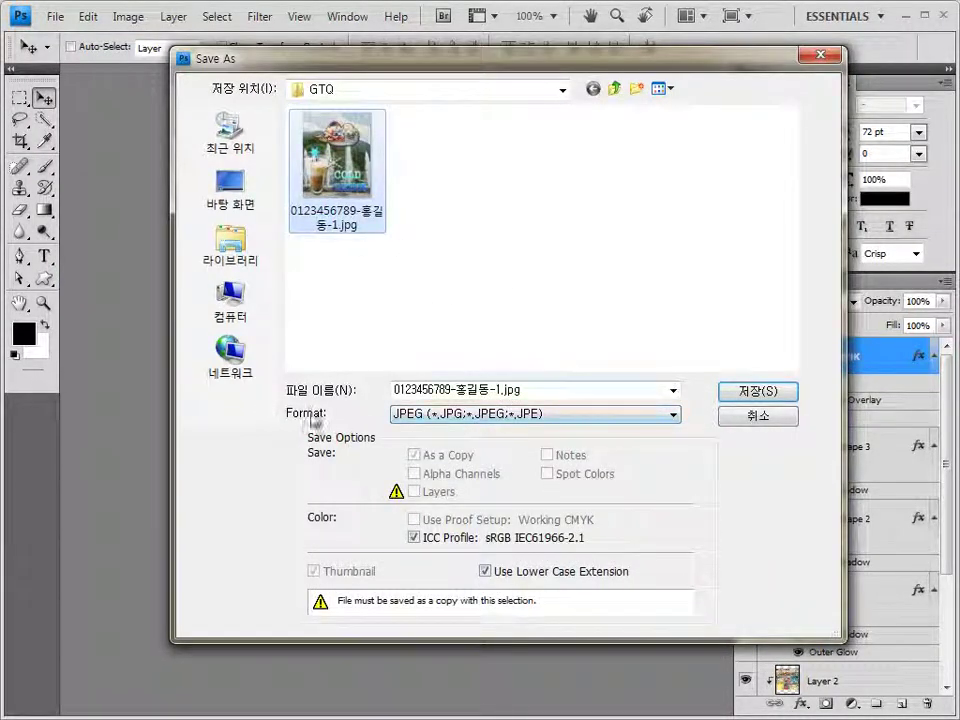
left_click(474, 416)
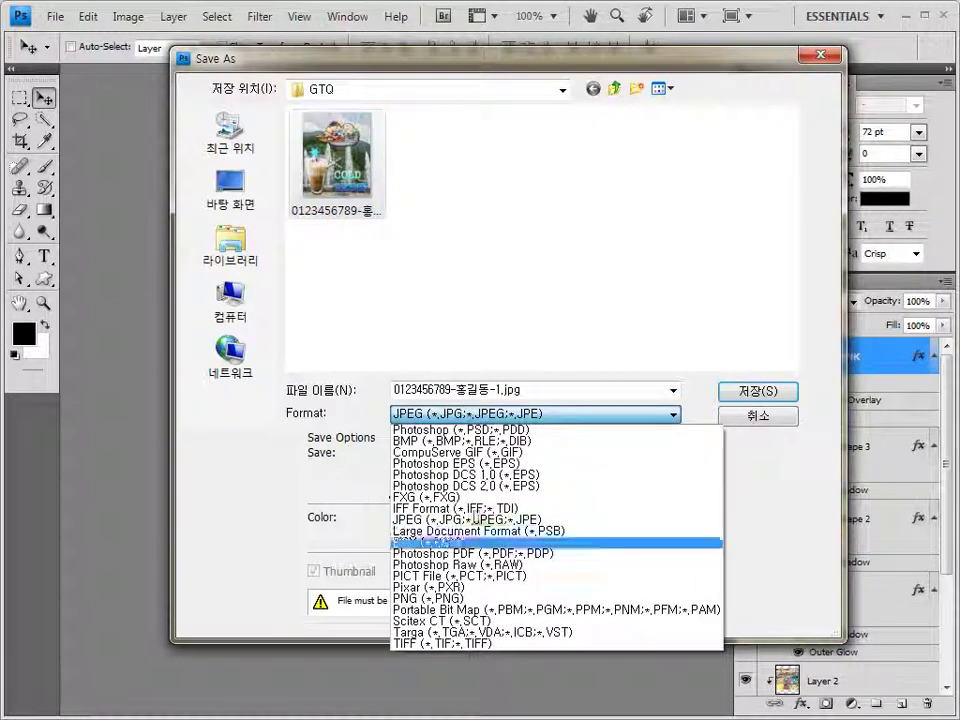
left_click(467, 438)
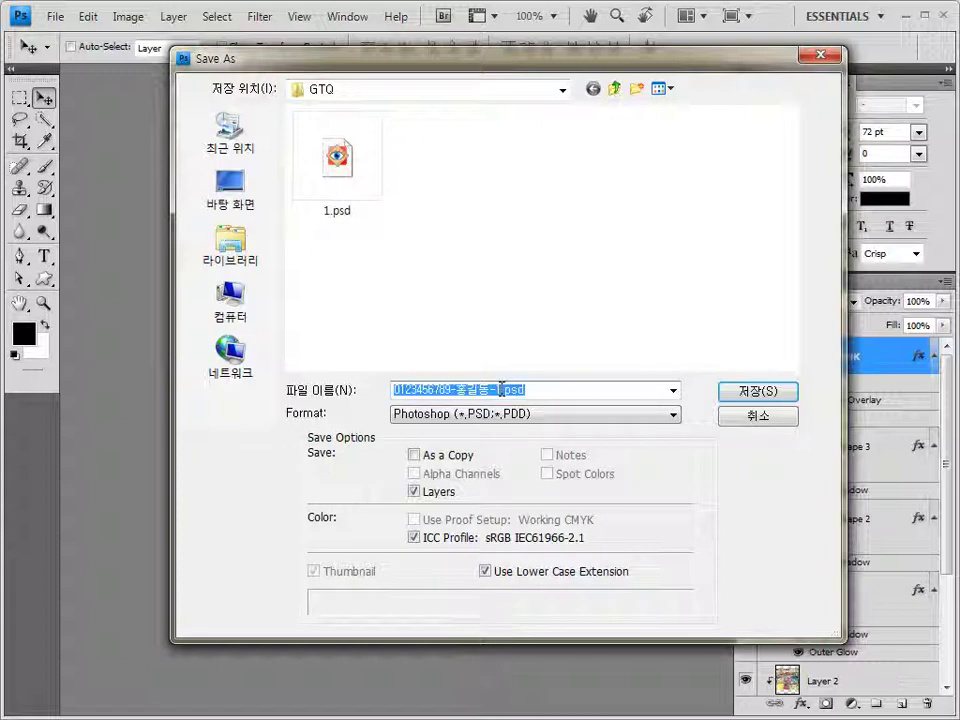
left_click_drag(501, 389, 561, 390)
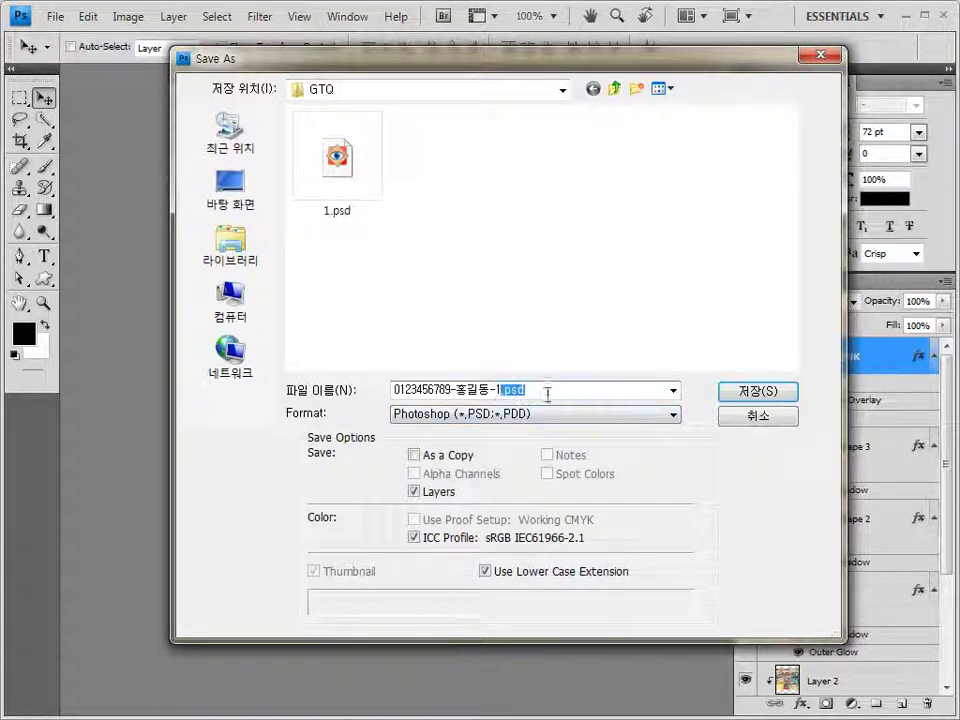
left_click(781, 393)
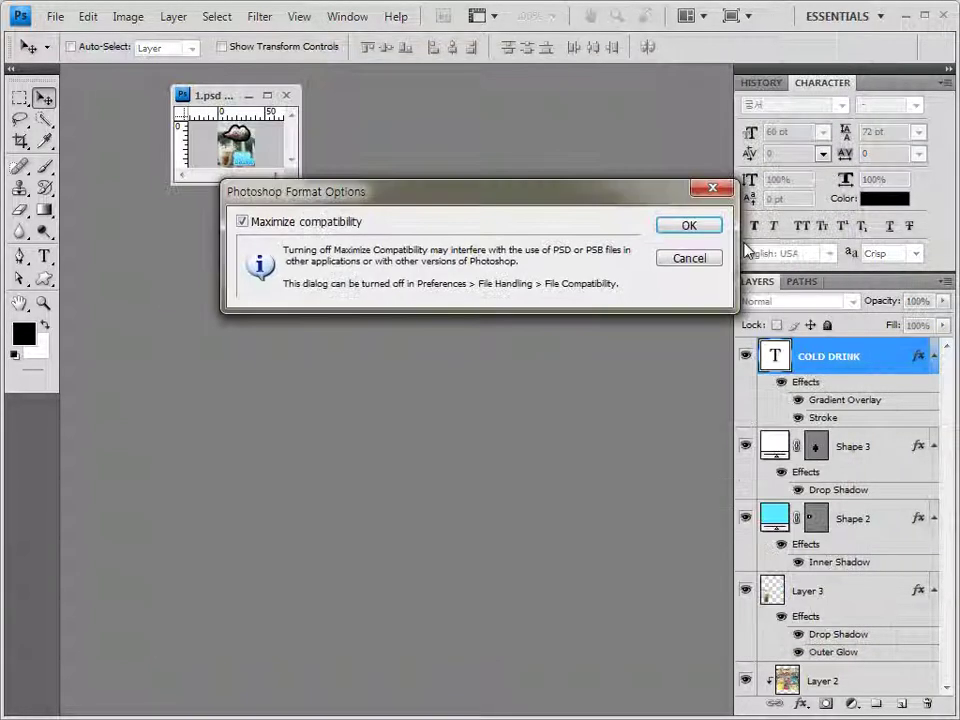
left_click(712, 228)
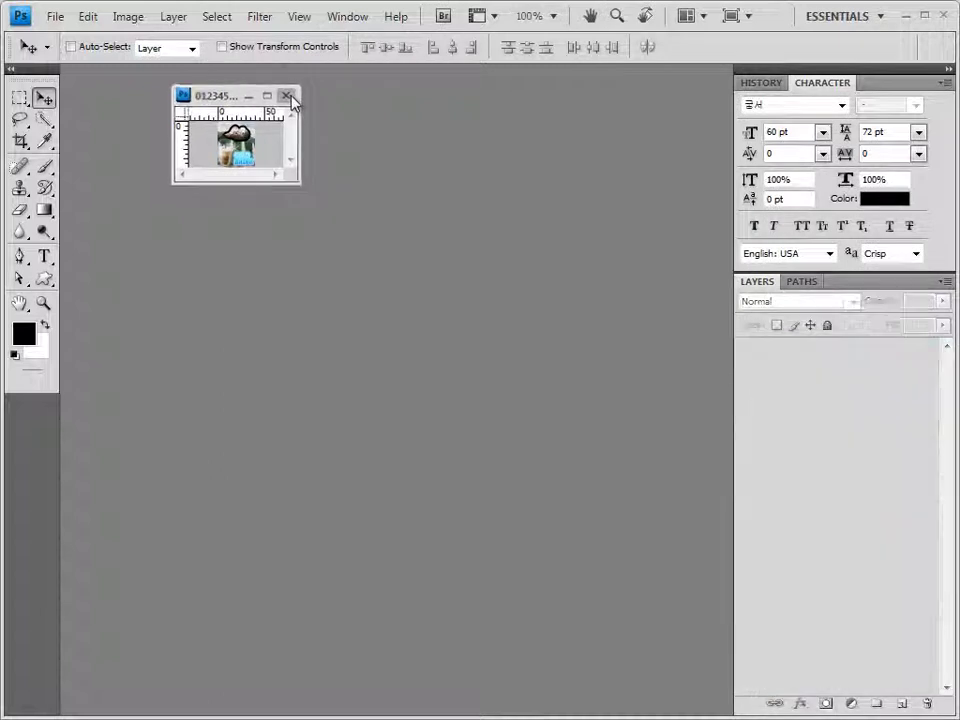
left_click(289, 96)
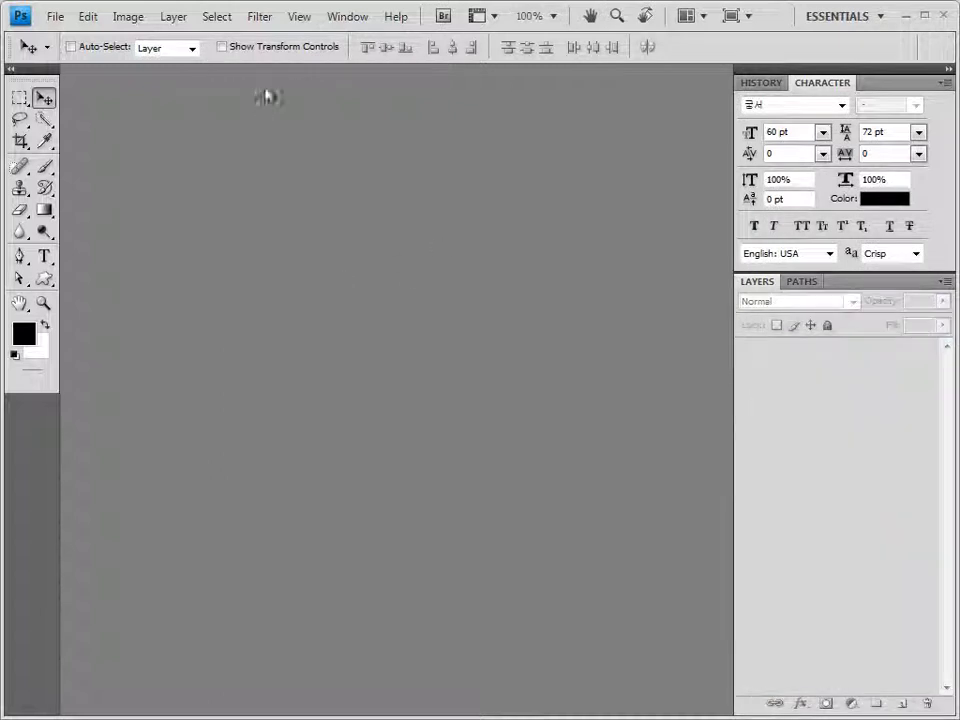
- Check the full names of the JPEG and PSD submission files in the GTQ folder using the list view, without opening them
left_click(55, 16)
left_click(80, 56)
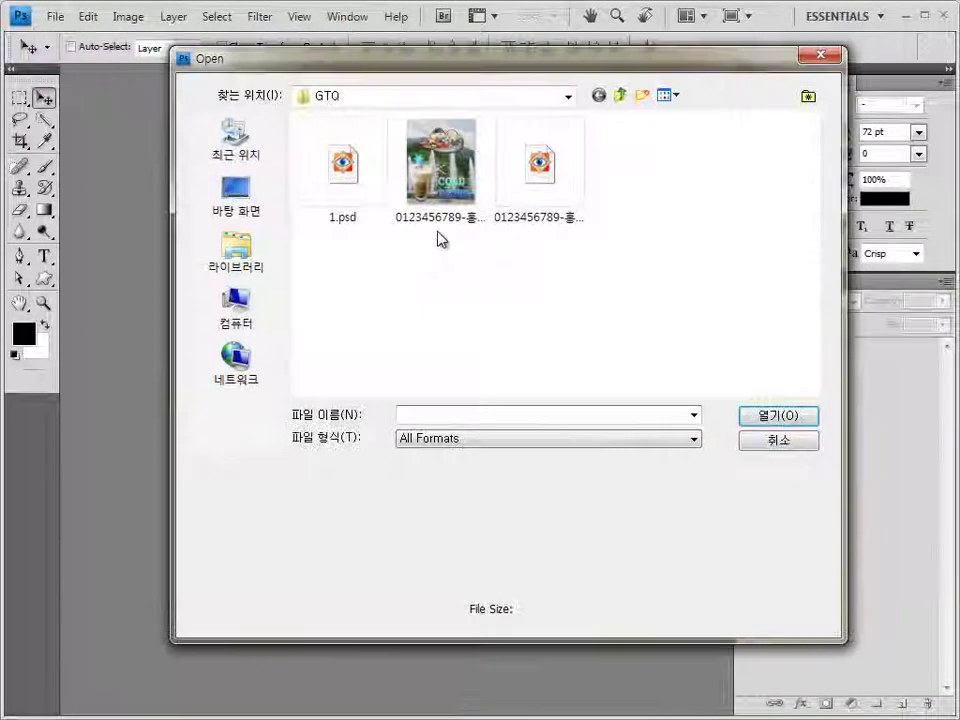
left_click(664, 96)
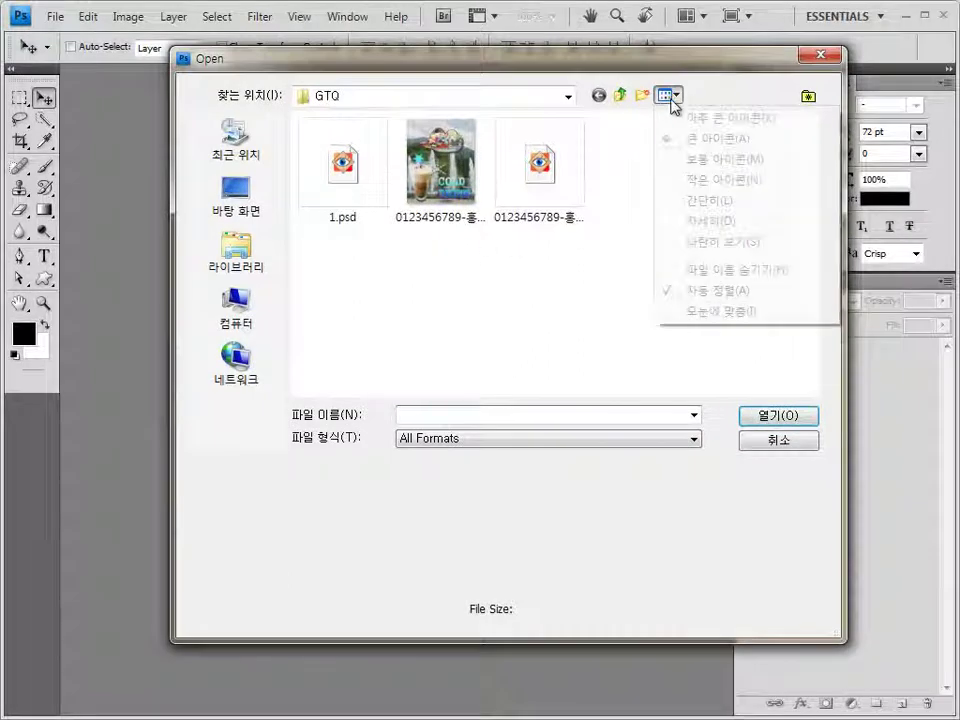
left_click(705, 200)
left_click_drag(512, 200, 380, 136)
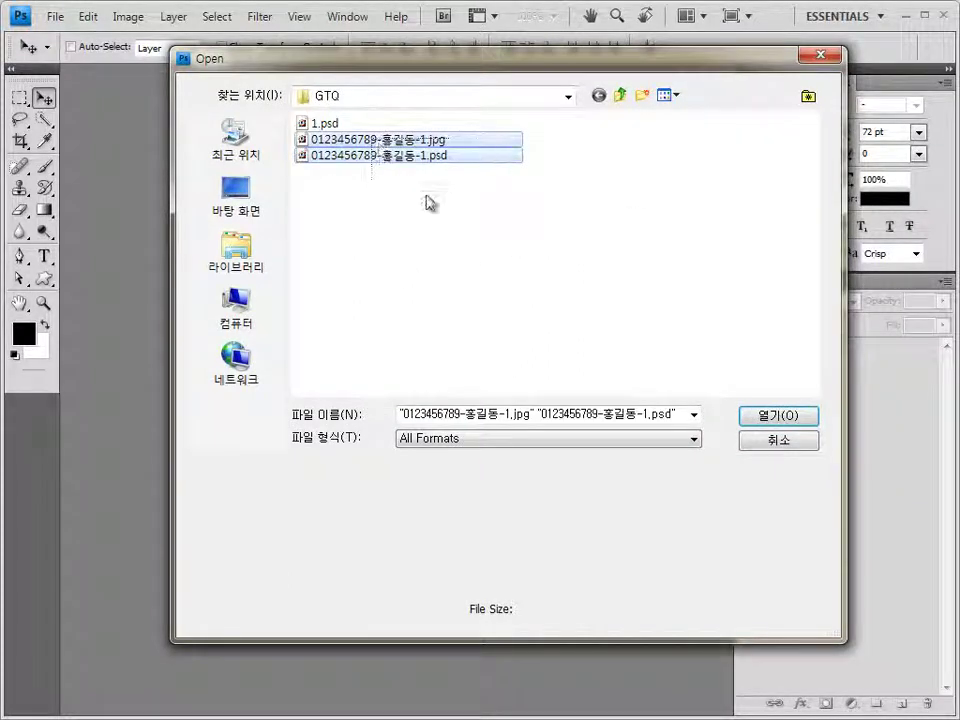
left_click(795, 442)
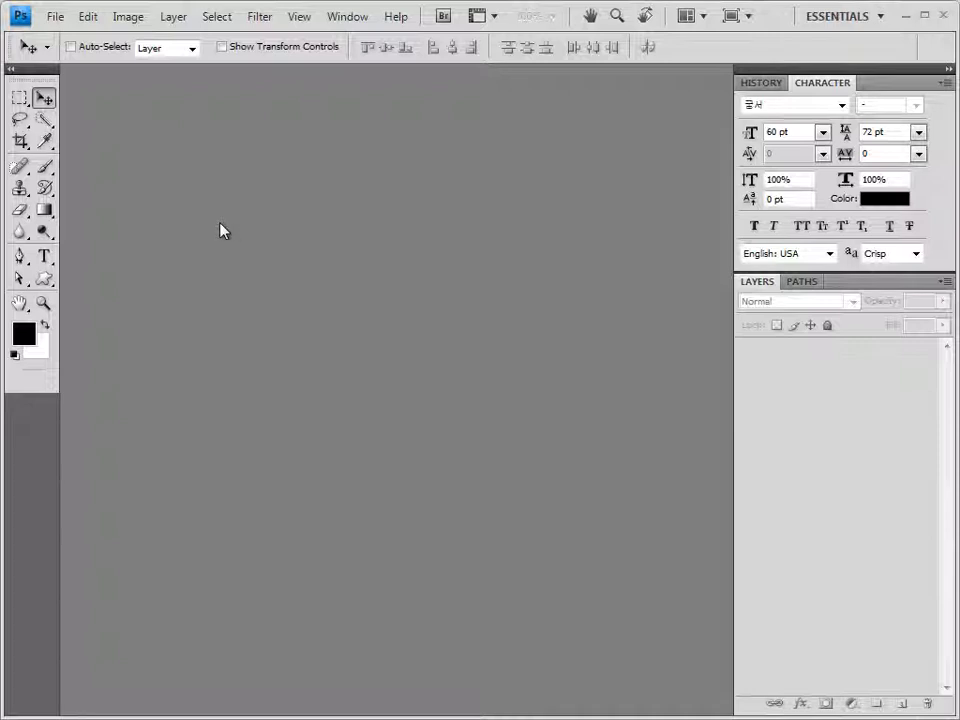
- Create a white 400 × 500 pixel RGB document at 72 pixels/inch with guides every 100 pixels and save it as 2.psd
key("ctrl+n")
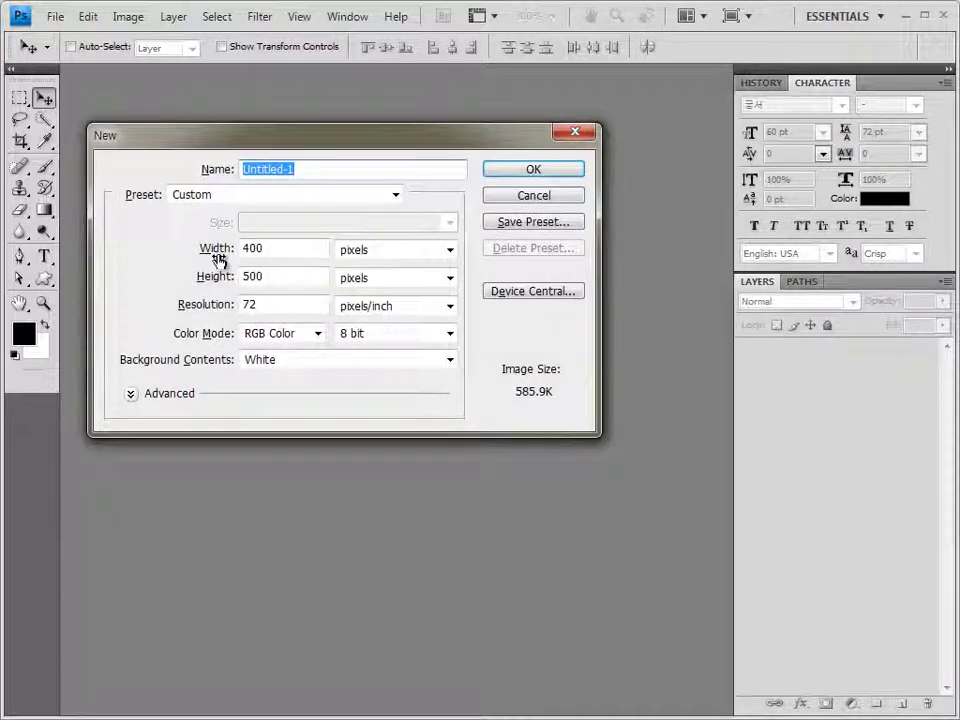
left_click(560, 175)
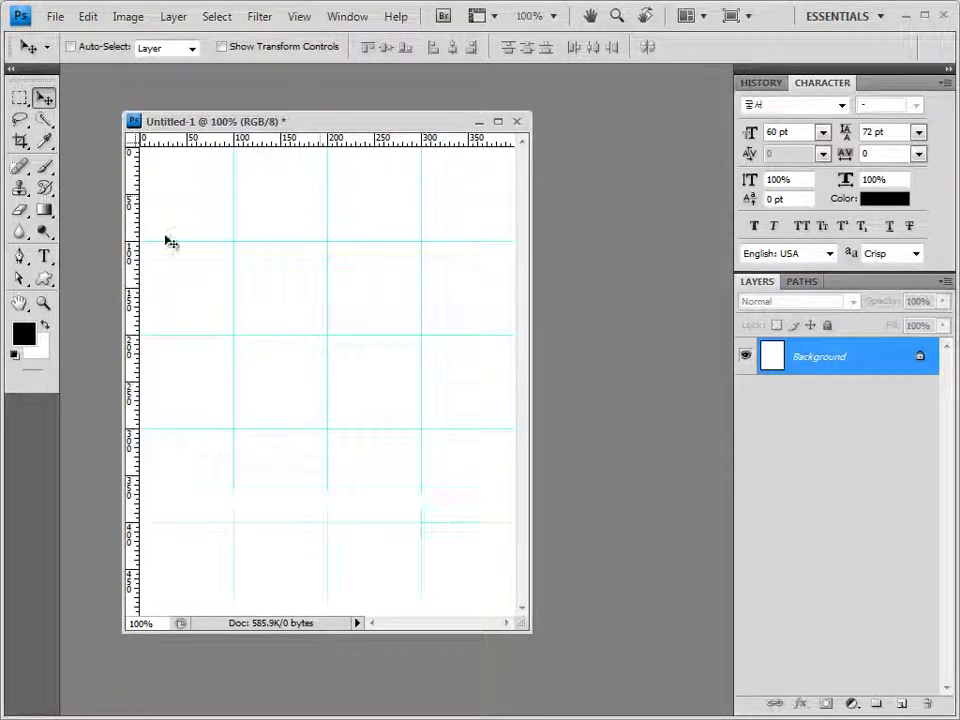
left_click(56, 18)
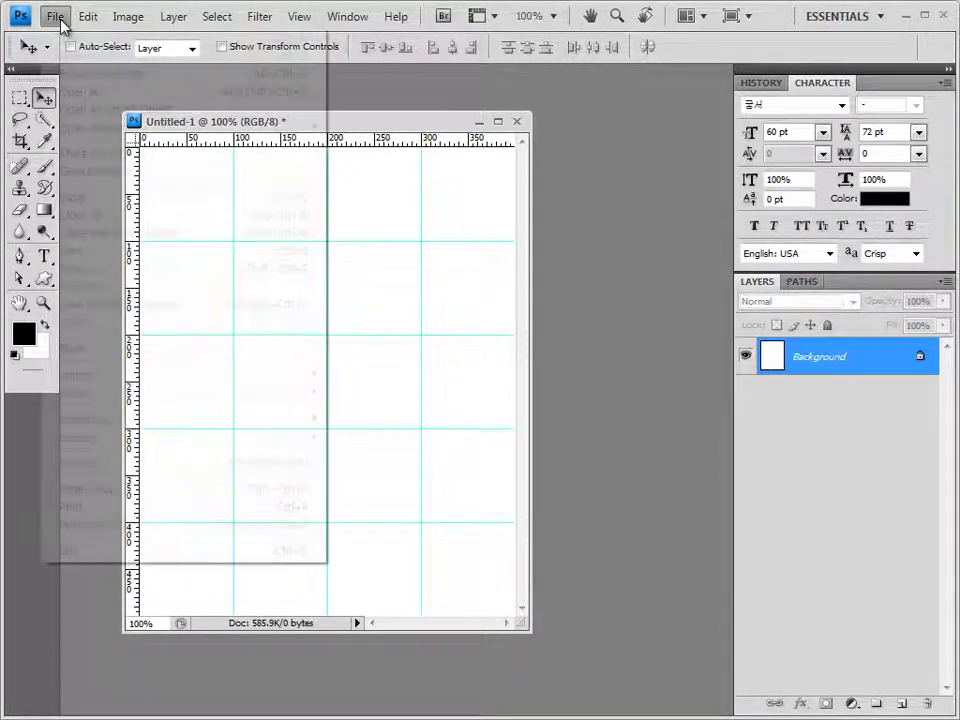
left_click(122, 269)
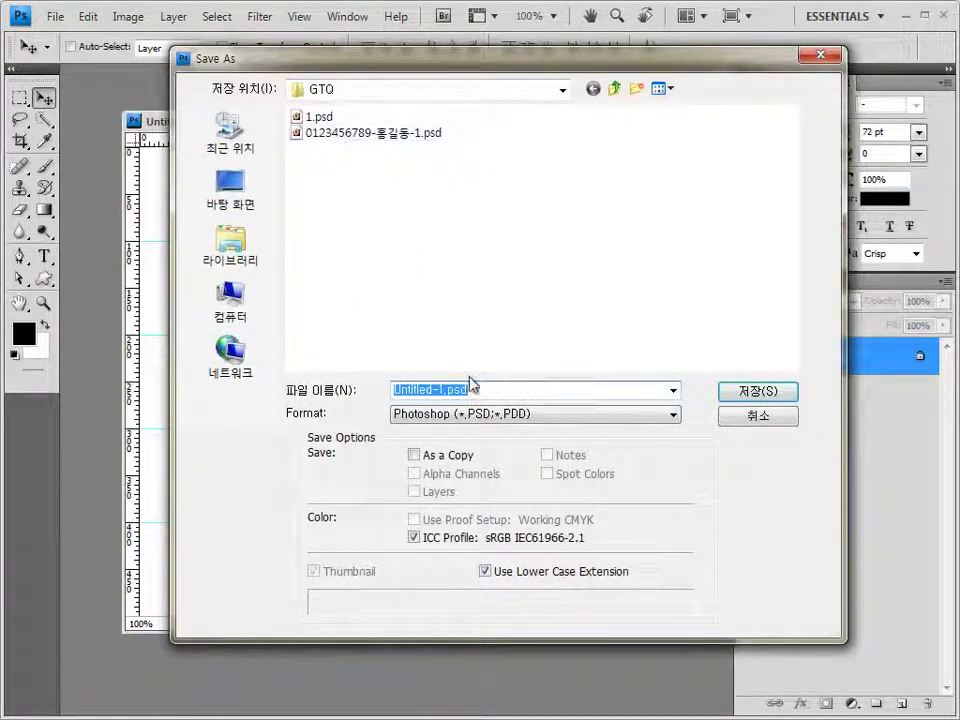
type("2")
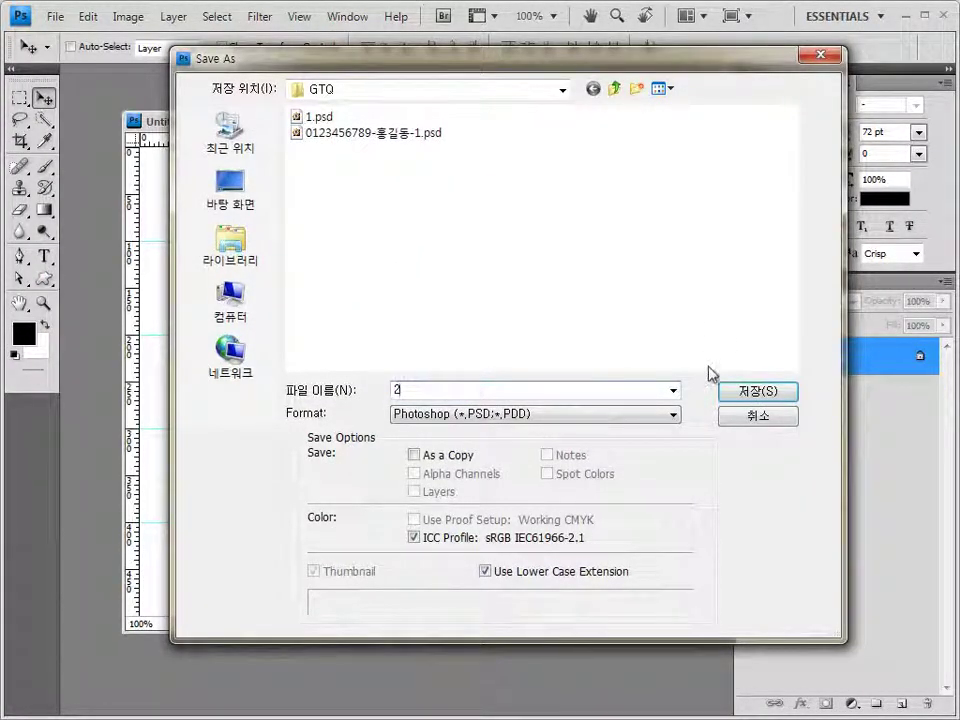
left_click(774, 392)
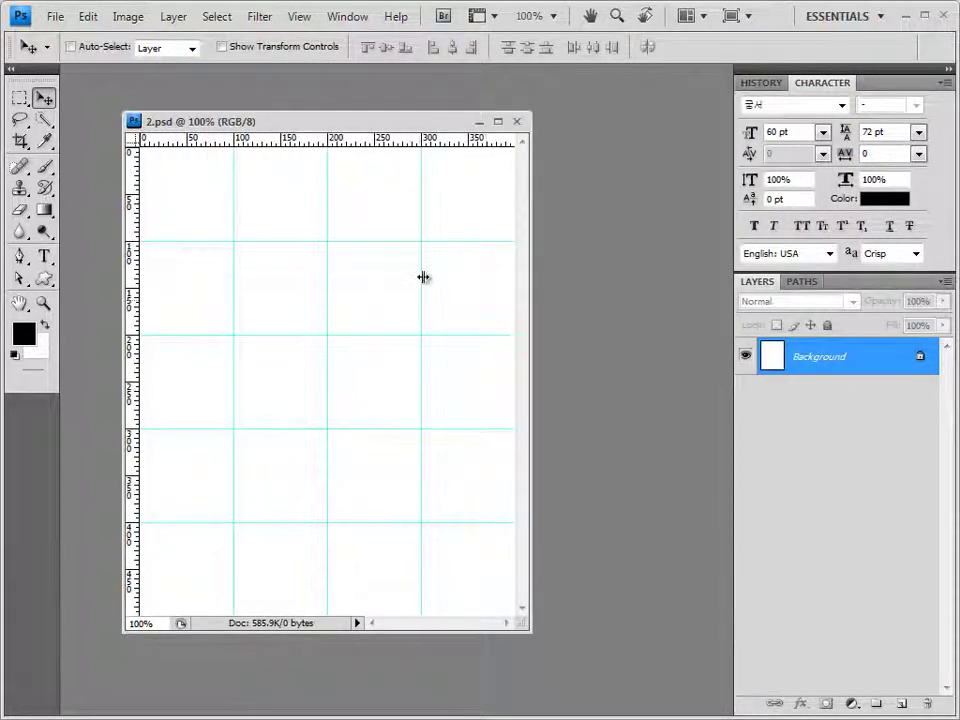
- Copy the whole water-drop image 1급-4.jpg into 2.psd, close the source, and shift the pasted layer about 120 pixels to the left
key("alt+Tab")
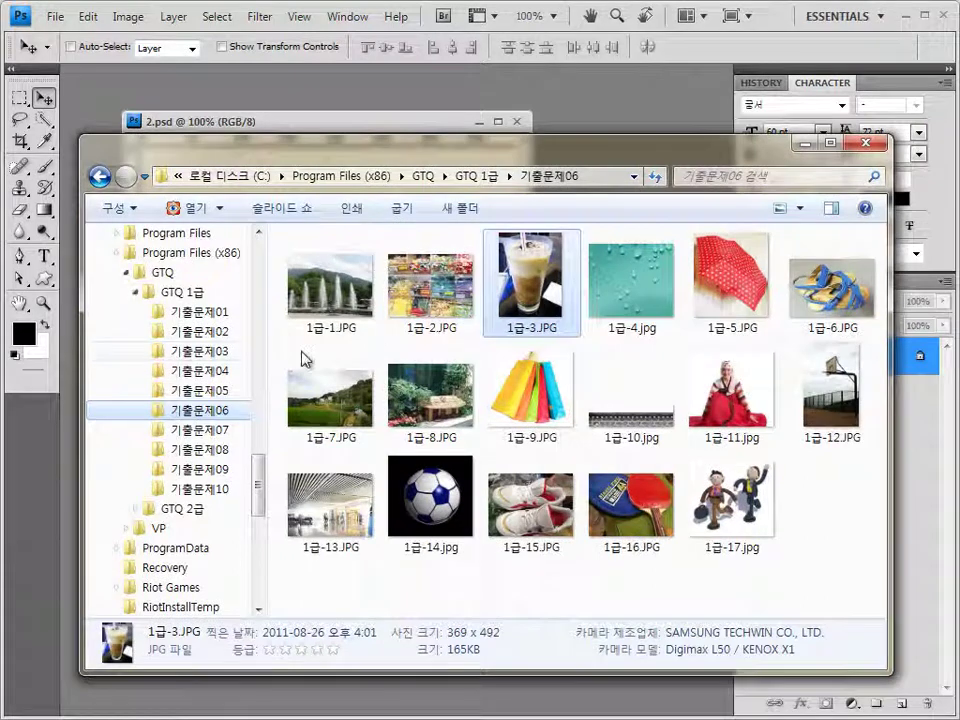
left_click_drag(649, 300, 268, 103)
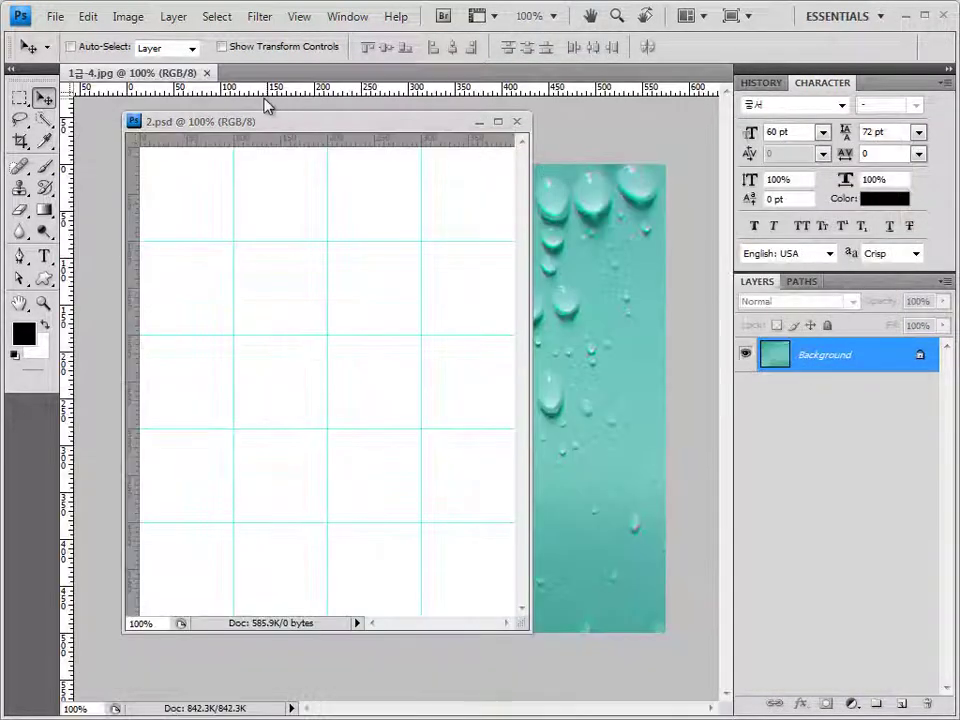
left_click_drag(112, 71, 458, 164)
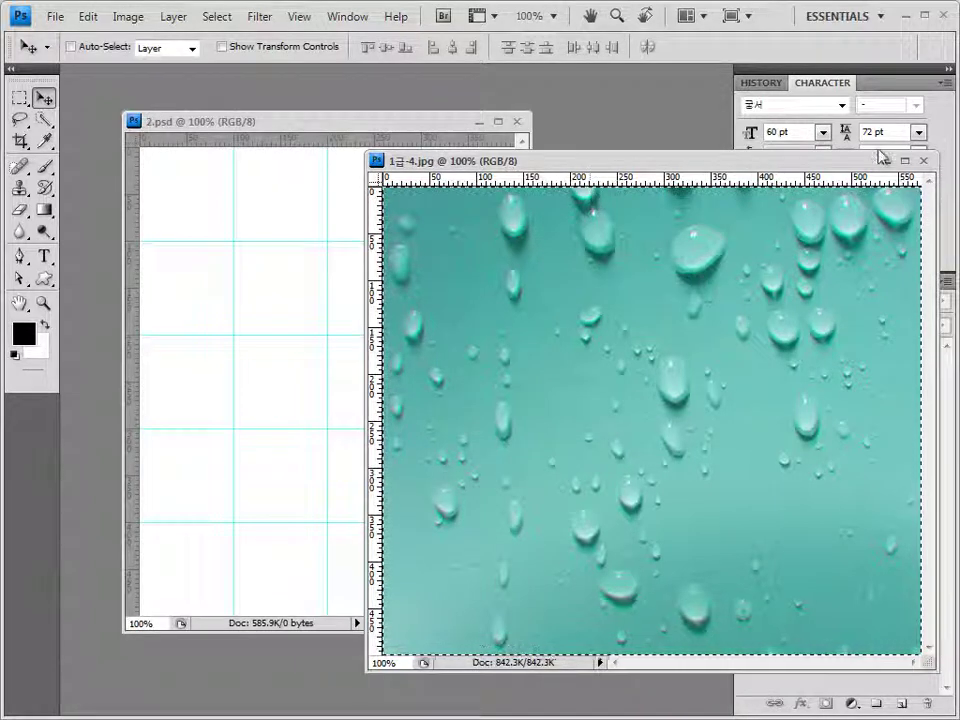
left_click(924, 162)
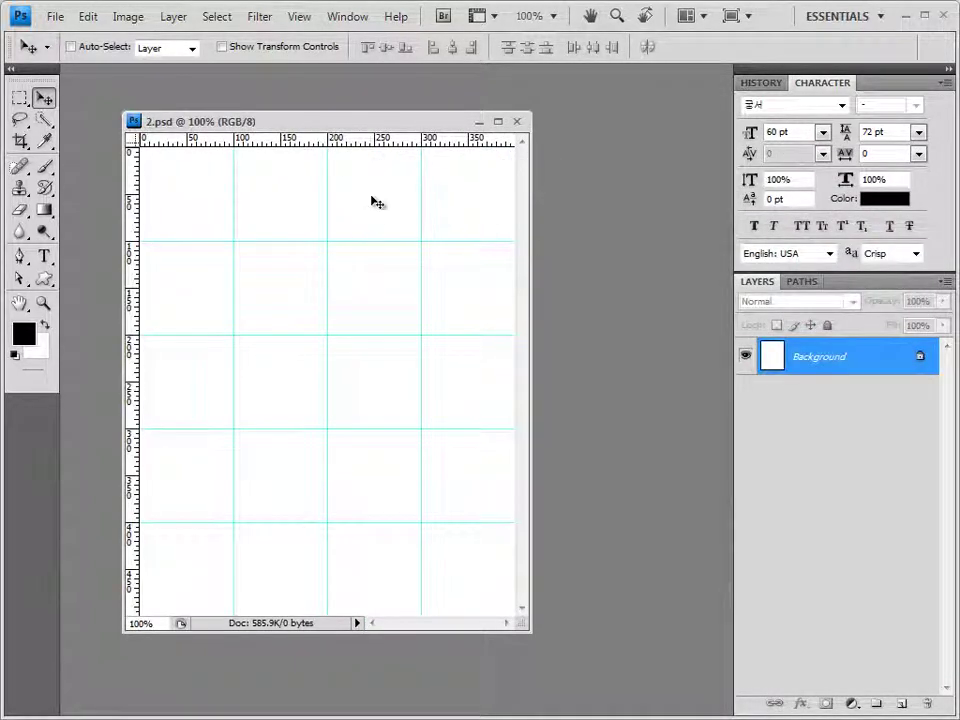
key("ctrl+v")
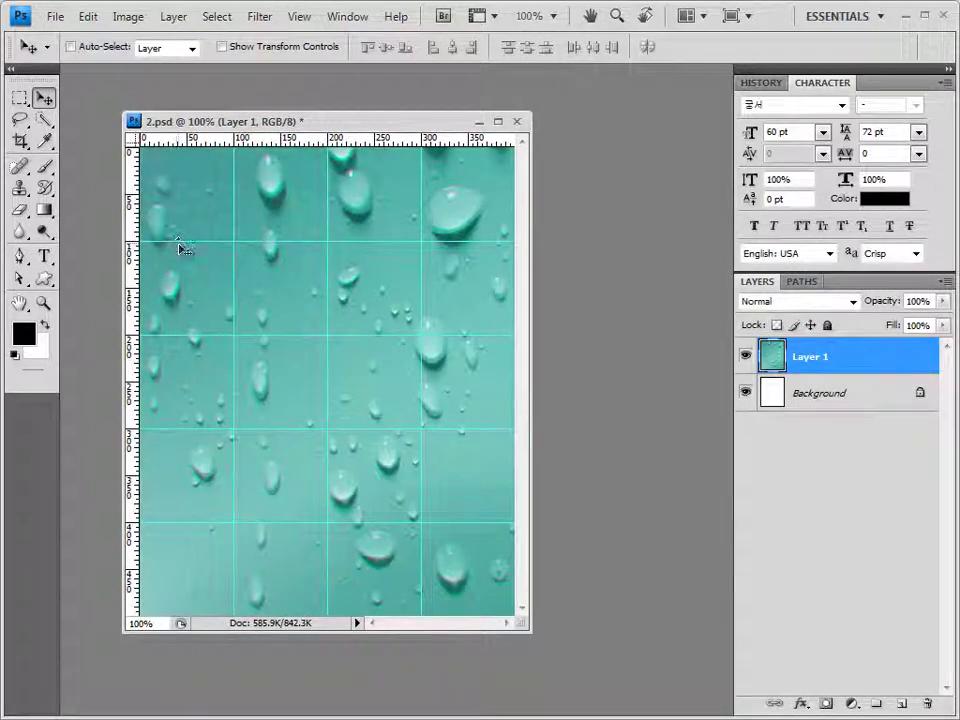
left_click_drag(283, 199, 170, 189)
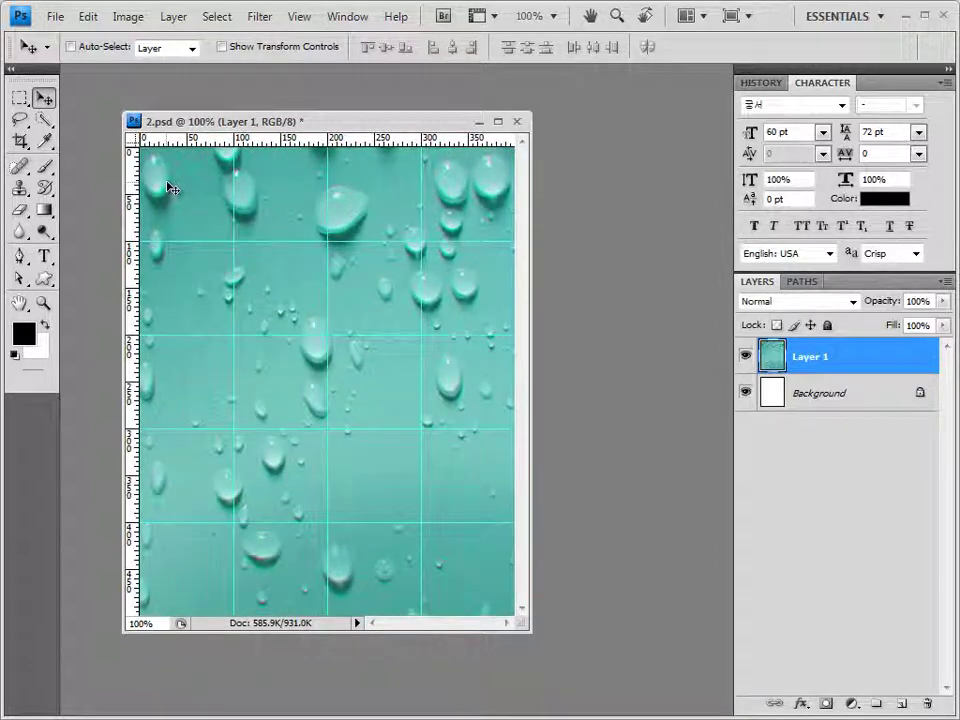
- Apply the Mosaic Tiles filter to Layer 1 with tile size 12, grout width 3 and lighten grout 9
left_click(274, 24)
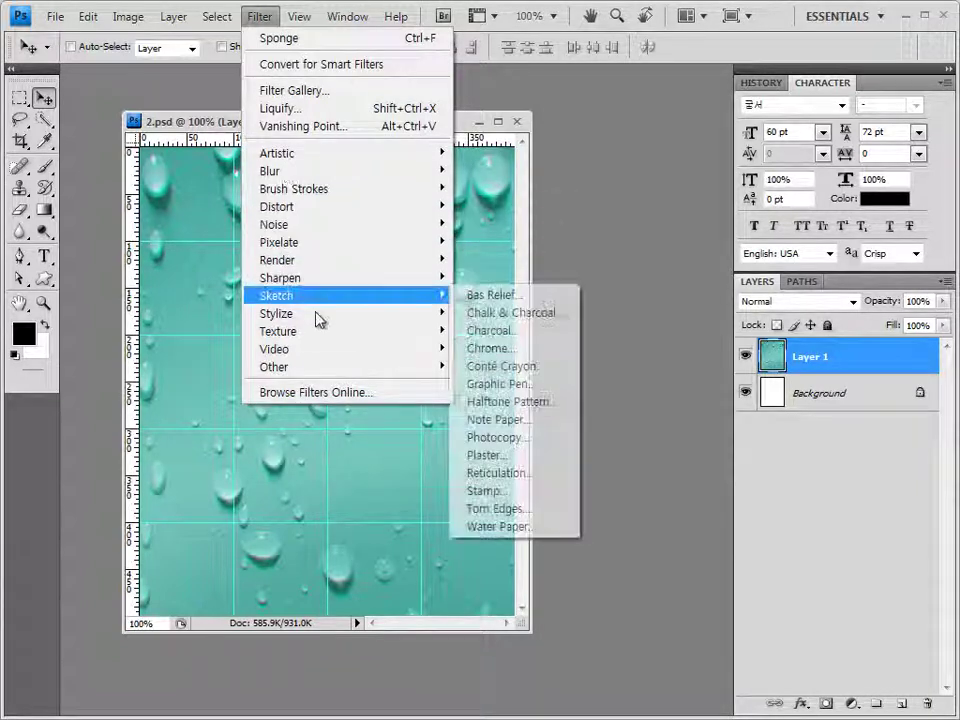
mouse_move(318, 332)
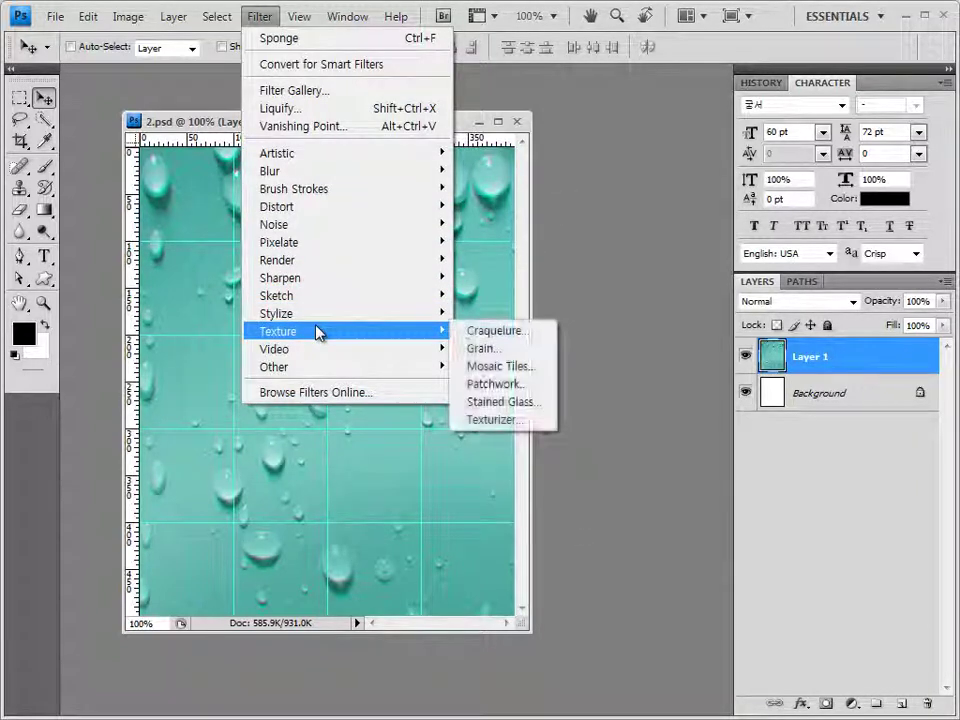
left_click(531, 367)
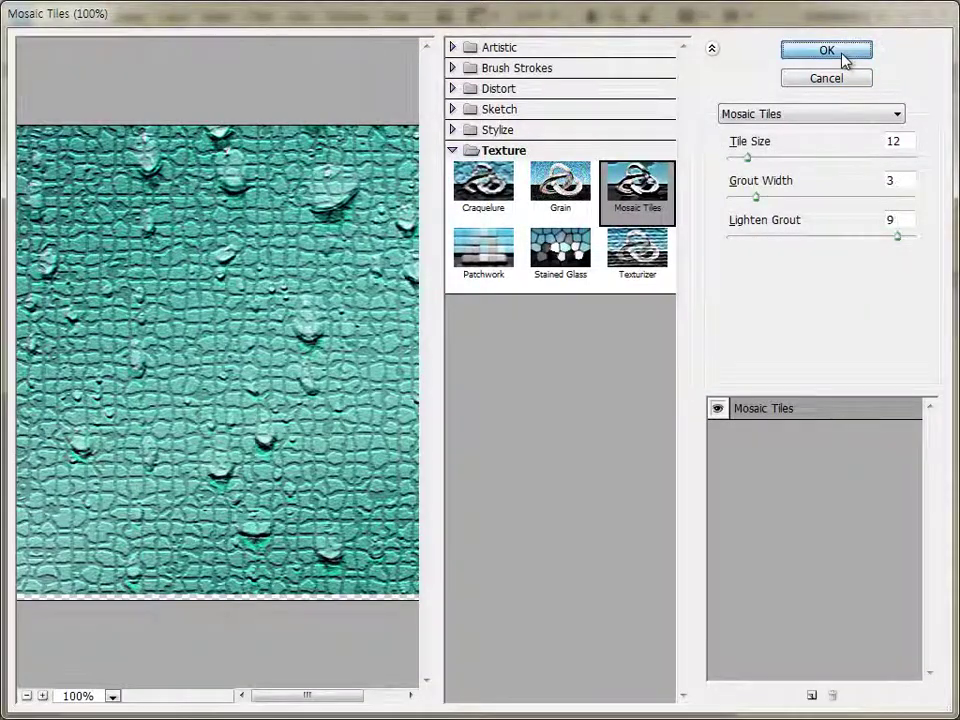
left_click(843, 60)
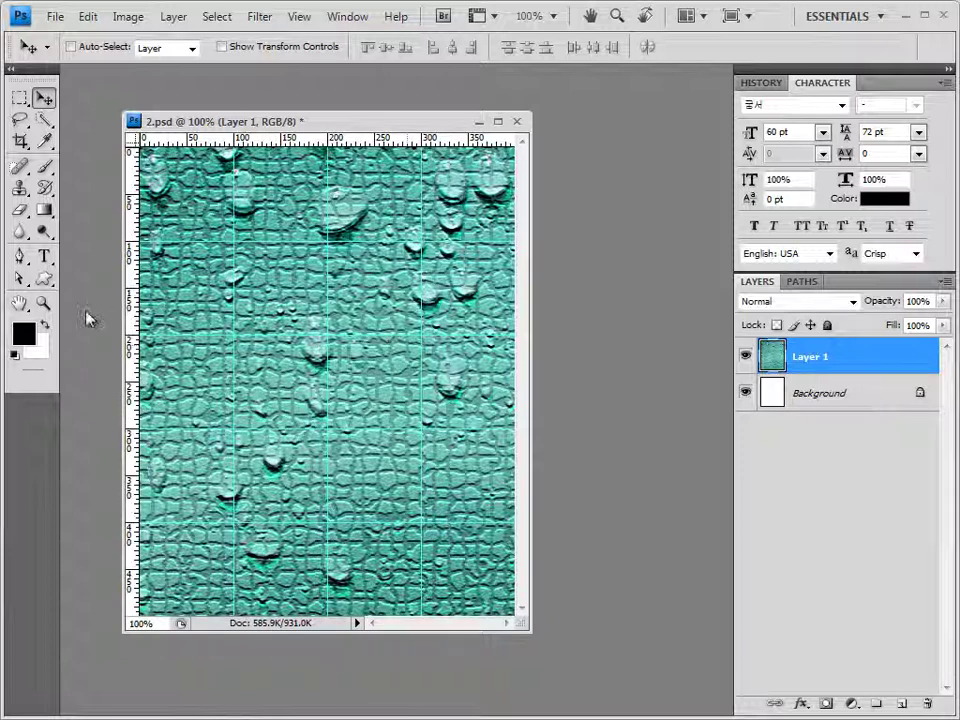
- Open the umbrella image 1급-5.JPG in its own floating window and activate the Magic Wand tool
key("alt+Tab")
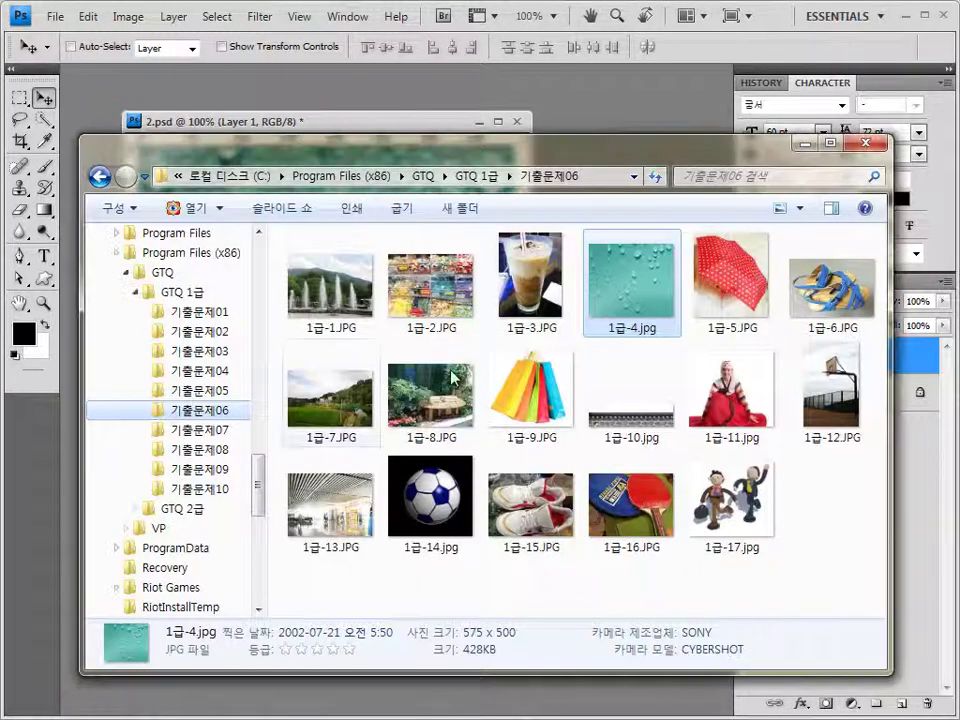
left_click_drag(765, 300, 296, 94)
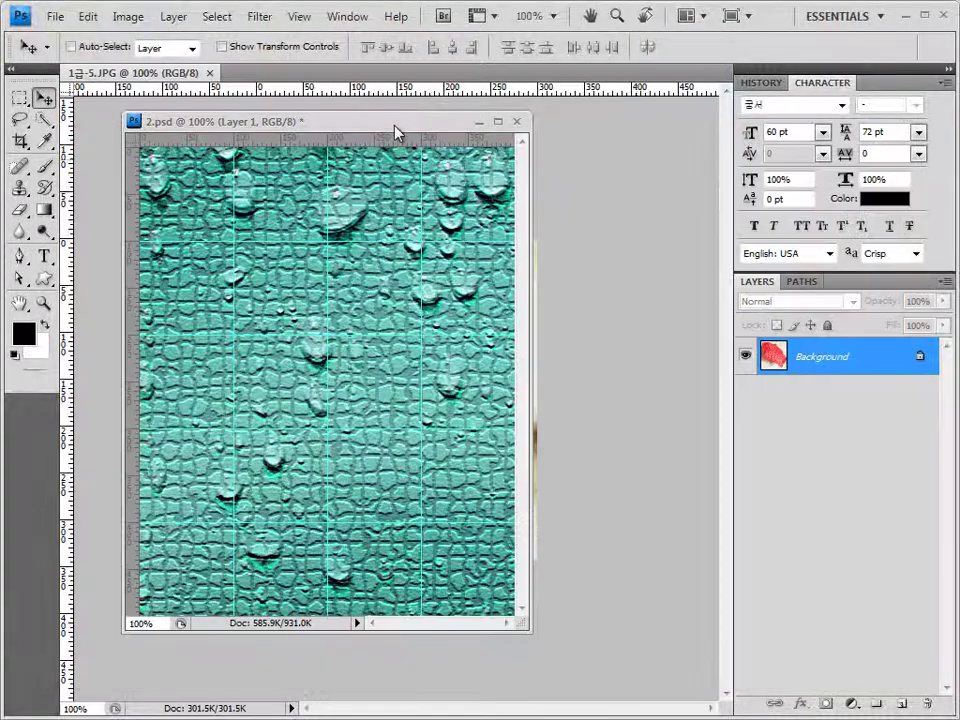
left_click_drag(115, 70, 330, 80)
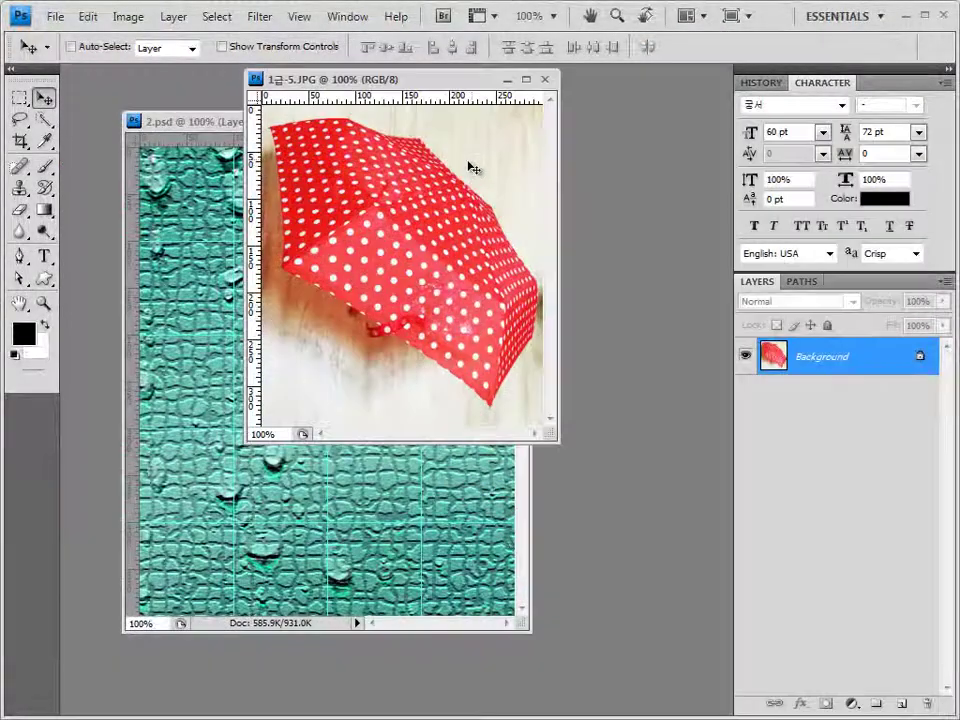
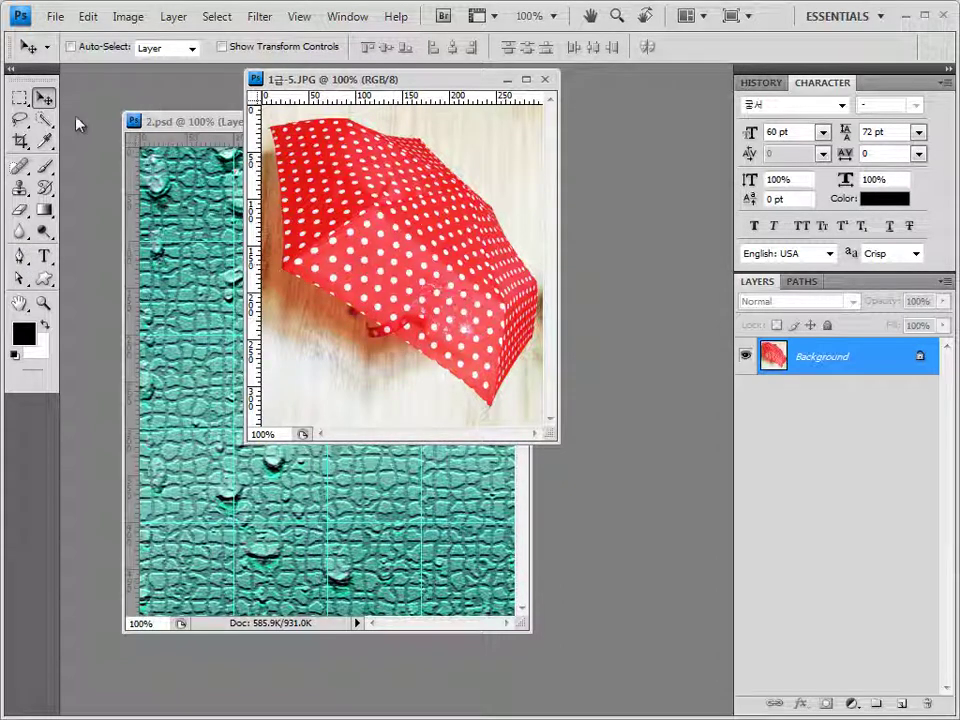
left_click_drag(46, 119, 113, 137)
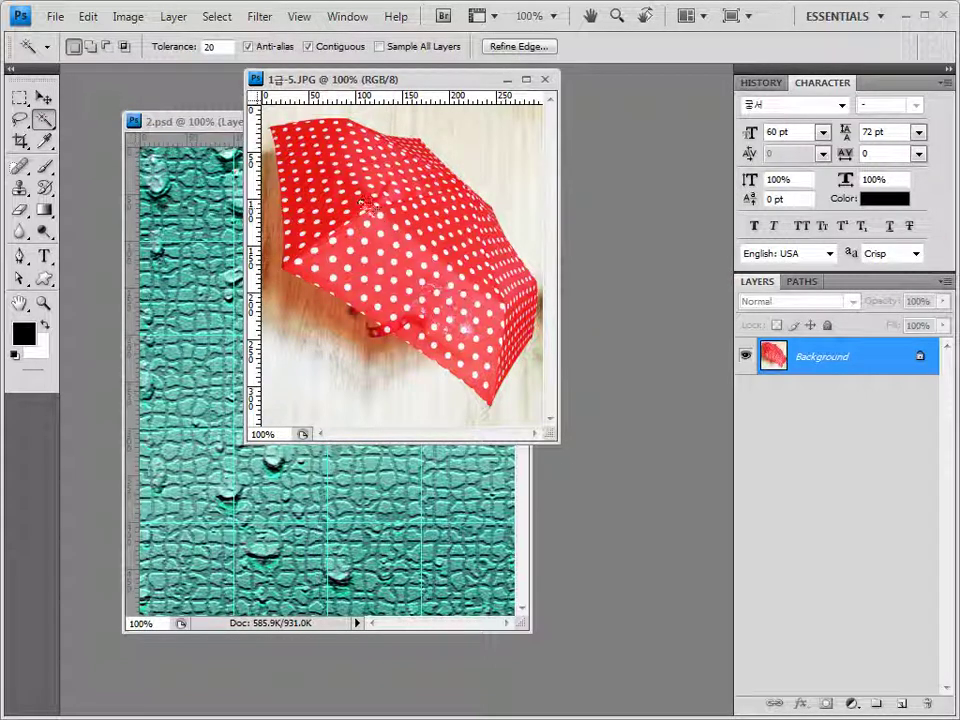
left_click(272, 155, "shift")
left_click(340, 250, "shift")
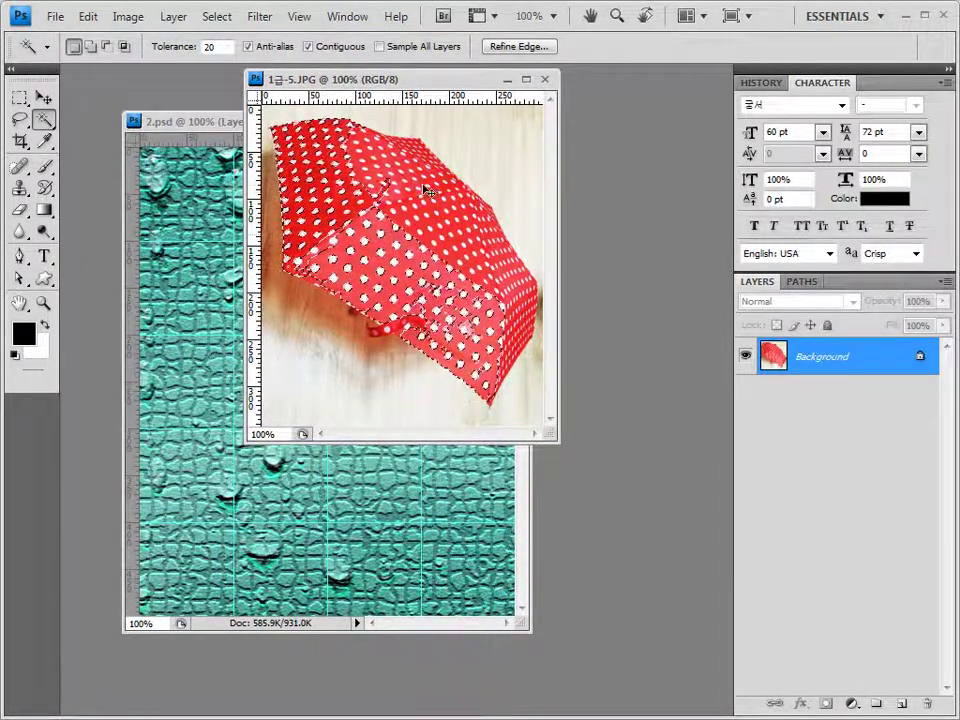
key("ctrl+d")
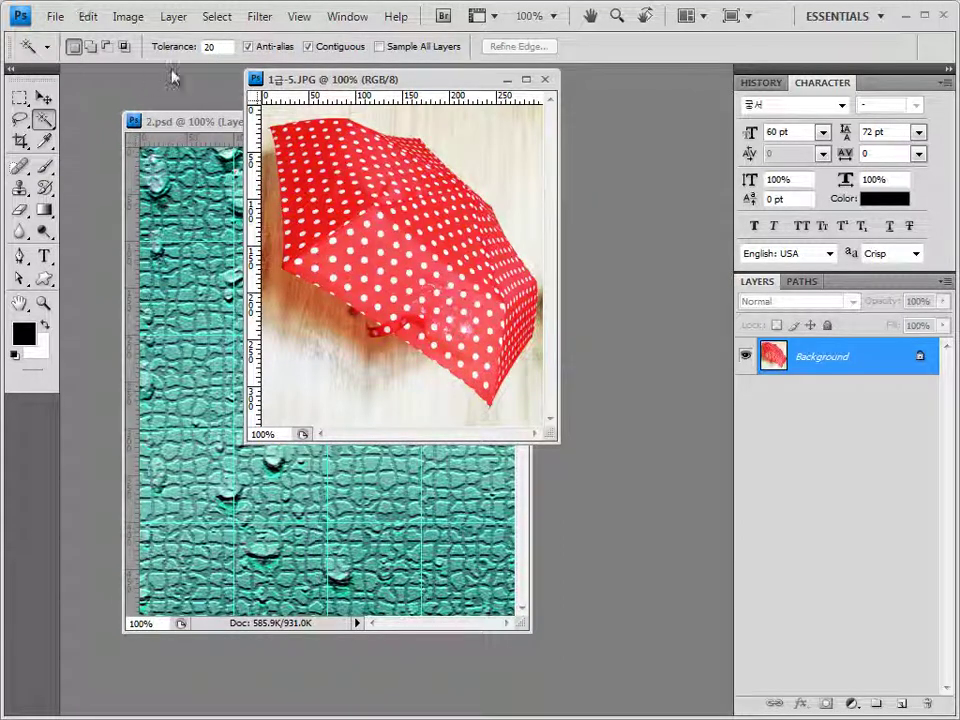
- Select the red polka-dot umbrella with the Quick Selection tool at a 20 px brush diameter
left_click(45, 119)
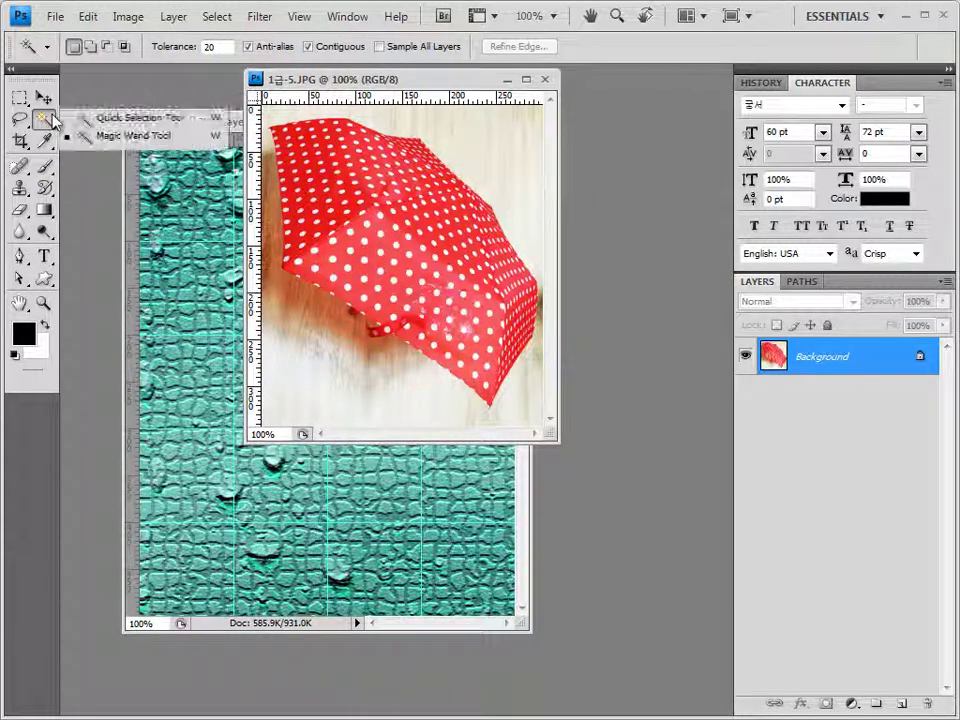
left_click(157, 119)
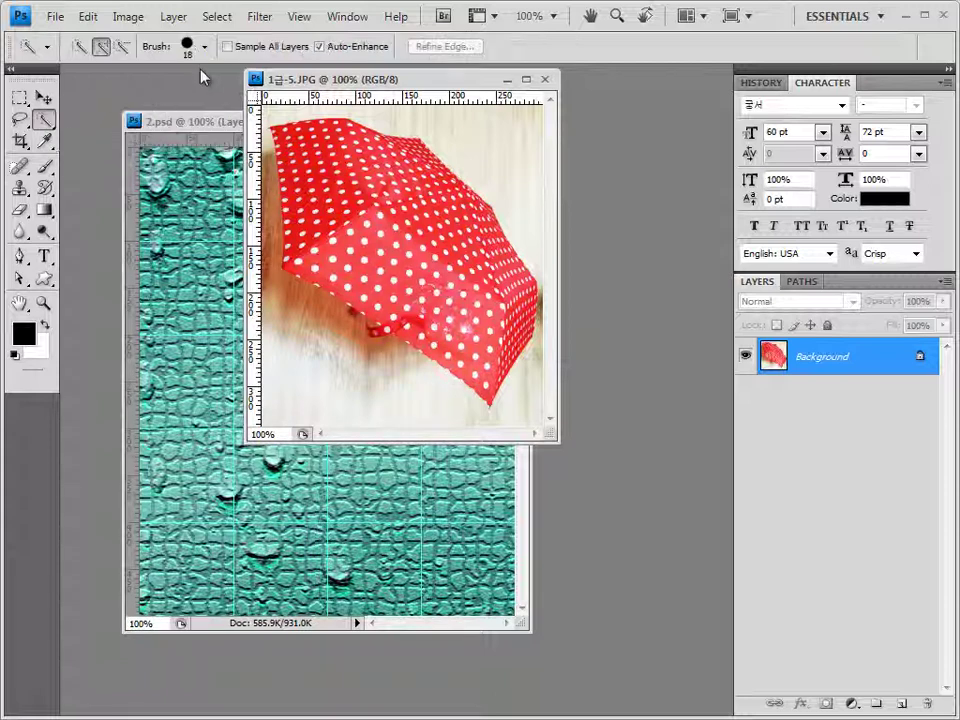
left_click(206, 50)
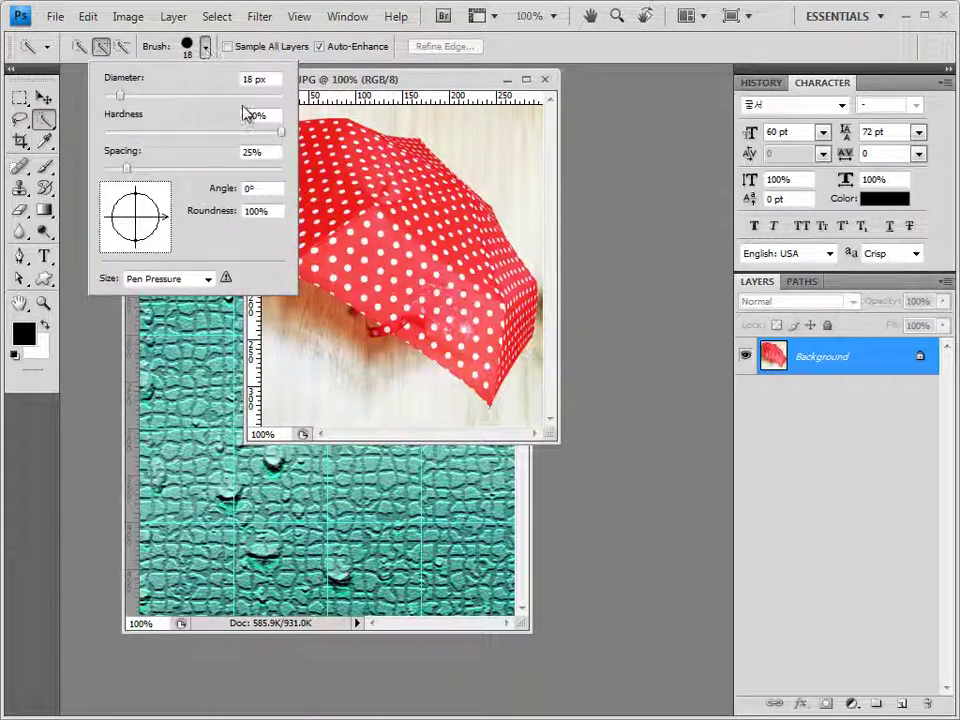
key("BackSpace")
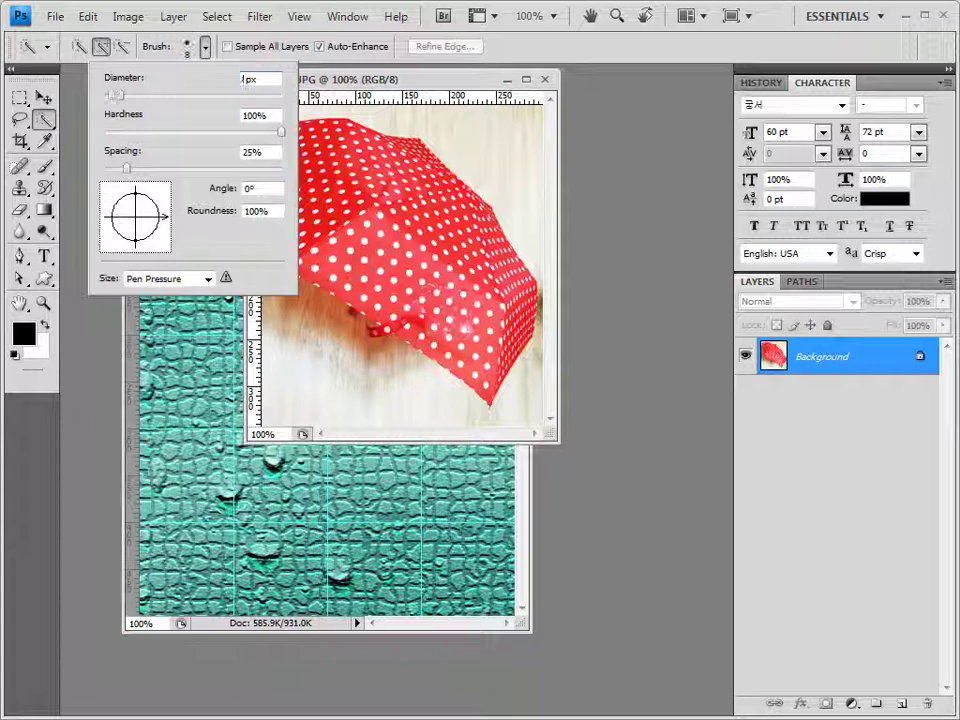
type("20")
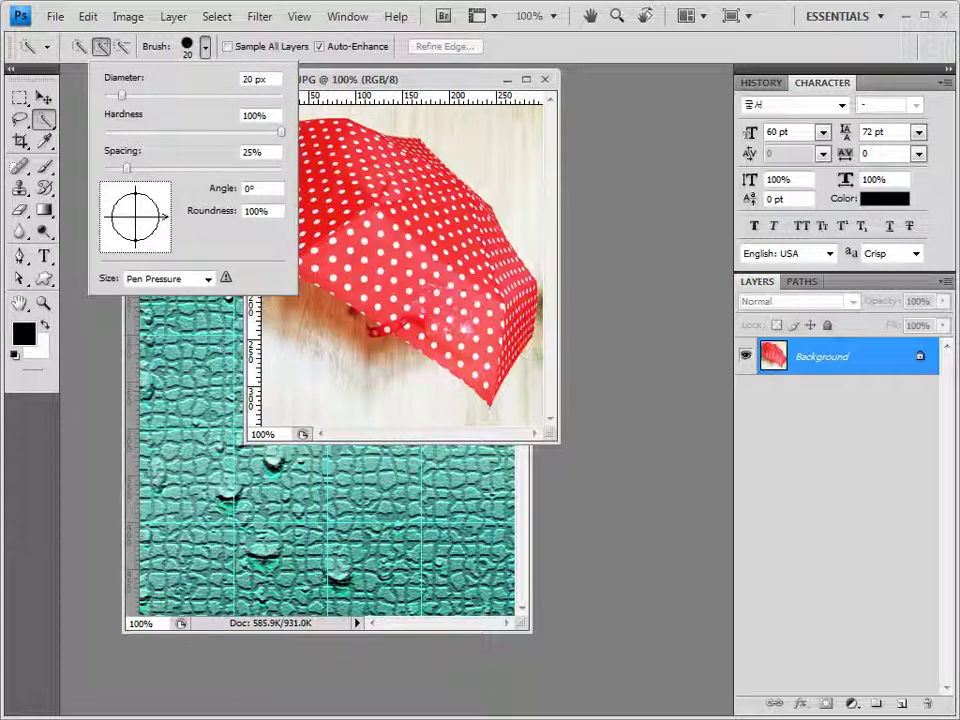
left_click(333, 85)
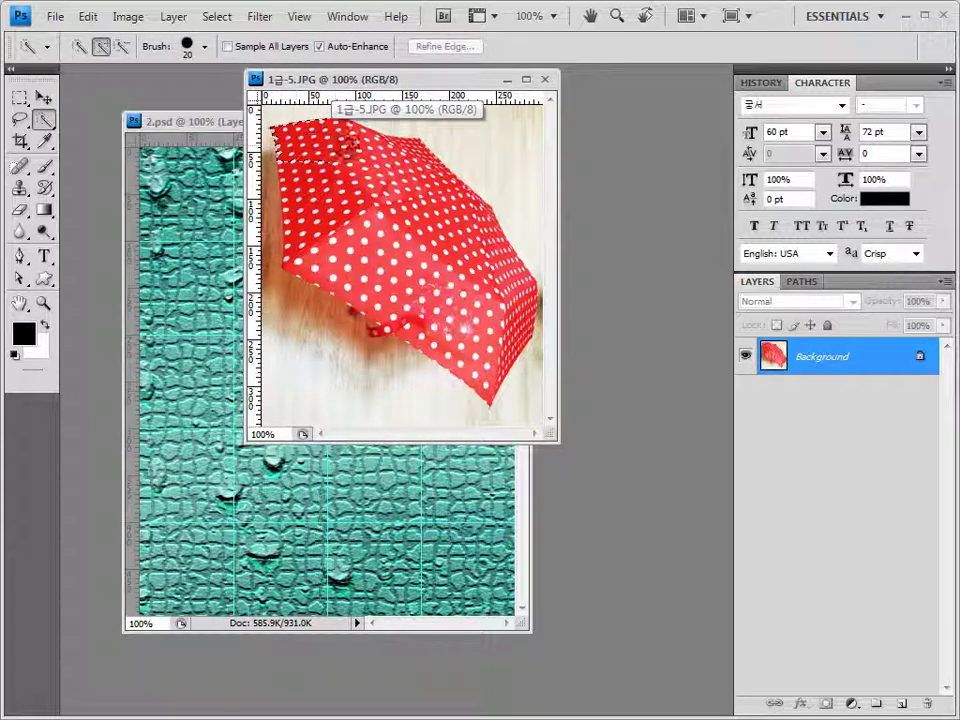
left_click(423, 170)
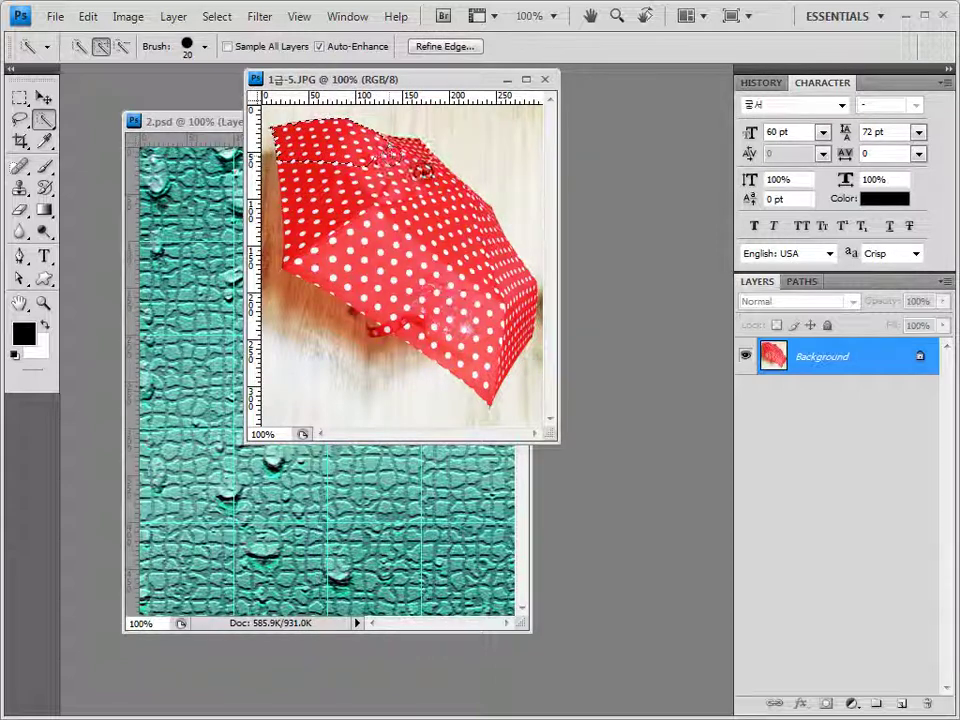
mouse_move(423, 170)
left_mouse_down()
mouse_move(492, 298)
mouse_move(375, 256)
mouse_move(523, 318)
mouse_move(420, 343)
mouse_move(381, 336)
mouse_move(402, 368)
mouse_move(370, 330)
left_mouse_up()
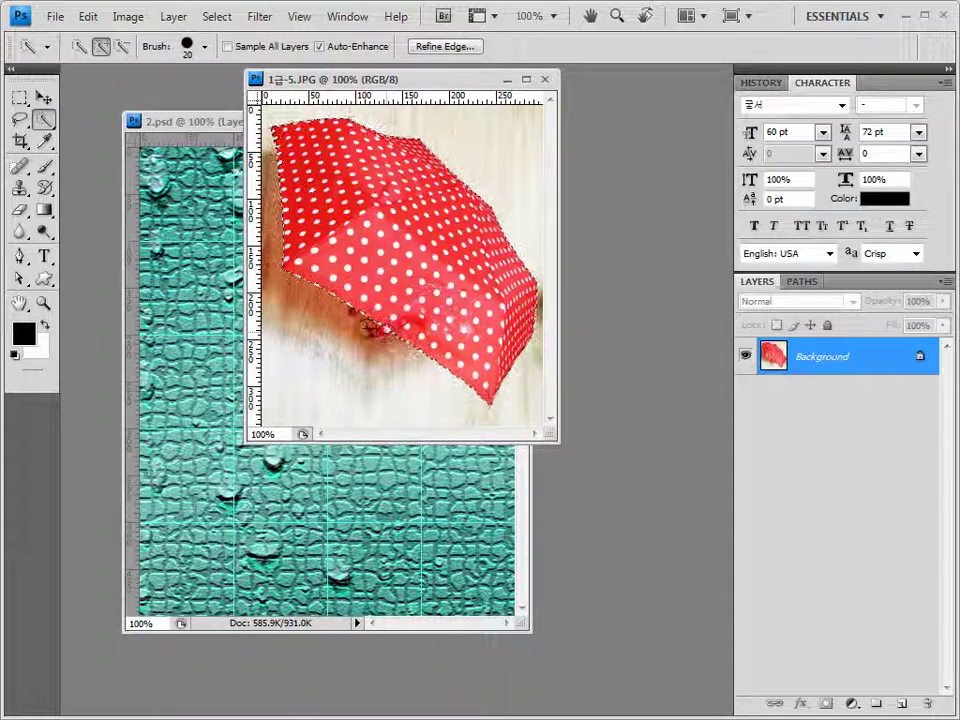
- Reduce the Quick Selection brush to 5 px and add the small strap below the umbrella's edge to the selection
left_click(186, 48)
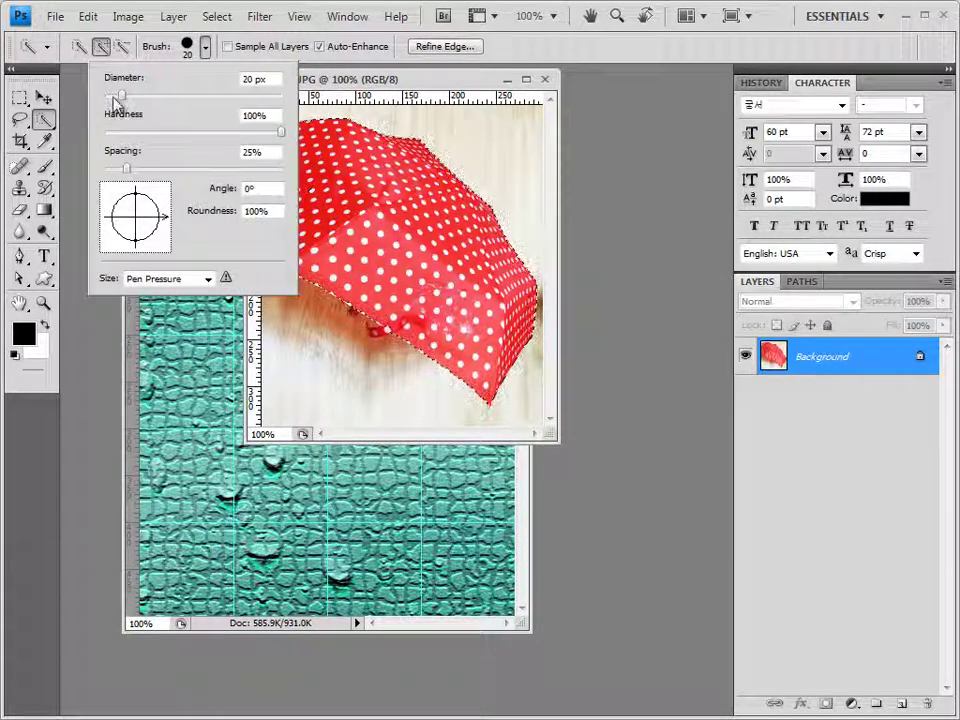
left_click_drag(117, 101, 109, 97)
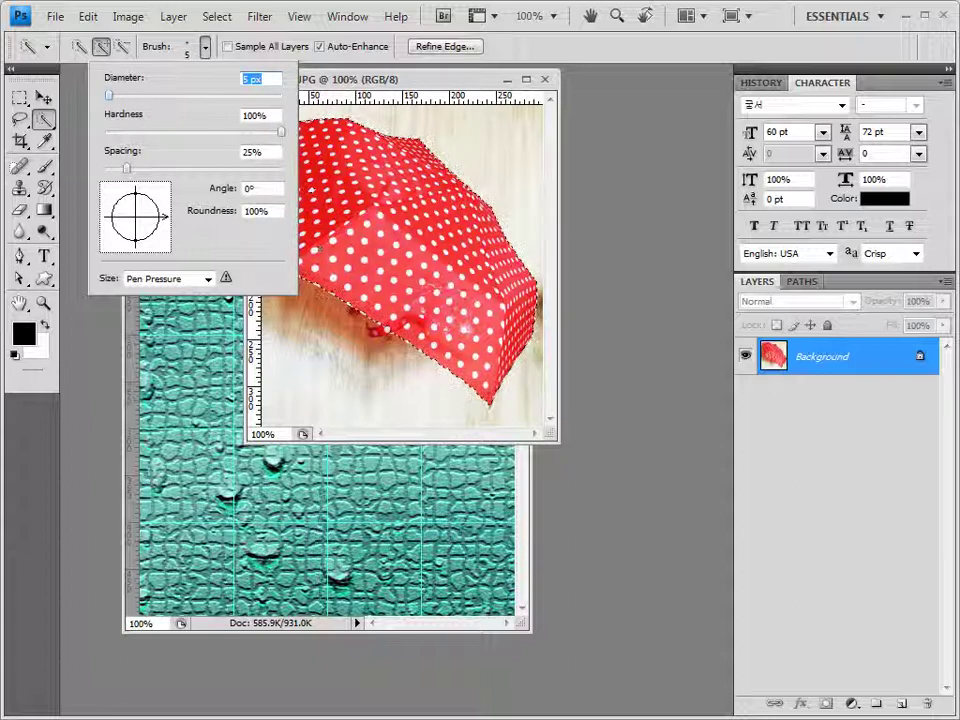
key("Return")
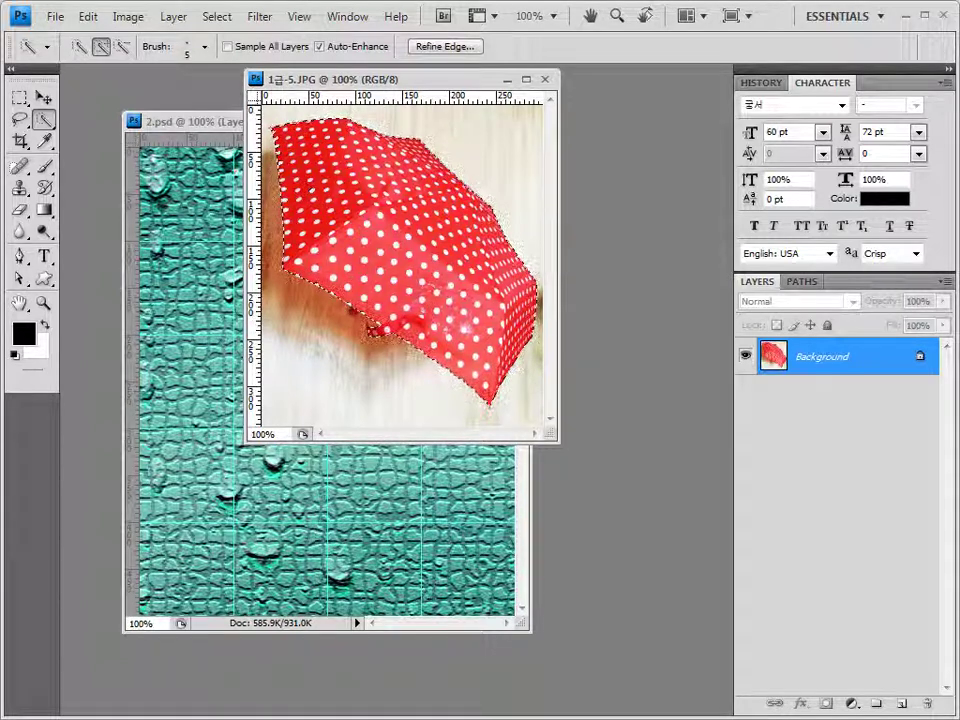
- Copy the selected umbrella into 2.psd, close its source, and transform it to 104% width, 88.1% height and -15° rotation
left_click(43, 97)
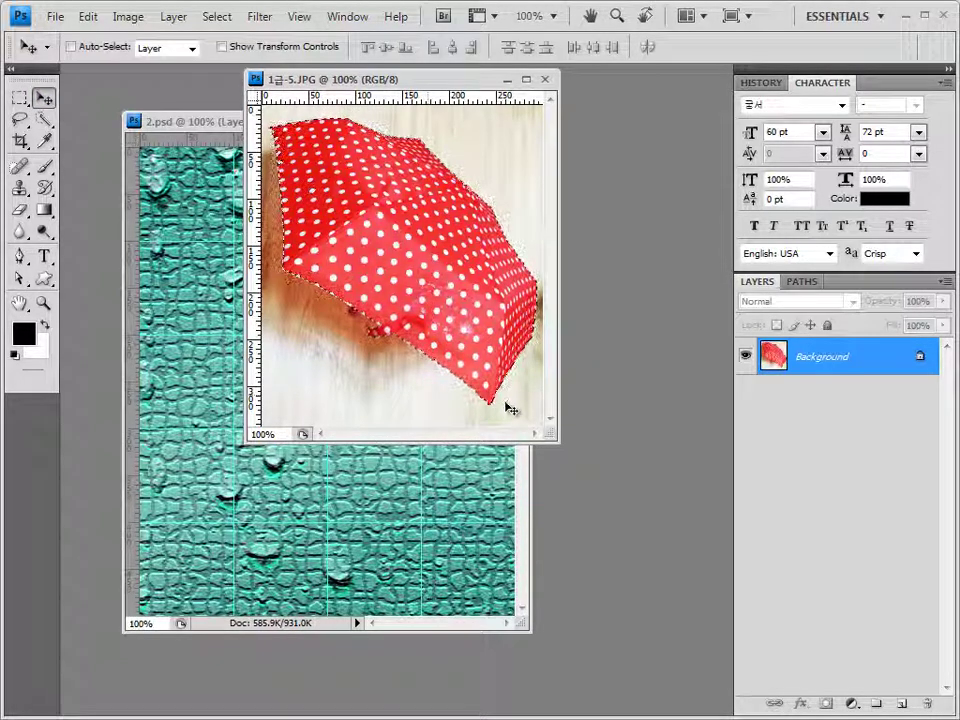
left_click(545, 81)
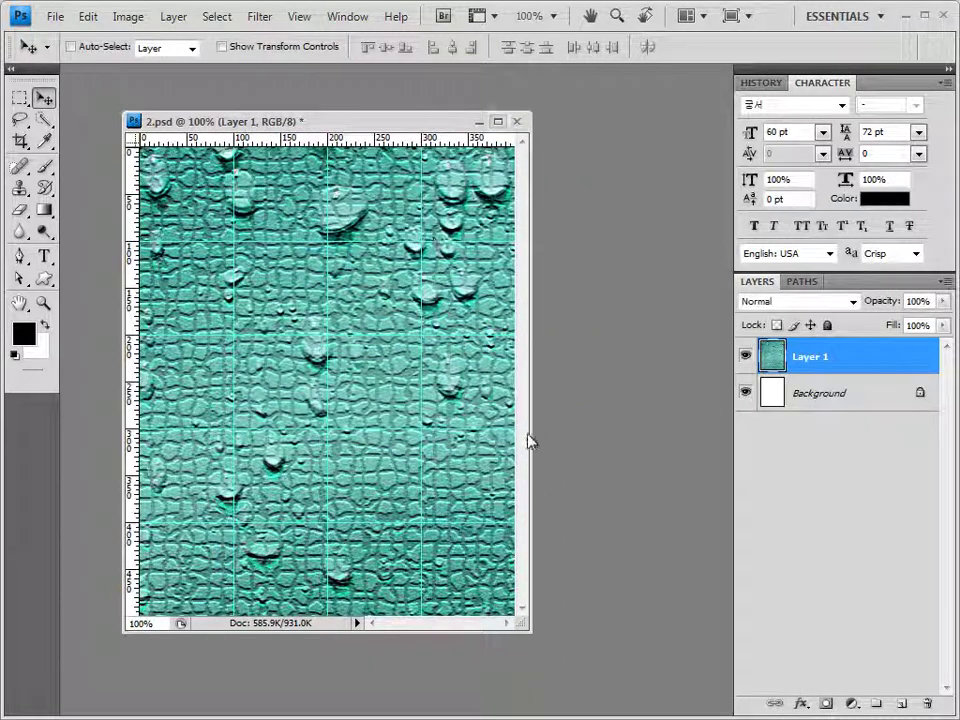
key("ctrl+v")
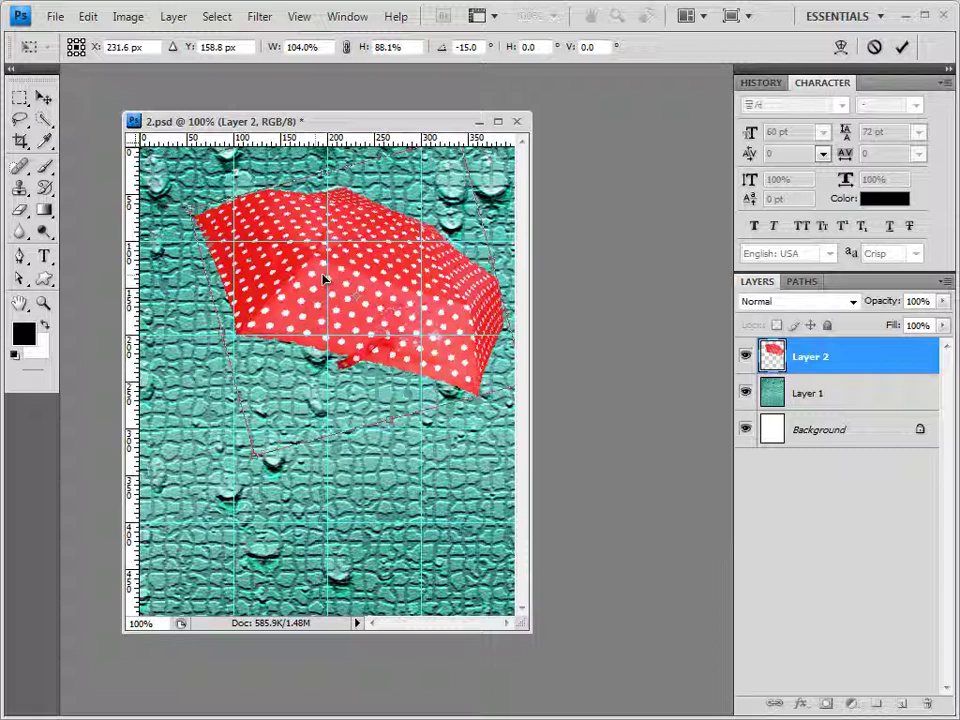
key("Return")
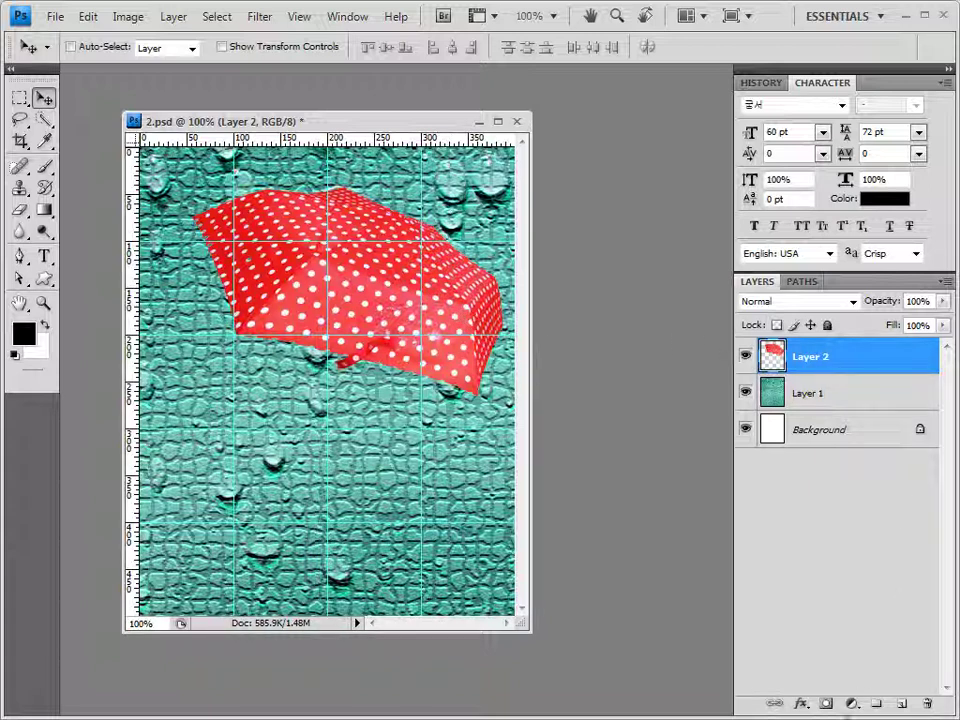
- Add a Hue/Saturation adjustment layer above the umbrella with hue 70 and saturation 90
left_click(852, 704)
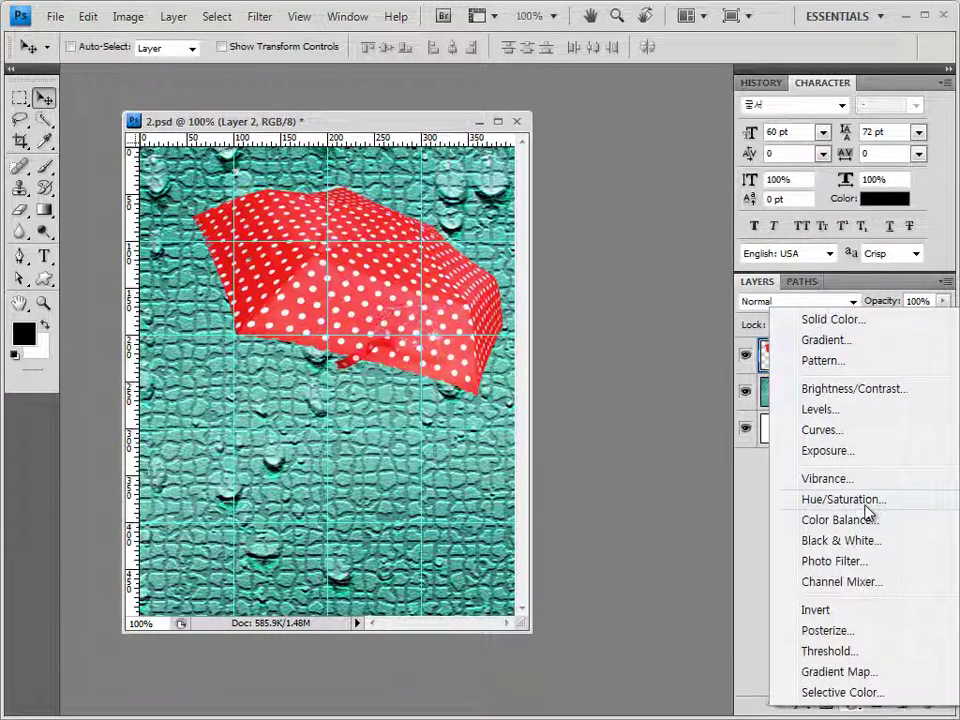
left_click(790, 499)
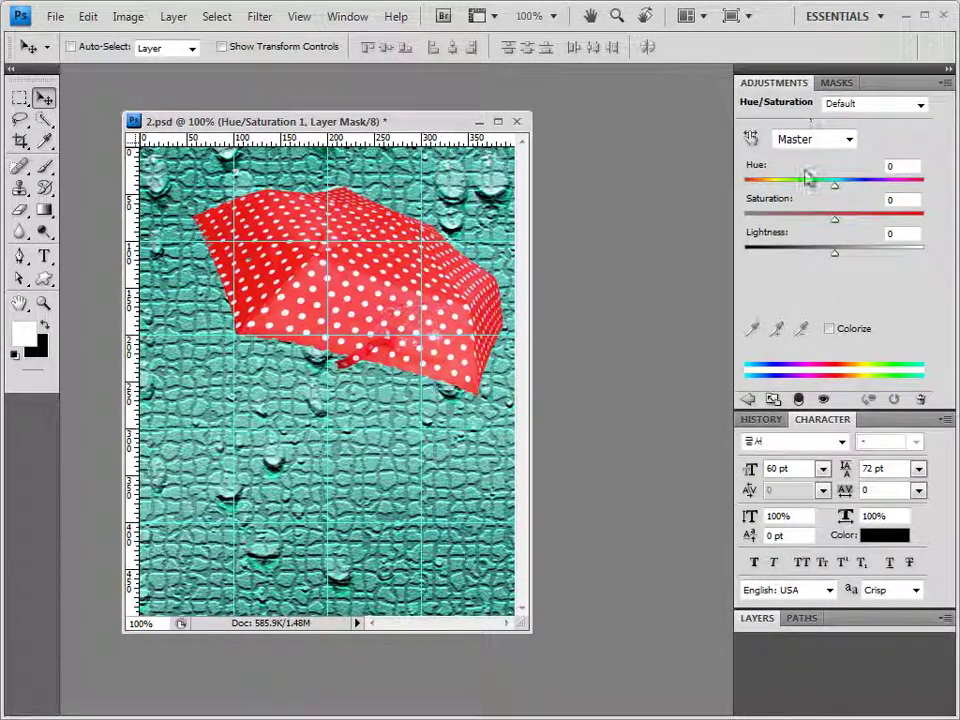
left_click(830, 330)
left_click(830, 330)
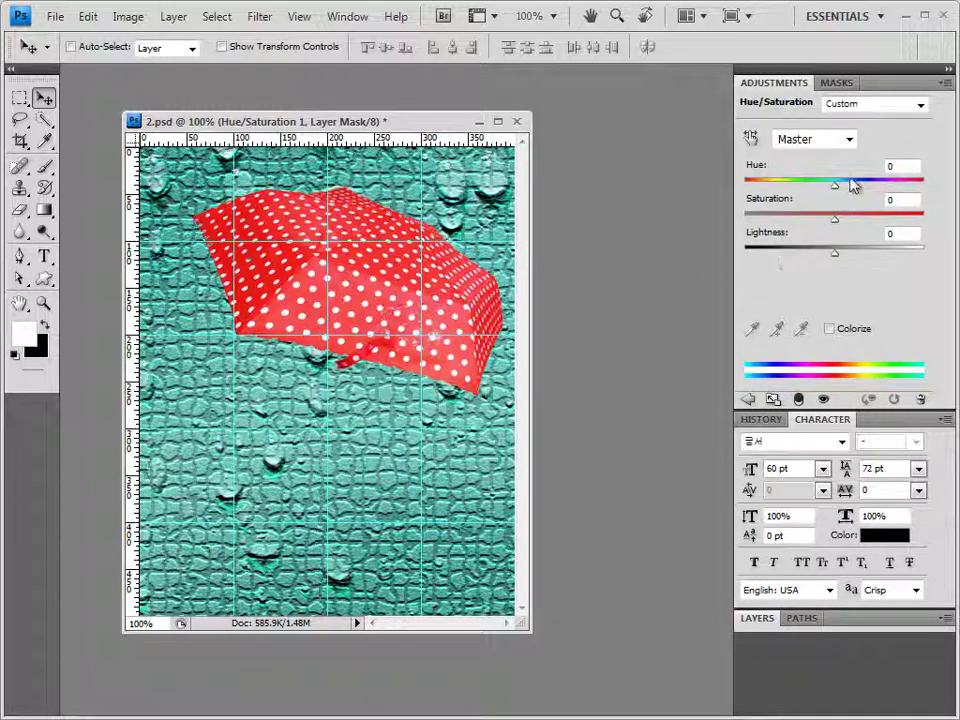
left_click_drag(837, 188, 791, 187)
double_click(895, 166)
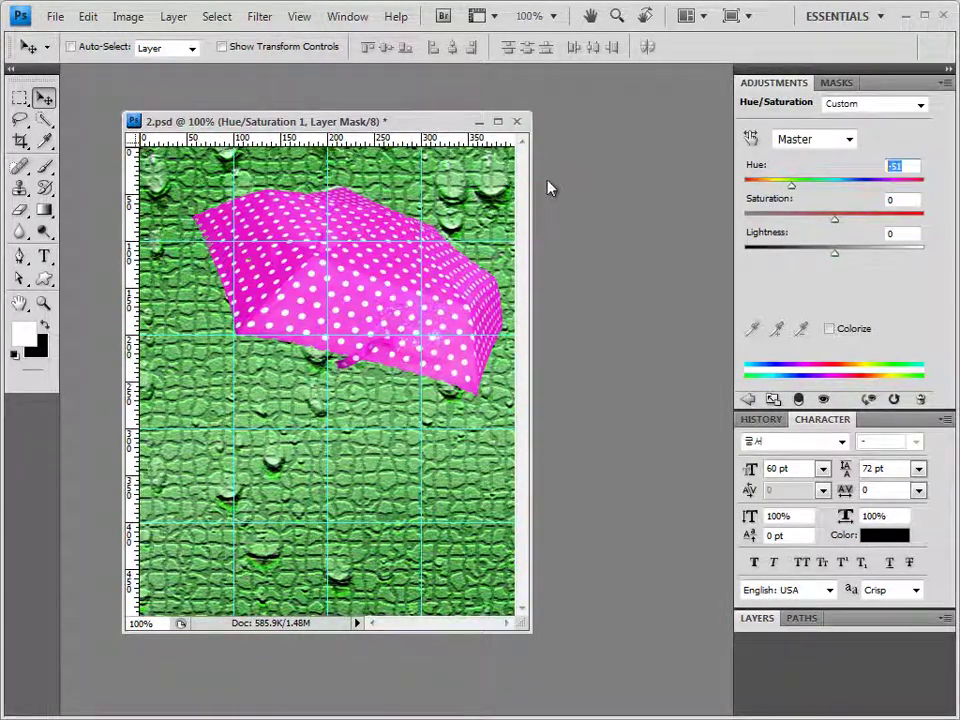
type("70")
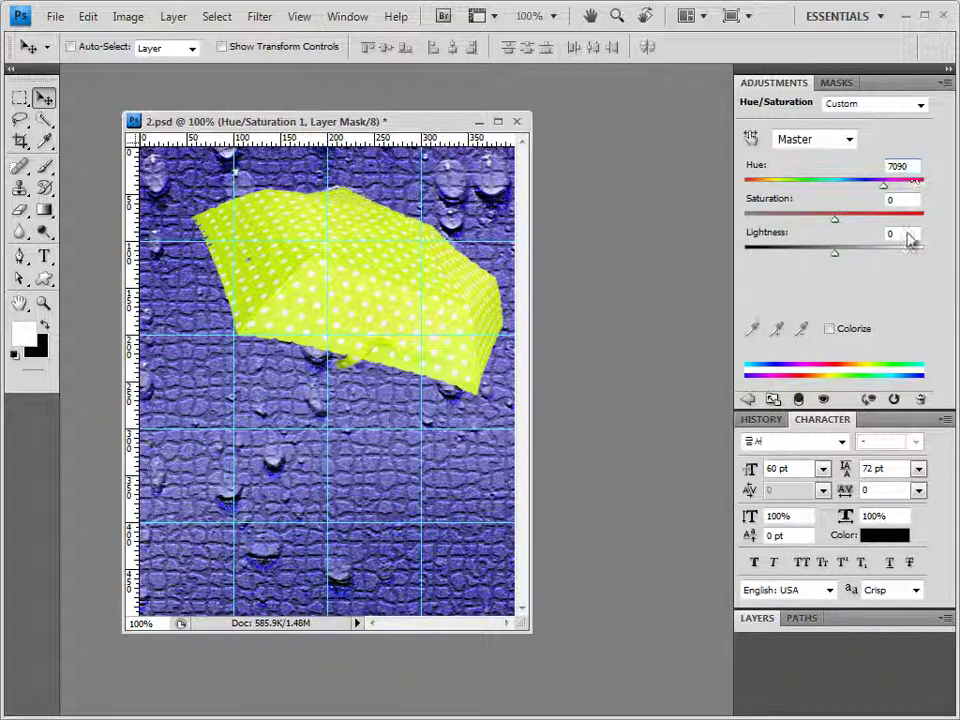
type("90")
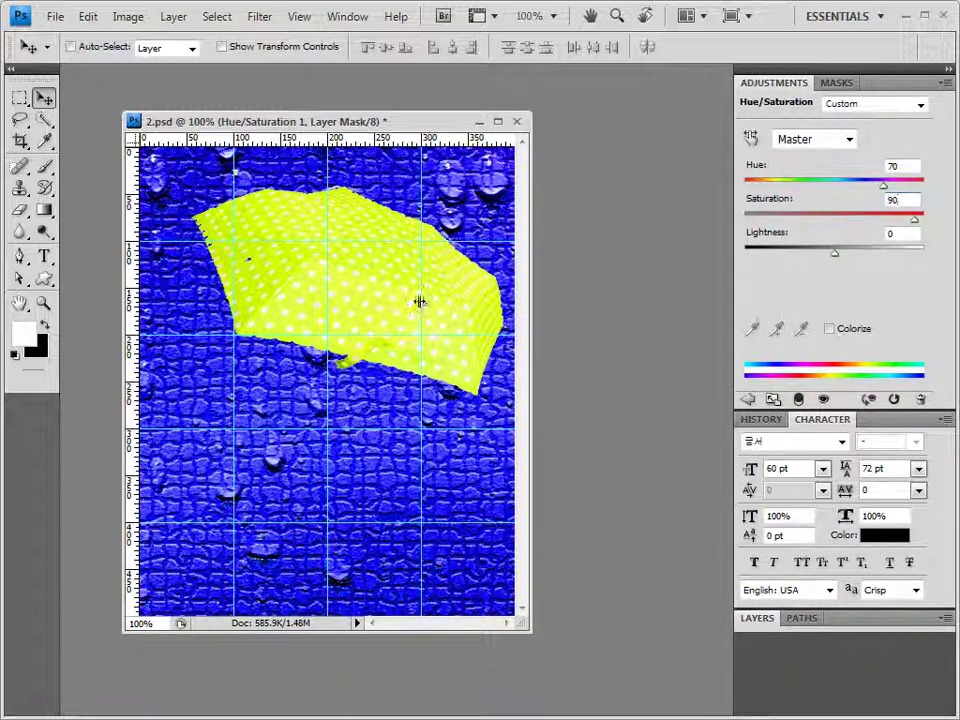
- Close the adjustment settings and clip the Hue/Saturation layer to the umbrella on Layer 2
left_click(945, 86)
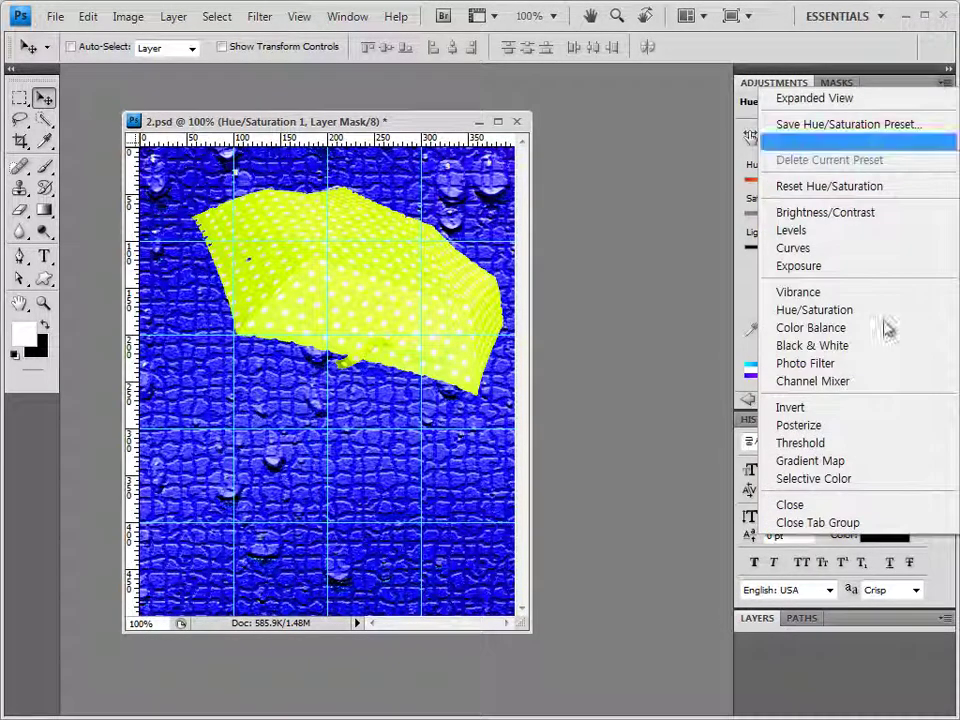
left_click(853, 523)
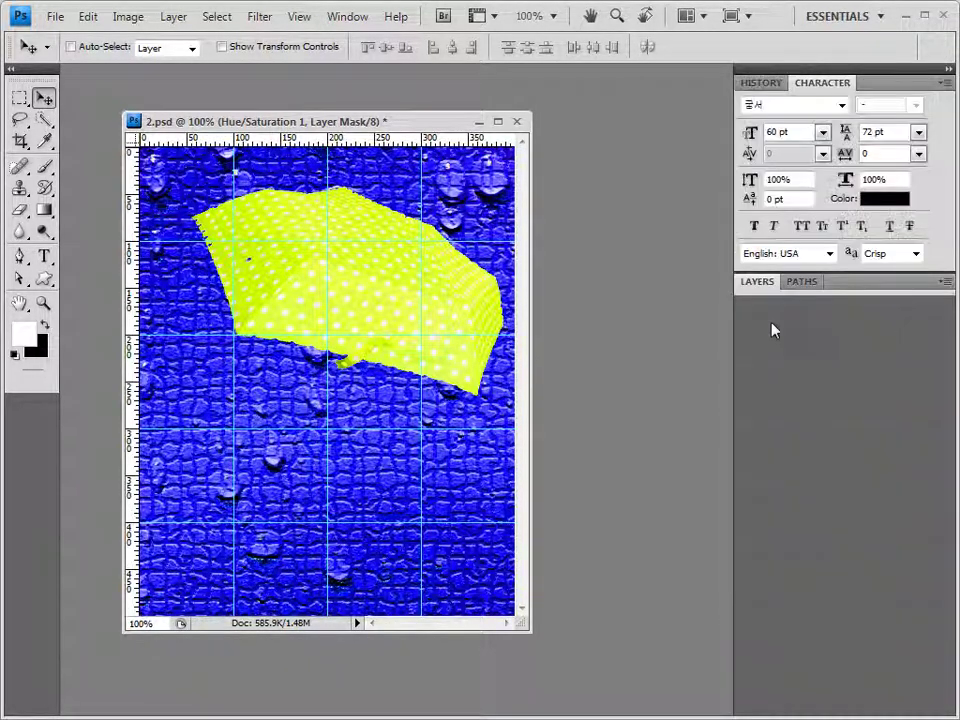
left_click(853, 285)
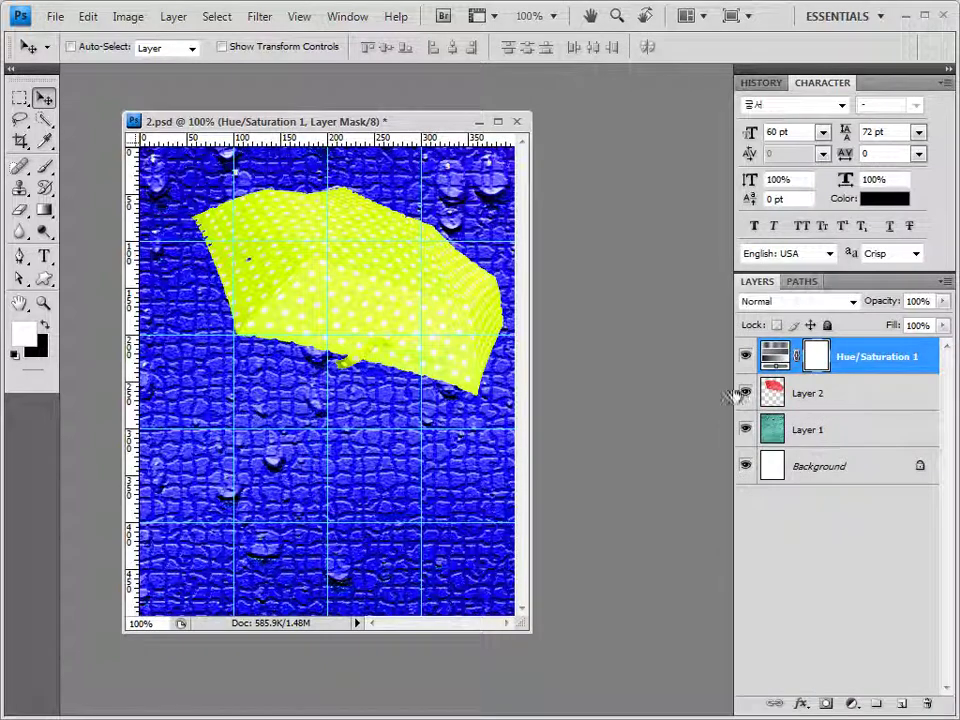
left_click(860, 372, "alt")
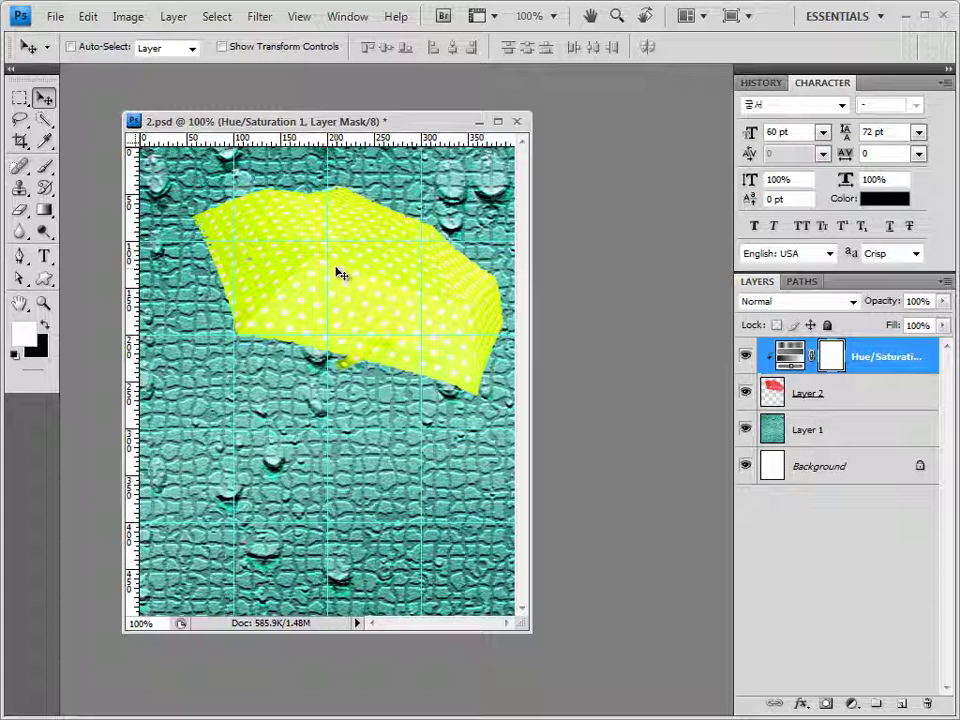
- Open the sandals image 1급-6.JPG from the 기출문제06 folder in its own floating window
key("alt+Tab")
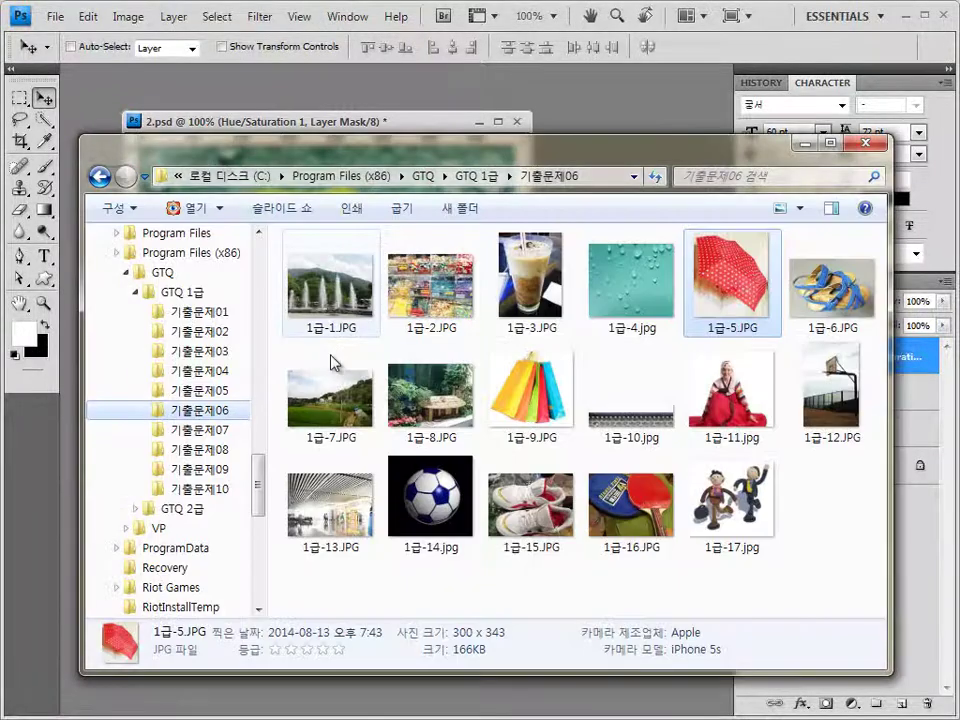
left_click_drag(832, 285, 500, 180)
left_click_drag(120, 71, 532, 189)
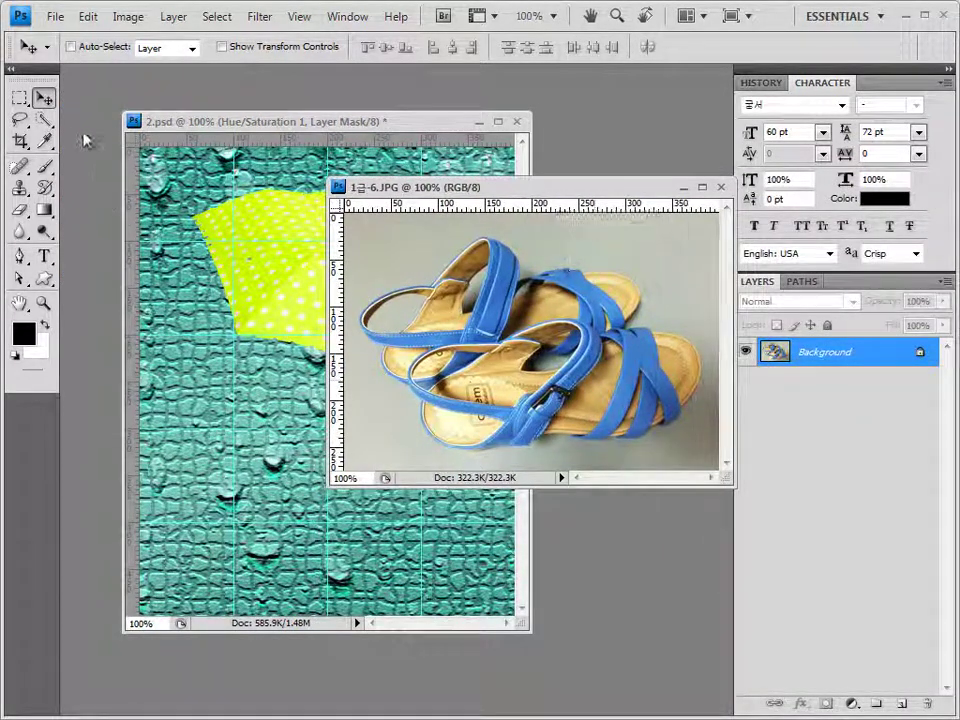
- Select the grey background around and between the sandals with the Magic Wand at tolerance 30
left_click(43, 119)
left_click(126, 146)
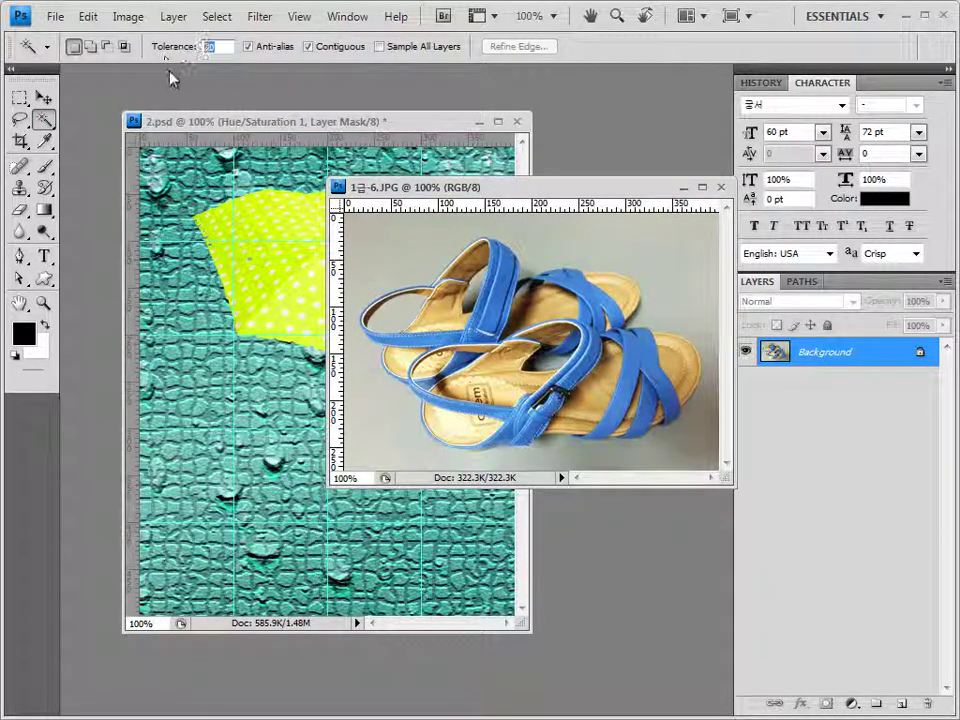
type("30")
left_click(402, 270)
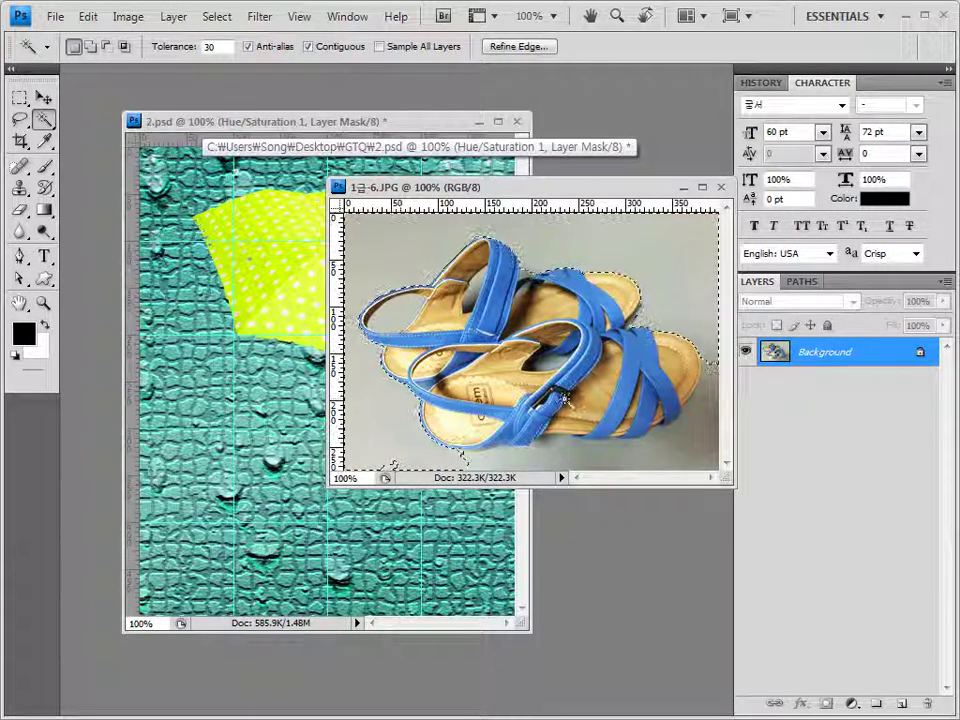
key("shift")
left_click(390, 466, "shift")
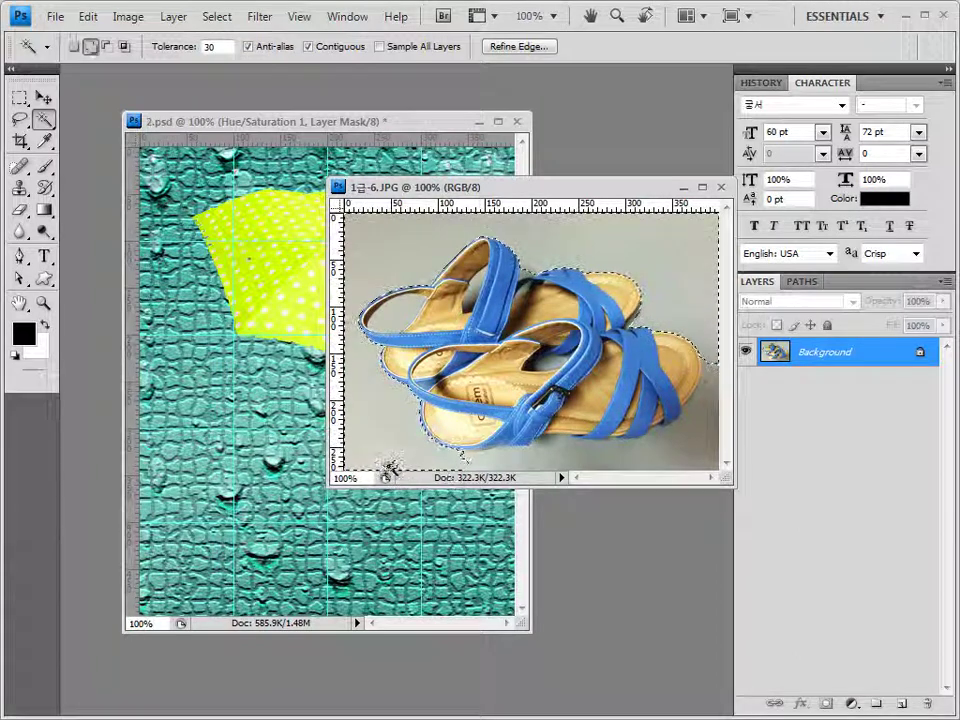
left_click(722, 452, "shift")
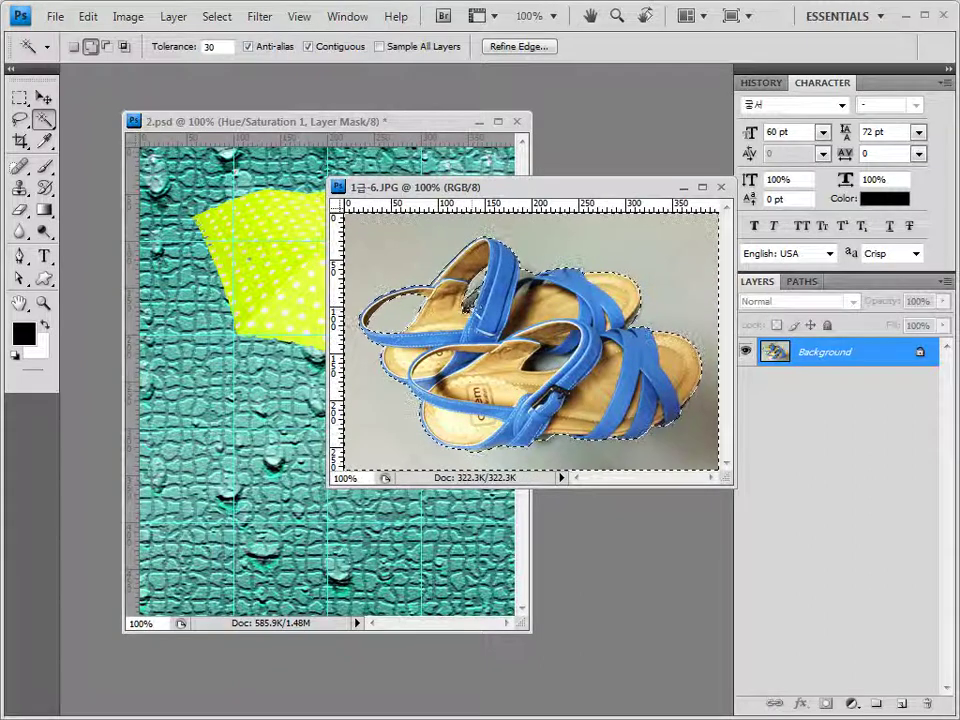
key("shift")
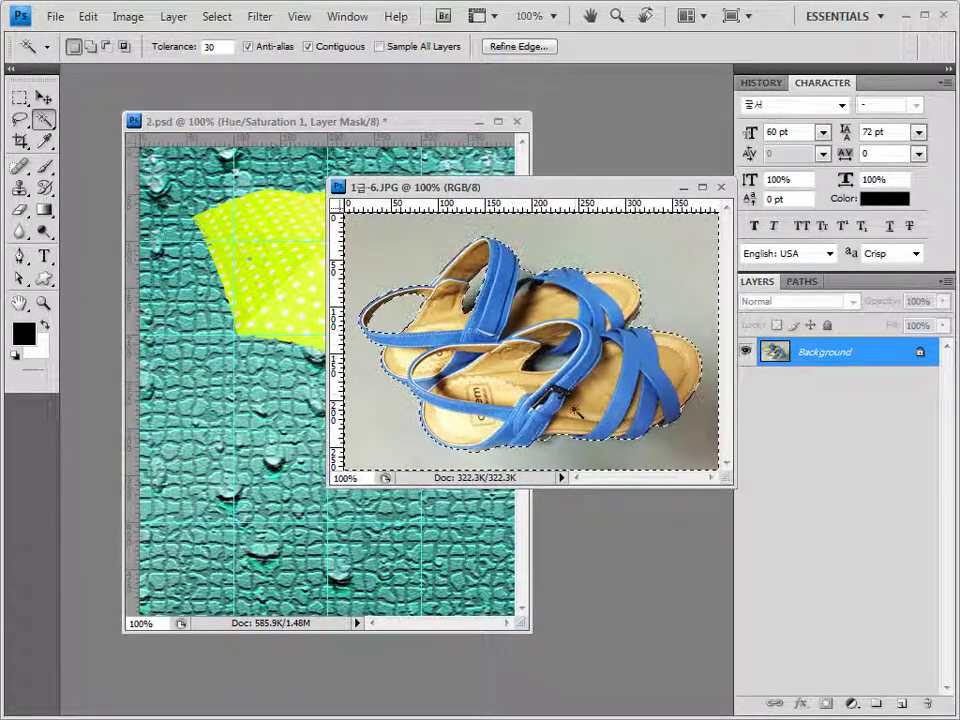
- Invert the selection to isolate the sandals, copy them into 2.psd as a new layer, and close 1급-6.JPG
left_click(226, 18)
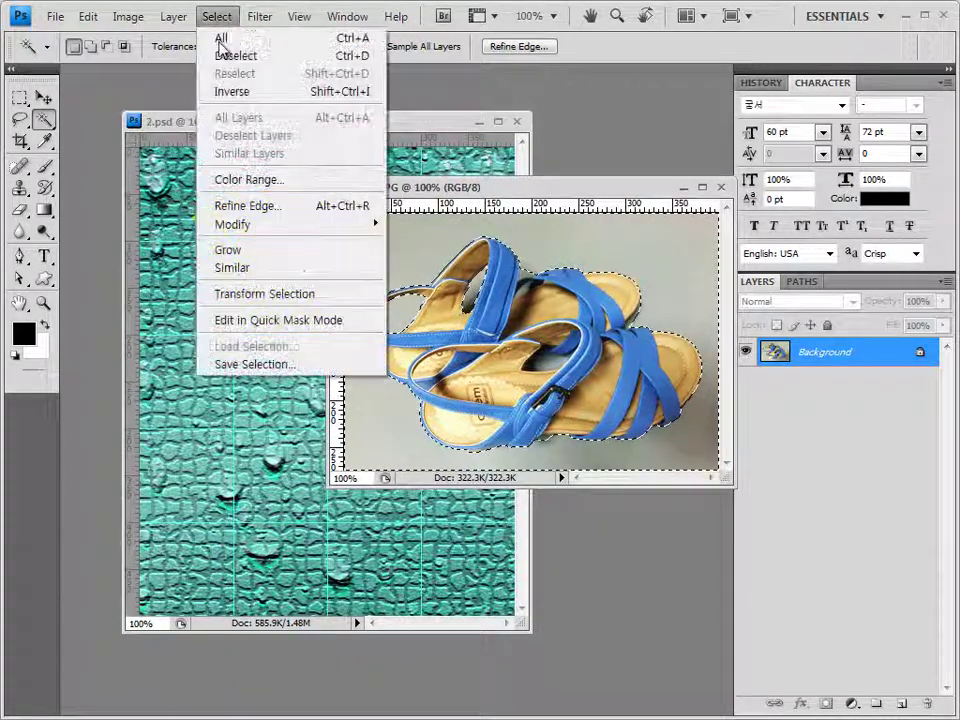
left_click(229, 91)
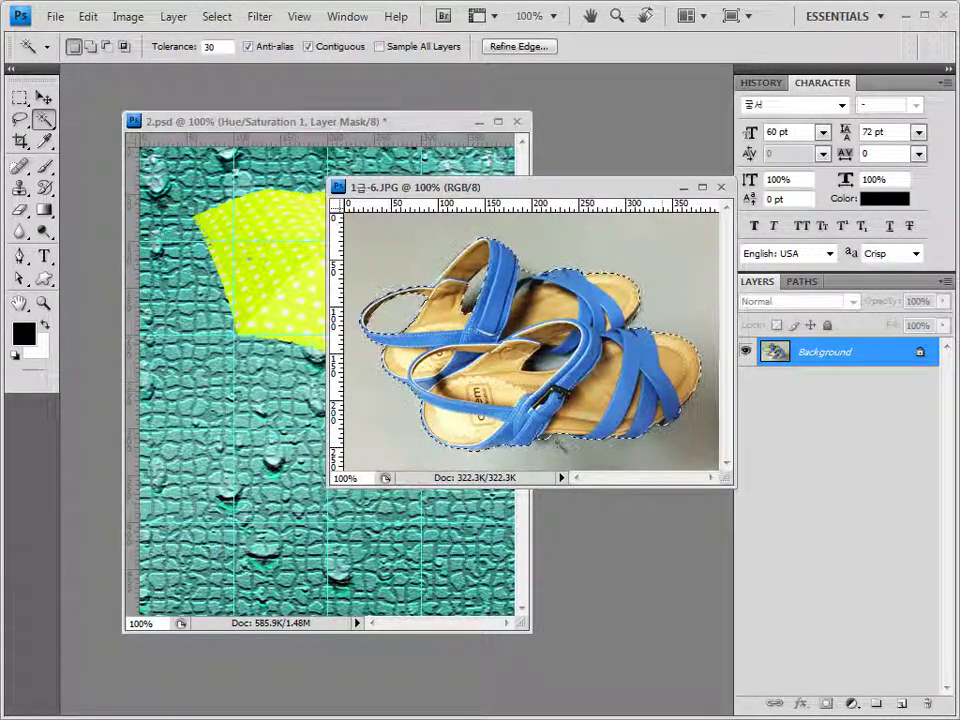
left_click(720, 187)
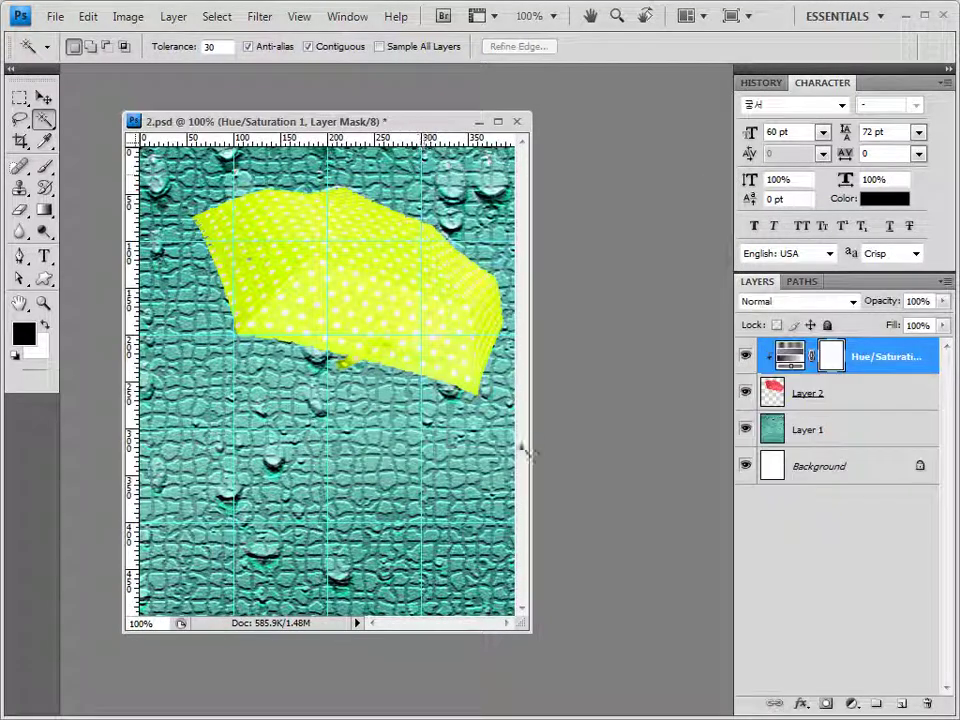
key("ctrl+v")
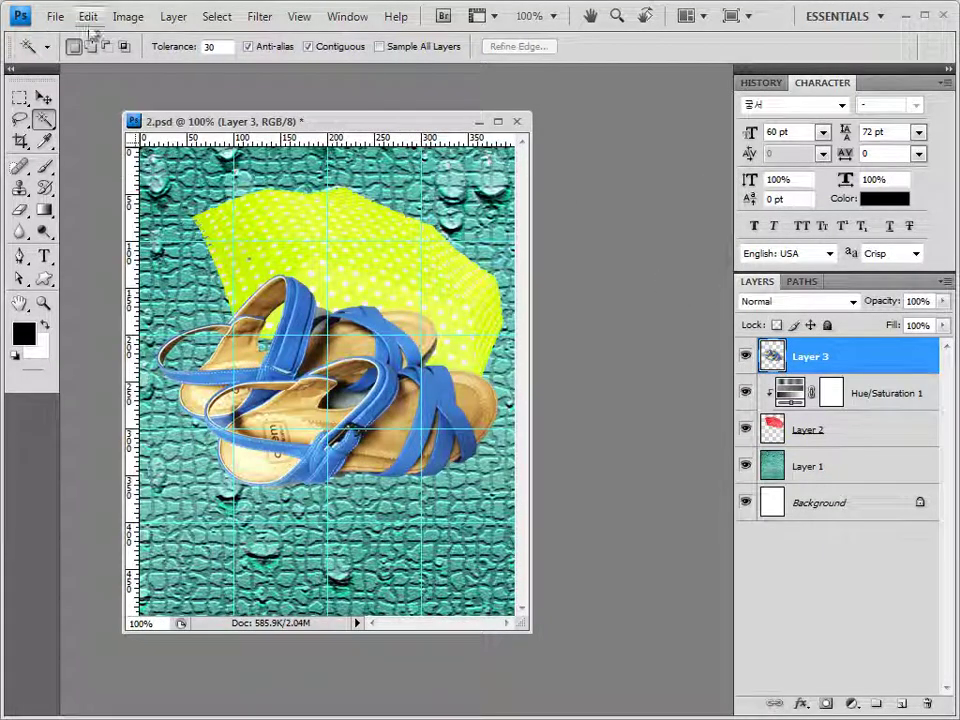
- Move the sandals to the lower-left area of the canvas and scale them down to about 270 px wide
left_click(43, 97)
left_click_drag(318, 486, 280, 602)
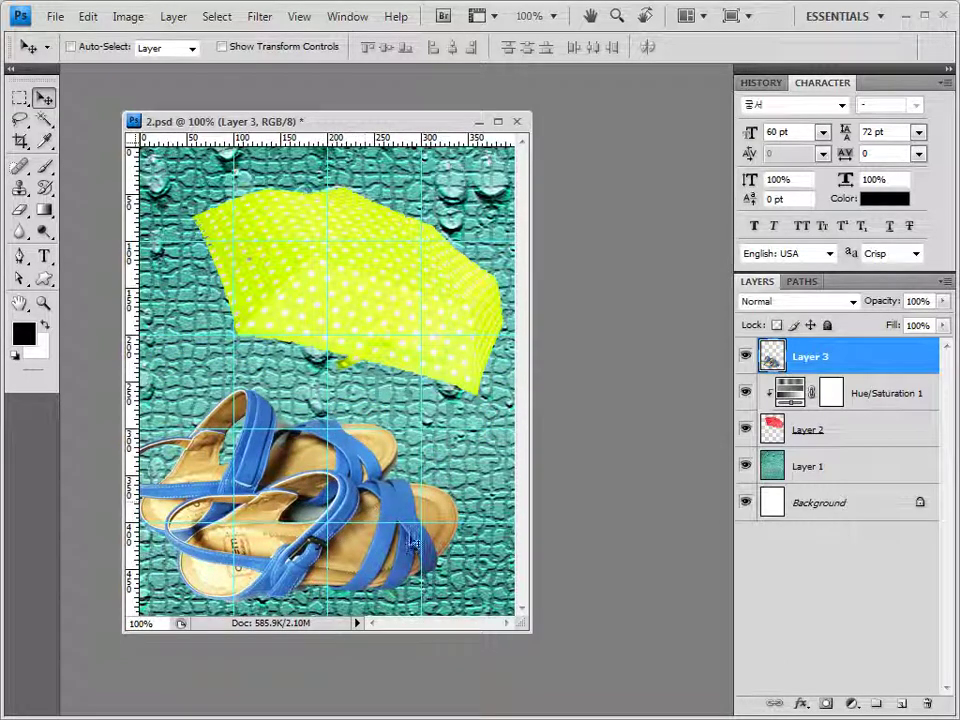
key("ctrl+t")
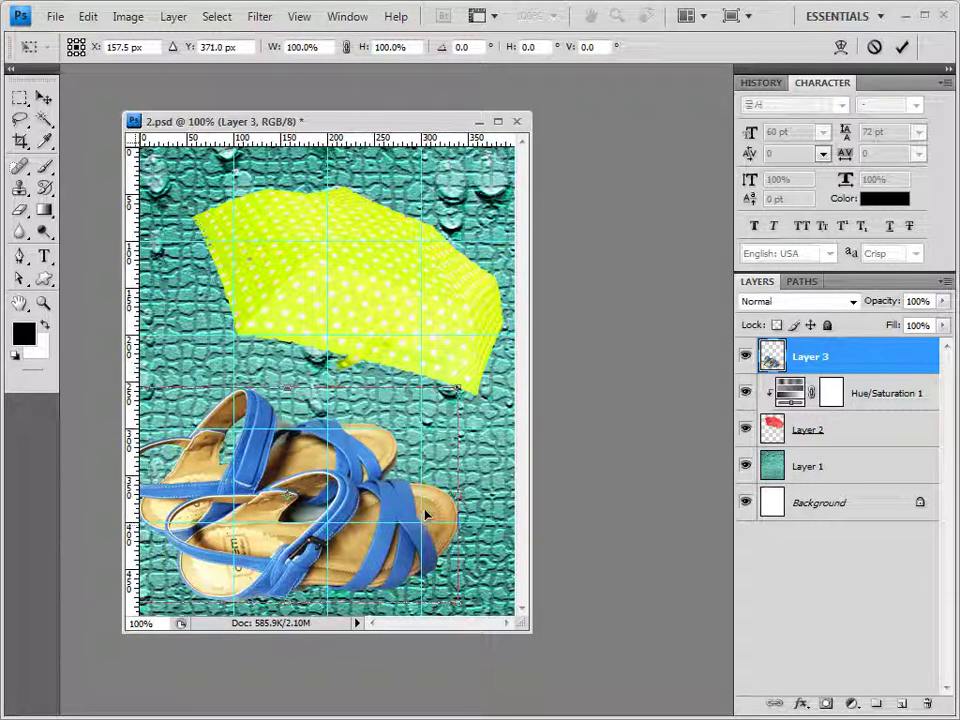
left_click_drag(458, 600, 410, 585)
key("Return")
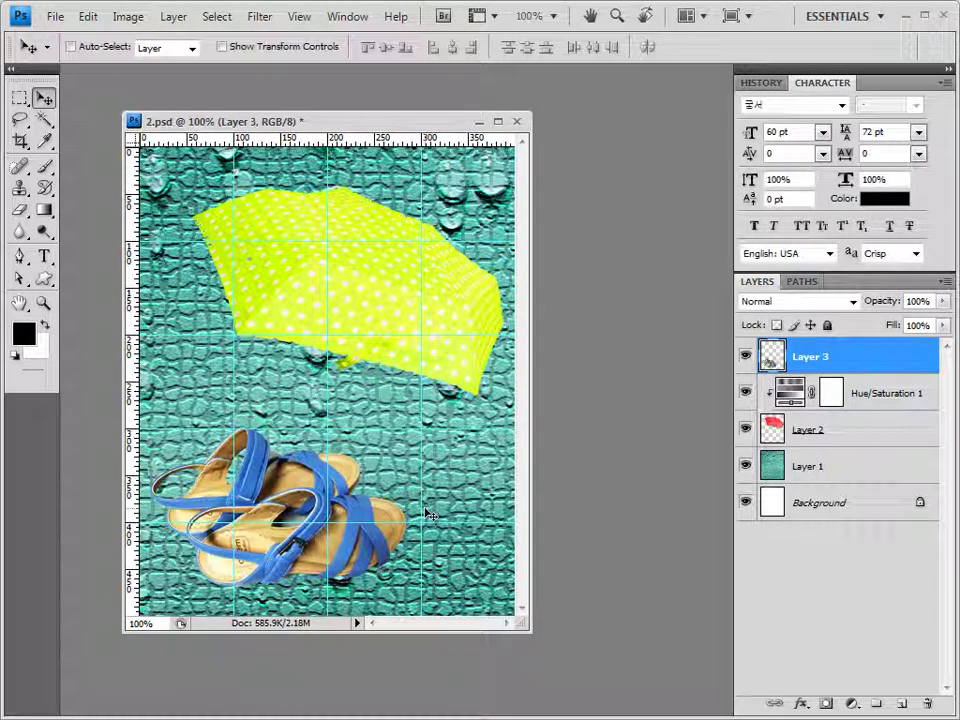
- Apply Outer Glow and Drop Shadow effects with default settings to the sandals on Layer 3
left_click(801, 703)
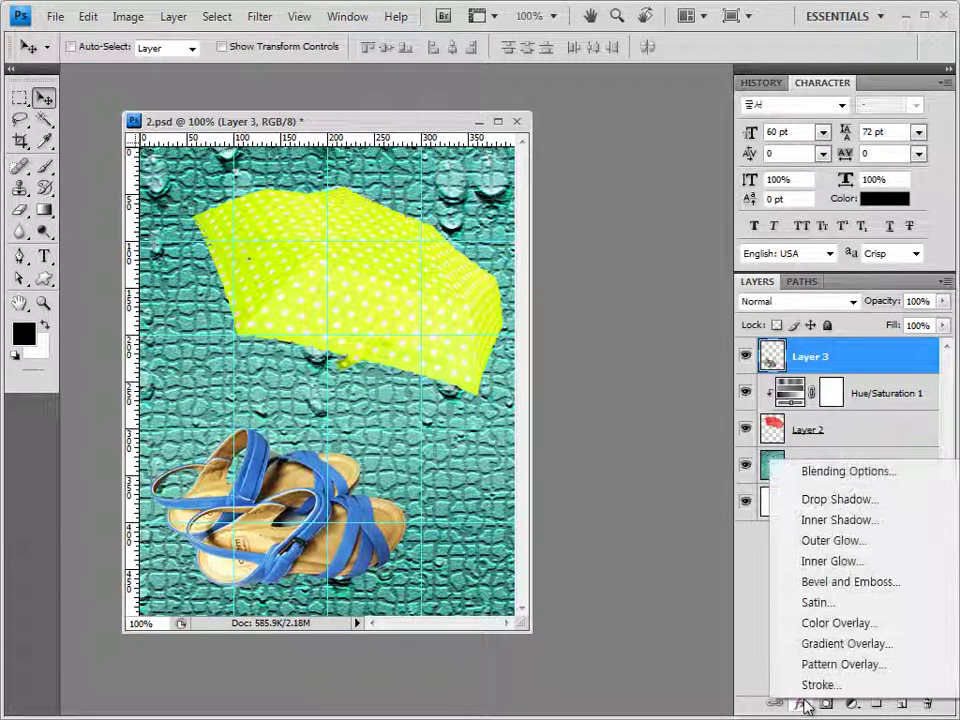
left_click(852, 541)
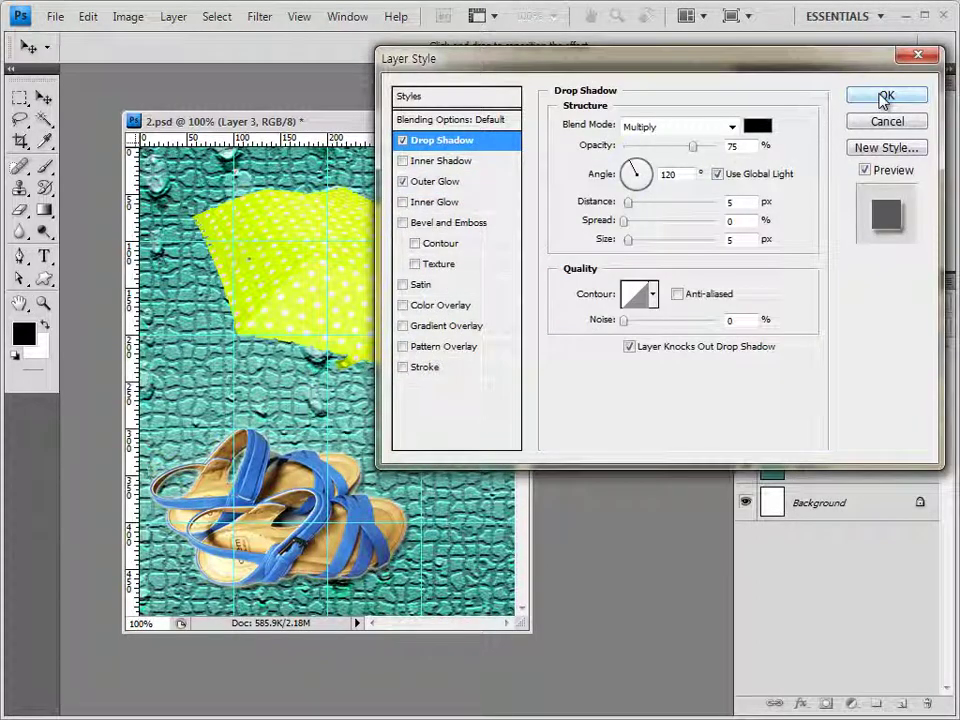
left_click(884, 96)
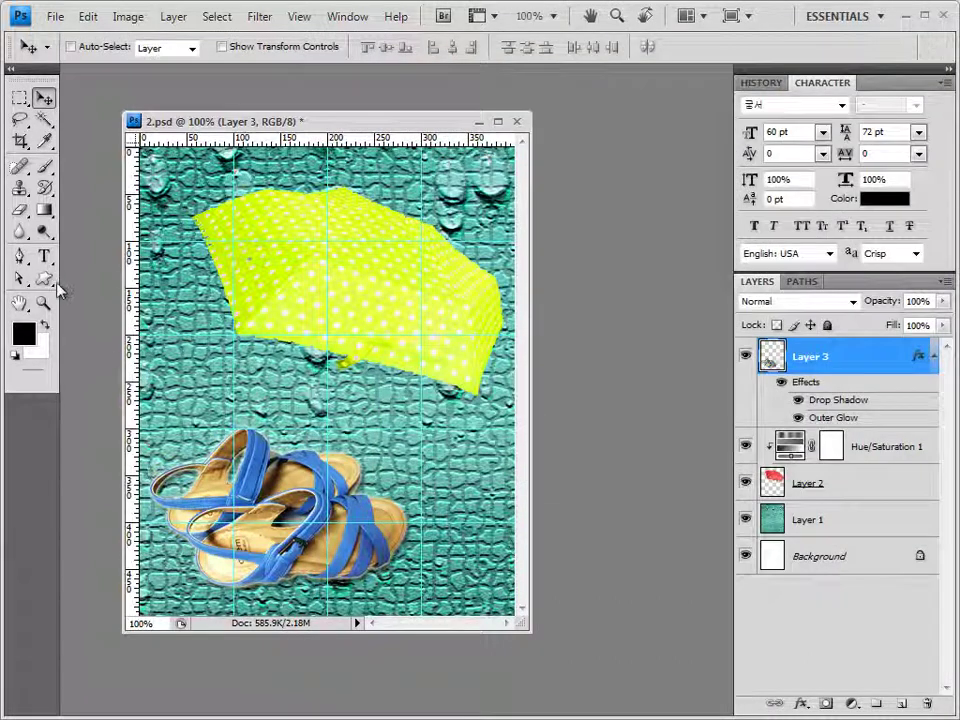
- Draw a raindrop custom shape about 45 px wide and 85 px tall over the umbrella's left tip
left_click(44, 279)
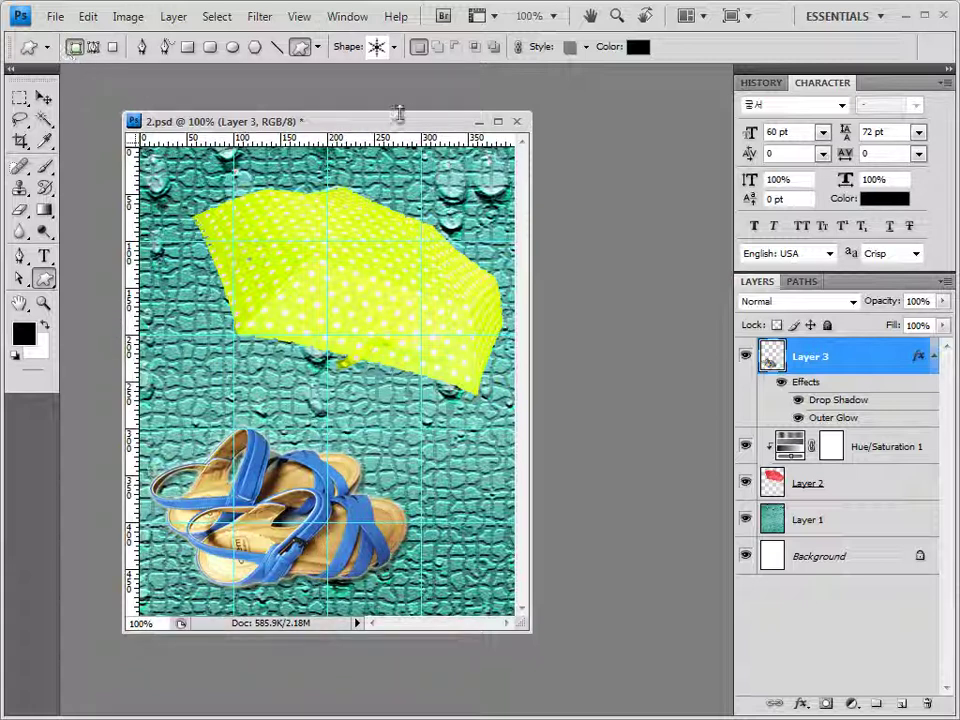
left_click(395, 48)
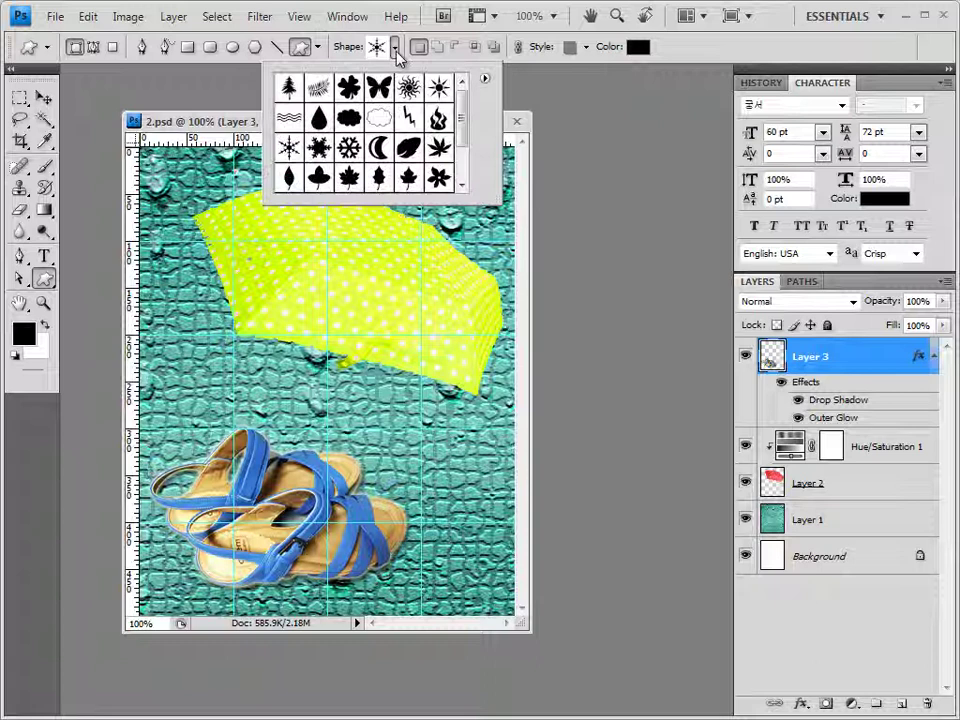
left_click(320, 120)
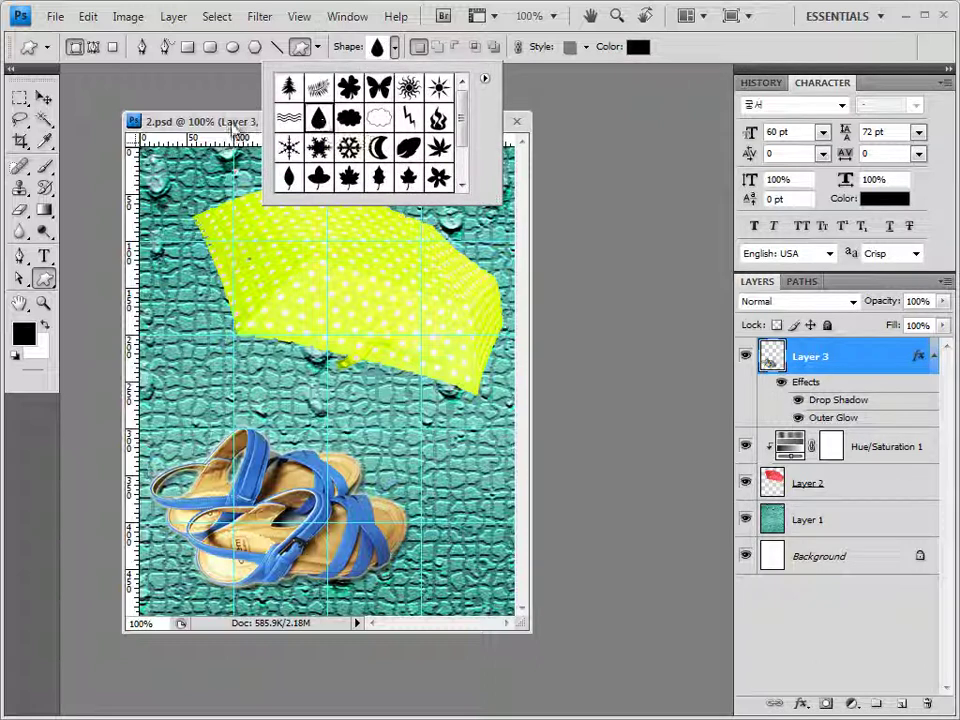
left_click(176, 98)
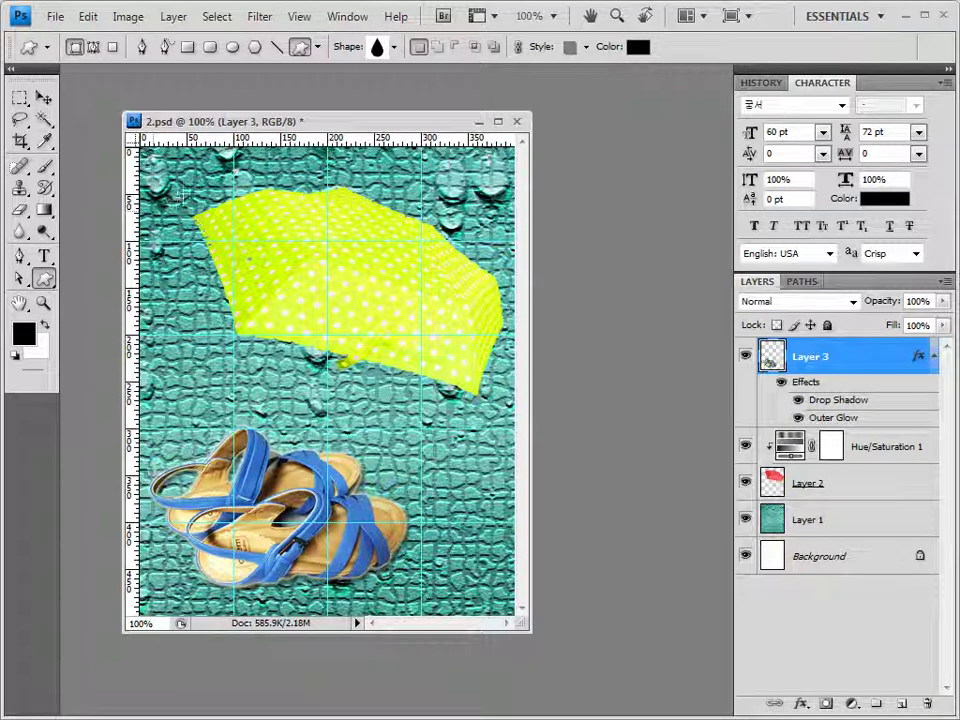
left_click_drag(183, 183, 221, 261)
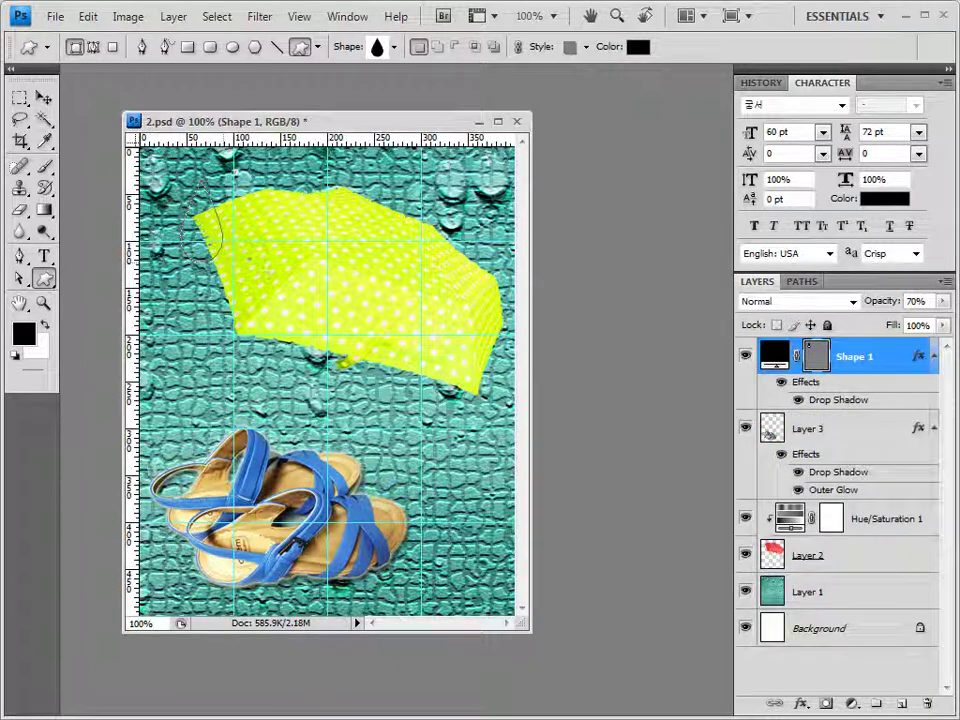
- Clear the raindrop shape's preset layer style and fill it with white, ffffff
left_click(586, 47)
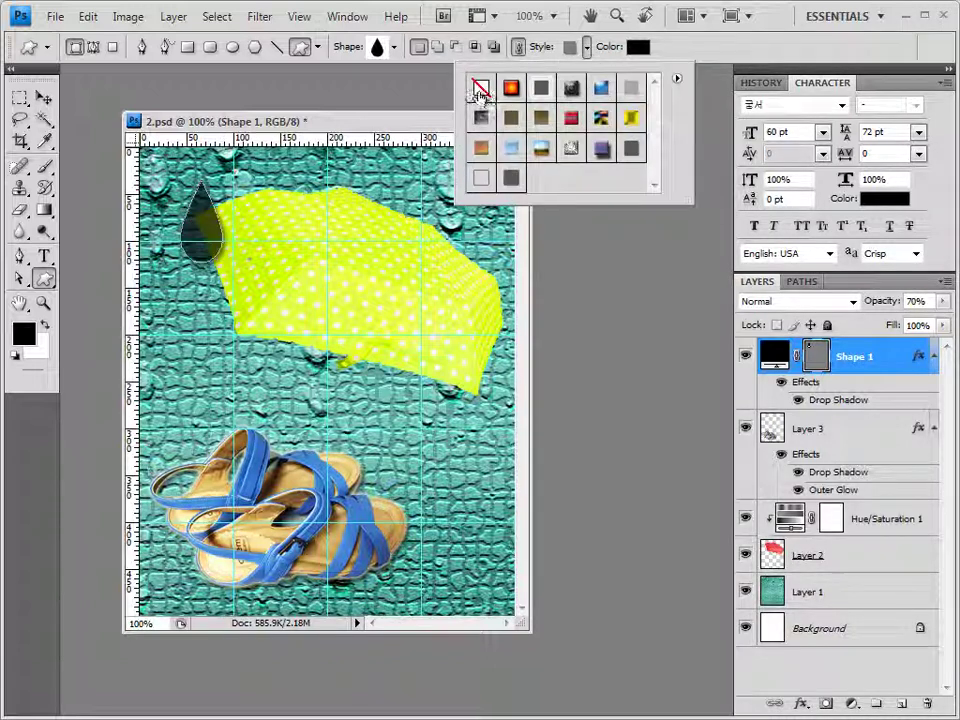
left_click(481, 88)
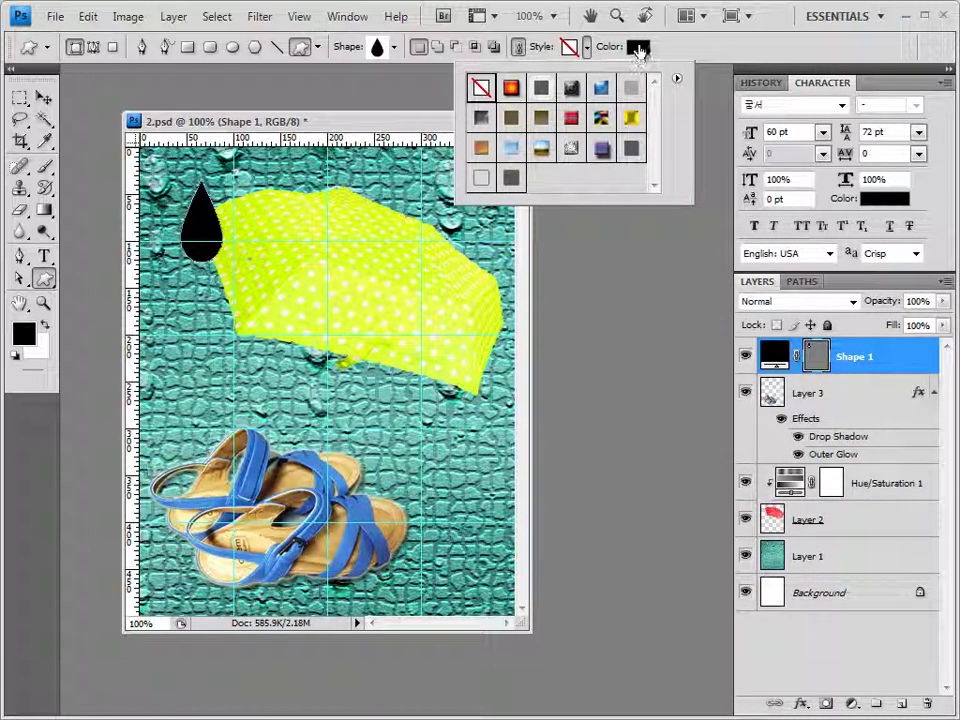
left_click(637, 48)
left_click(637, 48)
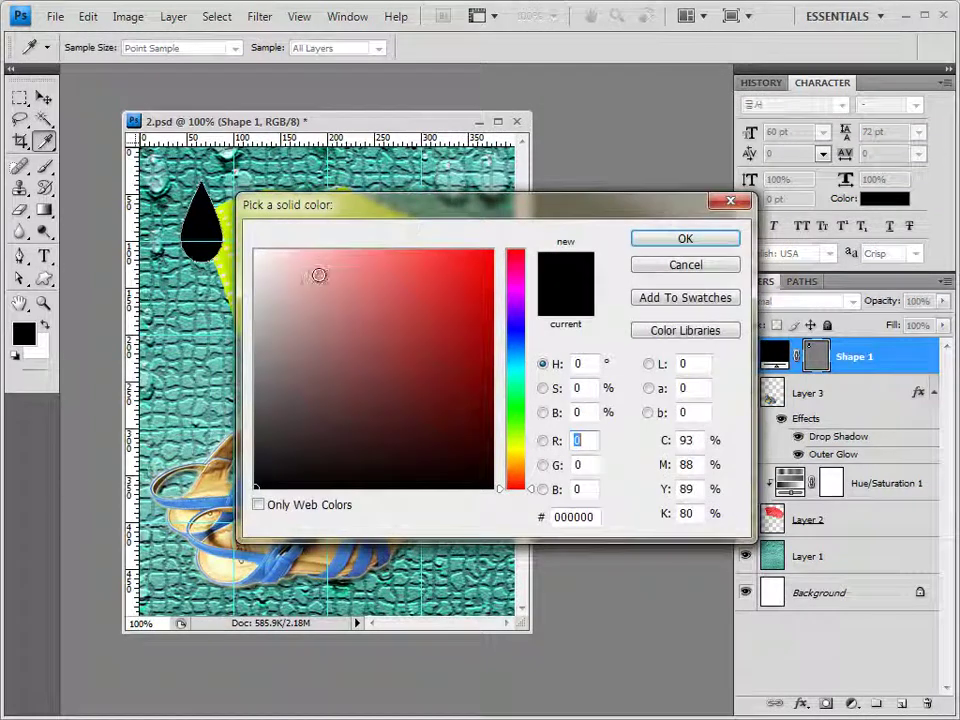
left_click_drag(318, 274, 255, 250)
left_click(590, 517)
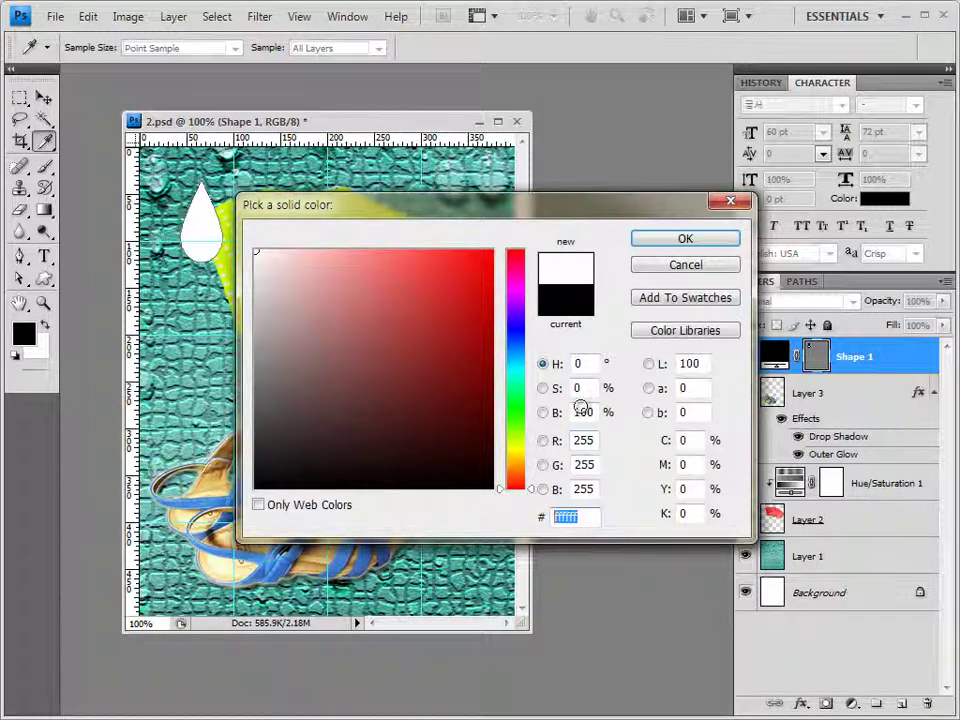
left_click(681, 242)
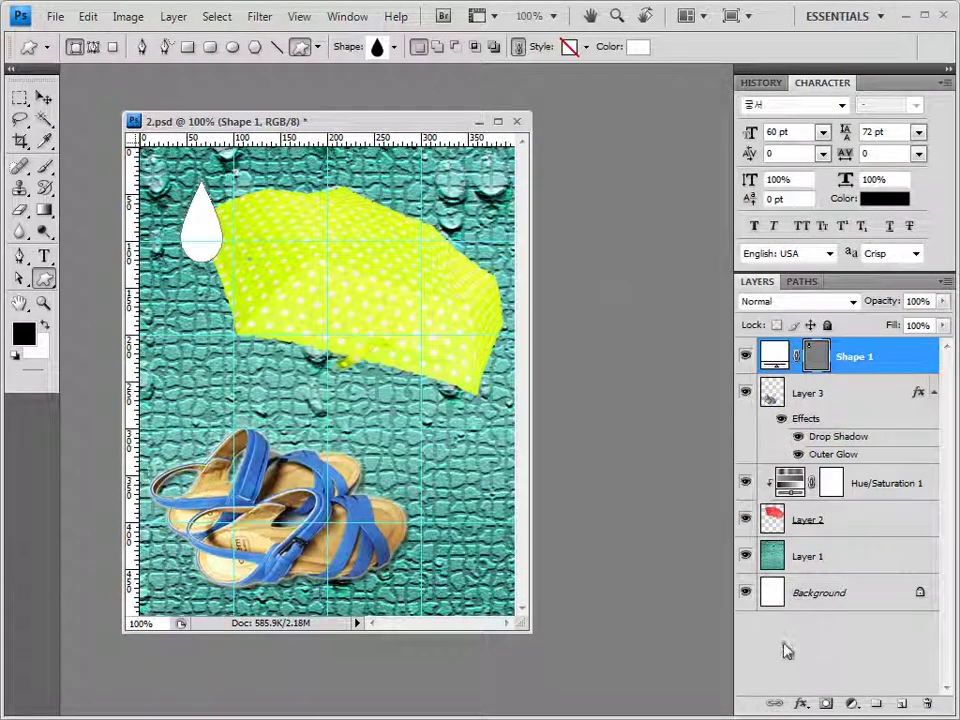
- Add a 2 px outside stroke in colour 4b9be3 to the raindrop shape
left_click(800, 706)
left_click(776, 690)
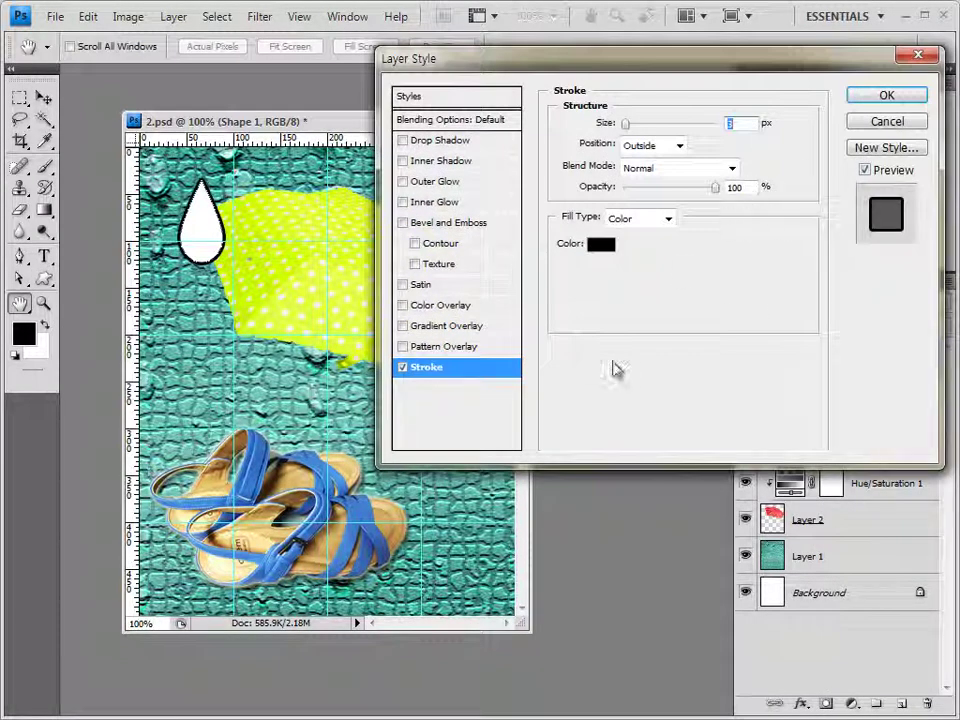
type("2")
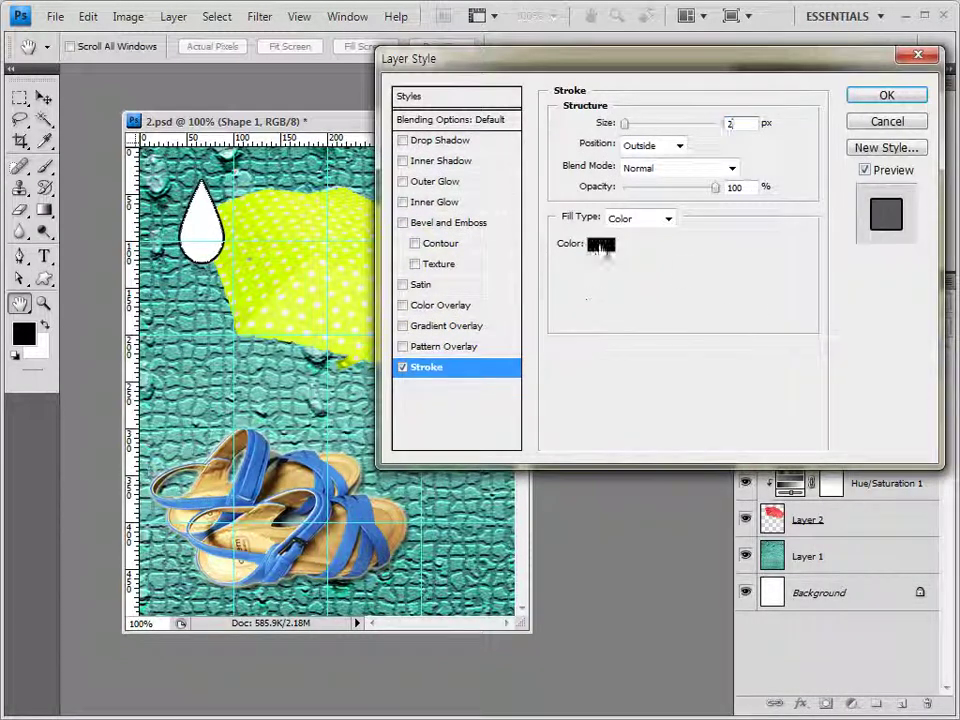
left_click(601, 245)
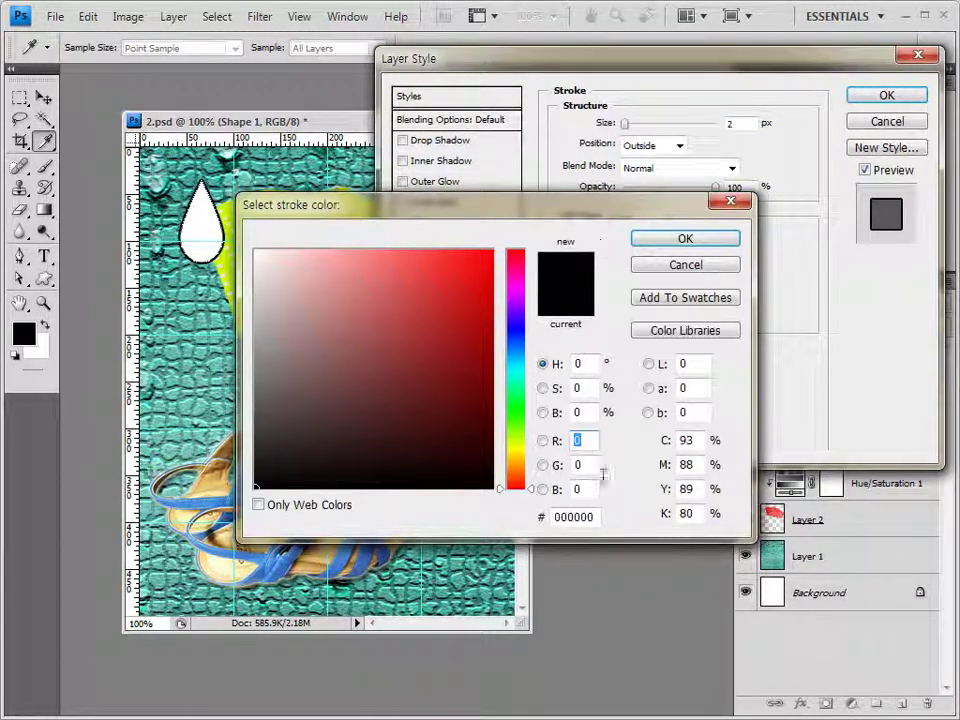
left_click(596, 521)
type("4b9be3")
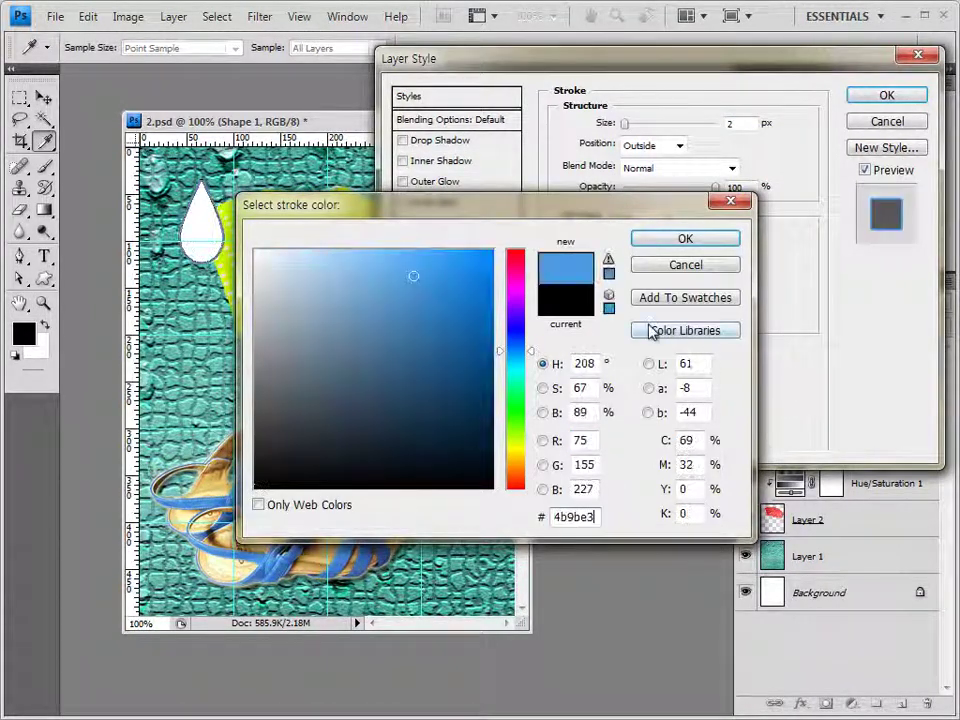
left_click(696, 246)
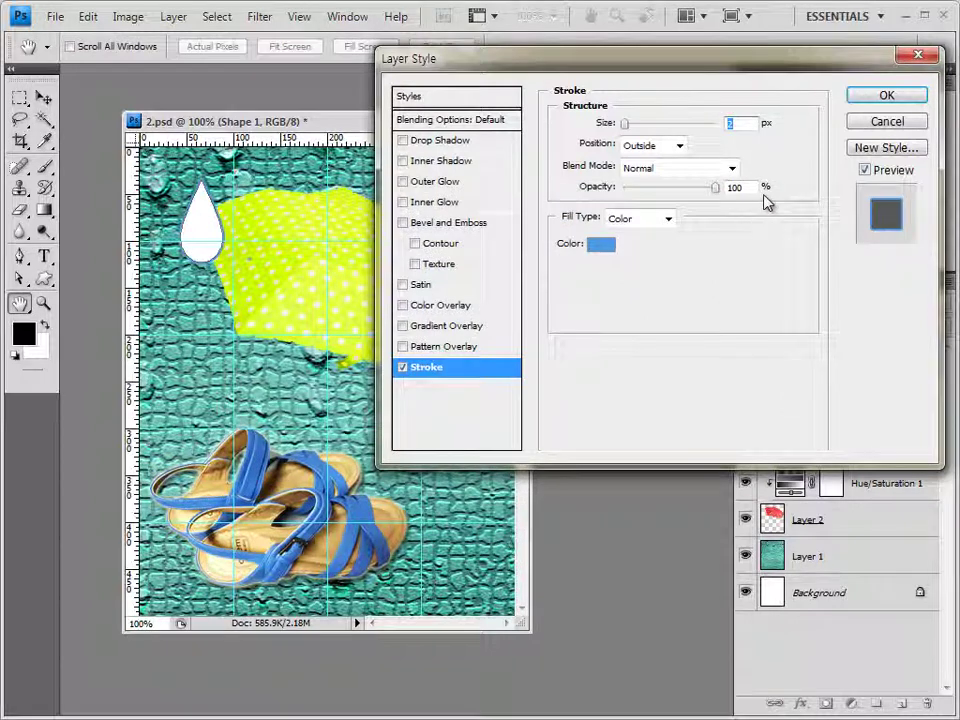
left_click(886, 95)
- Set the raindrop shape layer's opacity to 70%
left_click(918, 303)
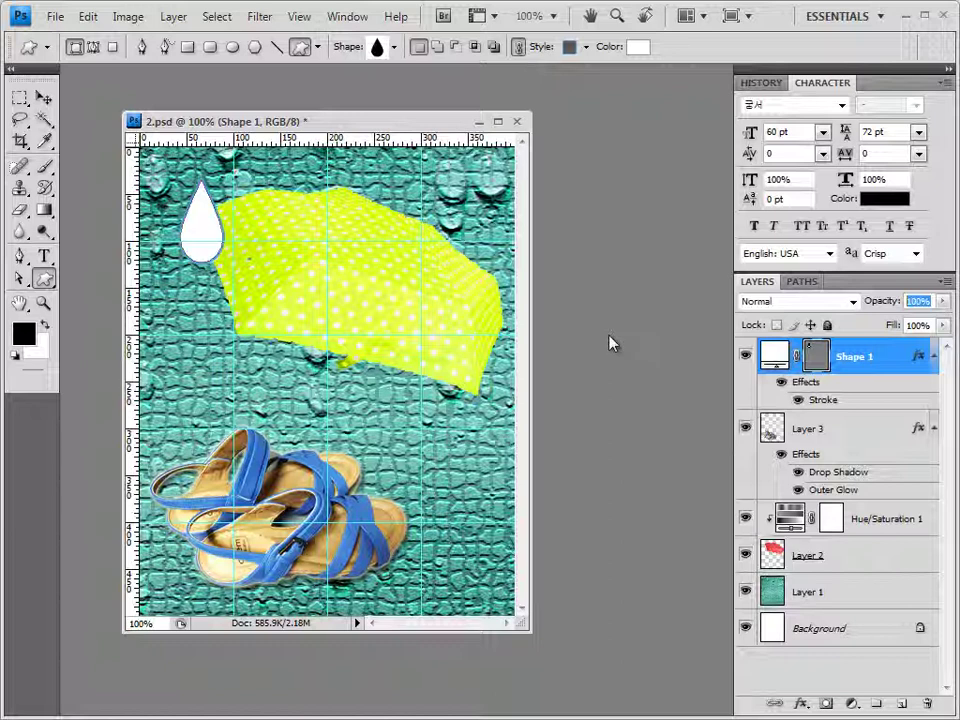
type("70")
key("Return")
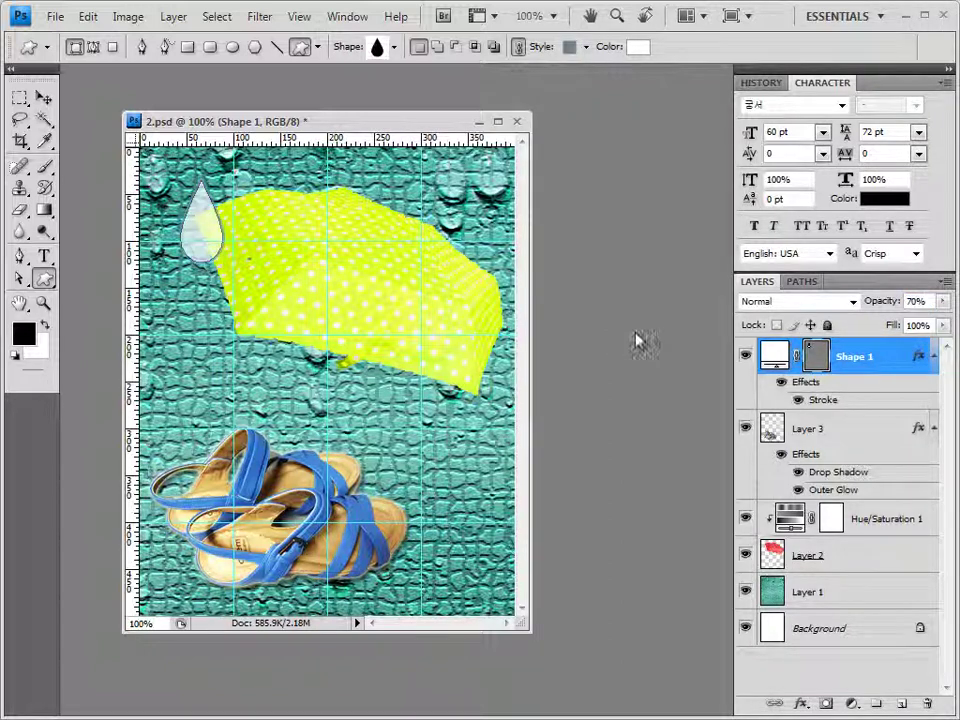
- Reposition the raindrop over the umbrella's left tip and enlarge it to about 55 px wide and 100 px tall
left_click(43, 97)
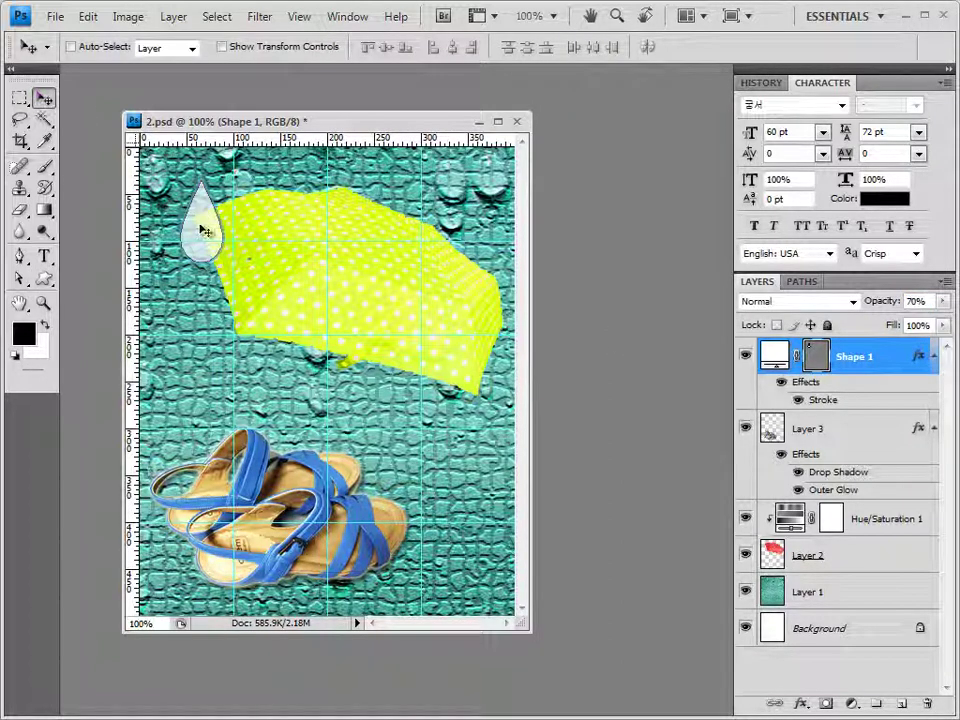
left_click_drag(196, 231, 190, 236)
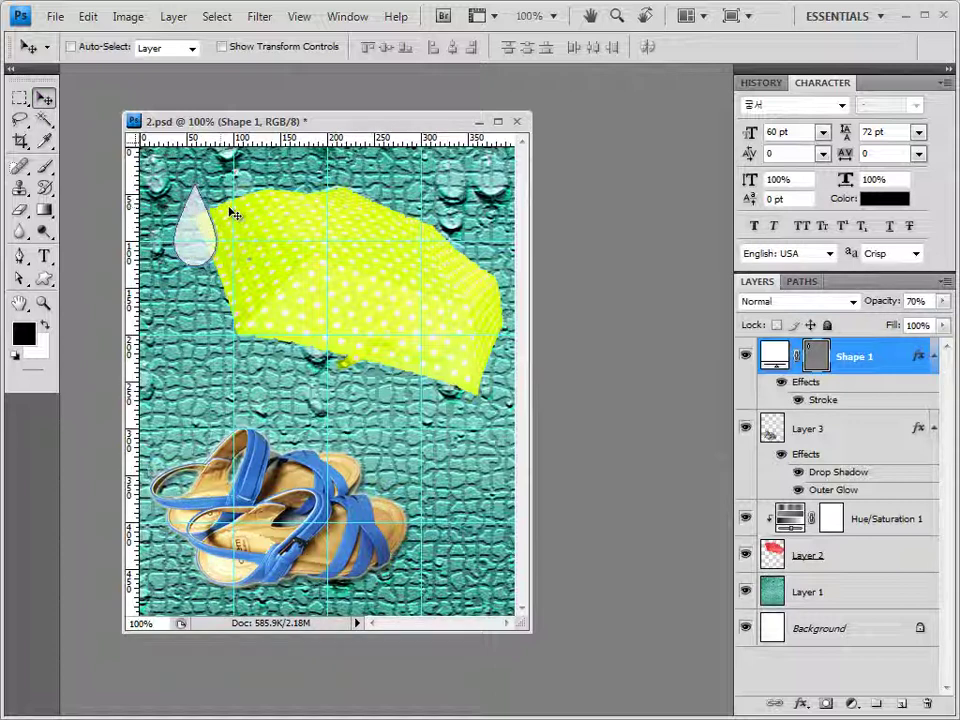
key("ctrl+t")
left_click_drag(175, 186, 165, 160)
key("Return")
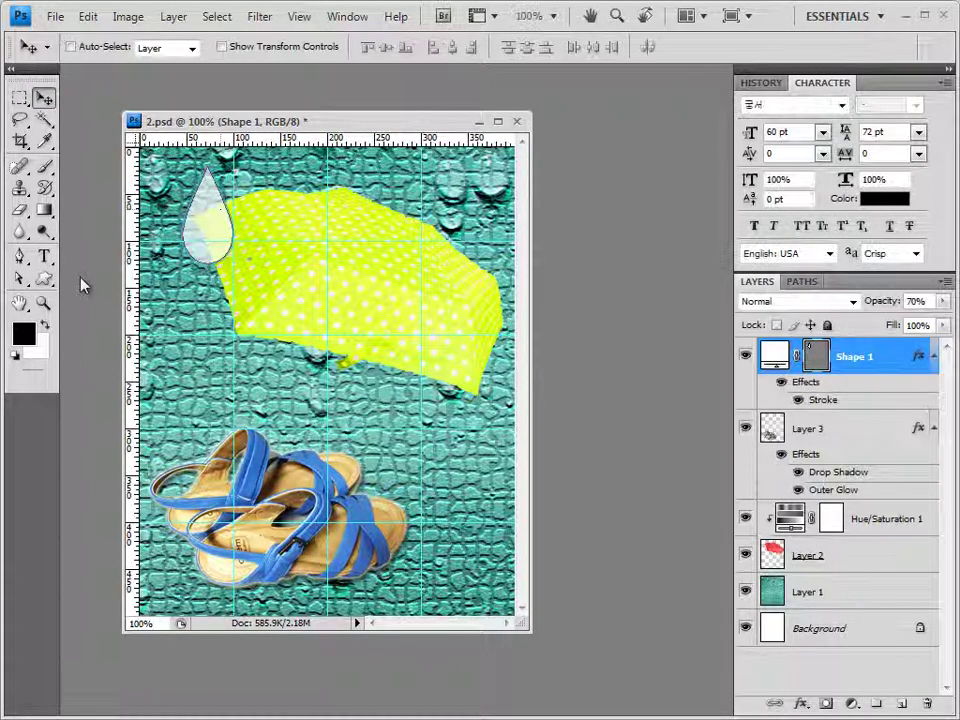
- Draw a Cloud 1 custom shape about 100 px wide between the umbrella's left end and the sandals, and clear its layer style
left_click(44, 279)
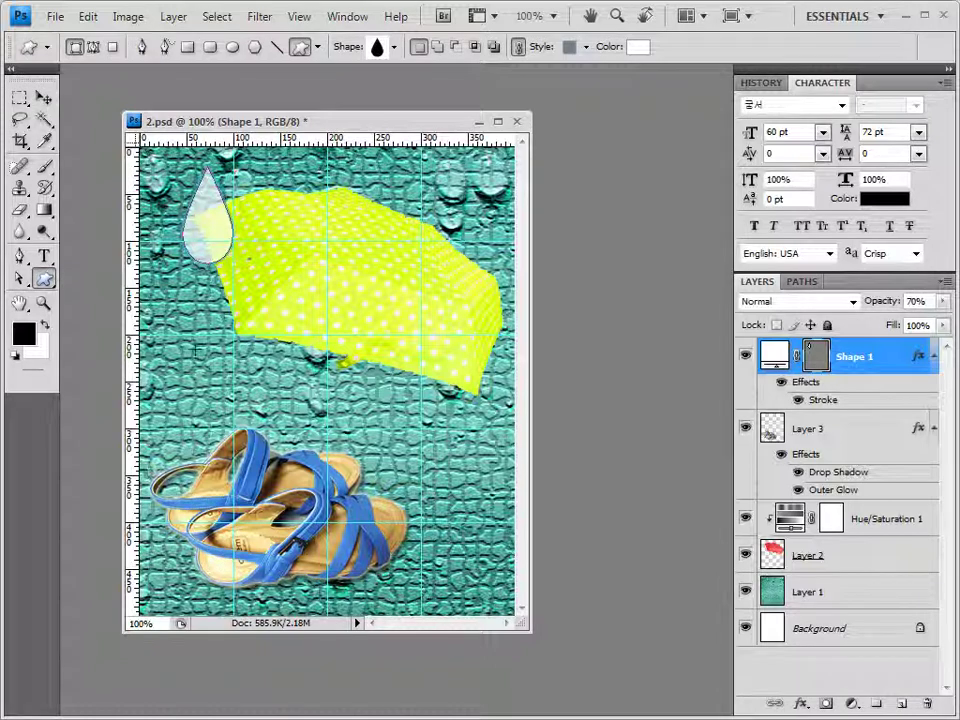
left_click(395, 47)
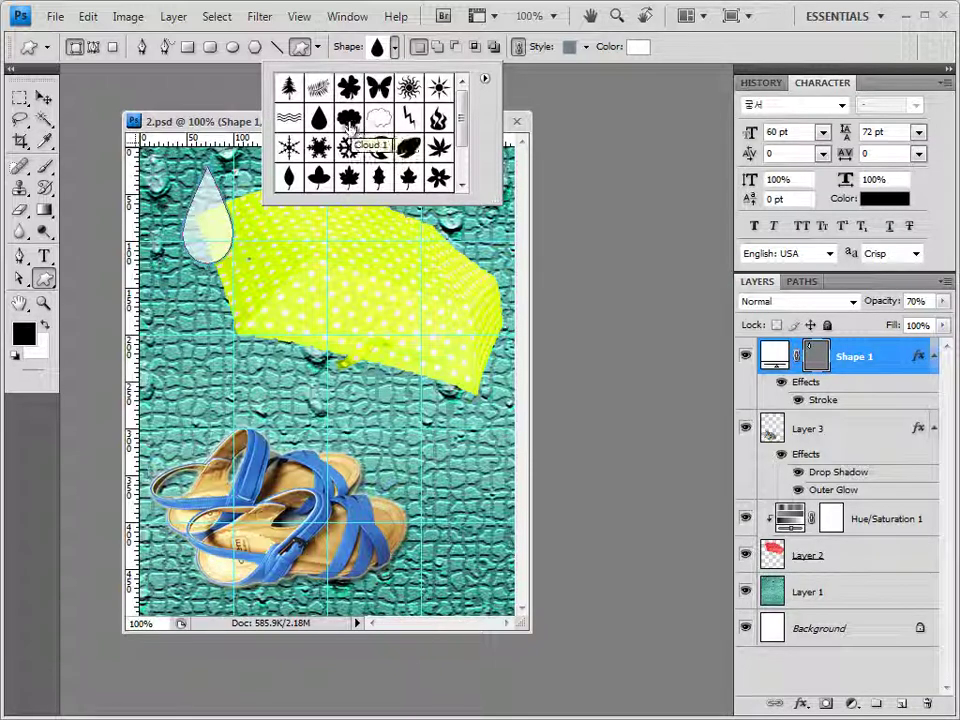
left_click(349, 119)
left_click(228, 125)
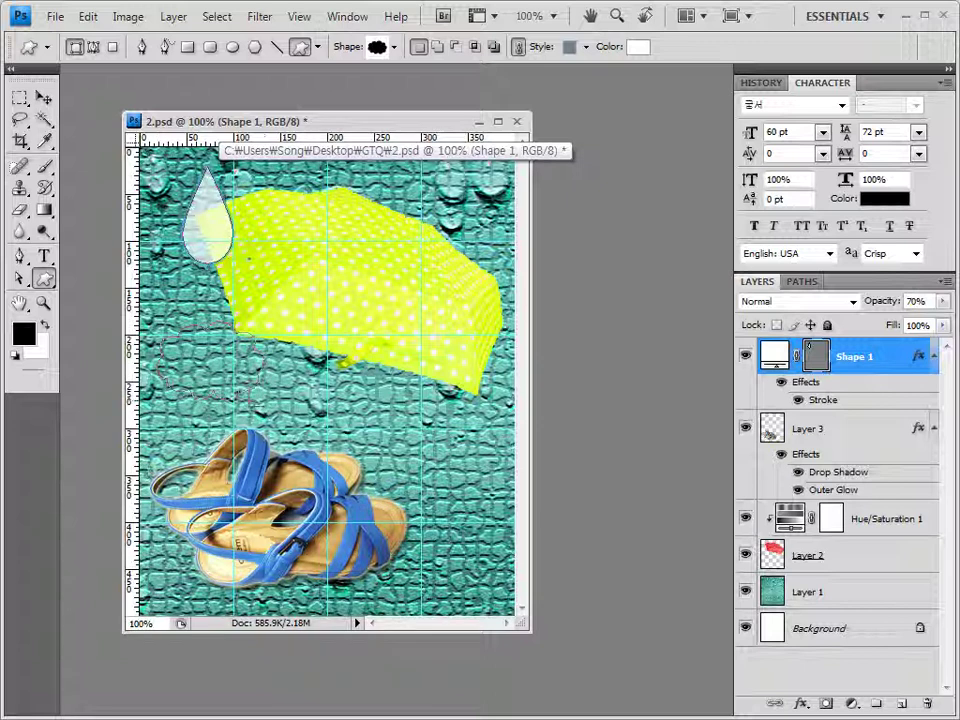
left_click_drag(160, 325, 255, 410)
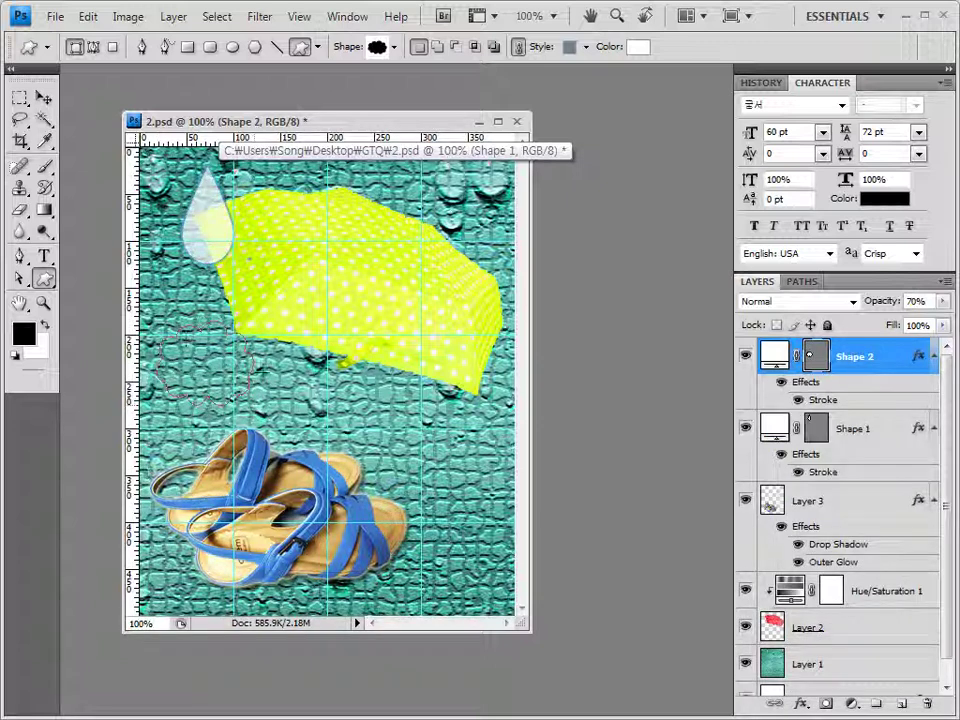
left_click(586, 47)
left_click(480, 87)
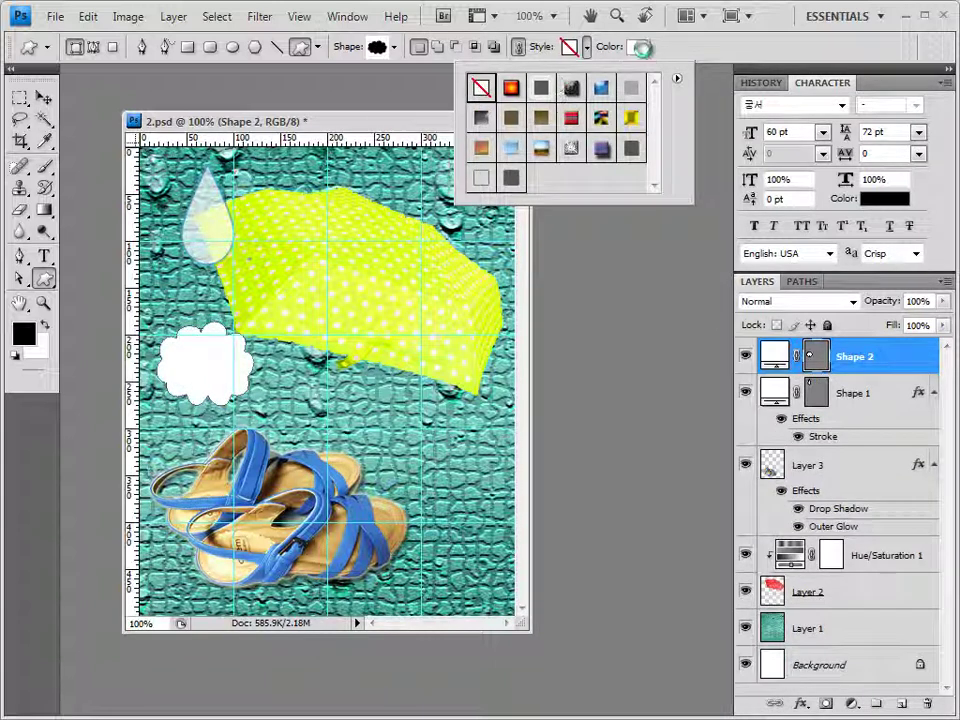
- Fill the cloud shape with colour f5ff8a and give it a drop shadow with the default settings
left_click(637, 47)
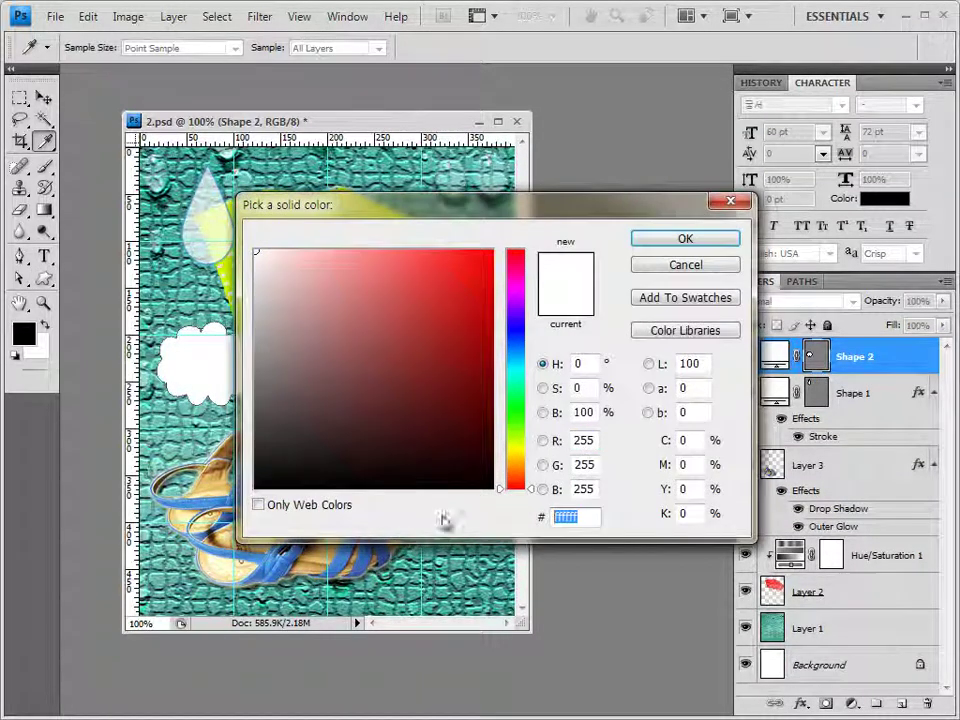
type("f5ff8a")
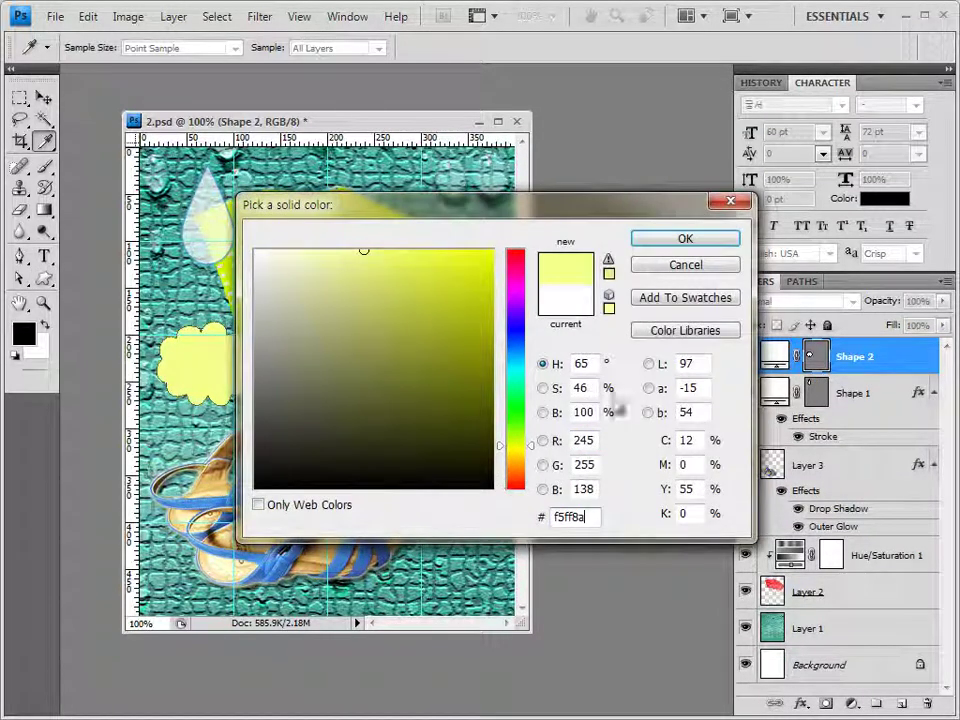
left_click(685, 239)
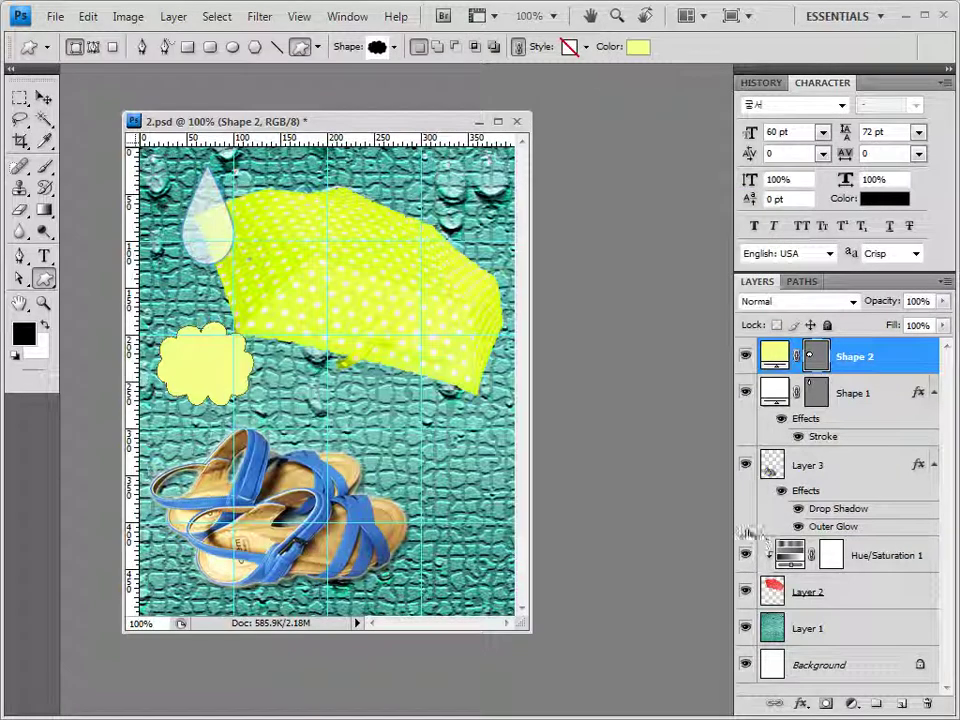
left_click(802, 704)
left_click(818, 504)
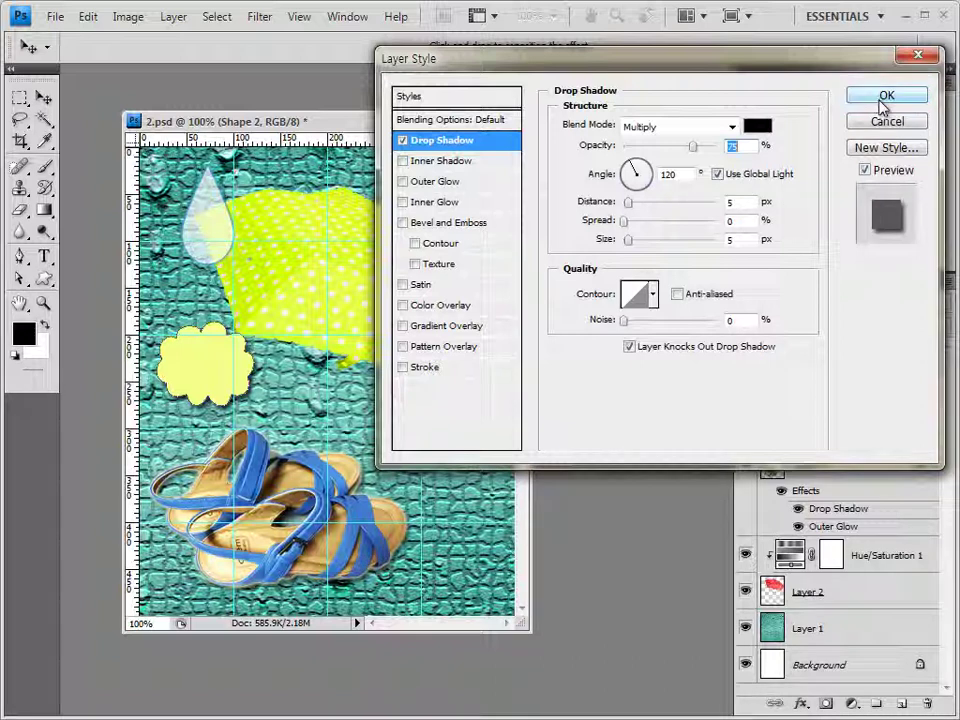
left_click(885, 100)
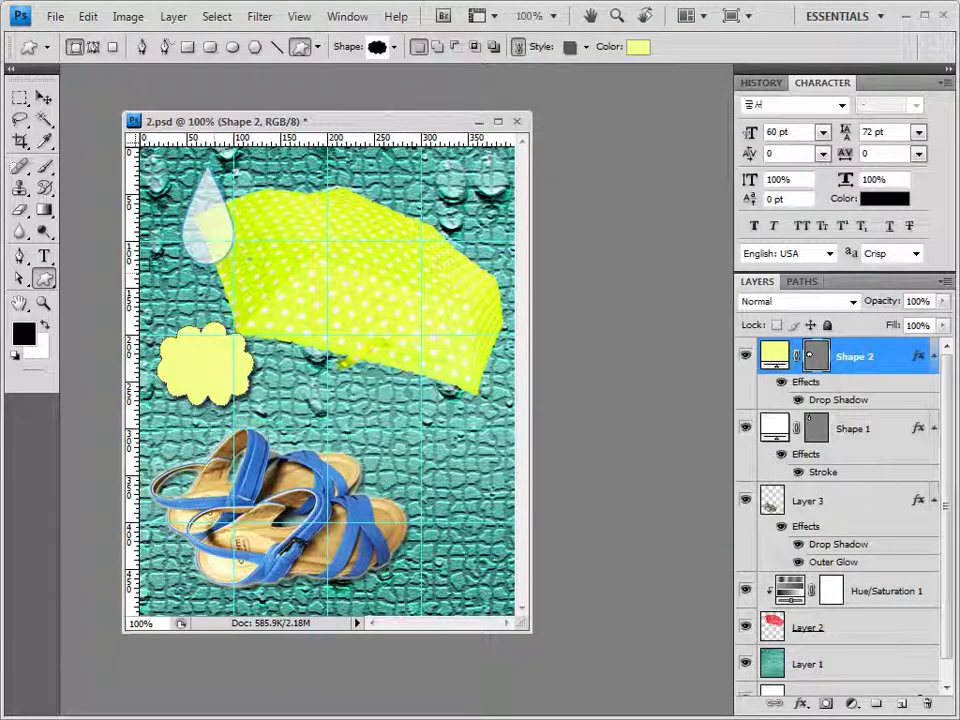
- Scale the cloud shape to about 109% and shift it slightly down and left, between the umbrella and the sandals
left_click(43, 97)
key("ctrl+t")
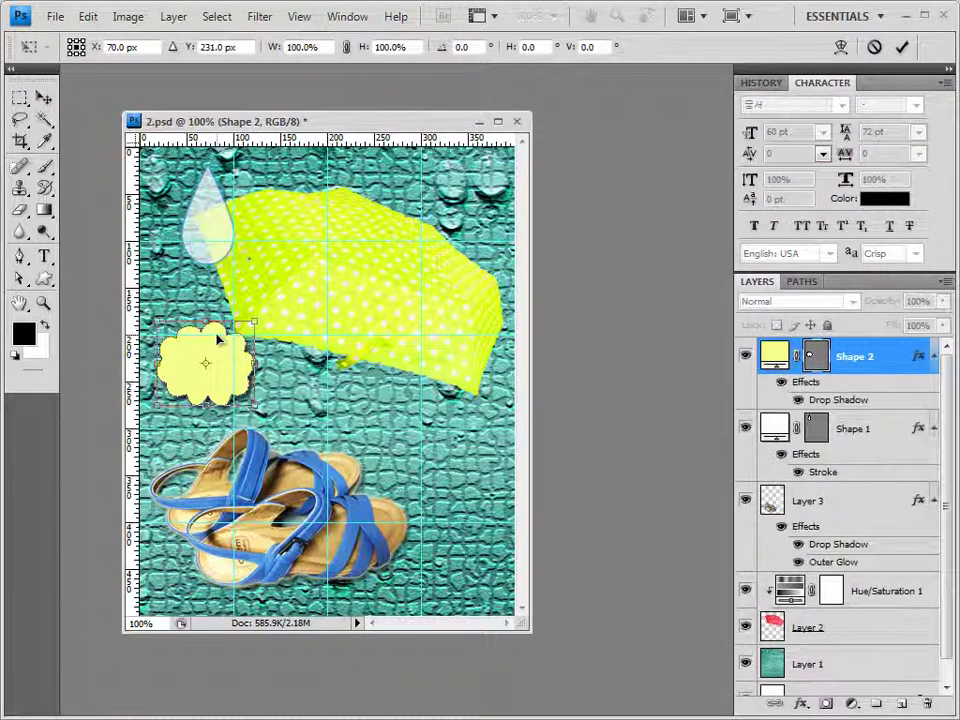
left_click_drag(218, 338, 228, 368)
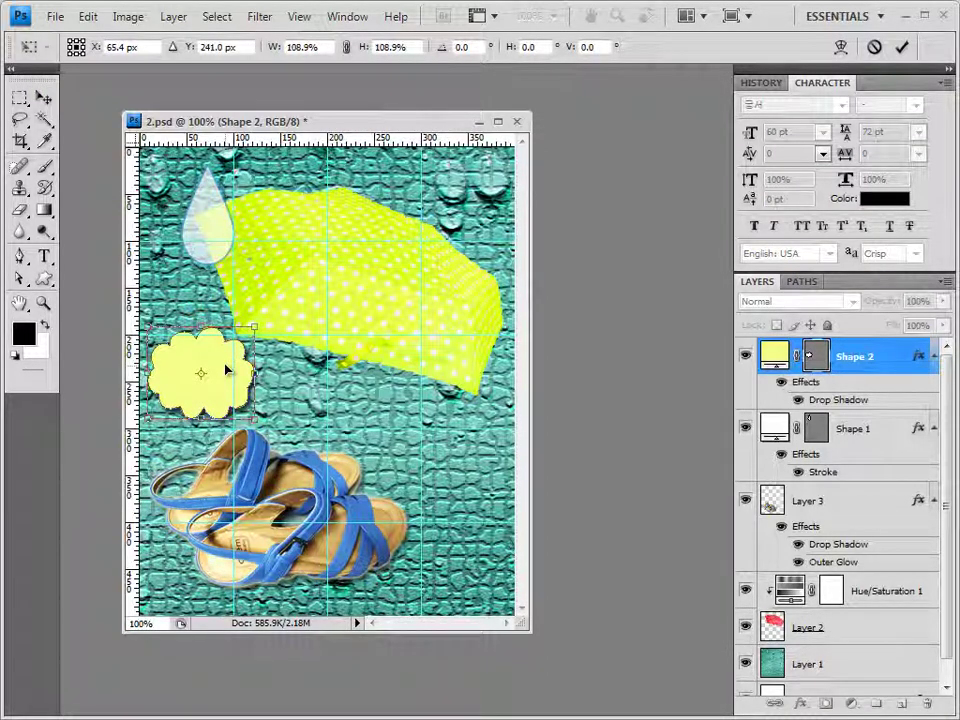
key("Return")
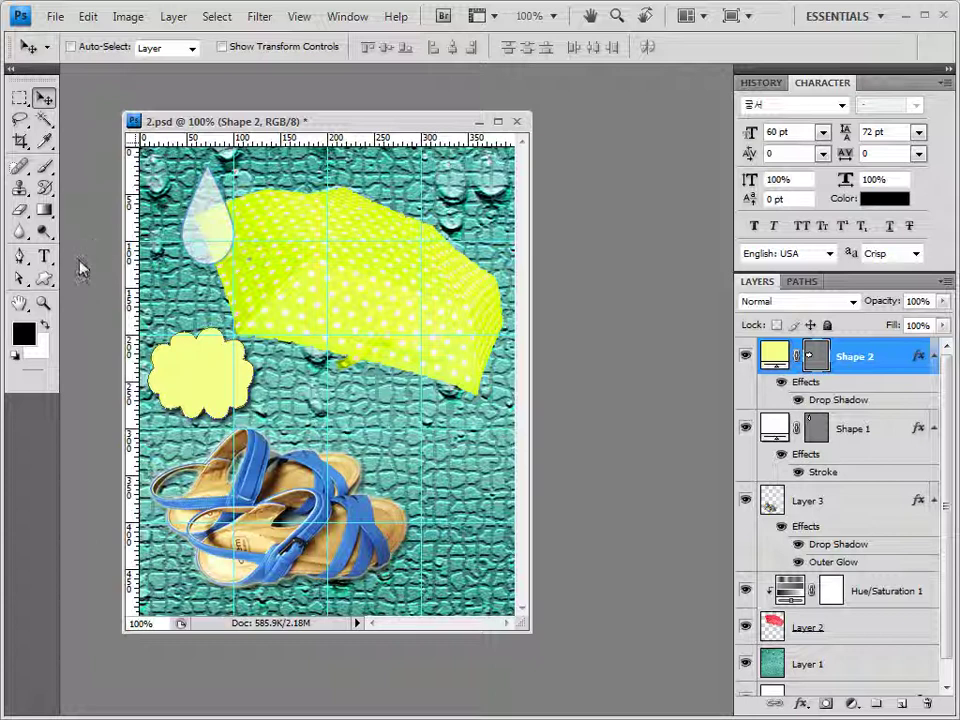
- Add the vertical text "비오는 날의 기다림" in white at 45 pt, running down over the umbrella's right part
left_click(44, 257)
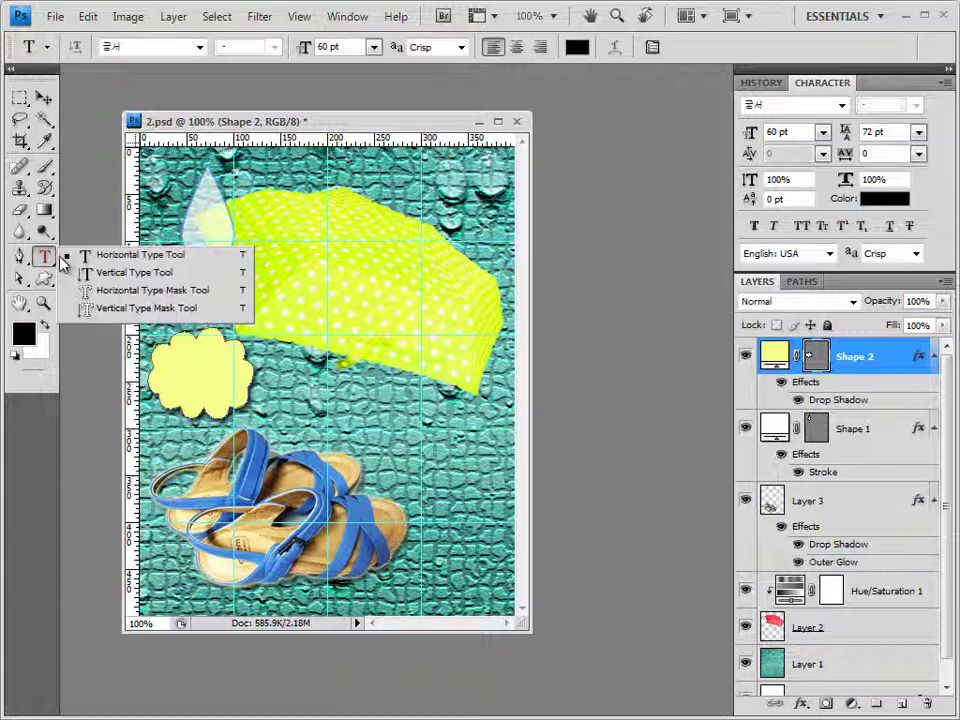
left_click(120, 276)
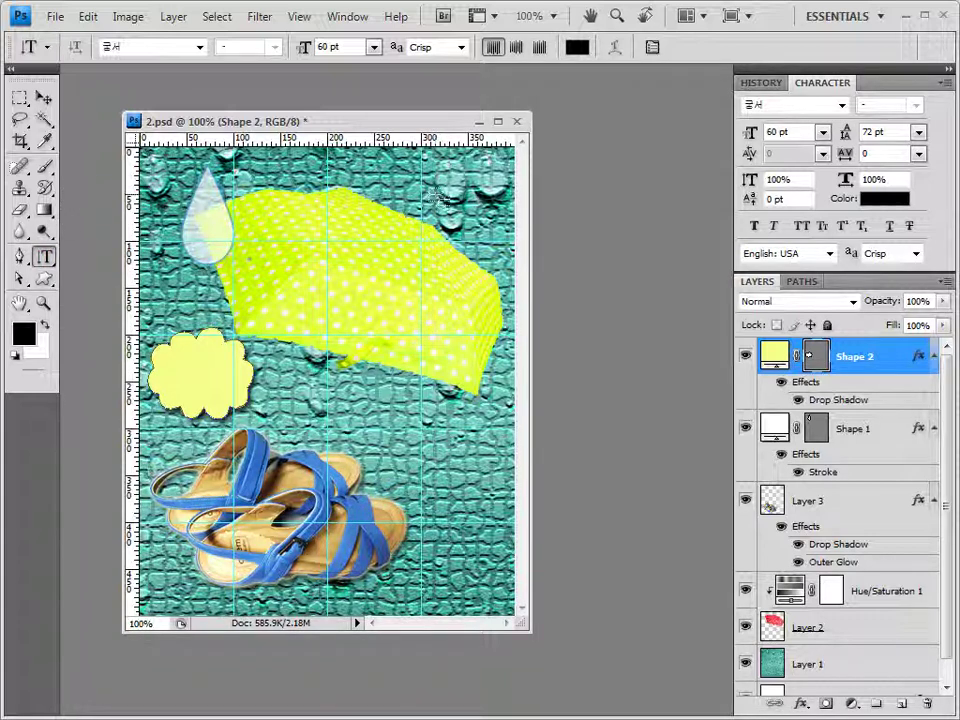
left_click(437, 199)
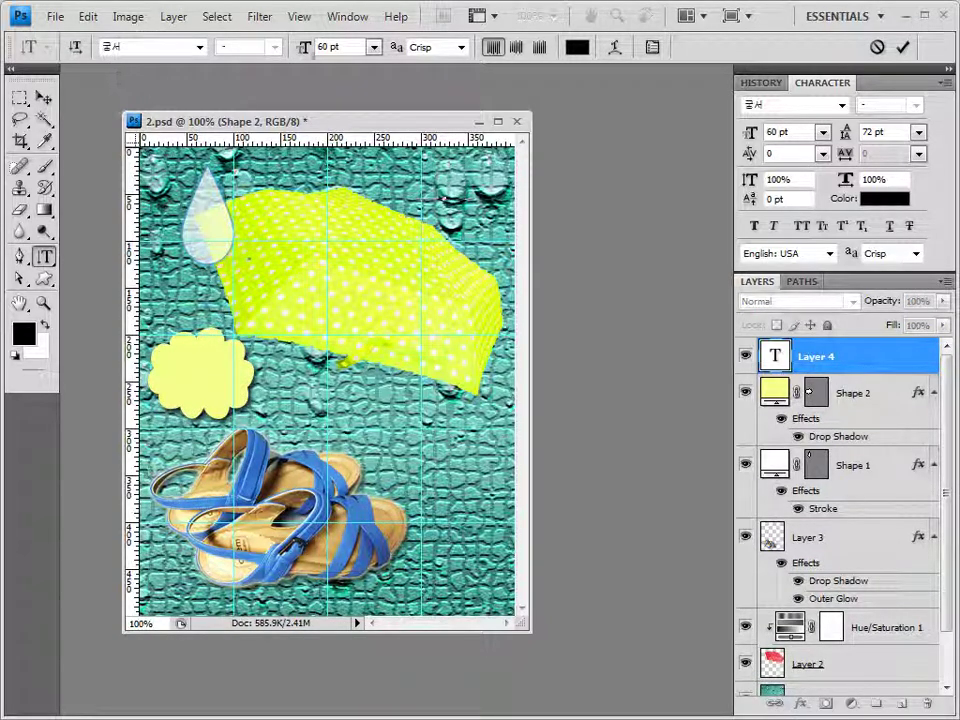
key("Tab")
type("45")
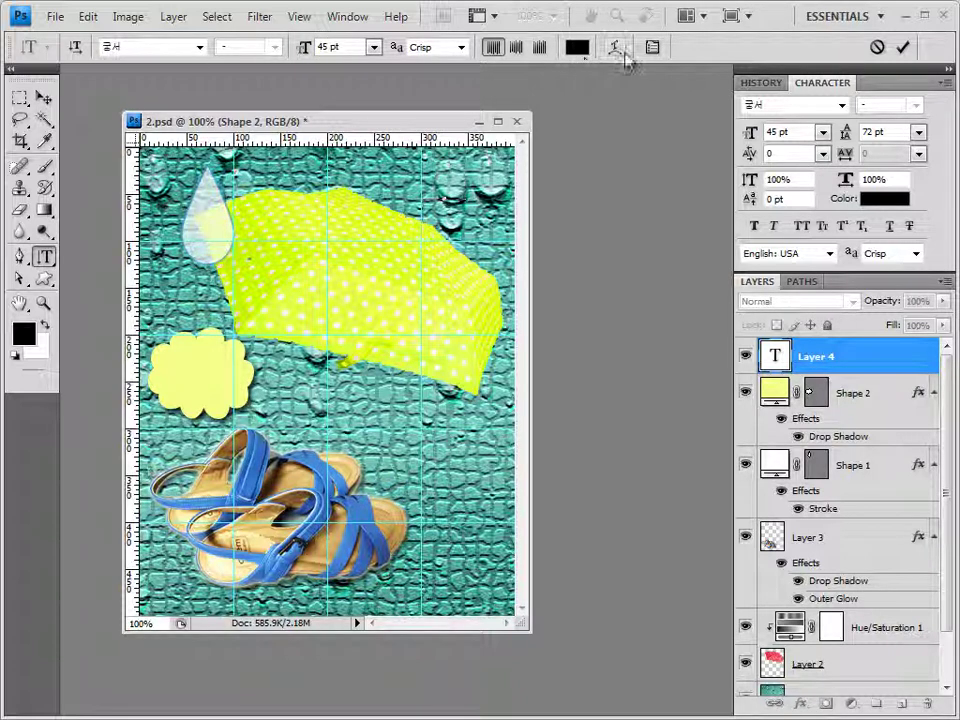
left_click(577, 47)
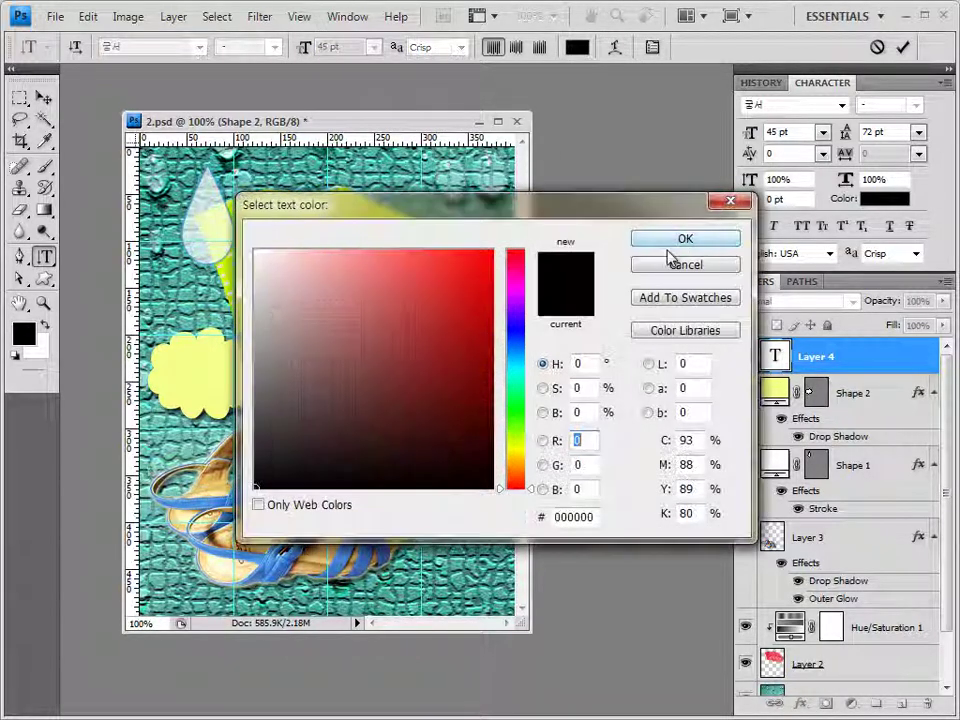
left_click(256, 252)
left_click(256, 250)
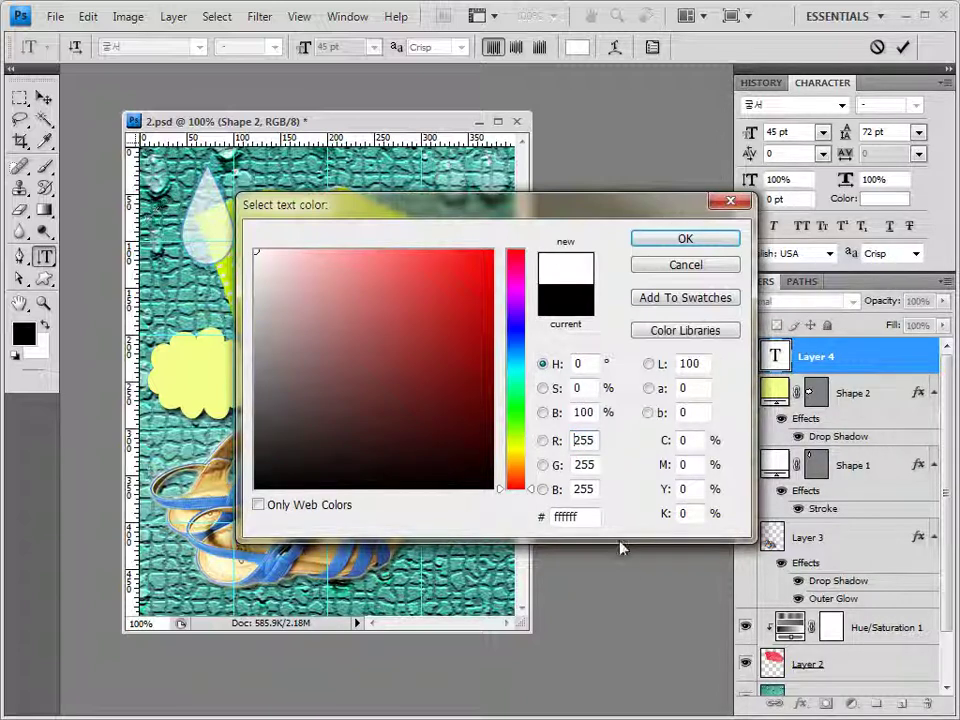
left_click(686, 238)
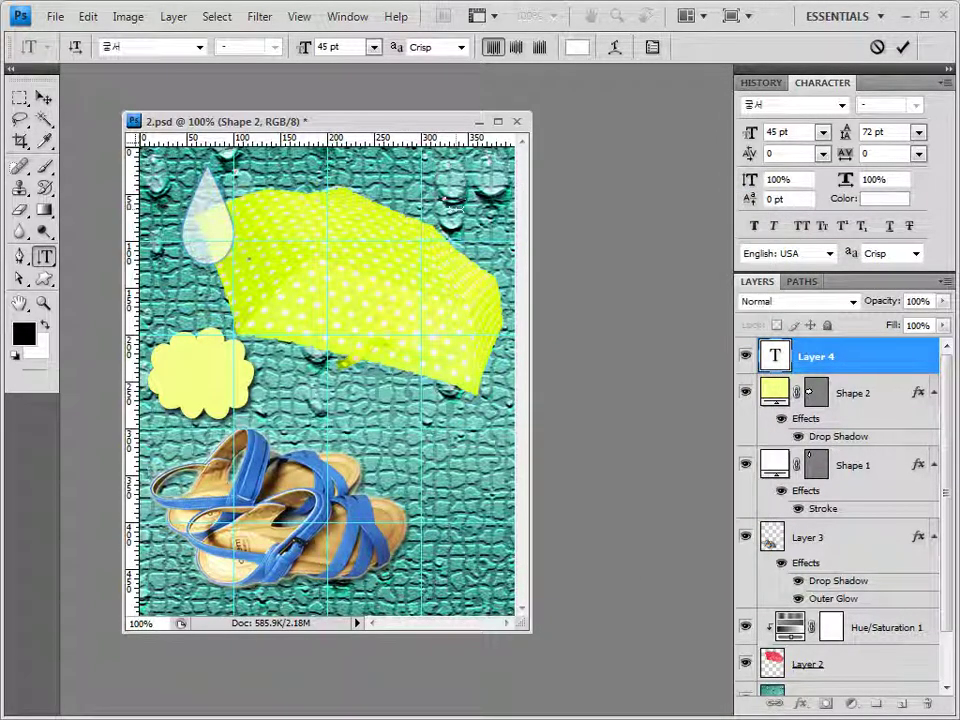
type("비오는날의 기다림")
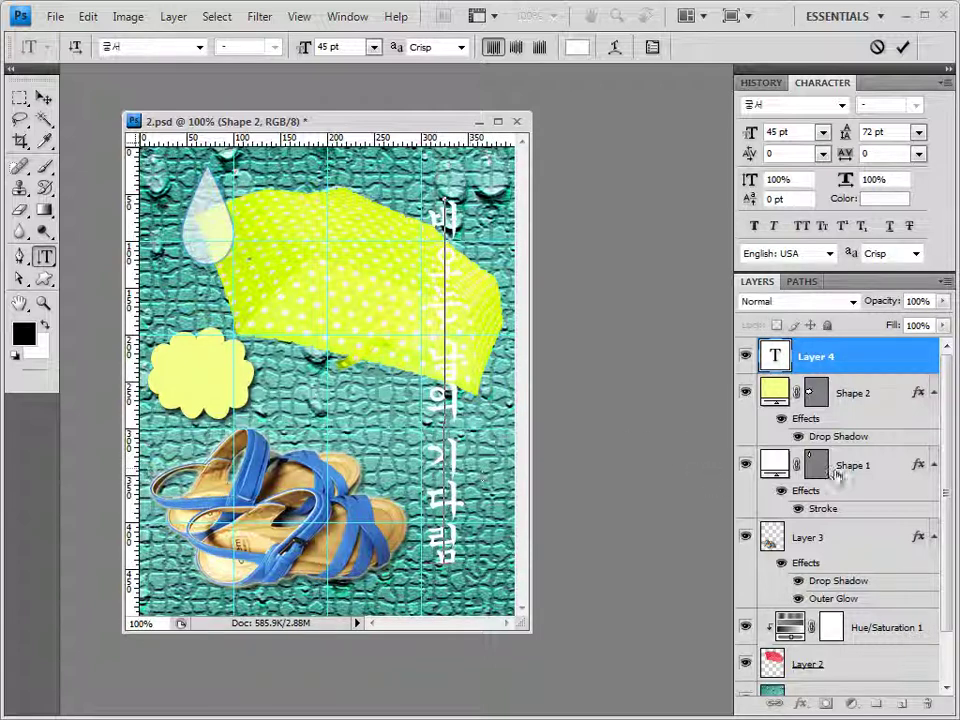
left_click(831, 358)
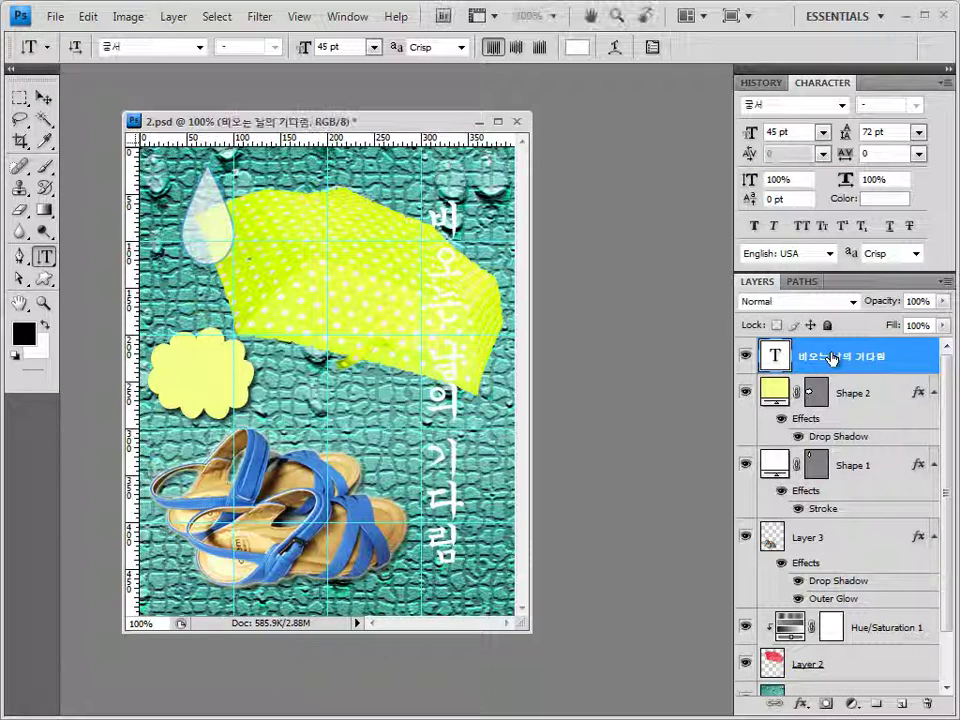
- Add a 2 px outside stroke in colour 006167 and a drop shadow to the vertical text
left_click(800, 703)
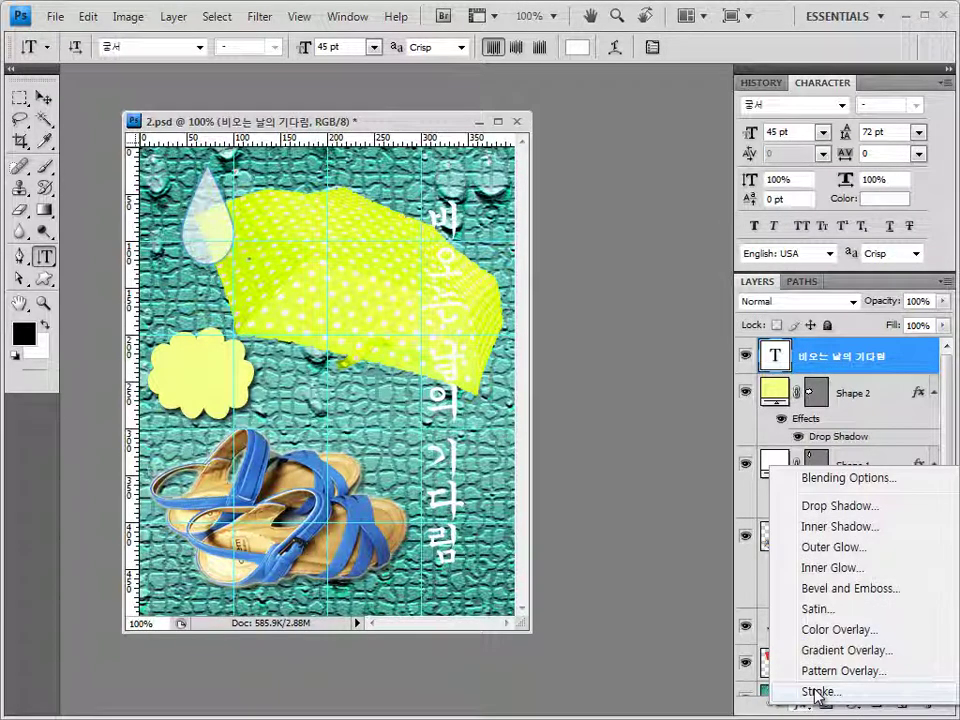
left_click(818, 692)
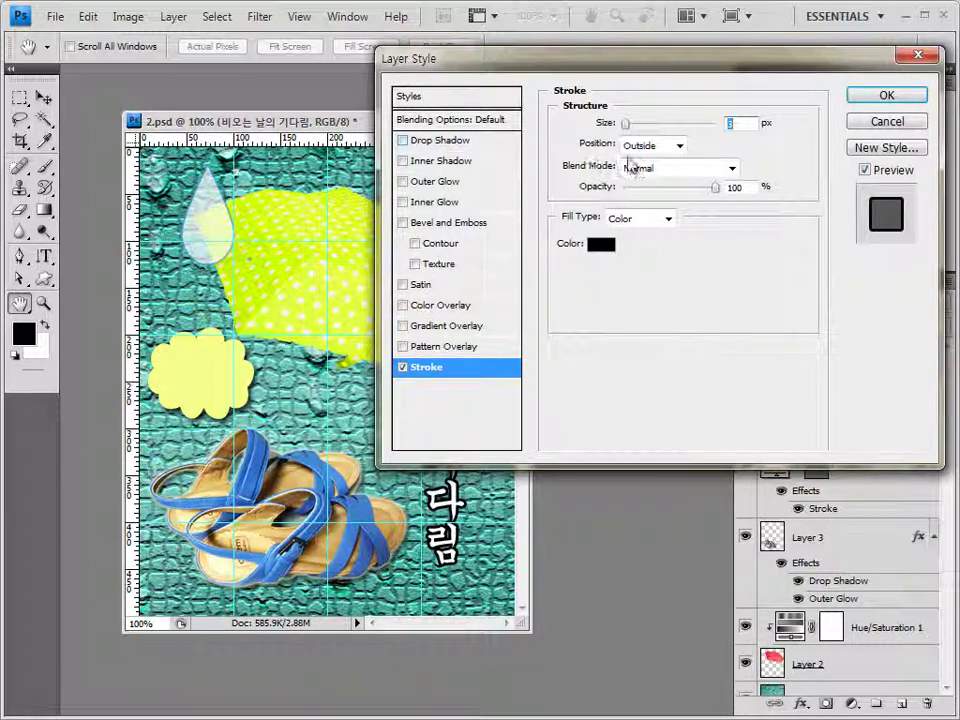
left_click(607, 244)
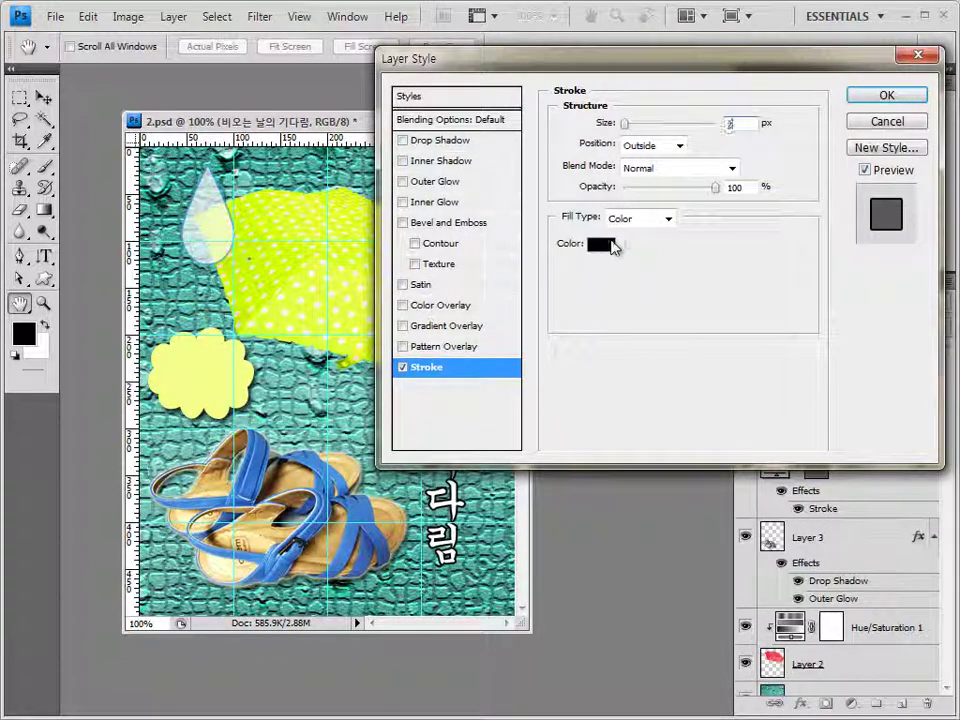
left_click(445, 553)
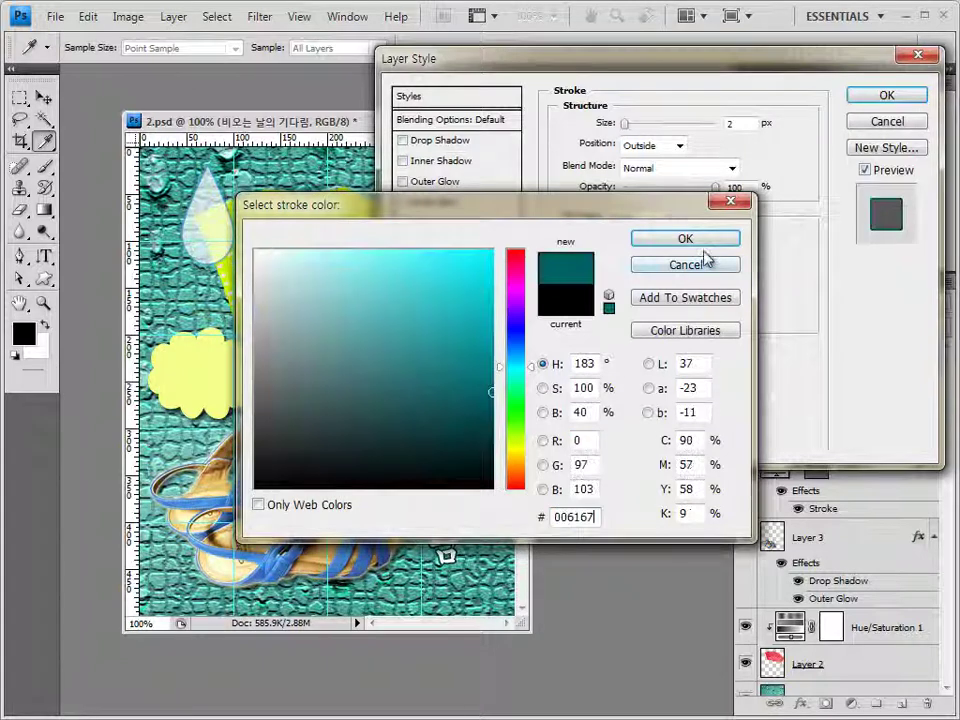
left_click(685, 238)
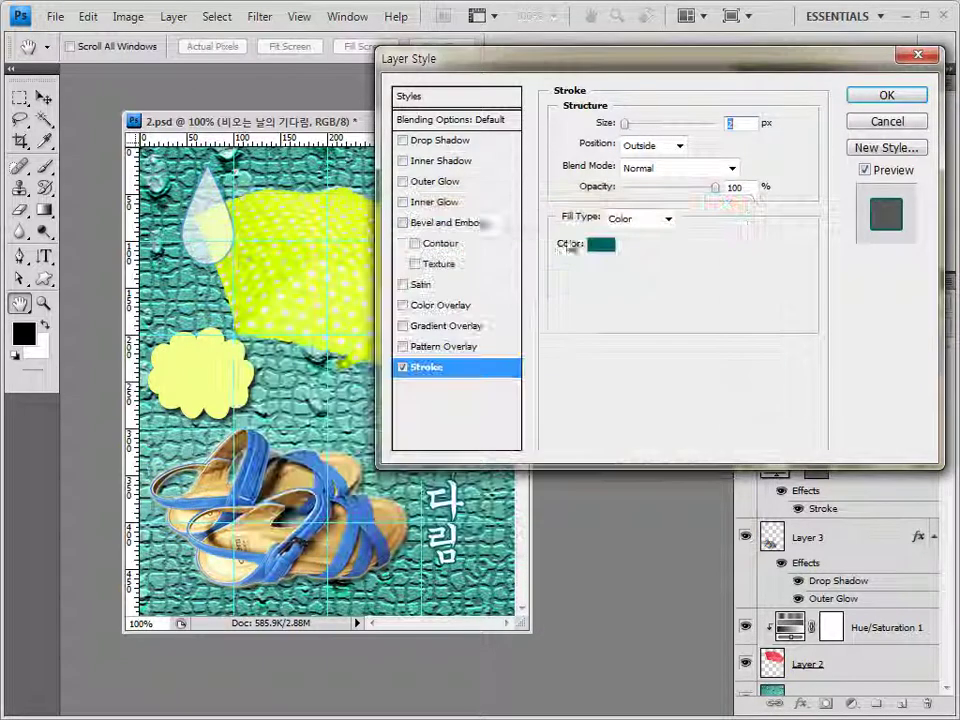
left_click(463, 145)
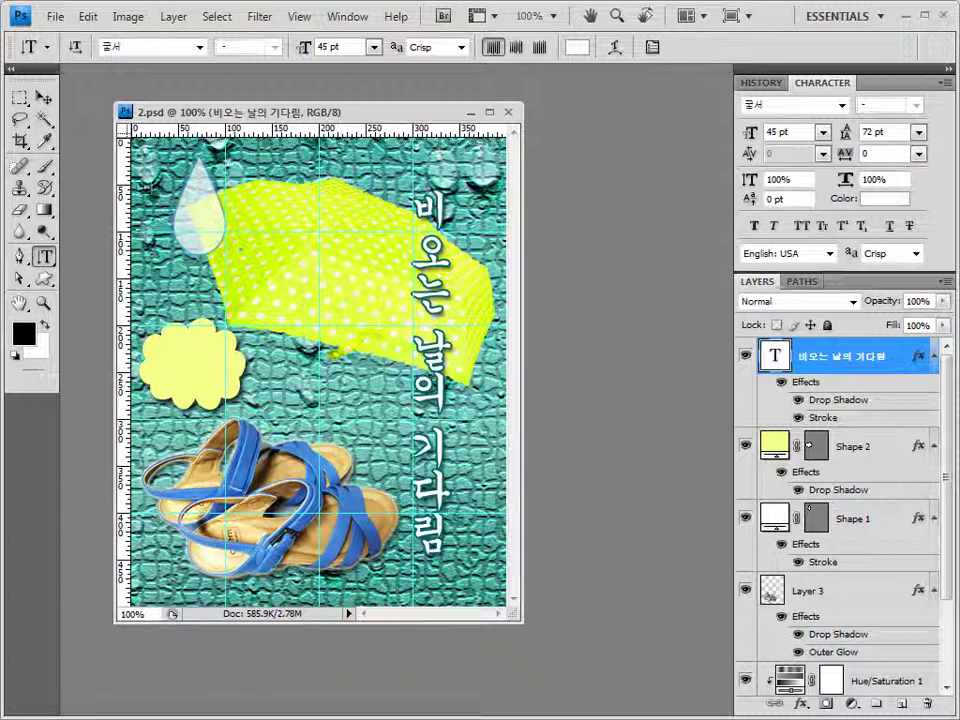
- Warp the vertical text with the Fish style, vertical orientation and a bend of 30%
left_click(614, 48)
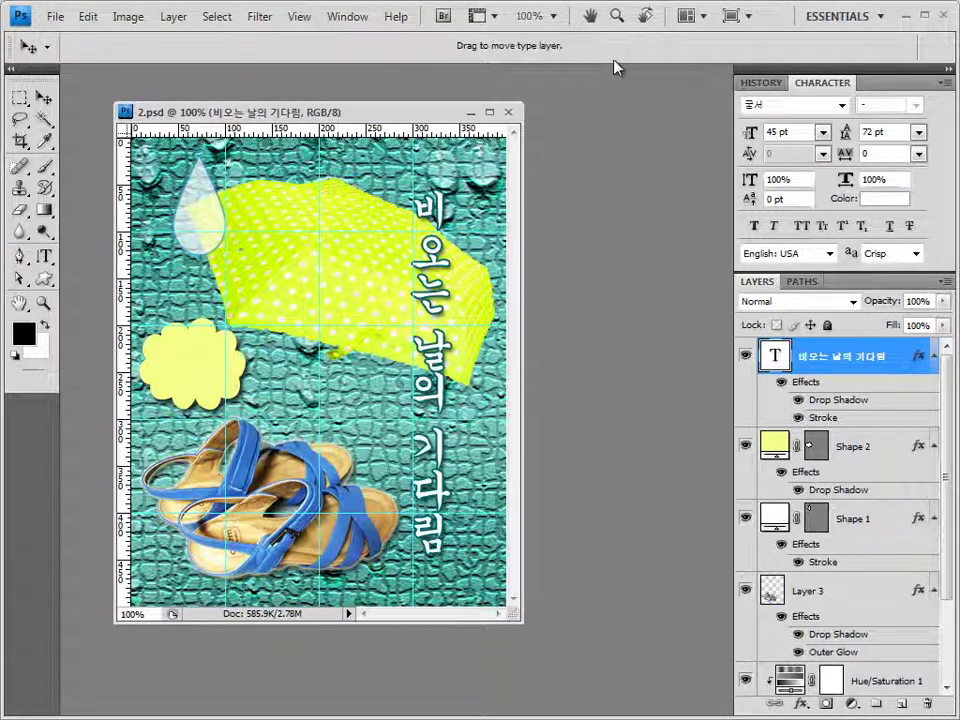
left_click_drag(634, 214, 647, 154)
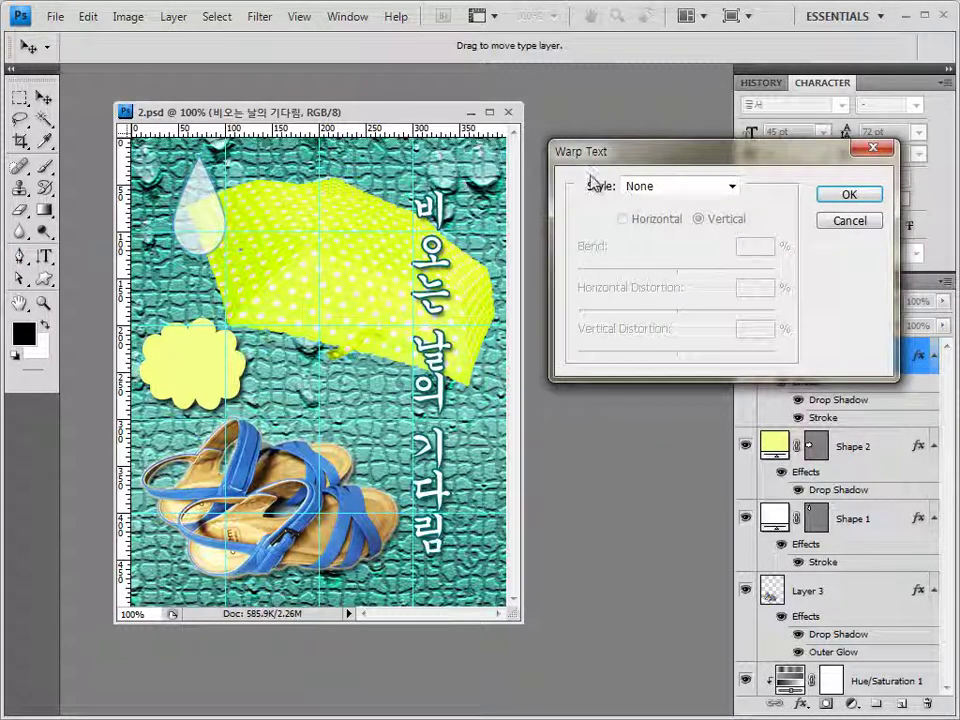
left_click(672, 188)
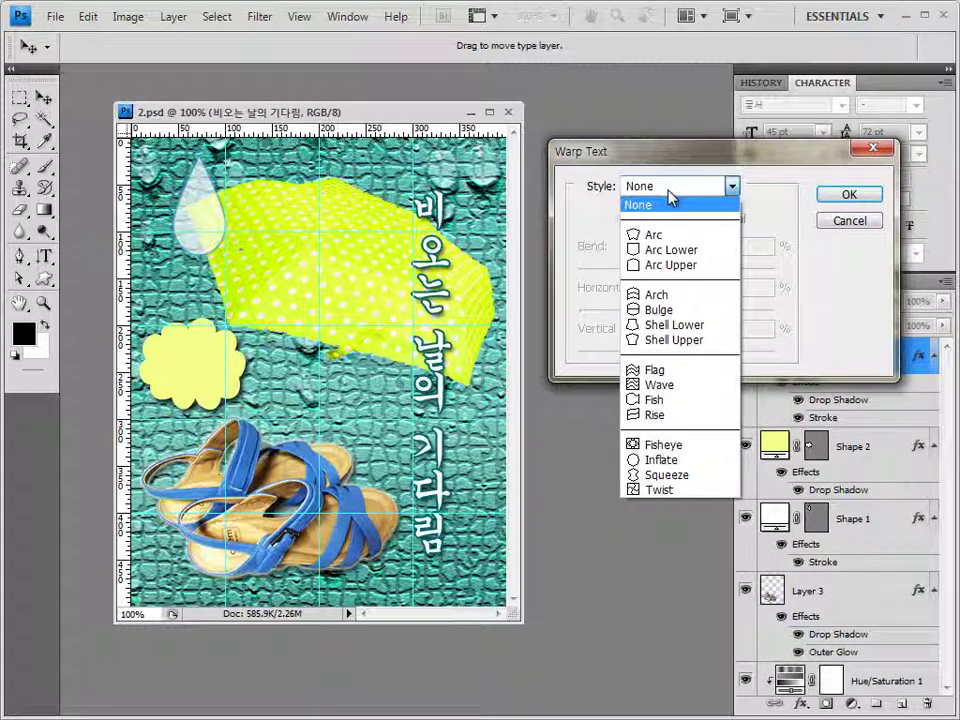
left_click(642, 400)
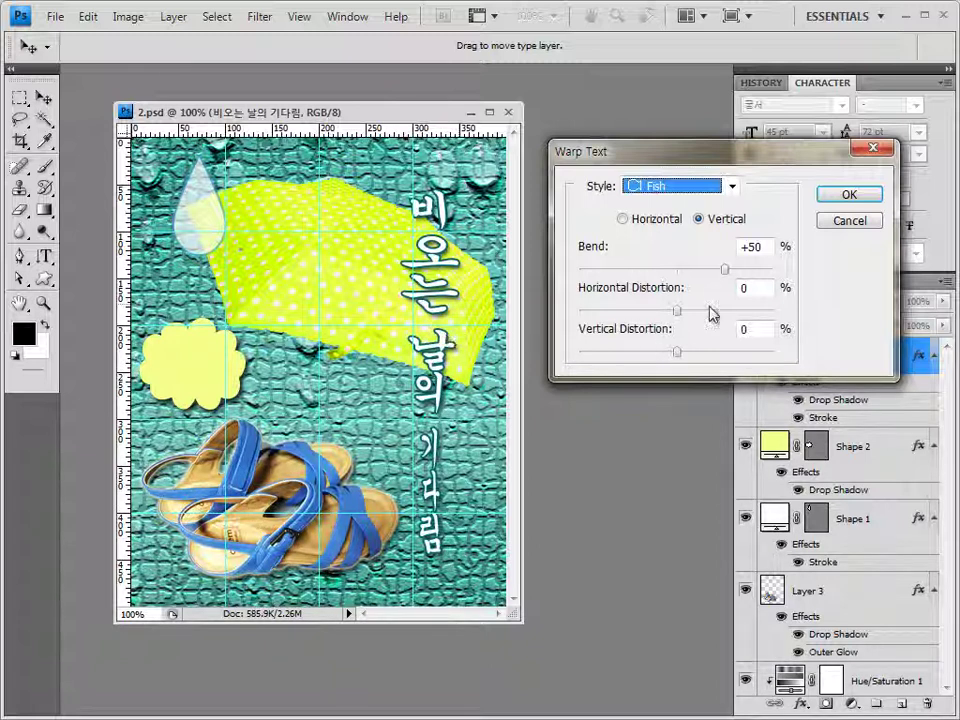
left_click(752, 246)
type("30")
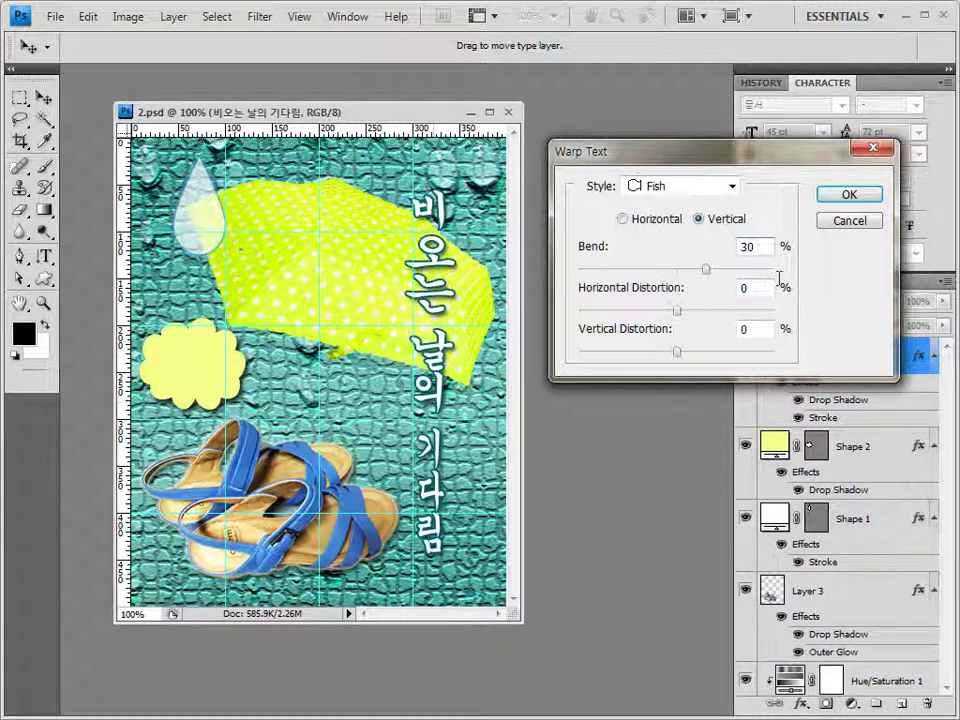
left_click(849, 195)
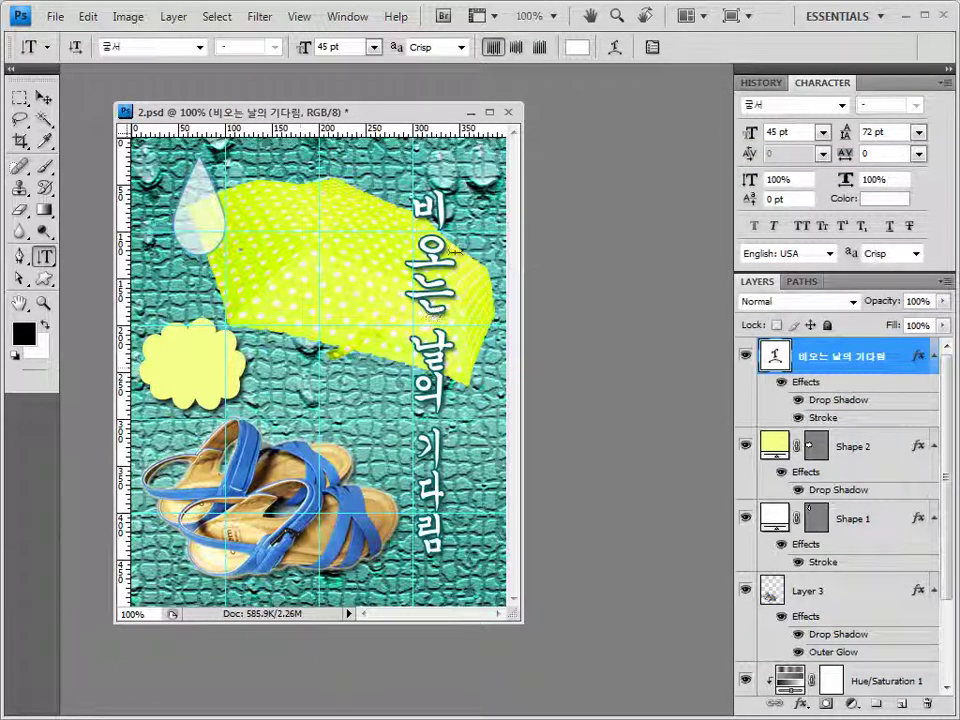
- Save the composition under its existing file name, 2.psd
left_click(43, 97)
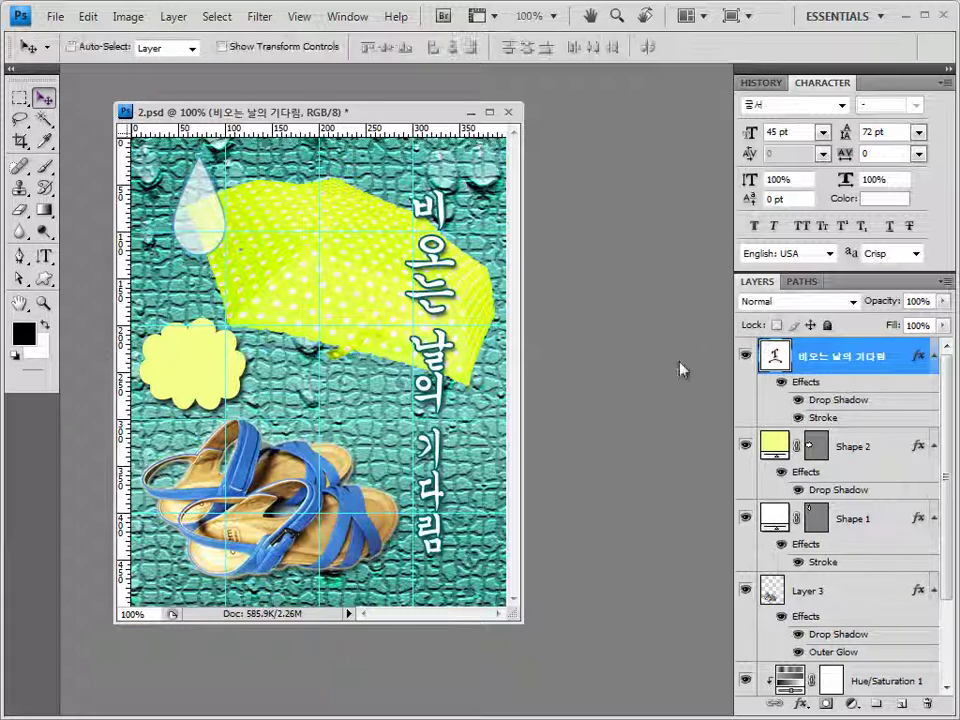
left_click(55, 17)
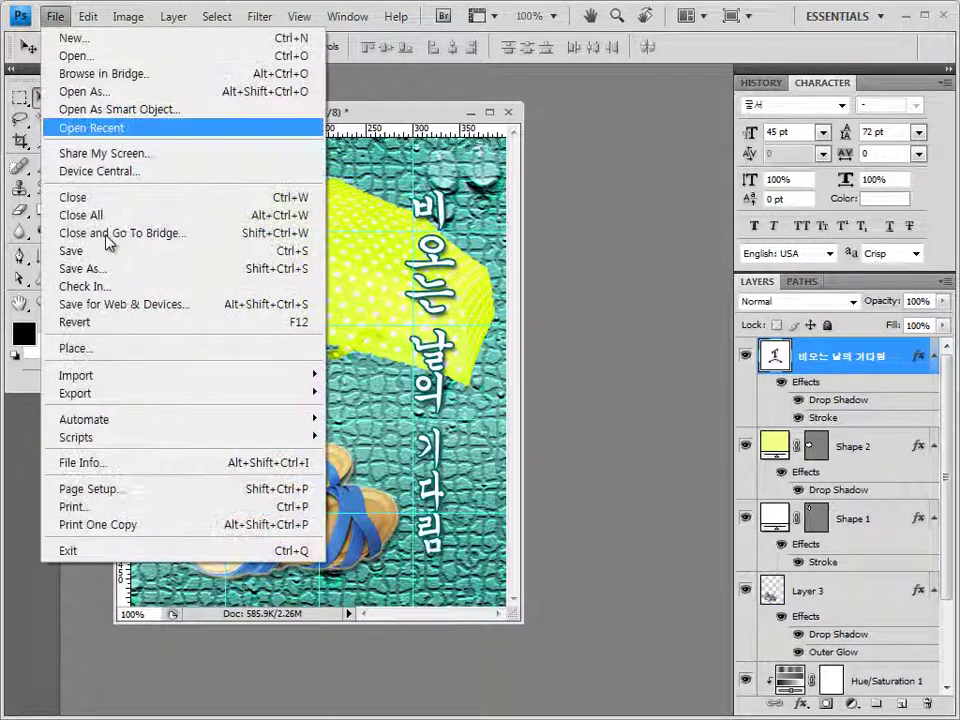
left_click(109, 257)
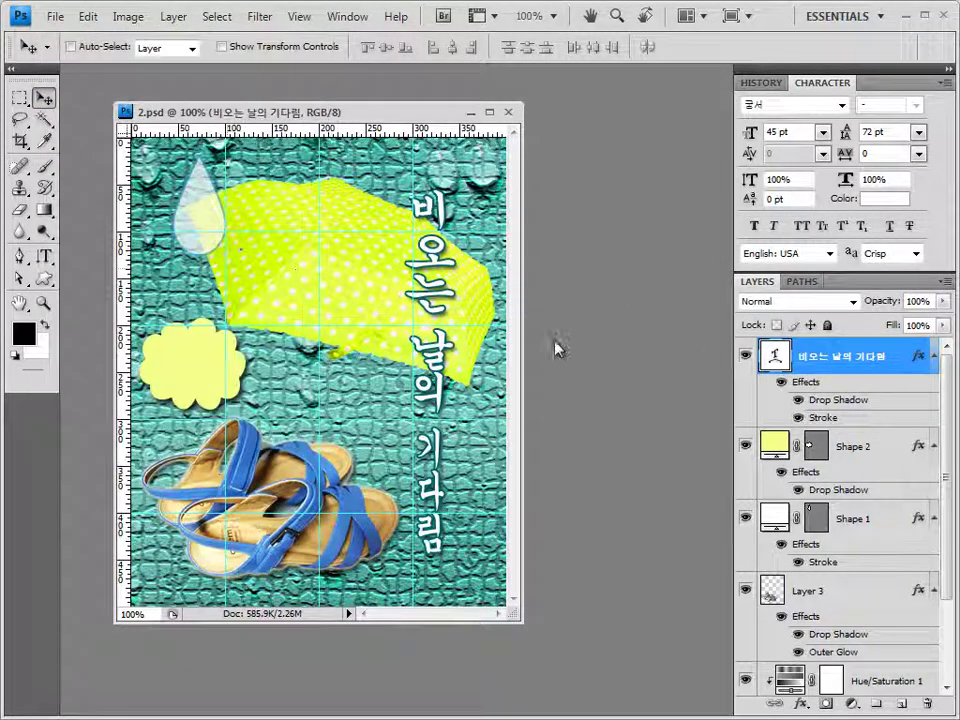
- Clear all guides and save a JPEG copy at quality 8 in the GTQ folder, named with exam number, candidate name and suffix -2
left_click(301, 20)
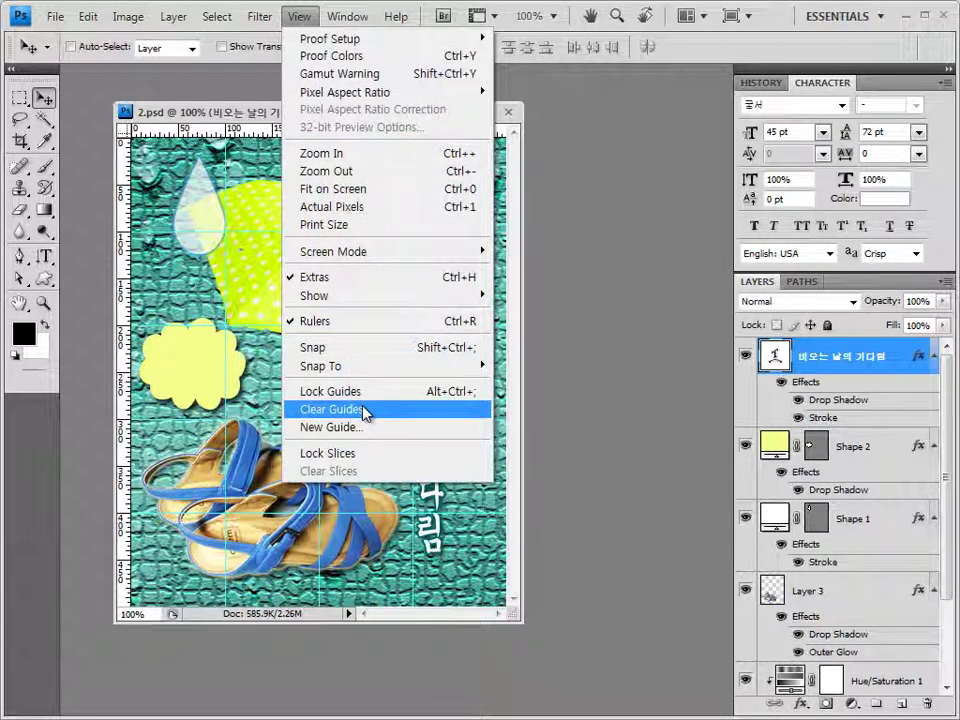
left_click(364, 410)
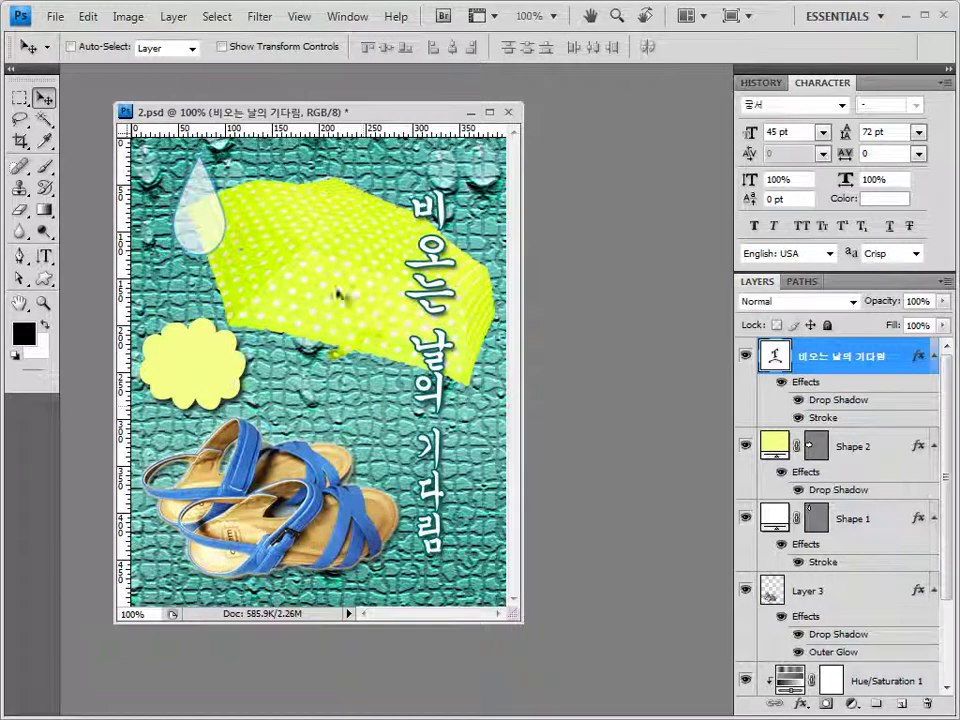
left_click(60, 18)
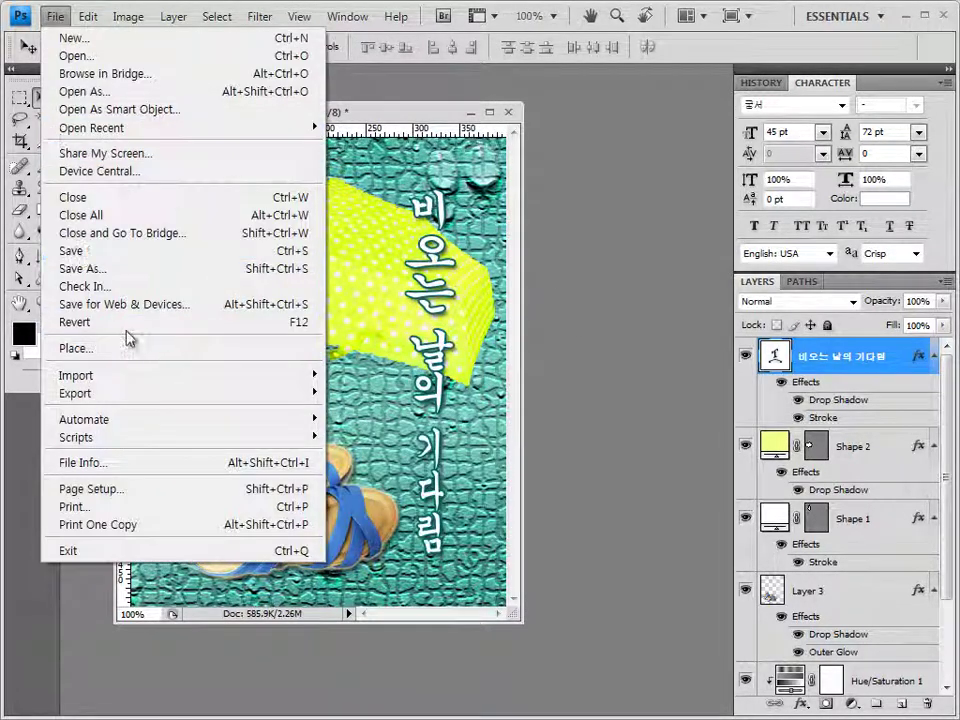
left_click(117, 270)
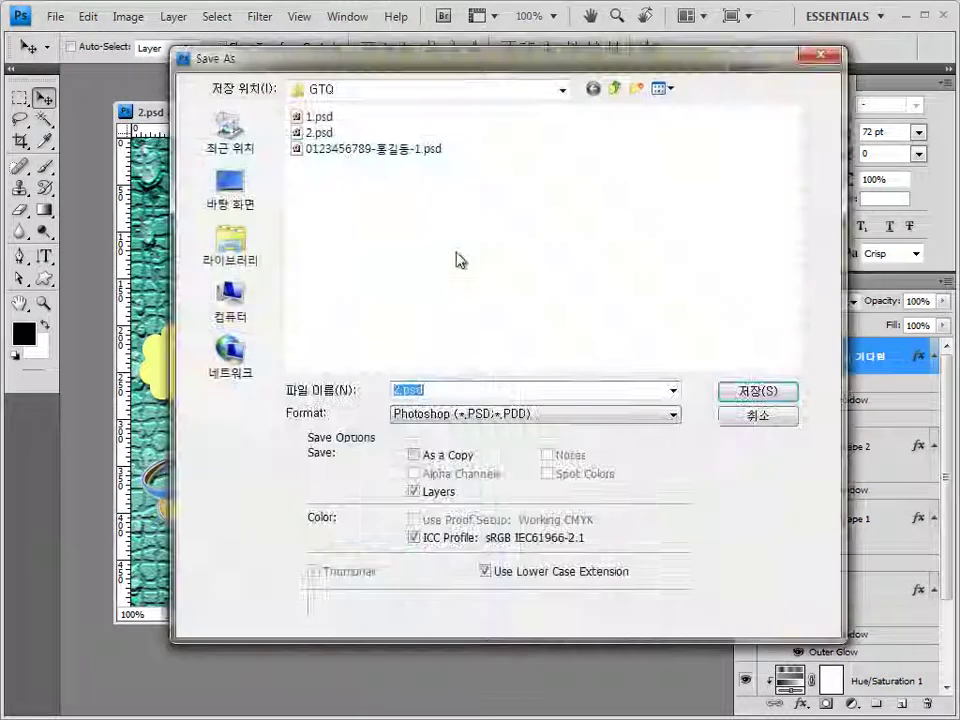
left_click(443, 161)
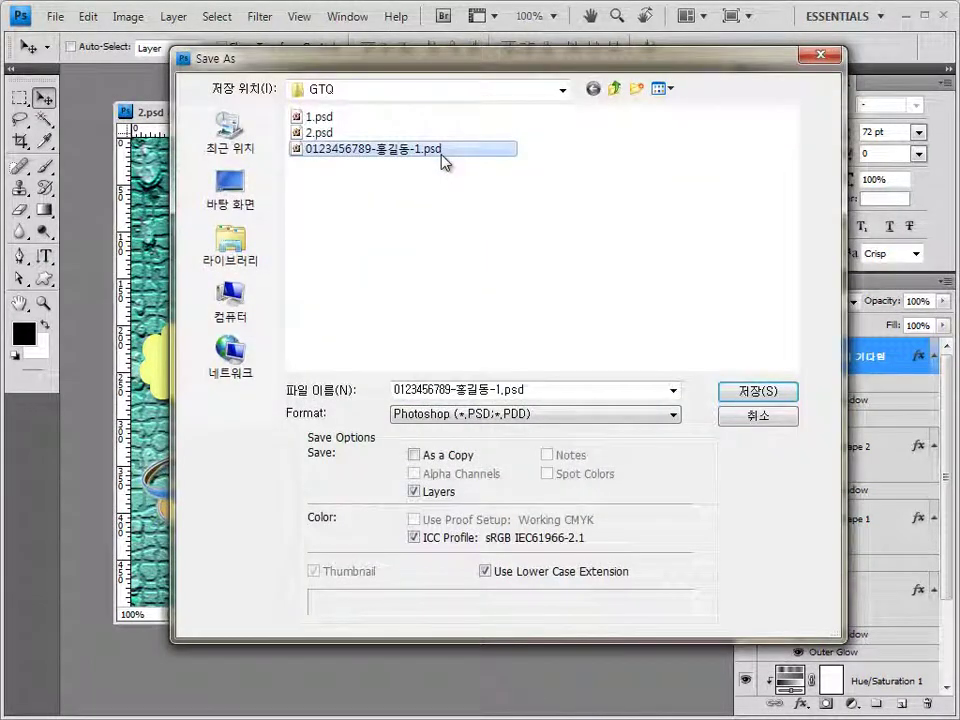
double_click(500, 389)
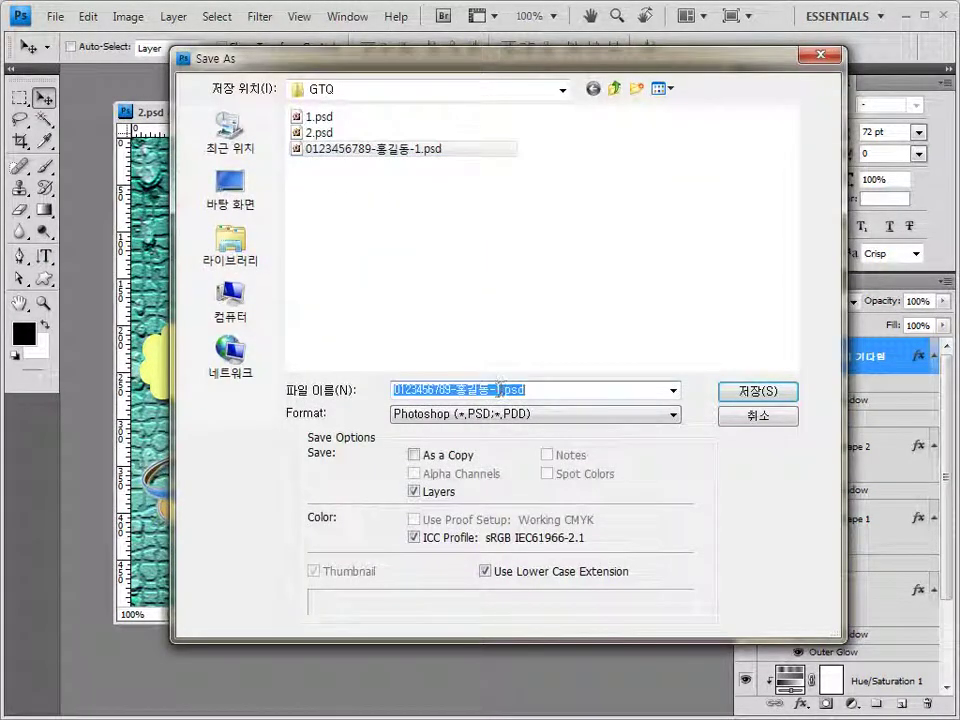
left_click_drag(498, 389, 577, 389)
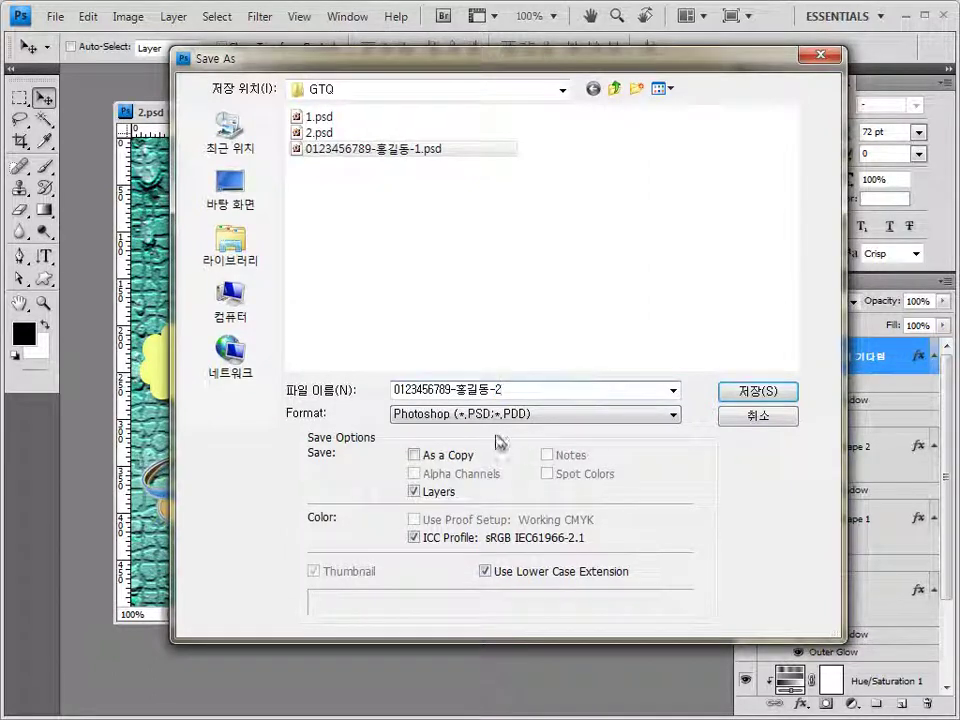
left_click(520, 414)
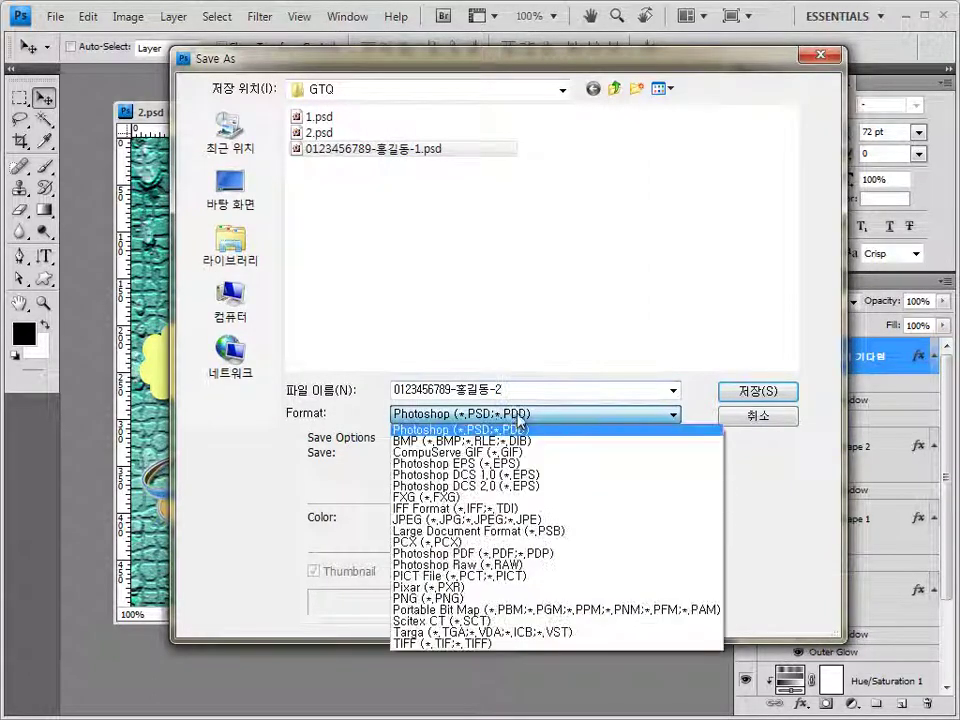
left_click(522, 519)
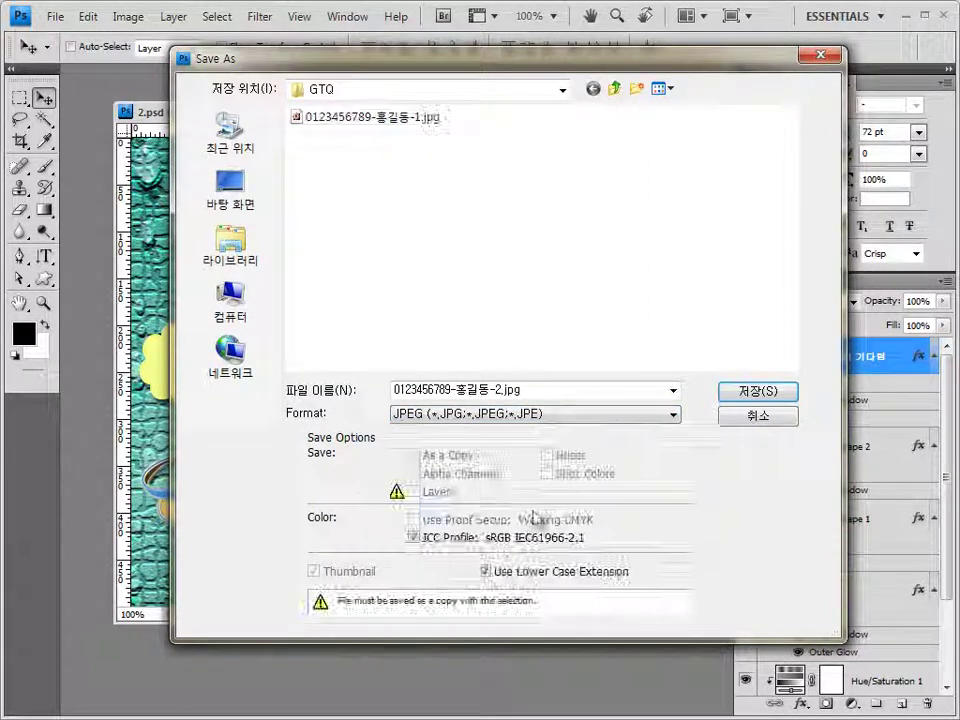
left_click(768, 391)
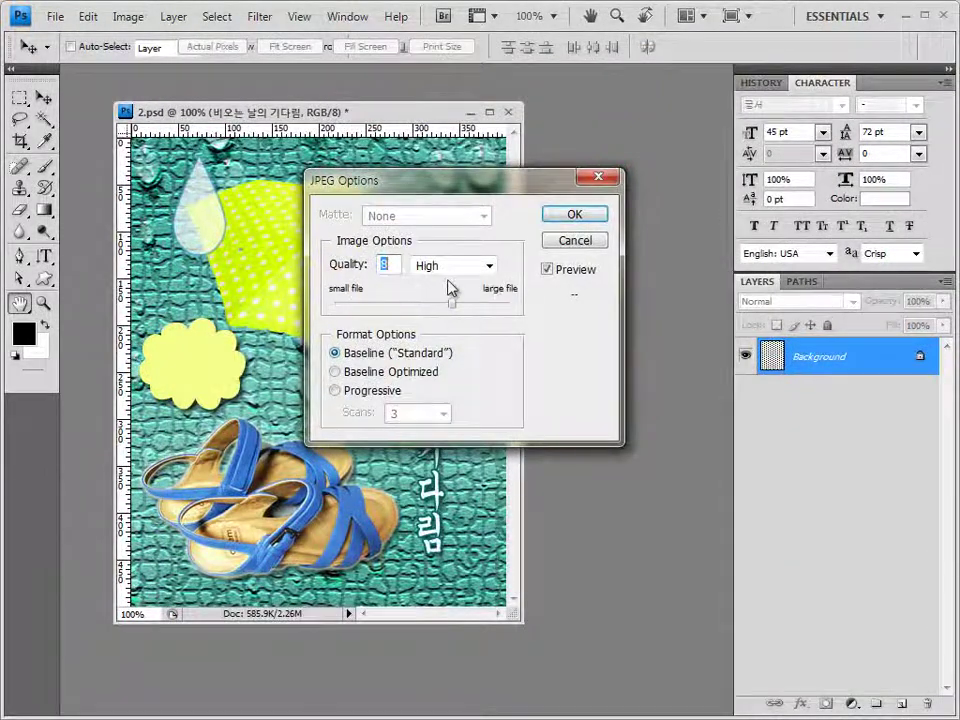
left_click(580, 219)
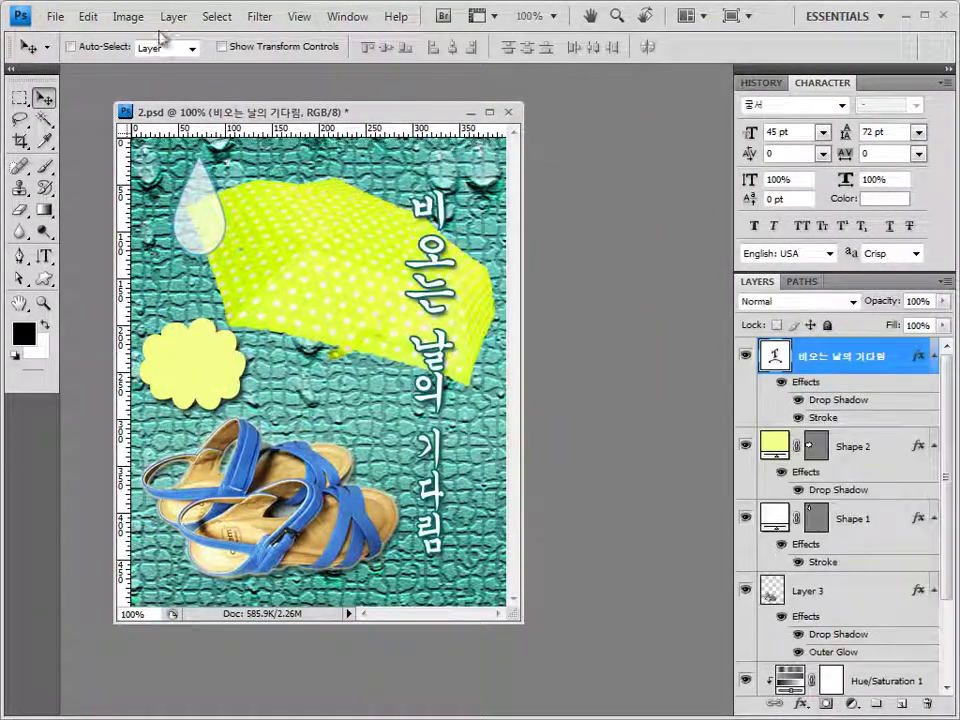
- Resize the image to 40 × 50 pixels with proportions constrained
left_click(128, 17)
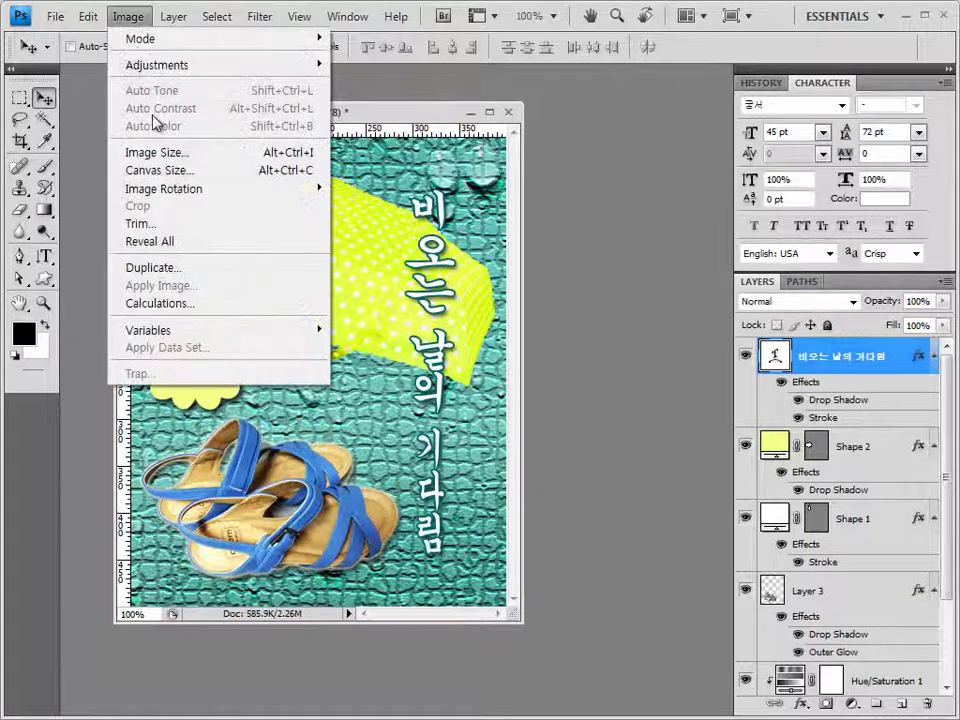
left_click(160, 152)
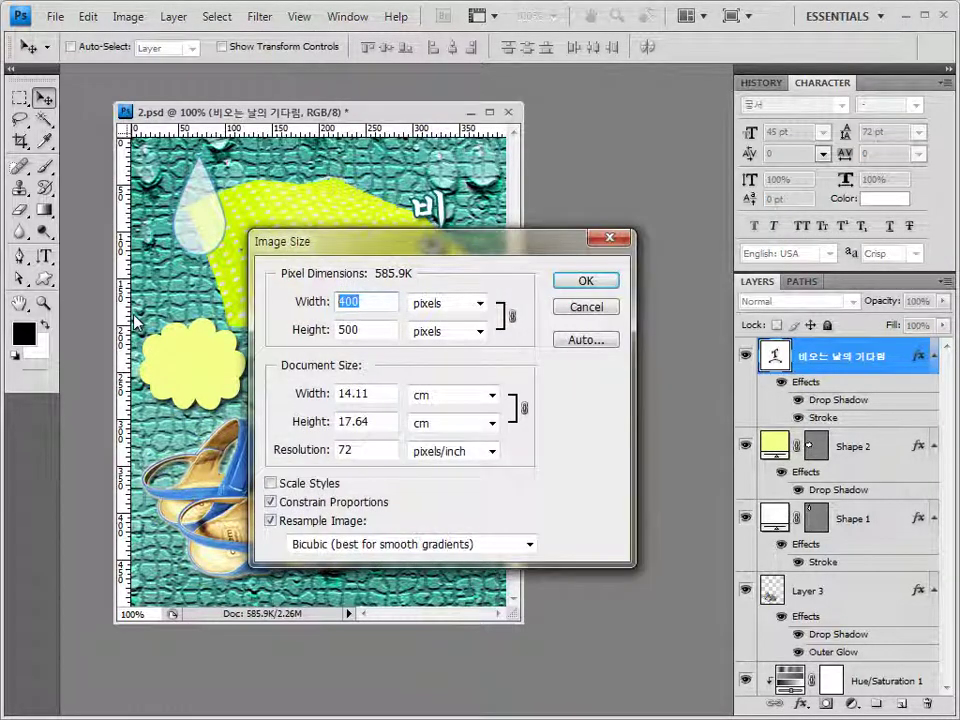
type("40")
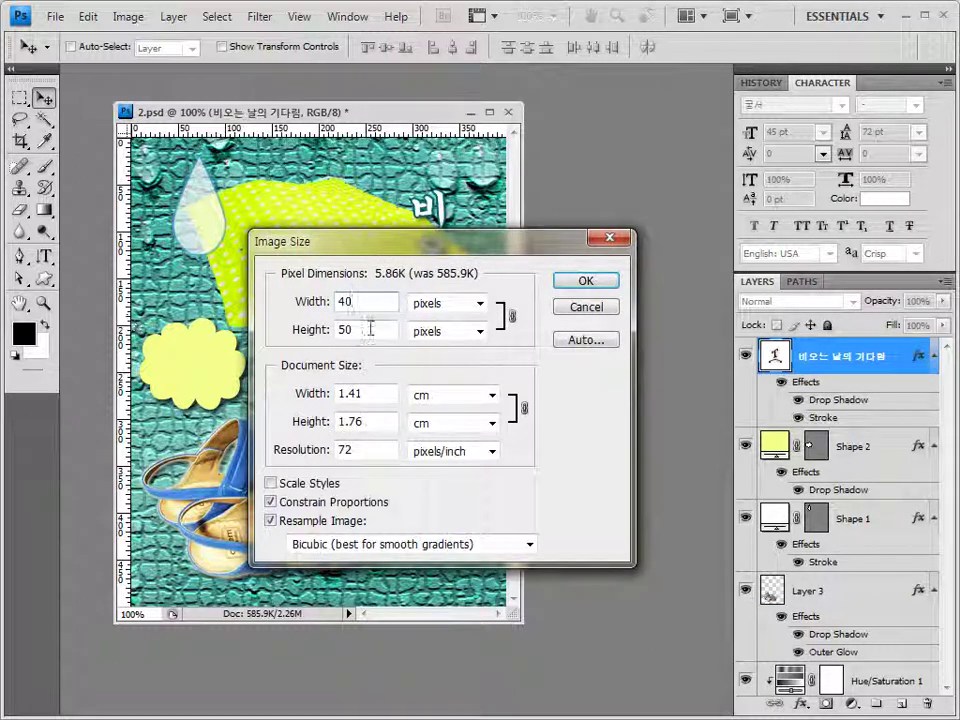
left_click(604, 283)
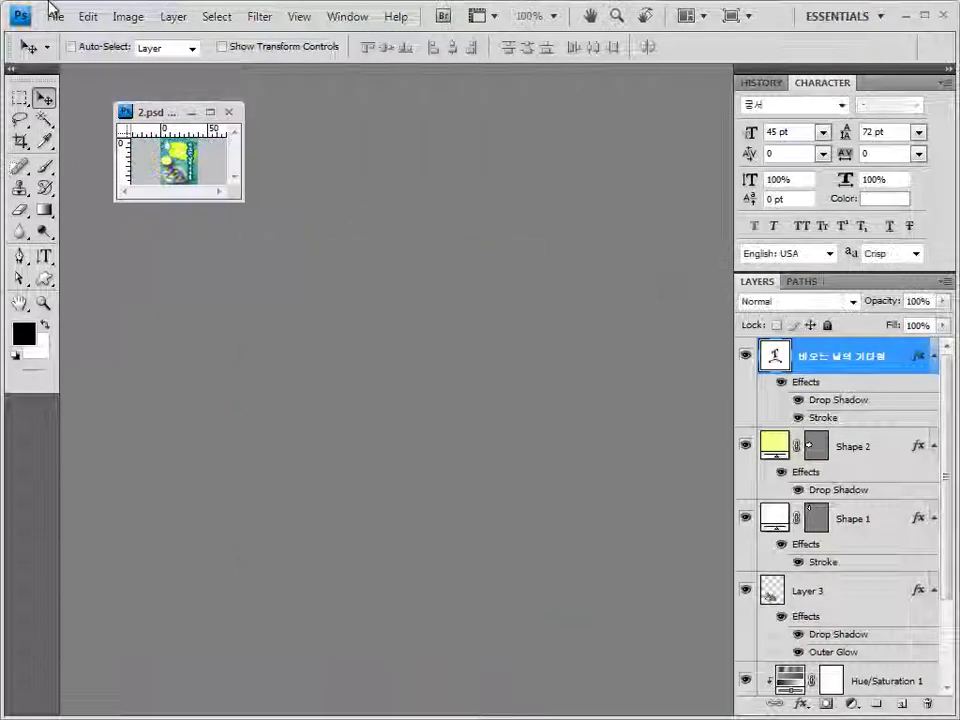
- Save the reduced image as a layered PSD named with exam number, candidate name and suffix -2, keeping maximum compatibility, and close it
left_click(55, 17)
left_click(95, 268)
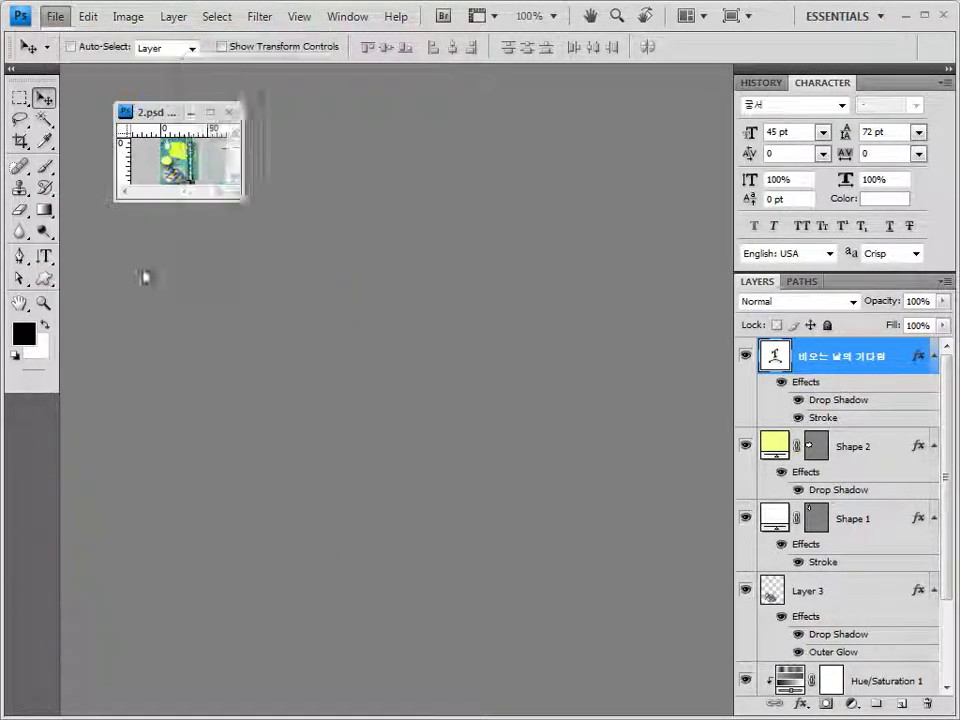
left_click(405, 150)
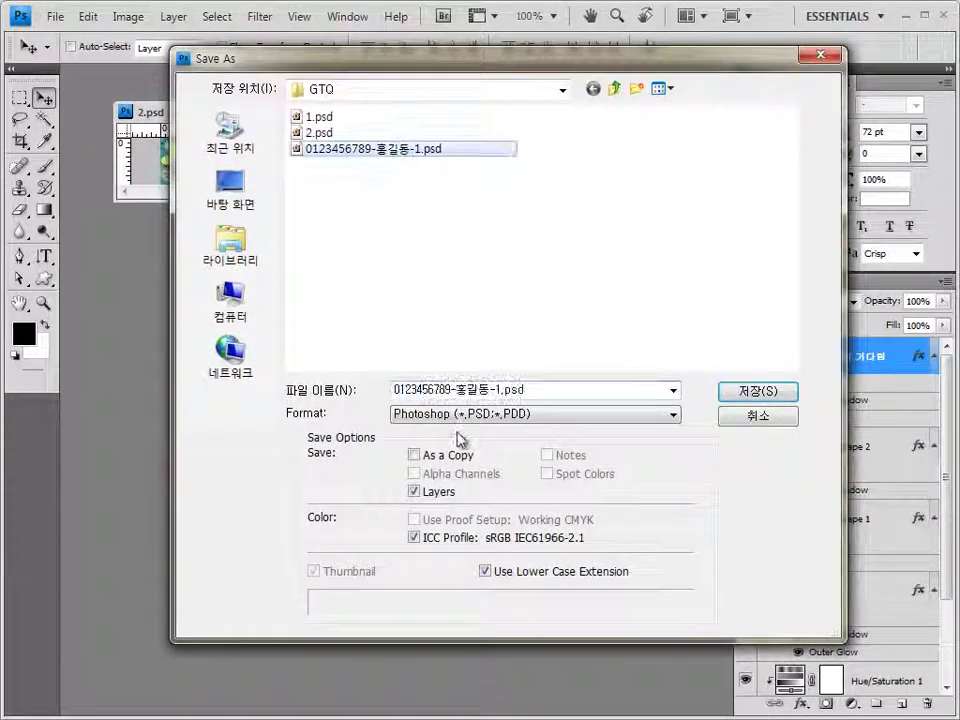
left_click(497, 390)
left_click(497, 390)
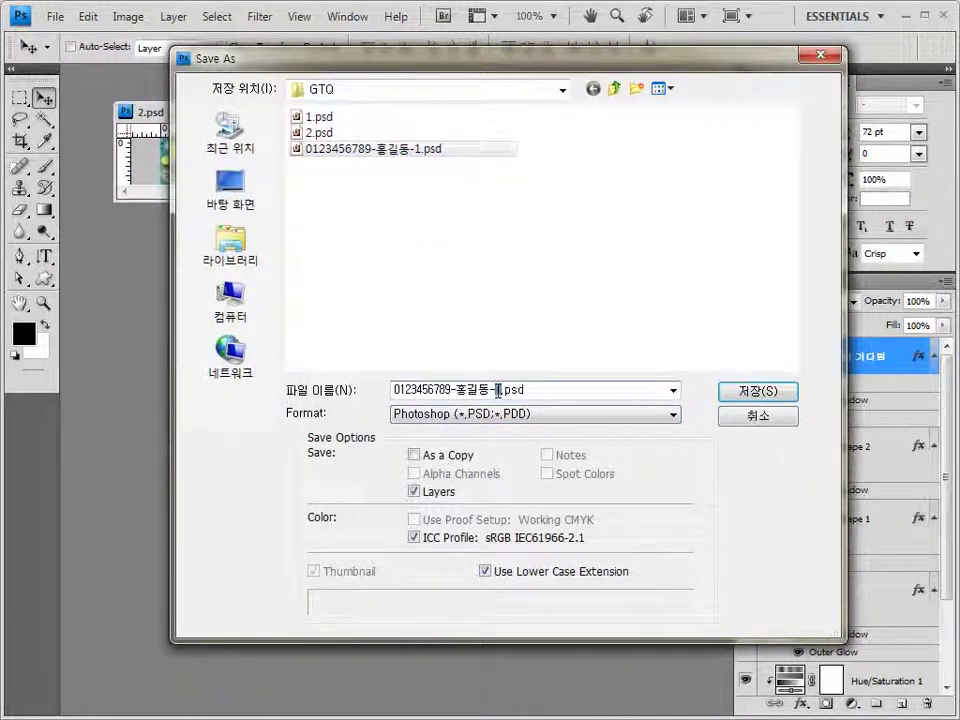
key("Delete")
type("2")
key("Tab")
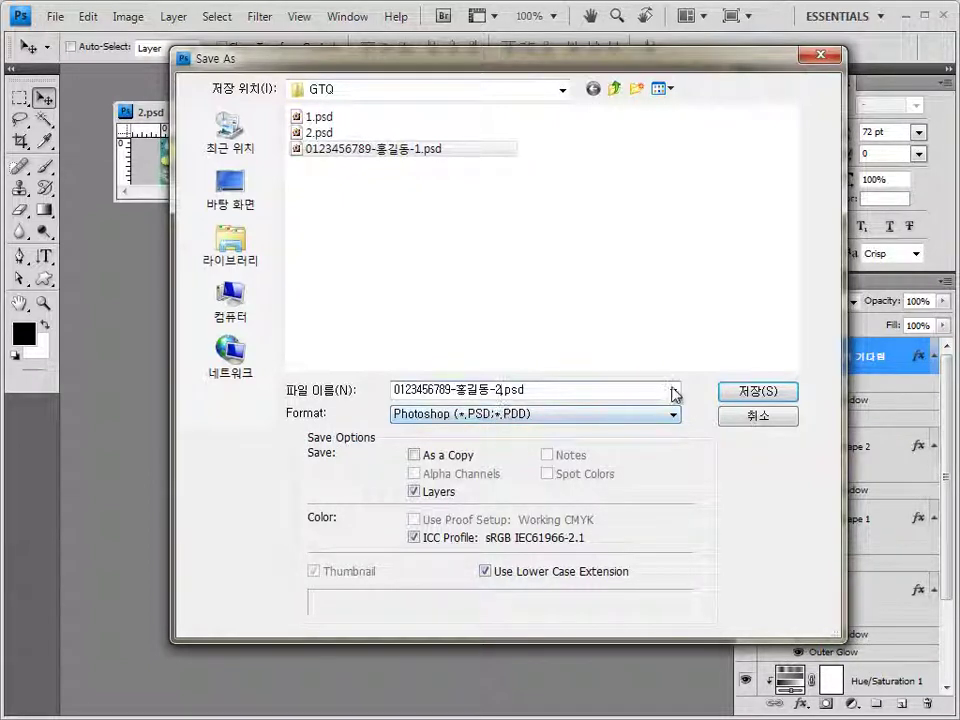
left_click(755, 391)
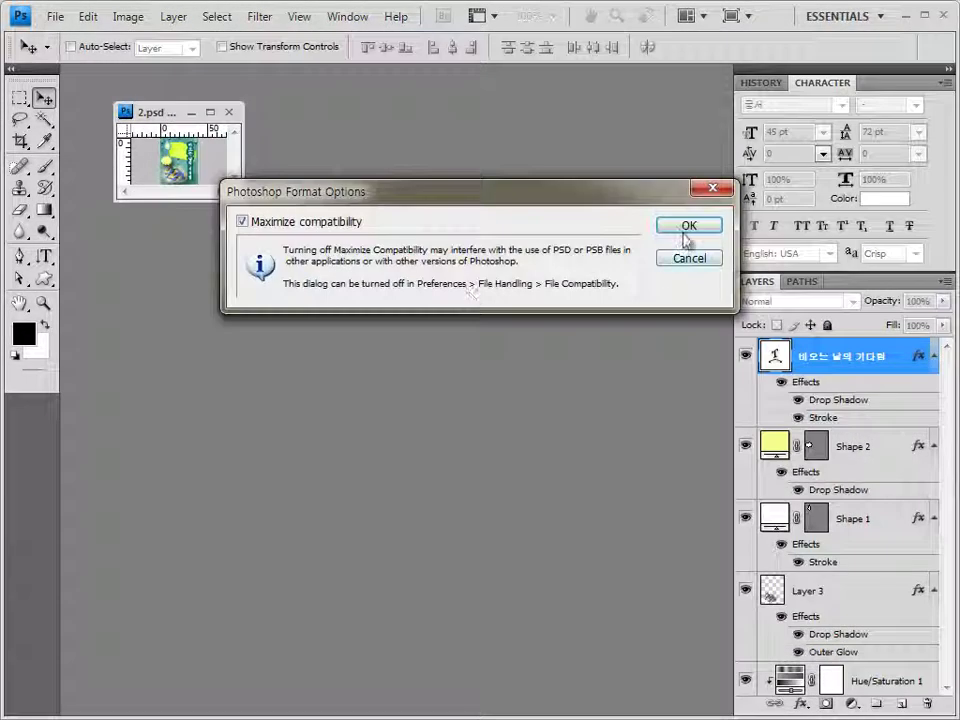
left_click(686, 226)
left_click(231, 112)
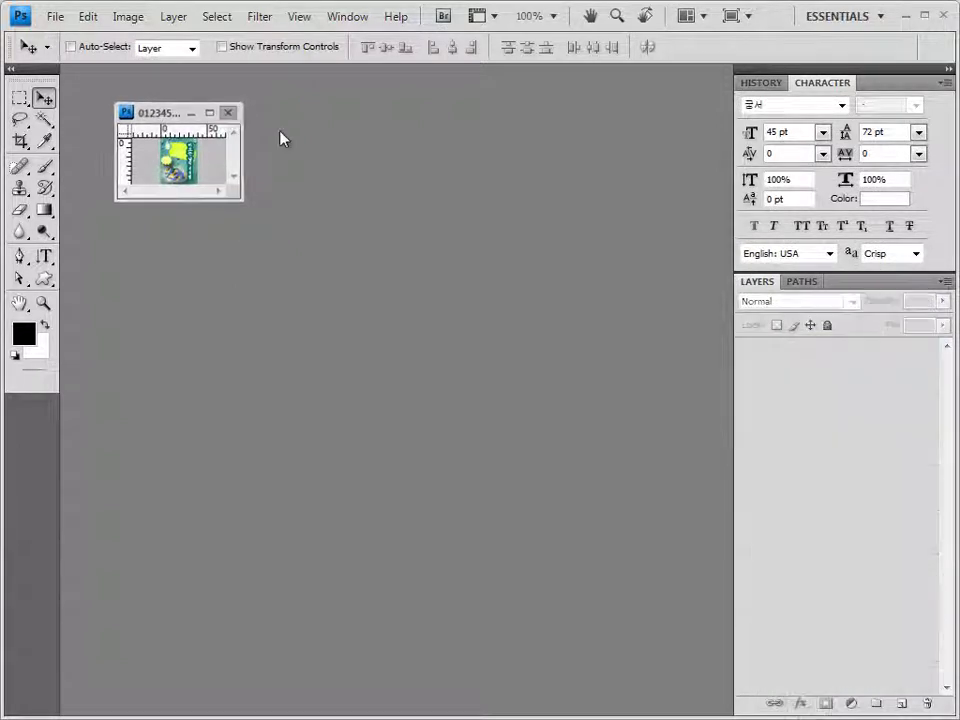
- Check the GTQ folder for the JPEG and PSD submission files with suffix -2, without opening them
left_click(54, 17)
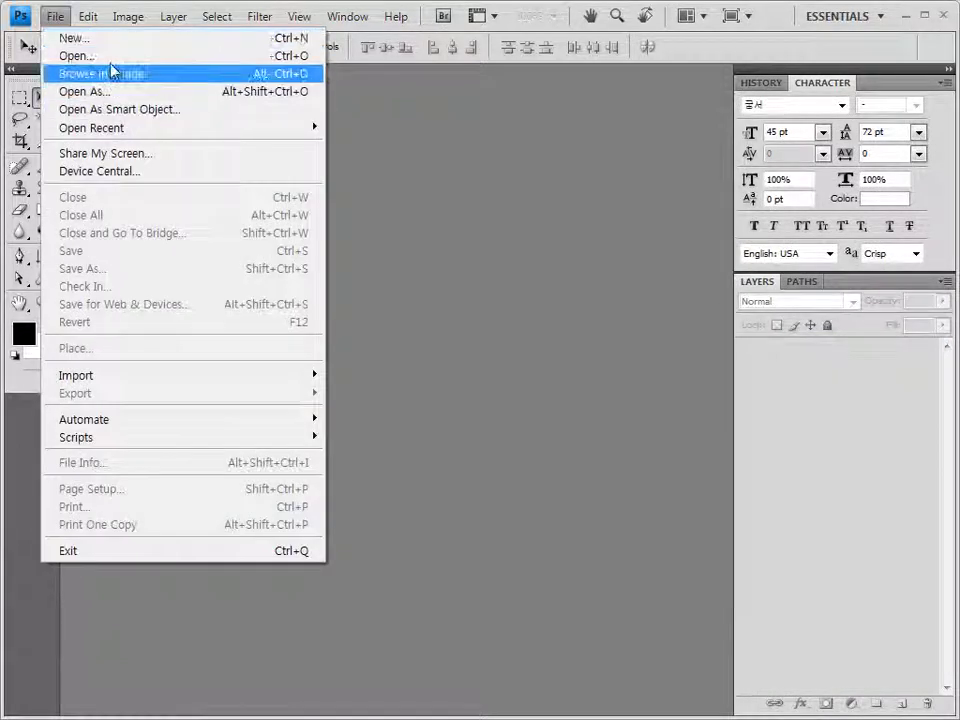
left_click(110, 56)
left_click(440, 189)
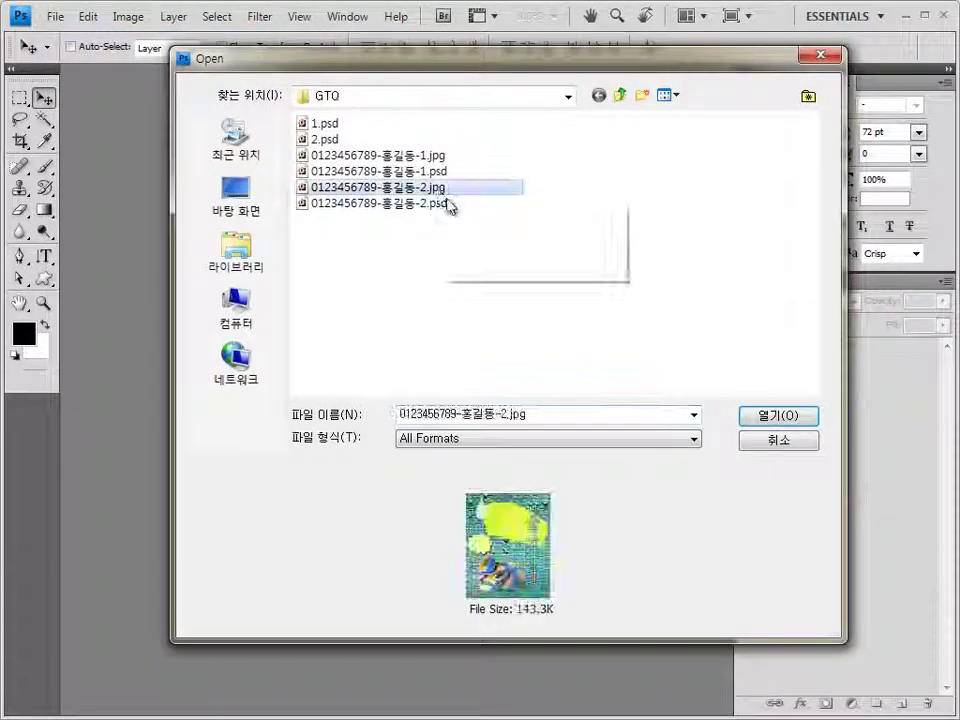
left_click(450, 203, "shift")
left_click(777, 441)
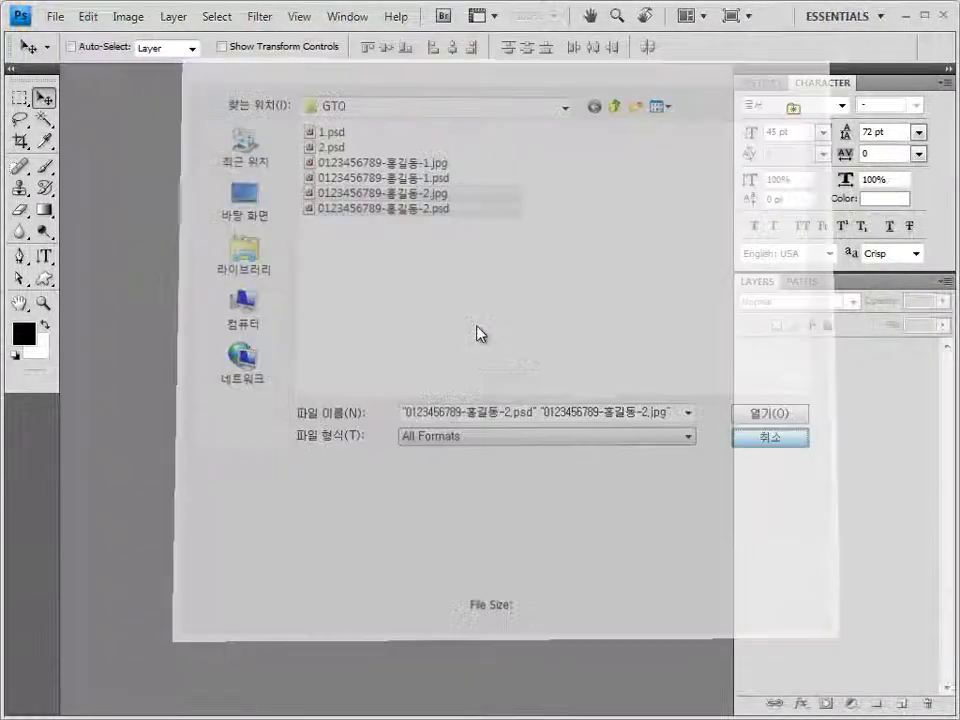